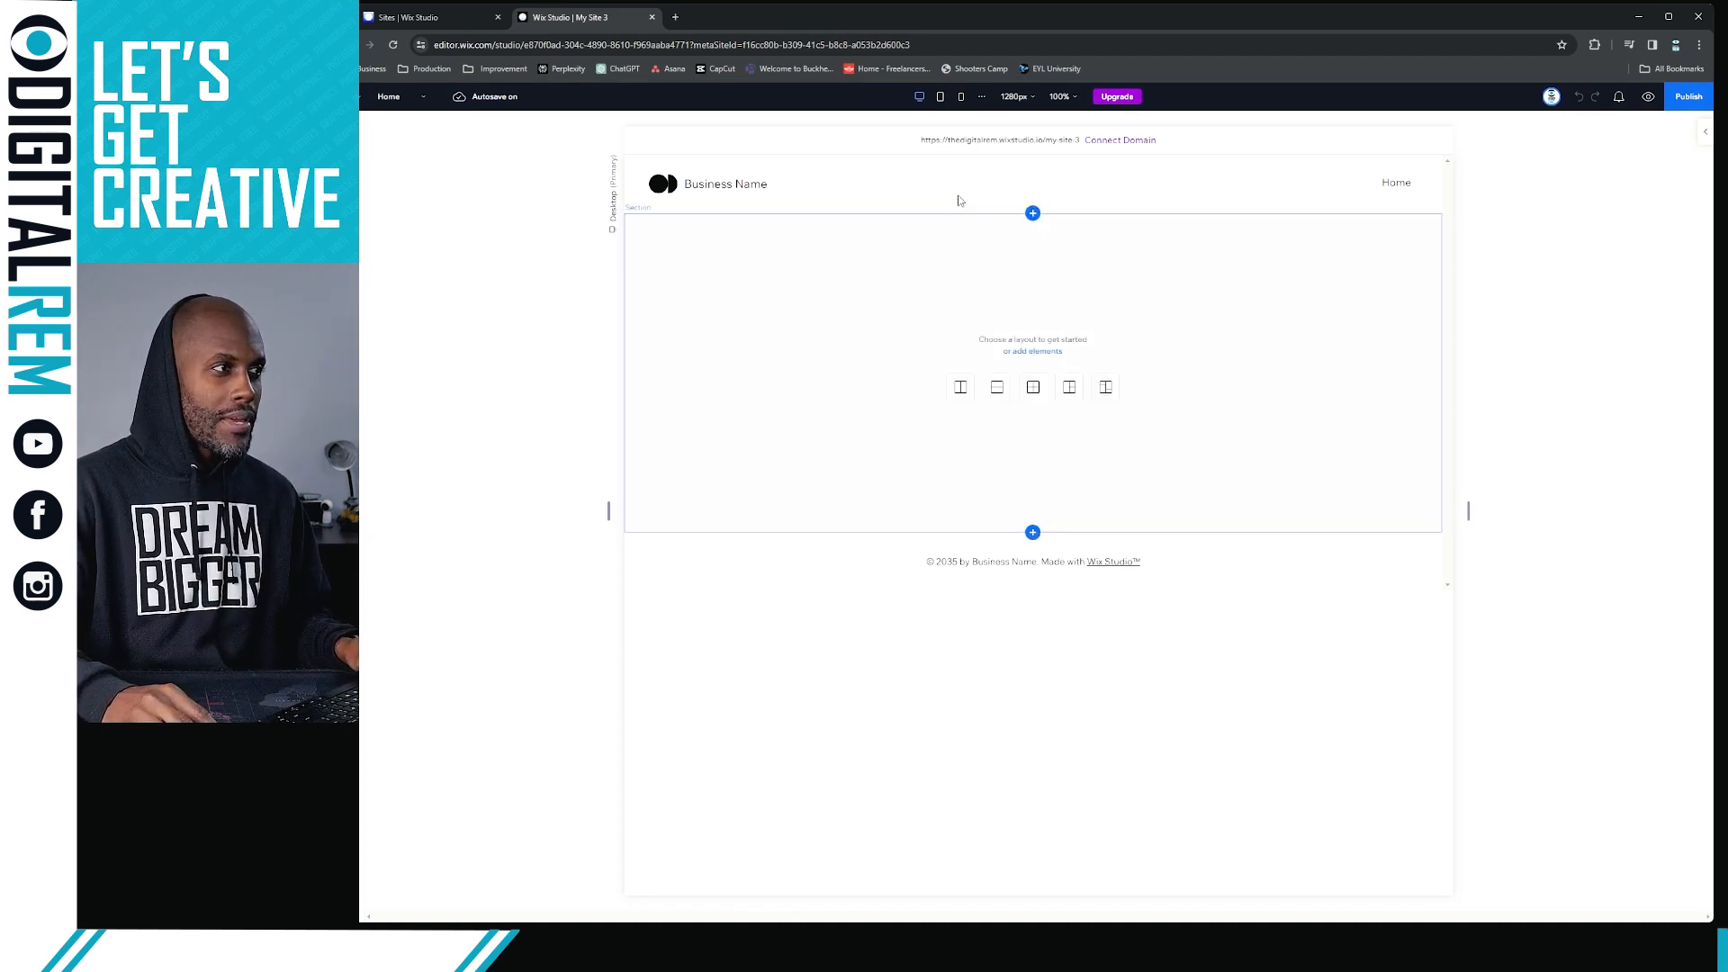
Examine the blank page's structure by selecting its header, middle section and footer in turn
click(891, 180)
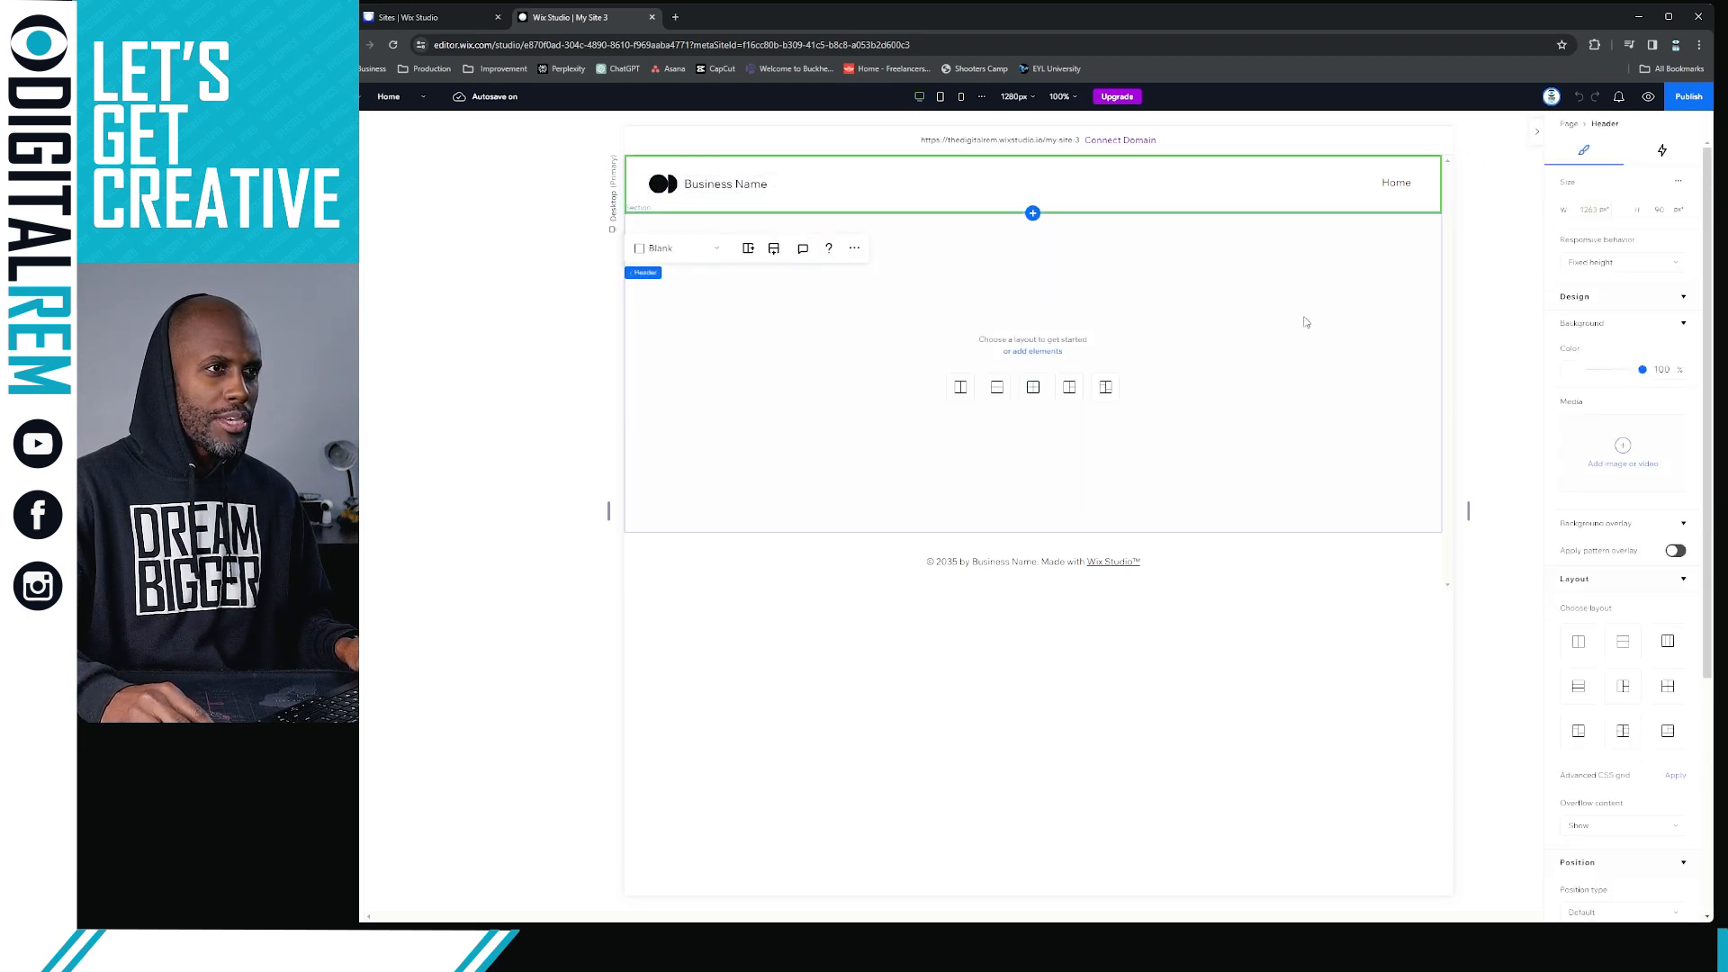
click(1253, 563)
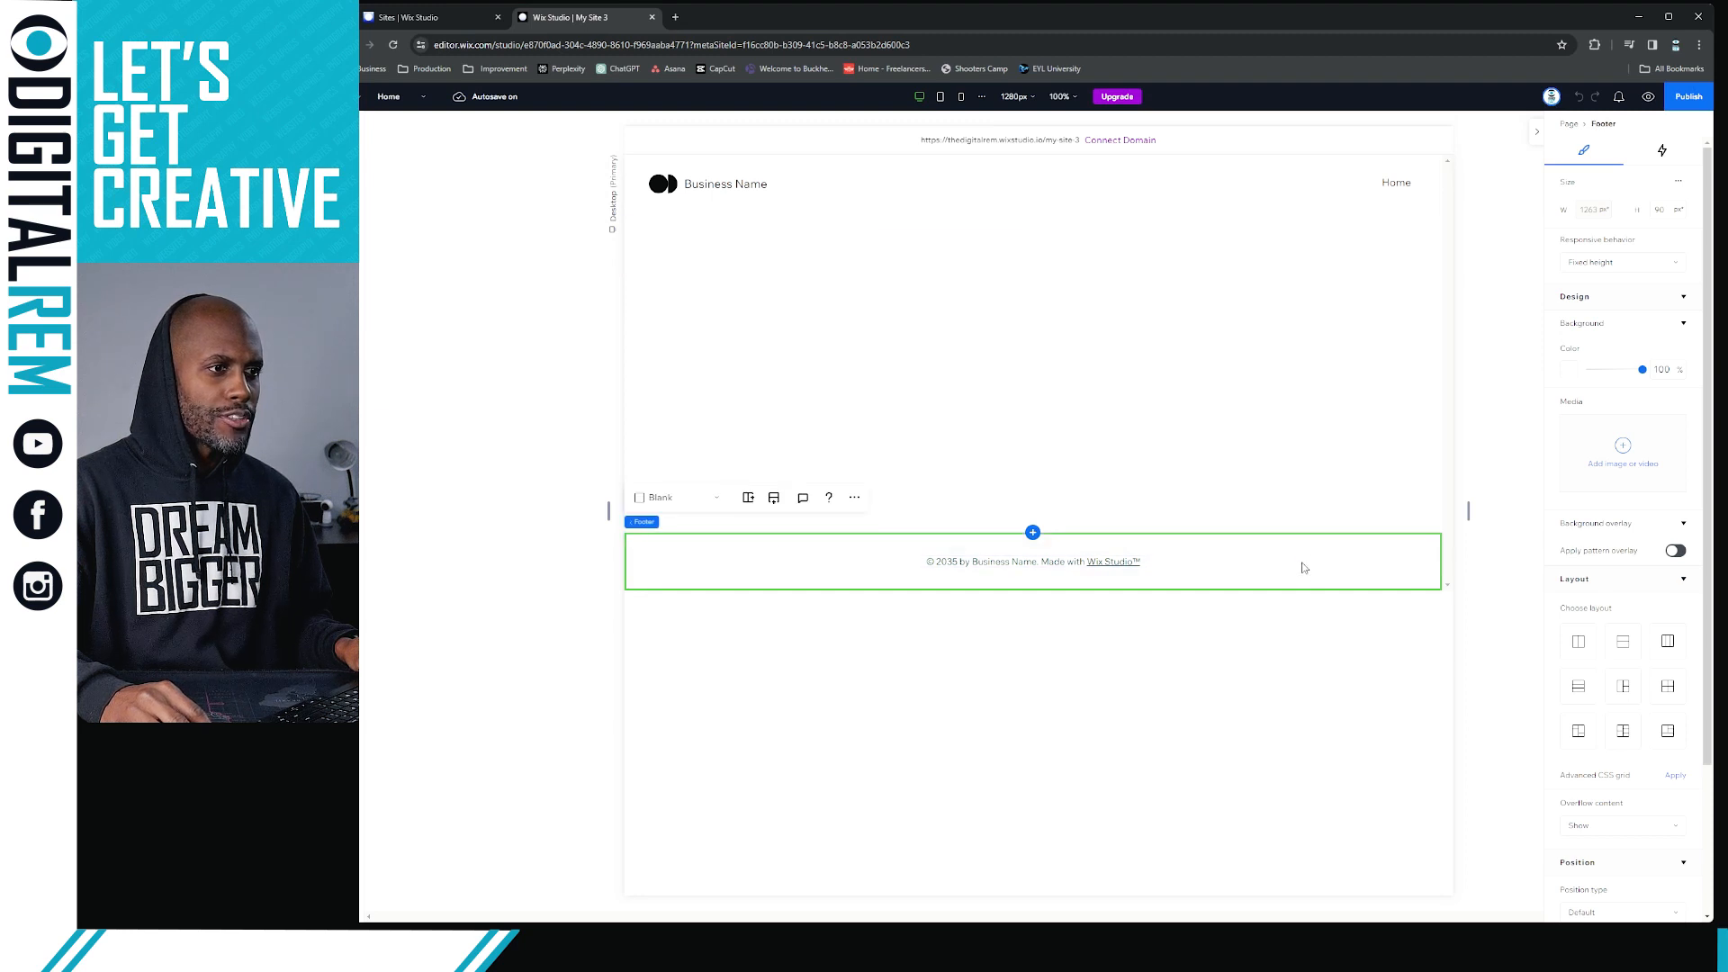
click(1295, 375)
click(1288, 197)
click(1323, 490)
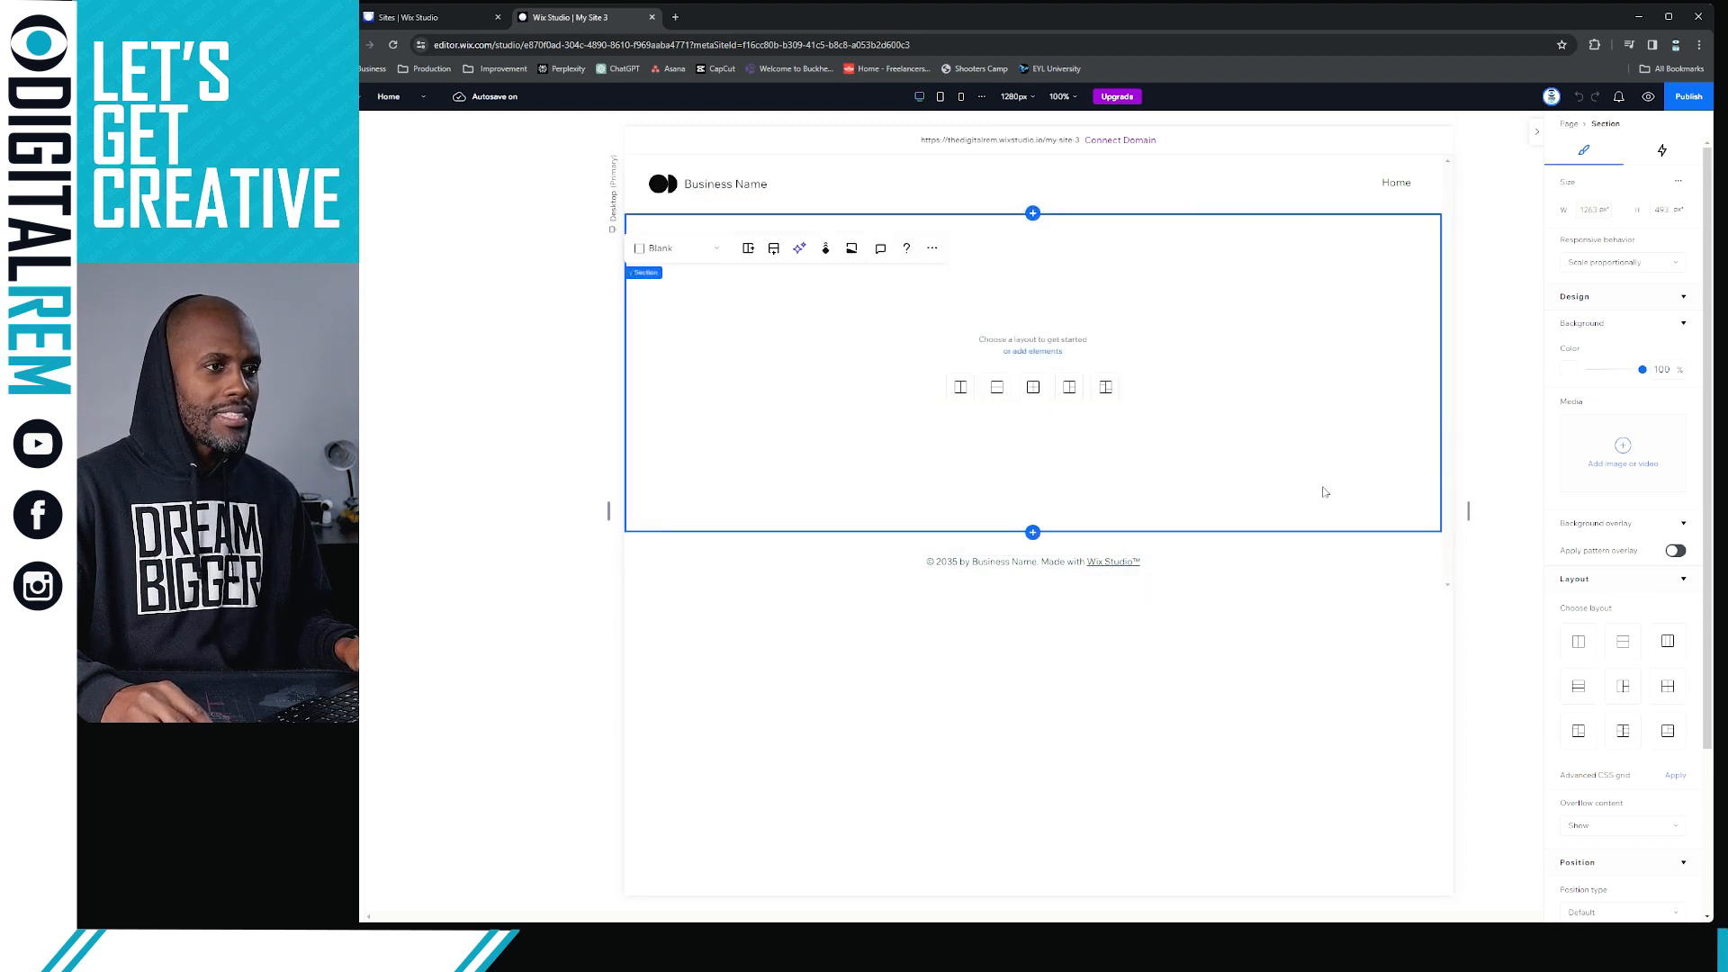
click(1323, 563)
click(1288, 189)
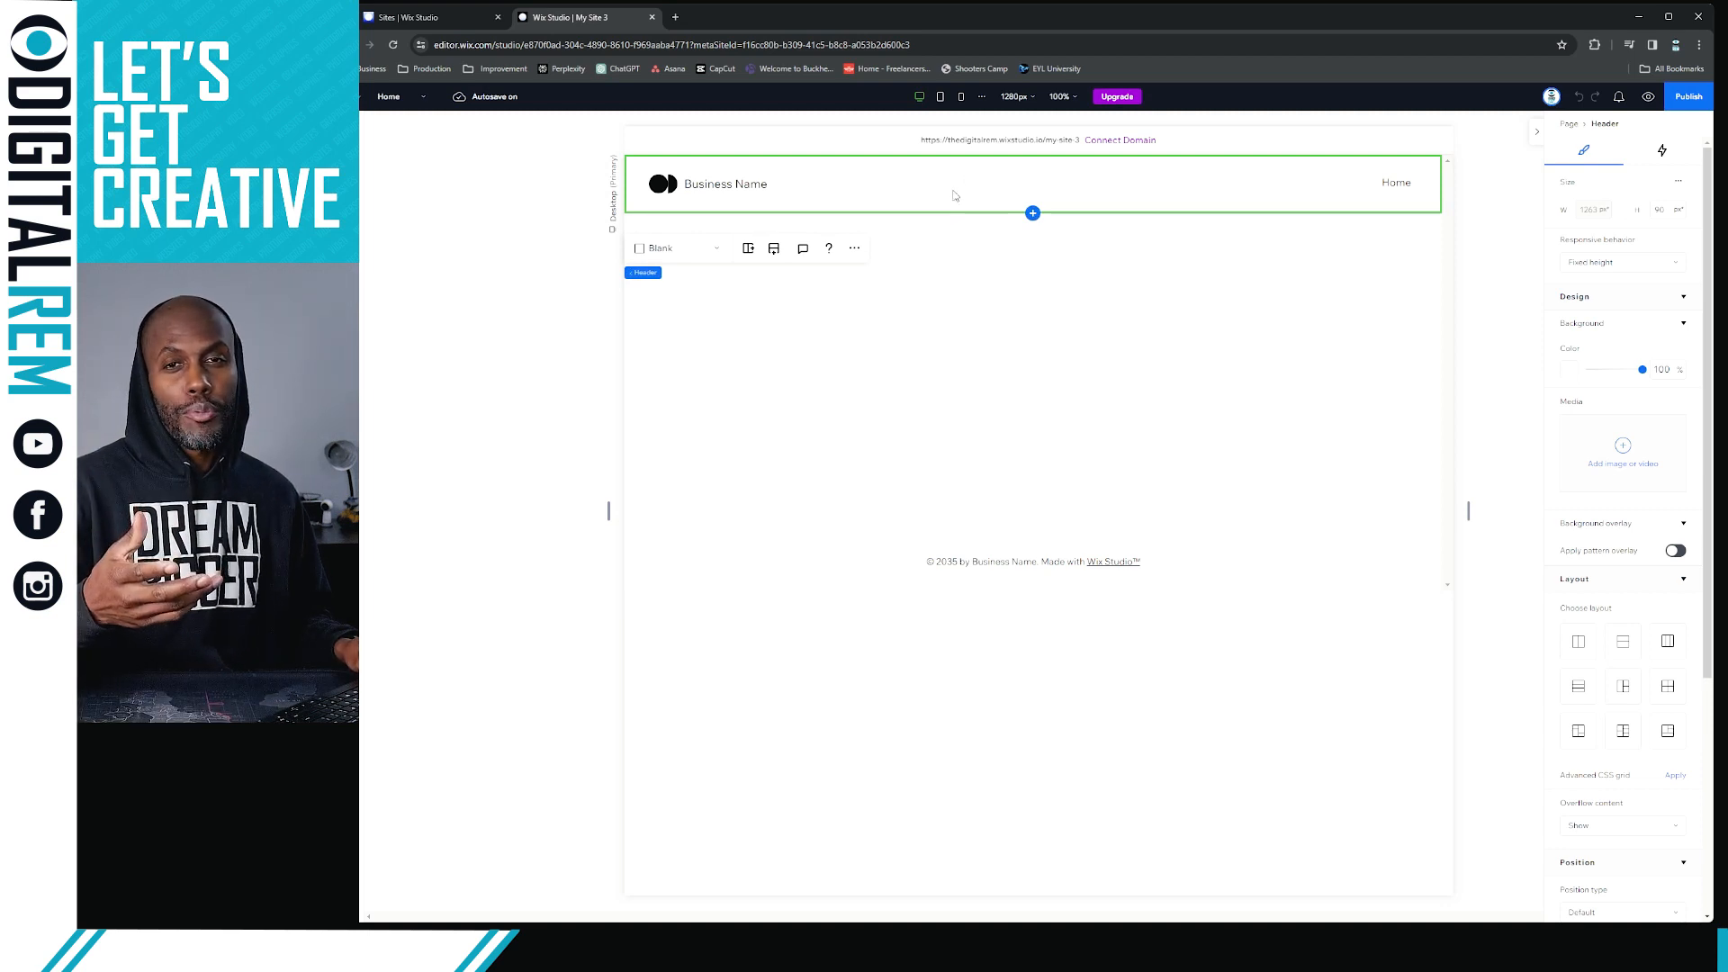
click(1300, 584)
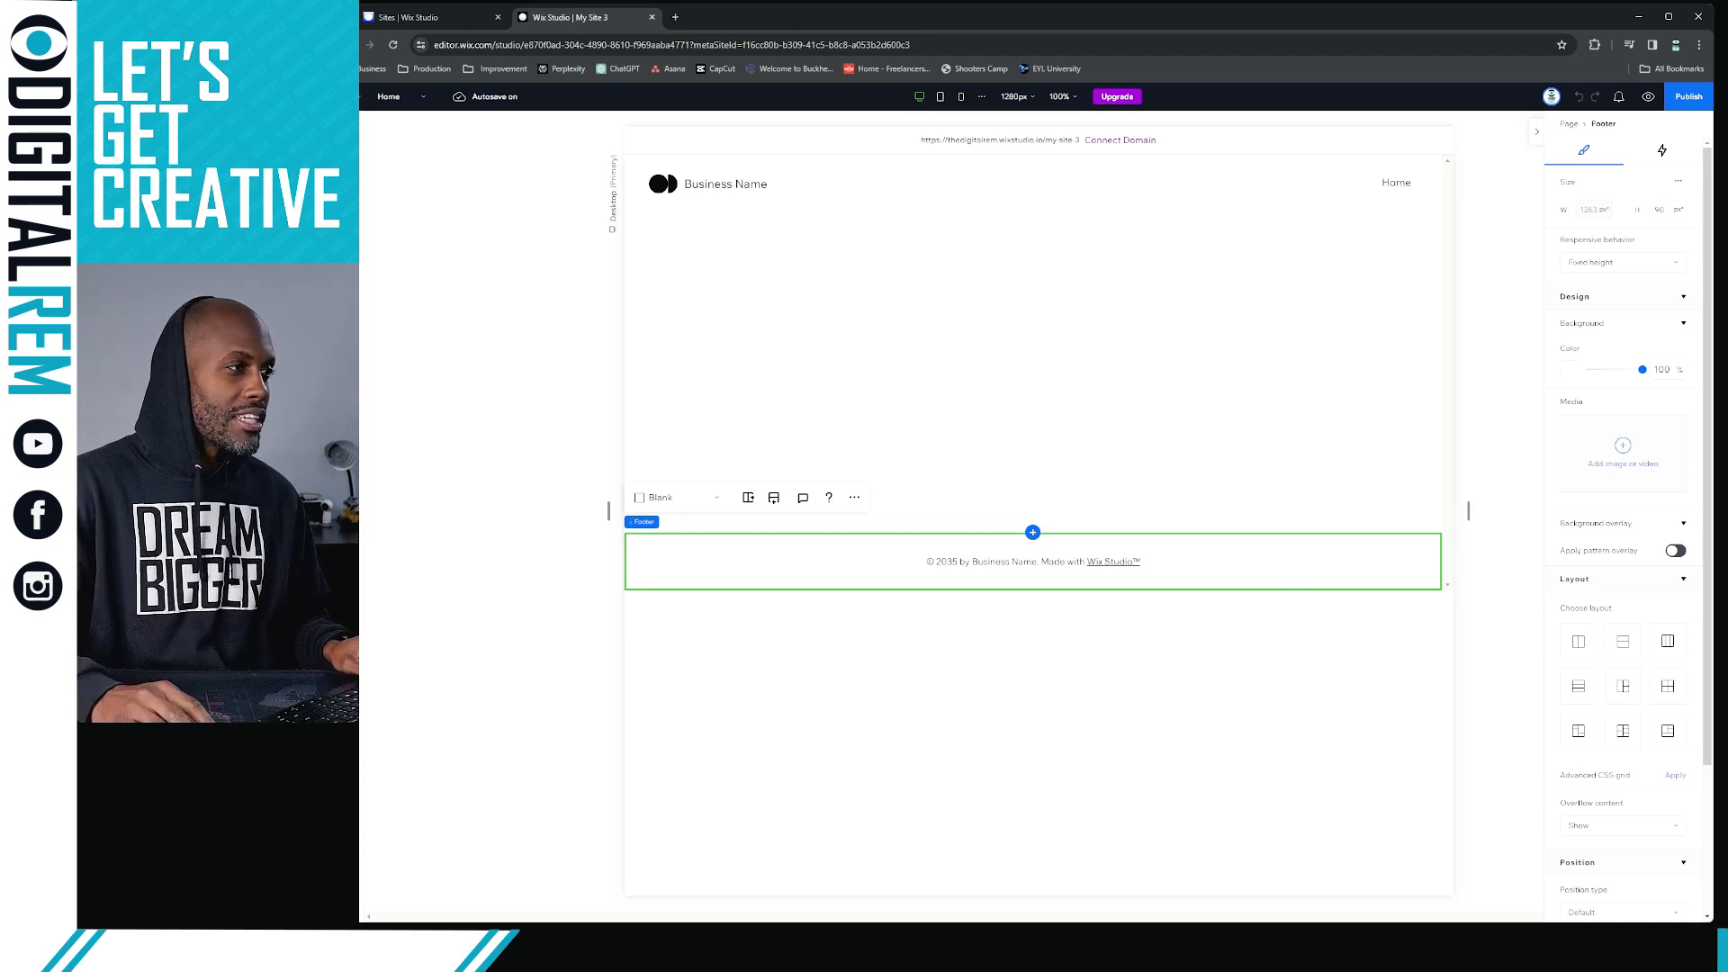
Try increasing the middle section's height twice by moving its lower edge down, undoing each resize
click(768, 389)
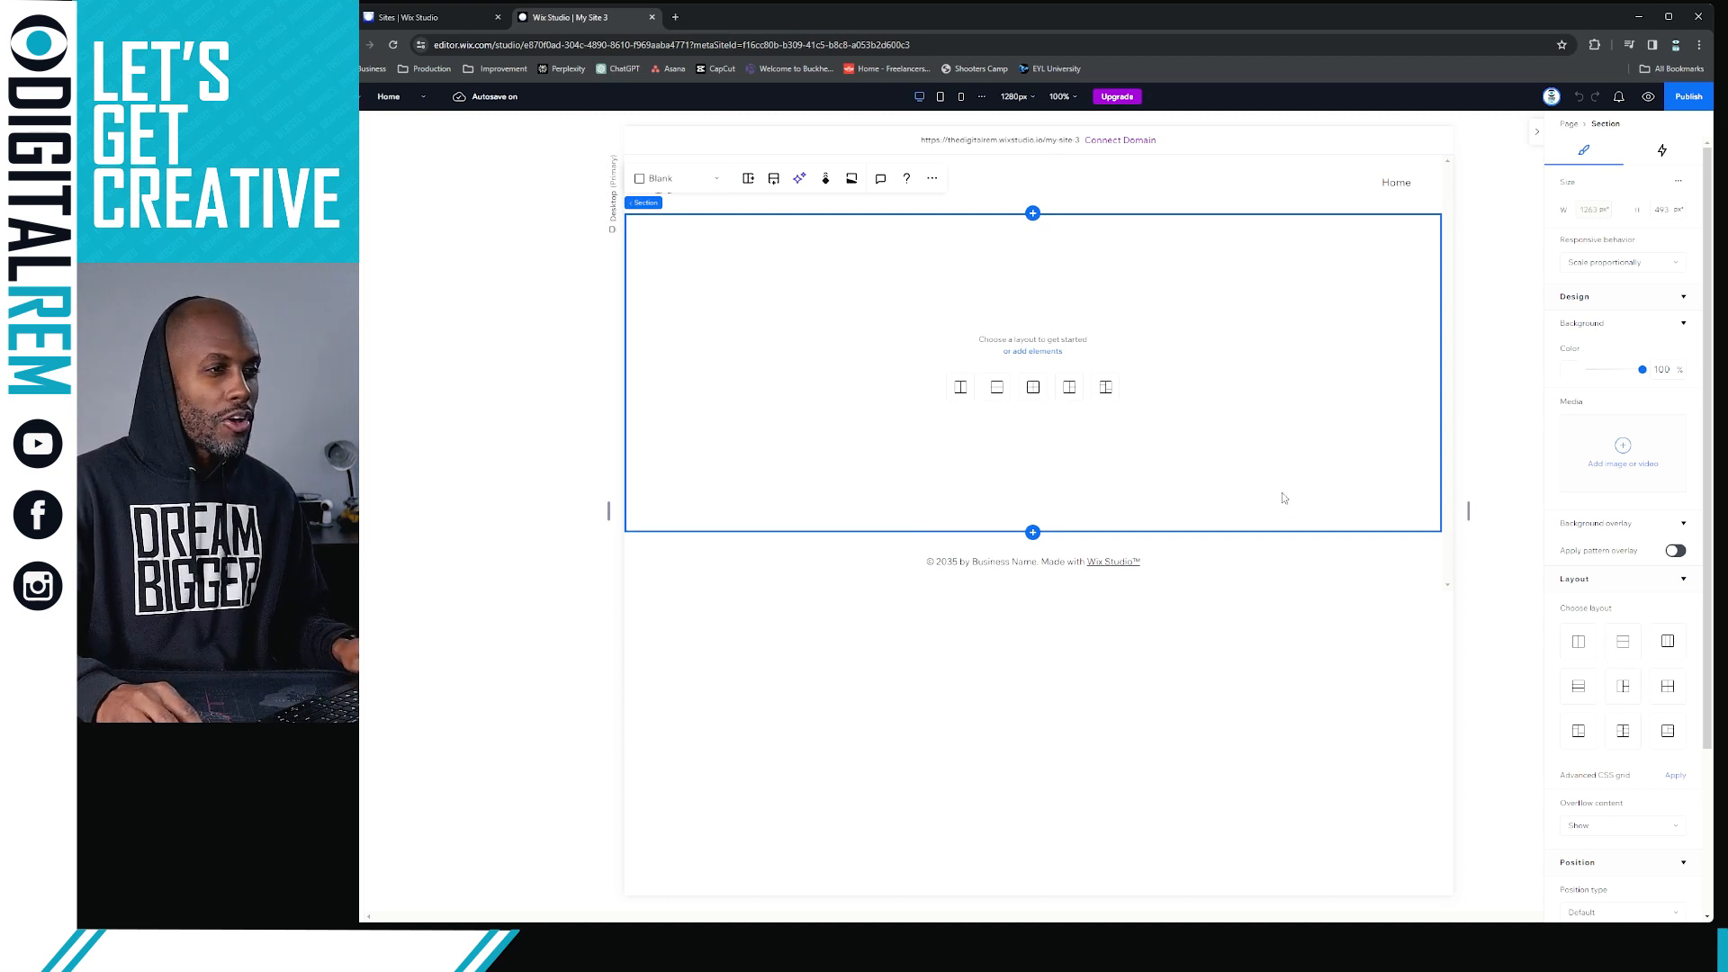
drag(1264, 533, 1257, 683)
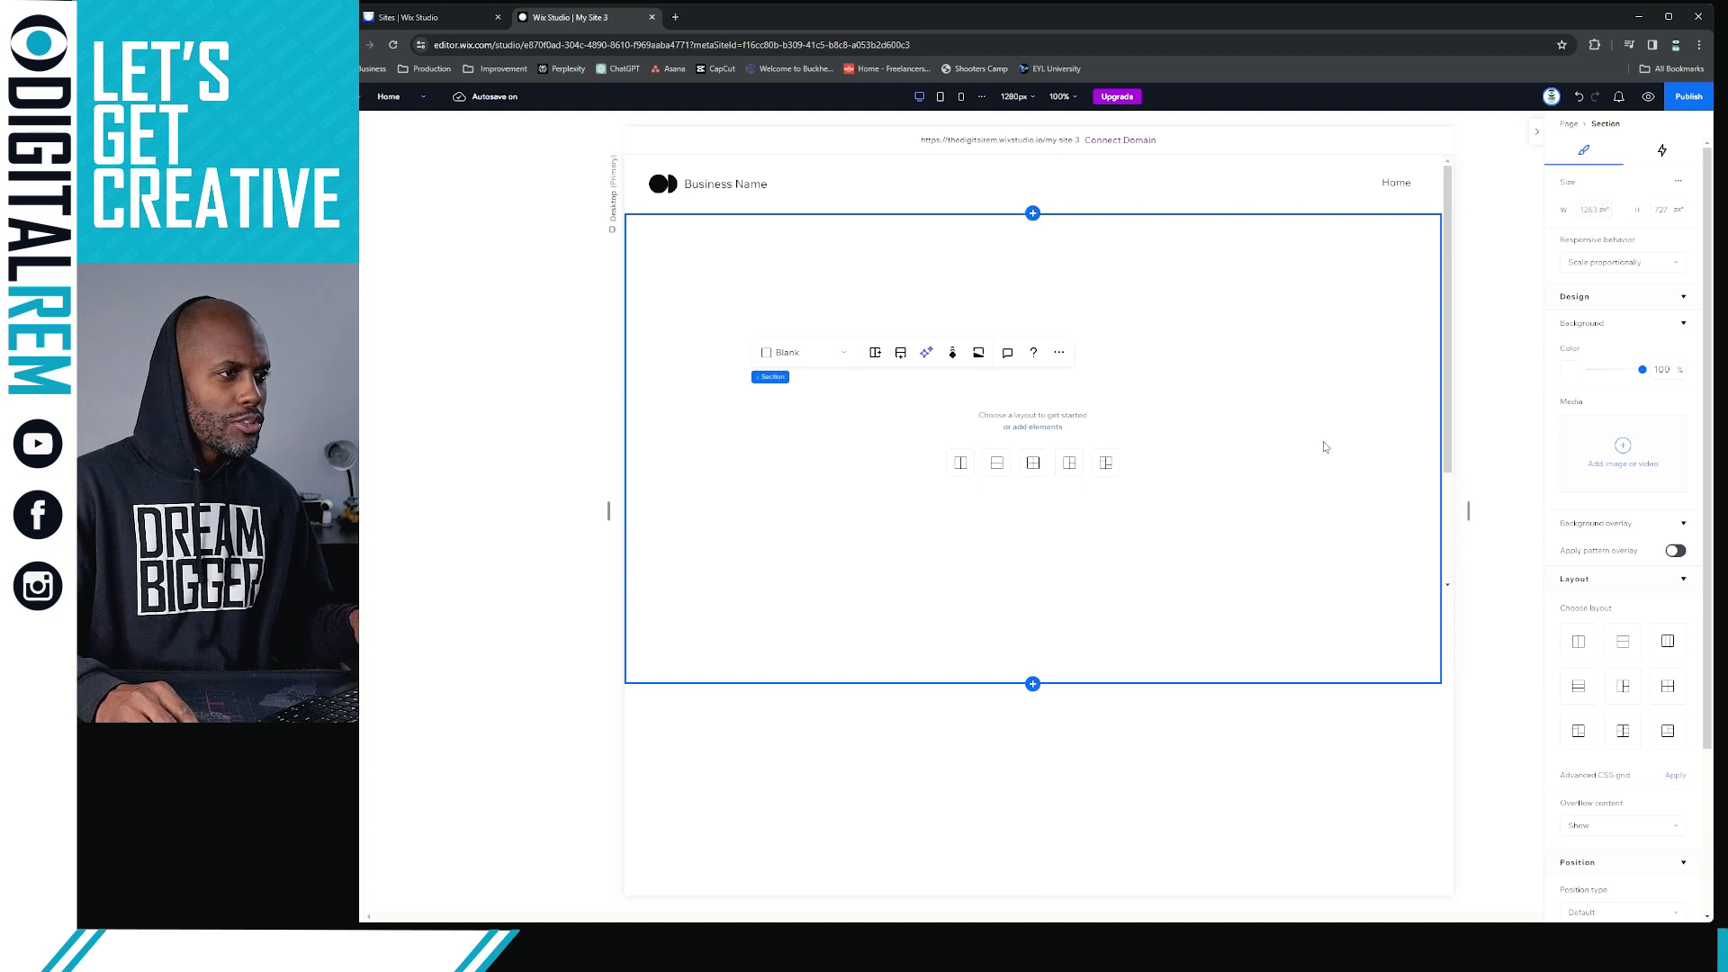
key(ctrl+z)
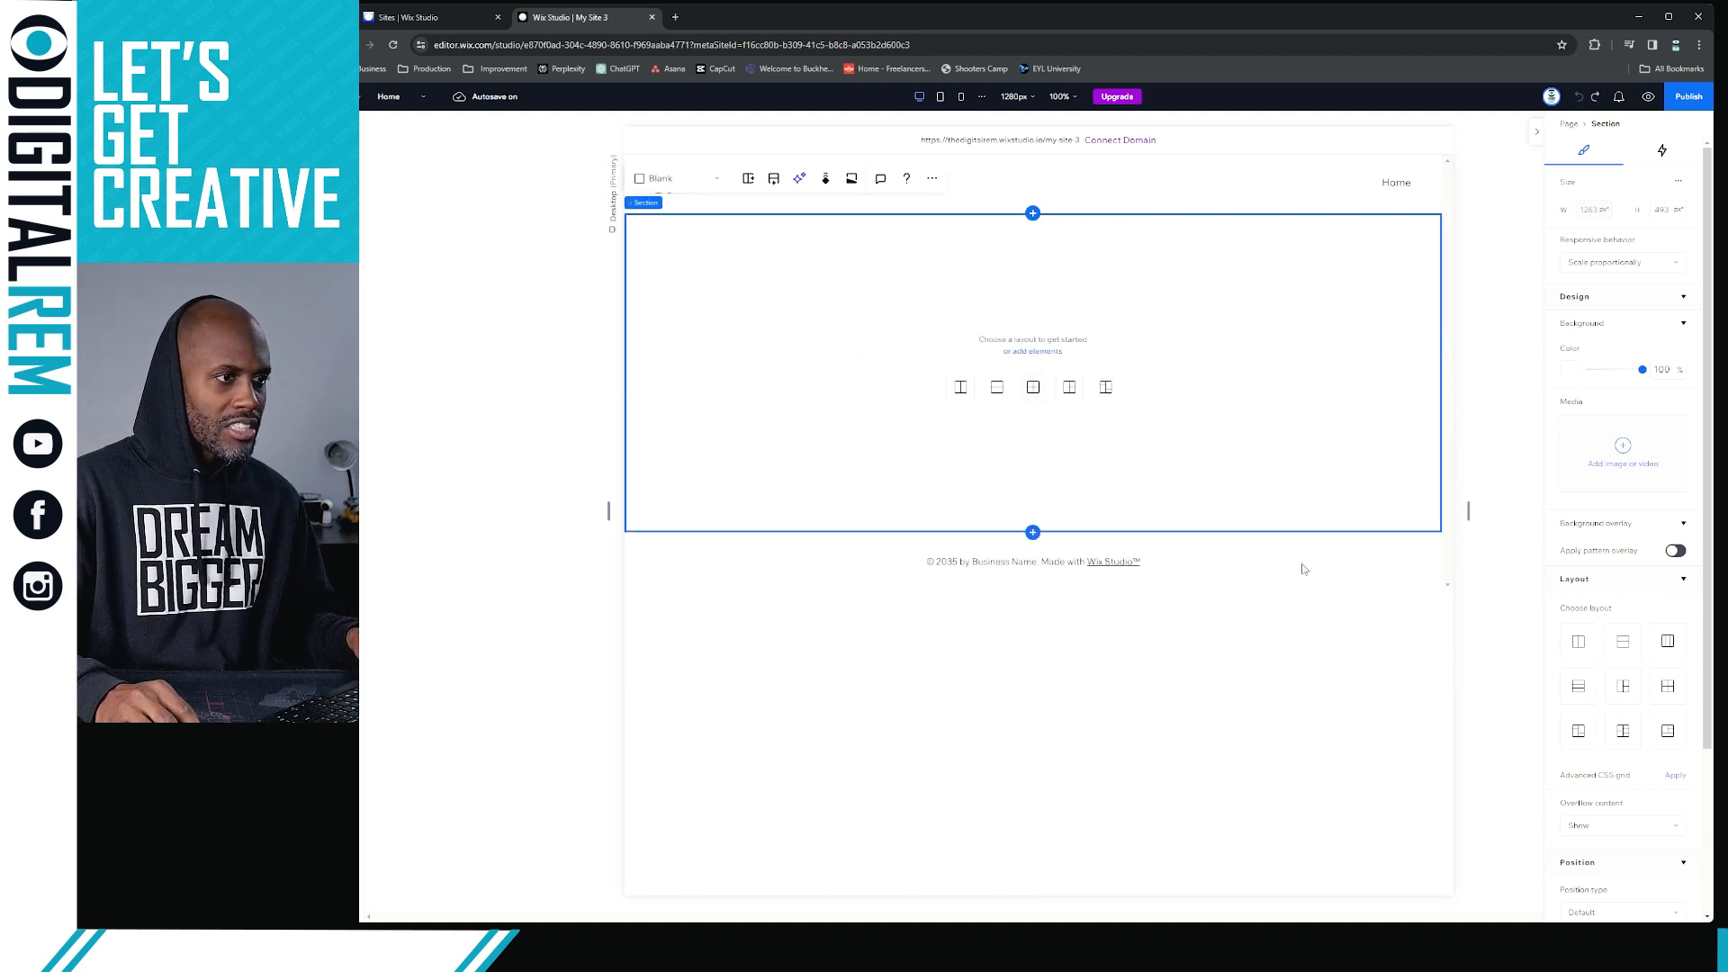
click(1283, 546)
drag(1282, 532, 1288, 621)
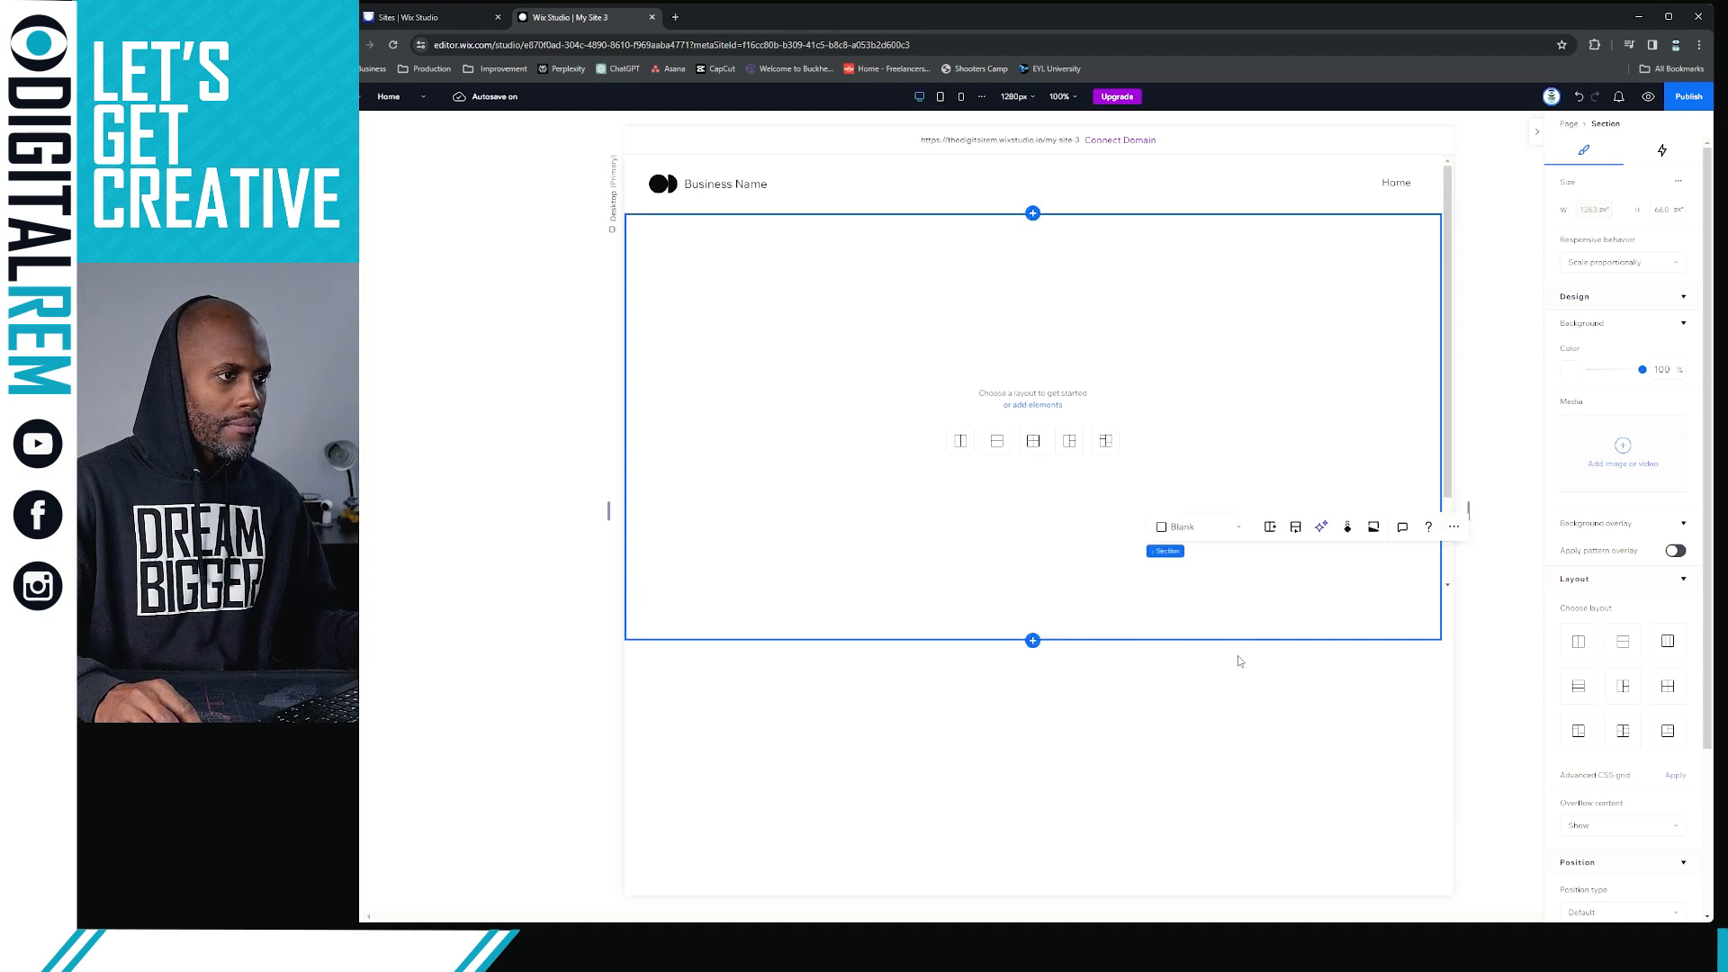
key(ctrl+z)
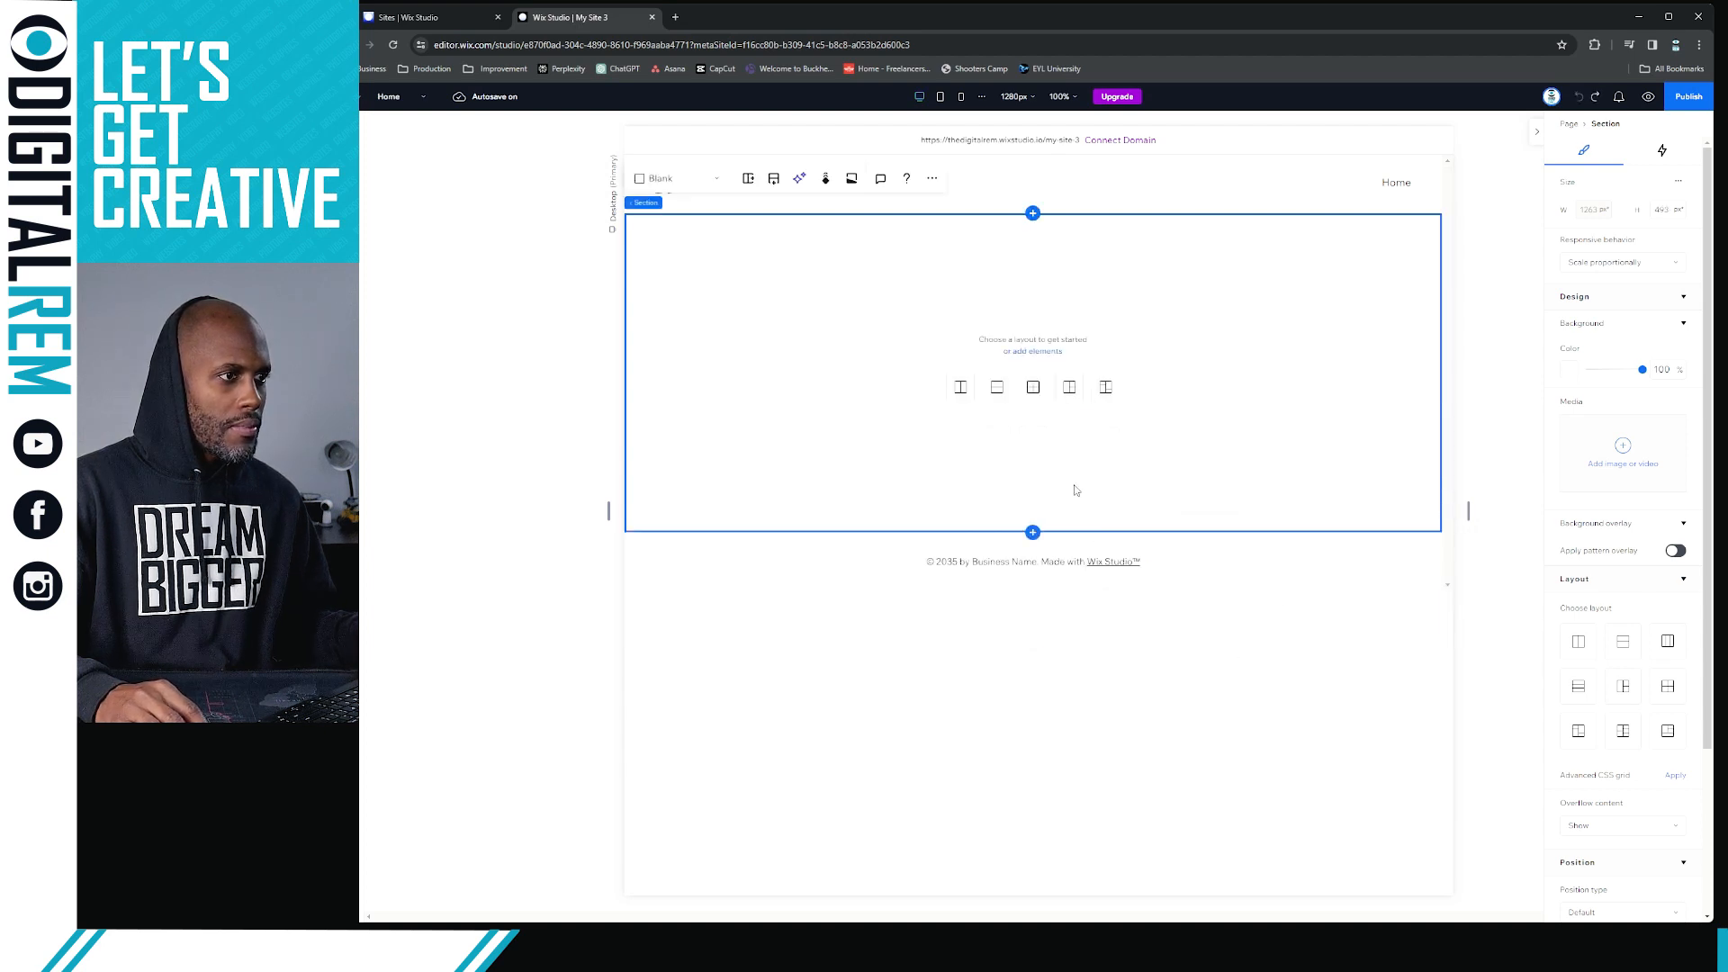
Set the middle section's background to the light grey theme color beside white
click(781, 560)
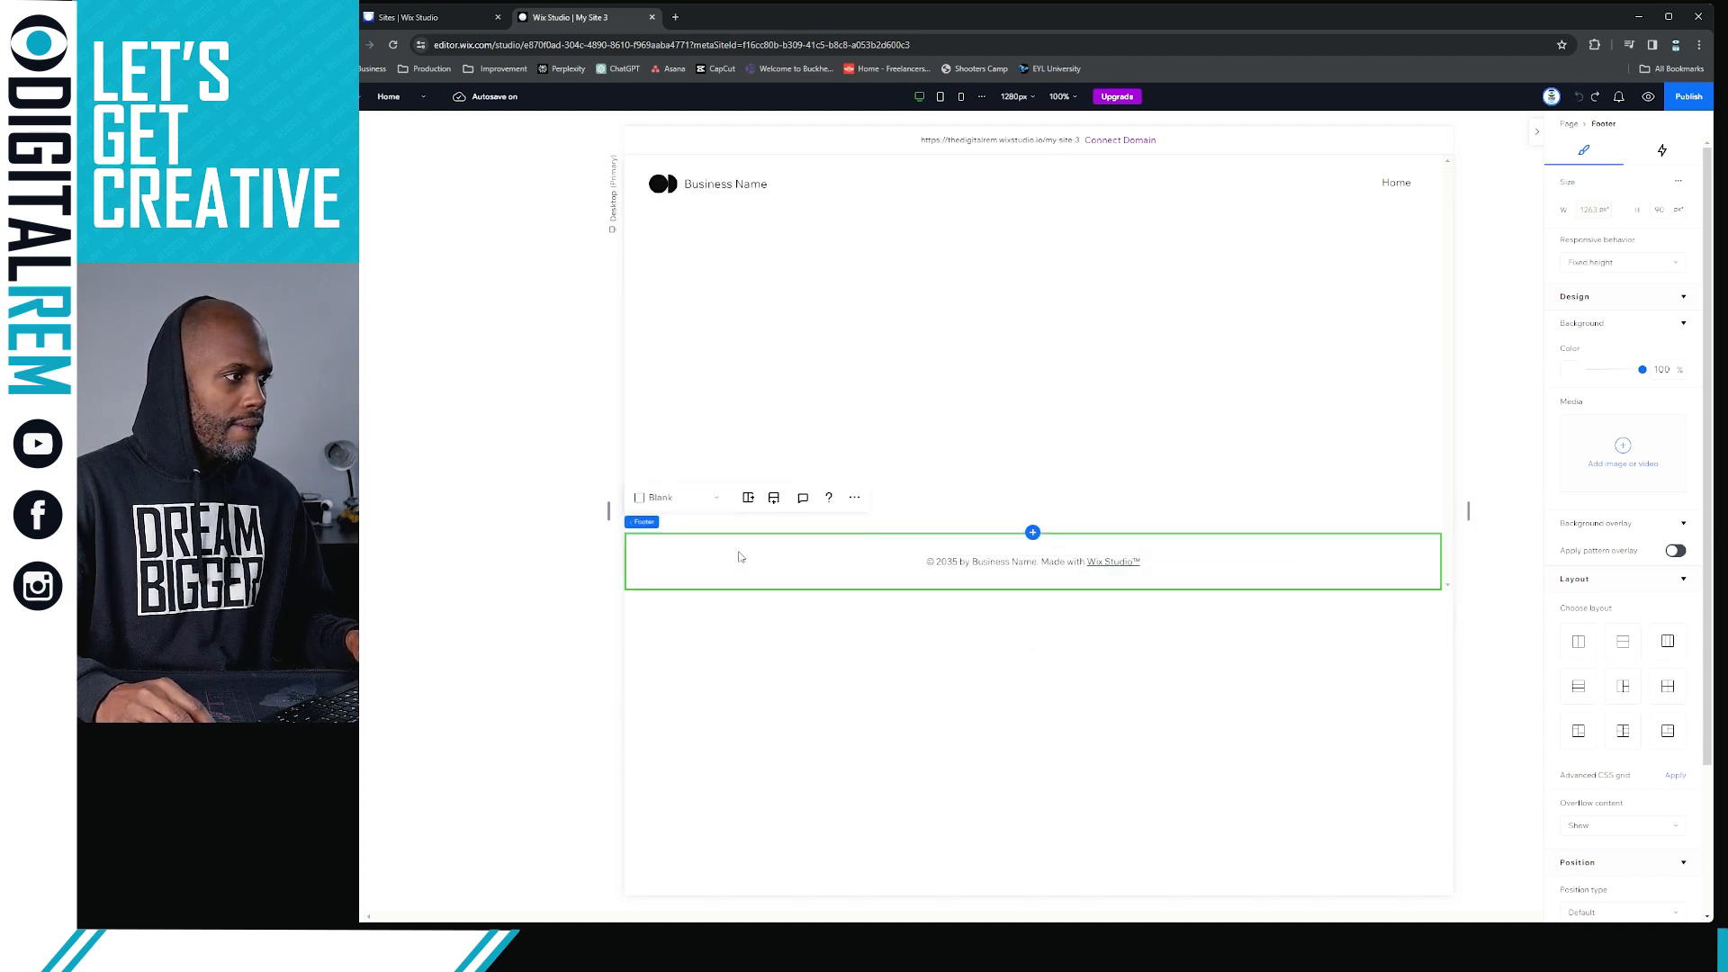
click(862, 337)
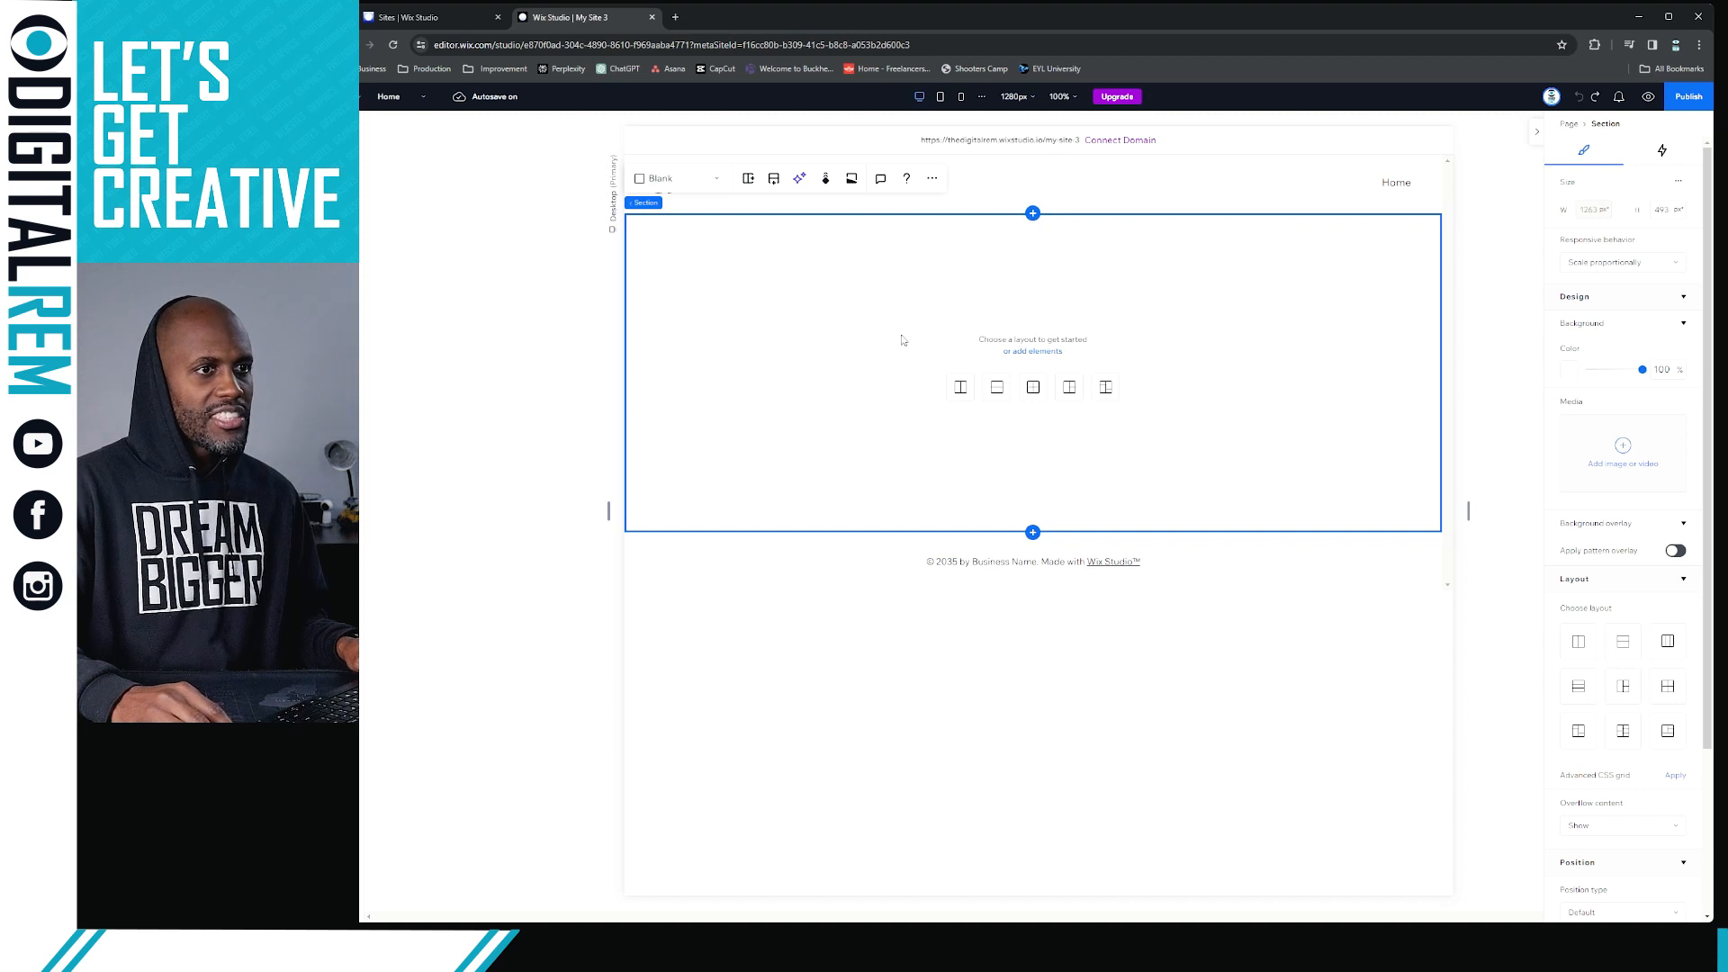
click(1570, 376)
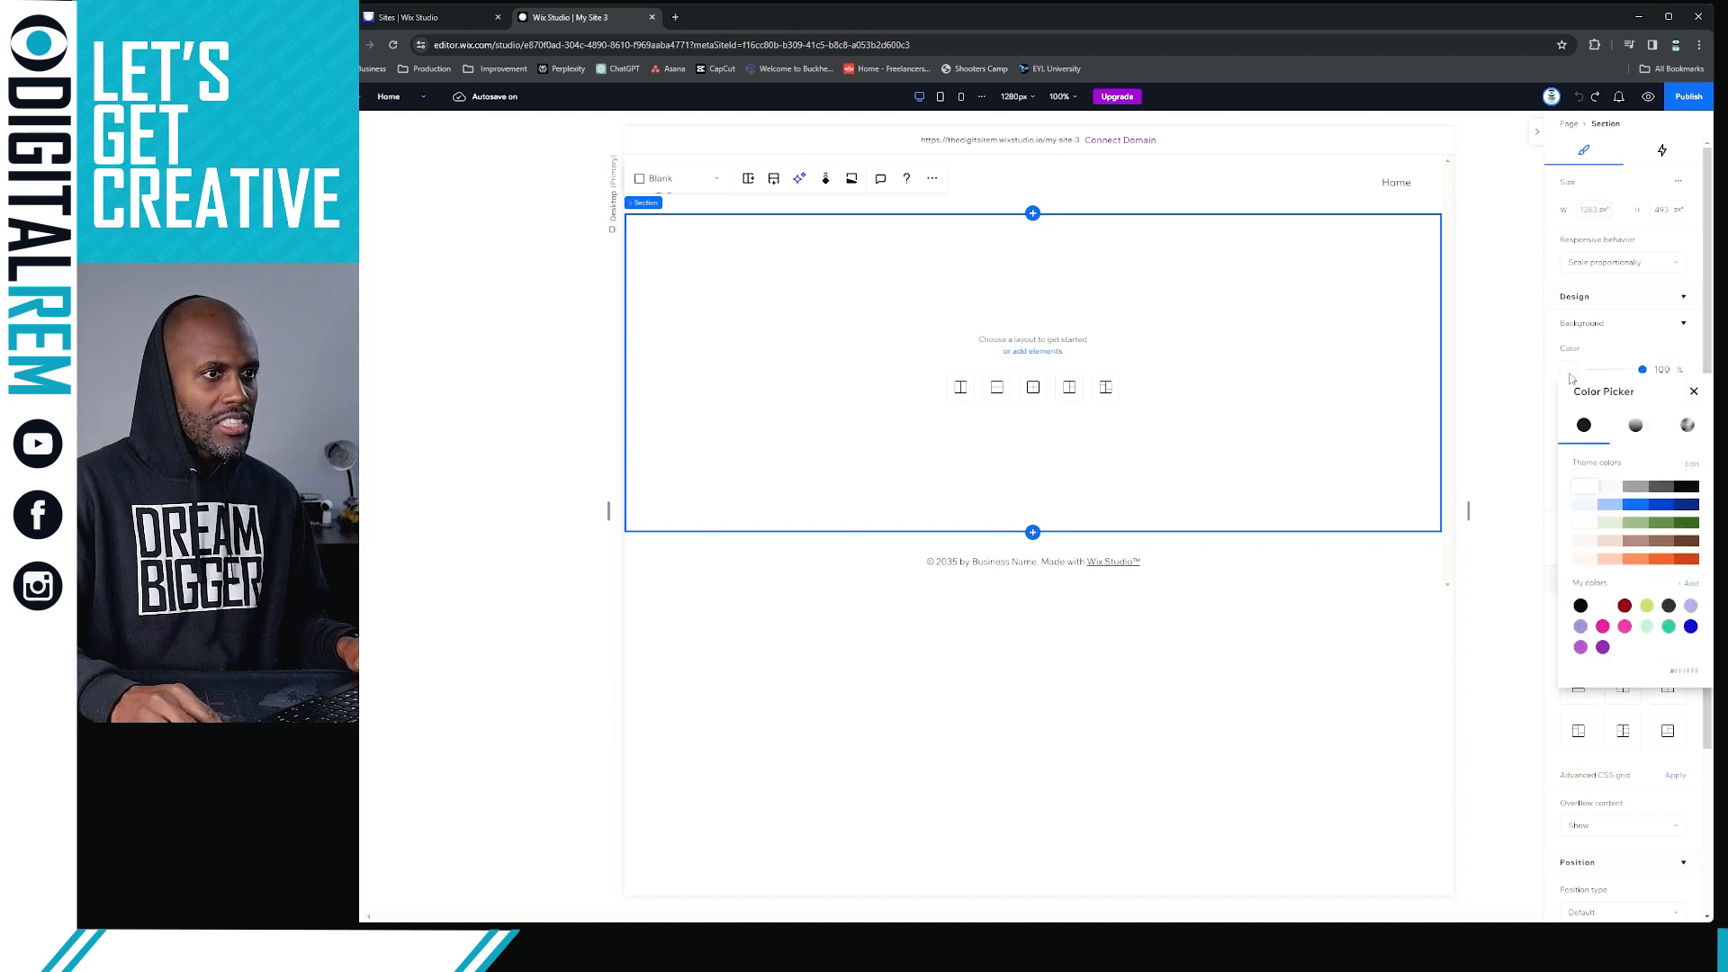
click(1610, 487)
click(1251, 628)
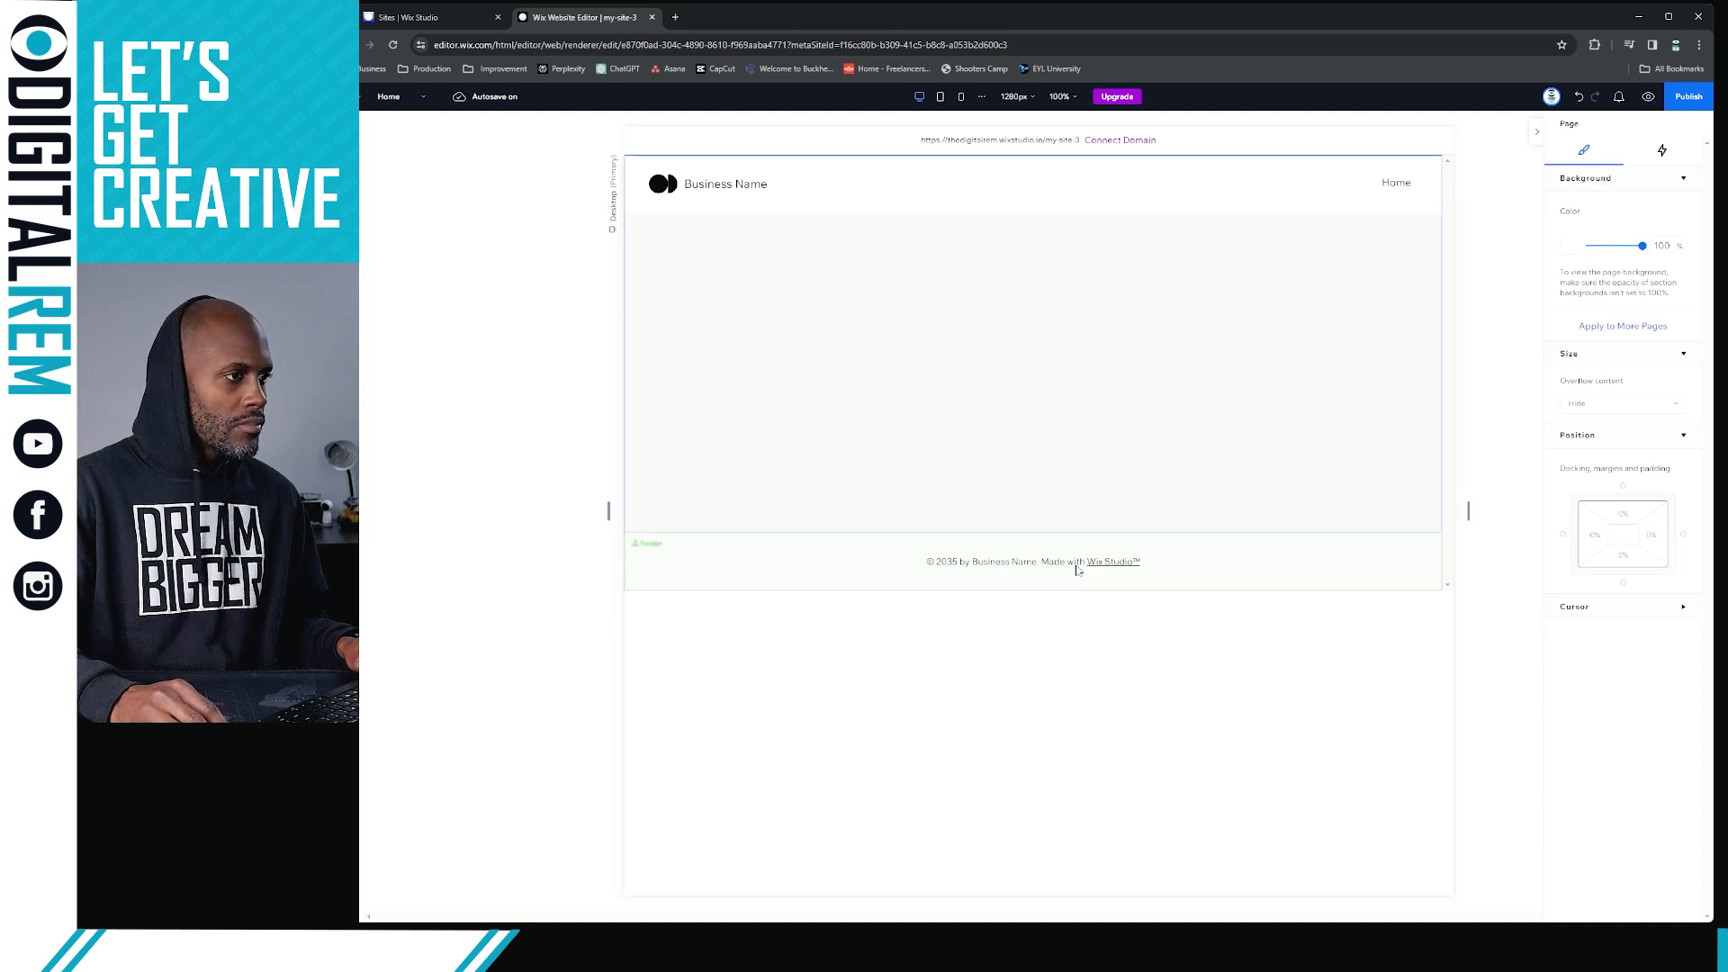
Replace the footer text between the copyright and trademark symbols with "DigitalREM"
click(1123, 569)
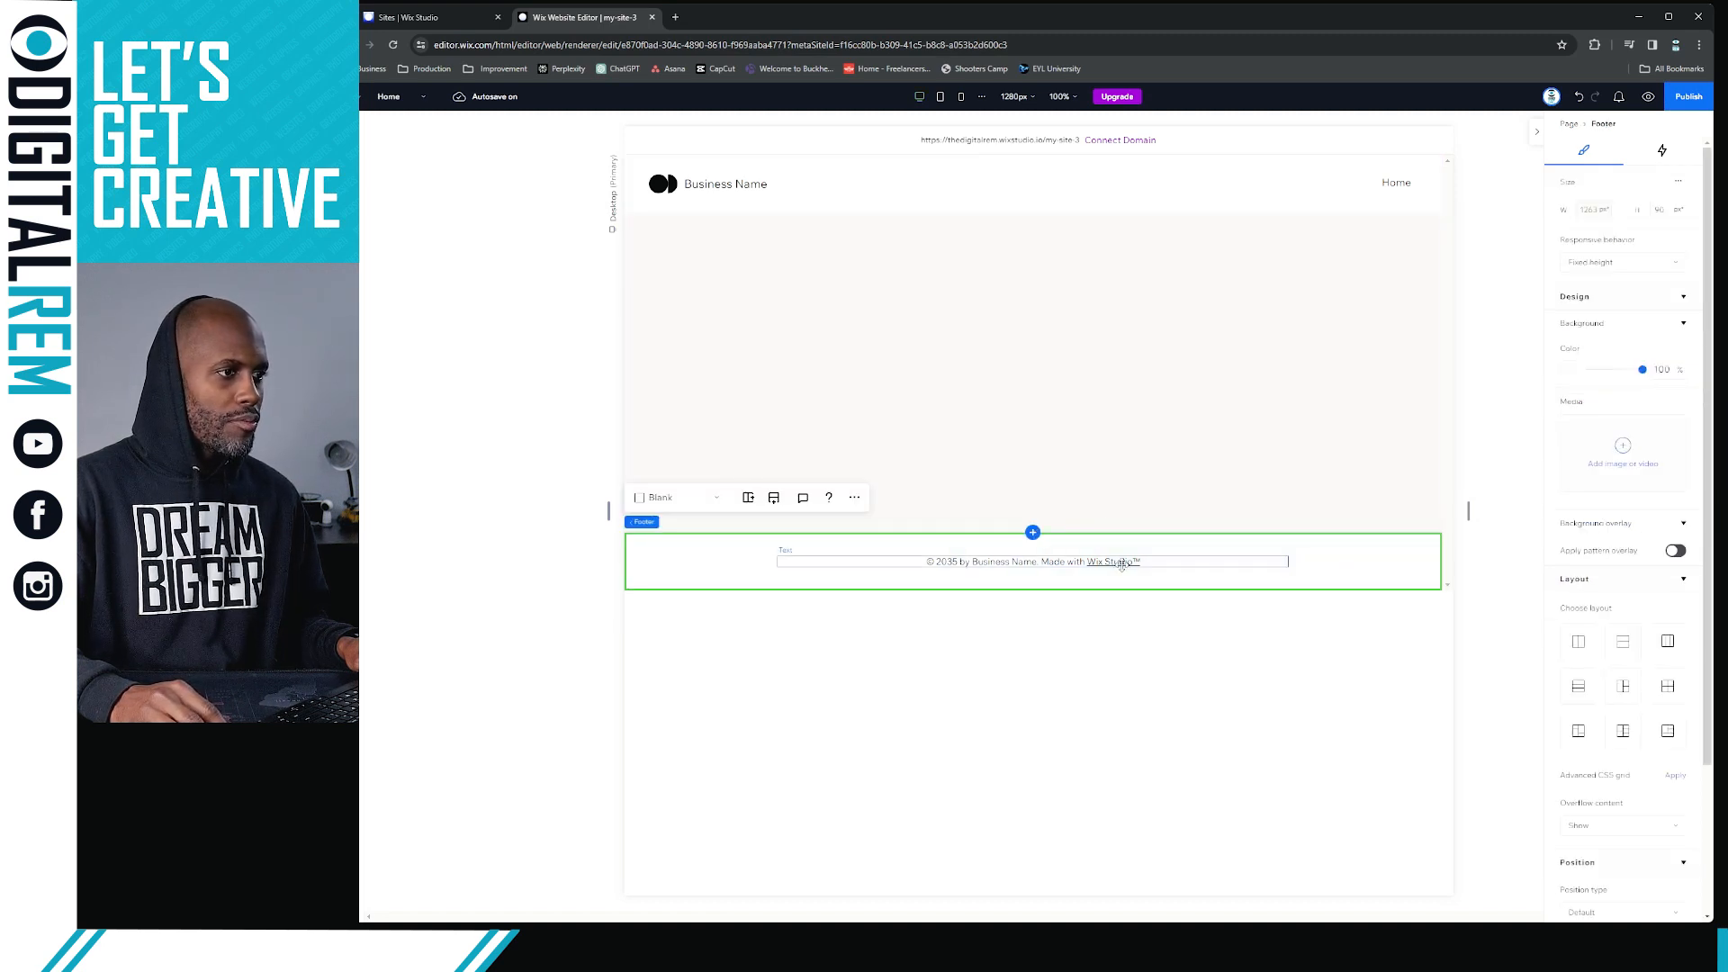
click(1046, 564)
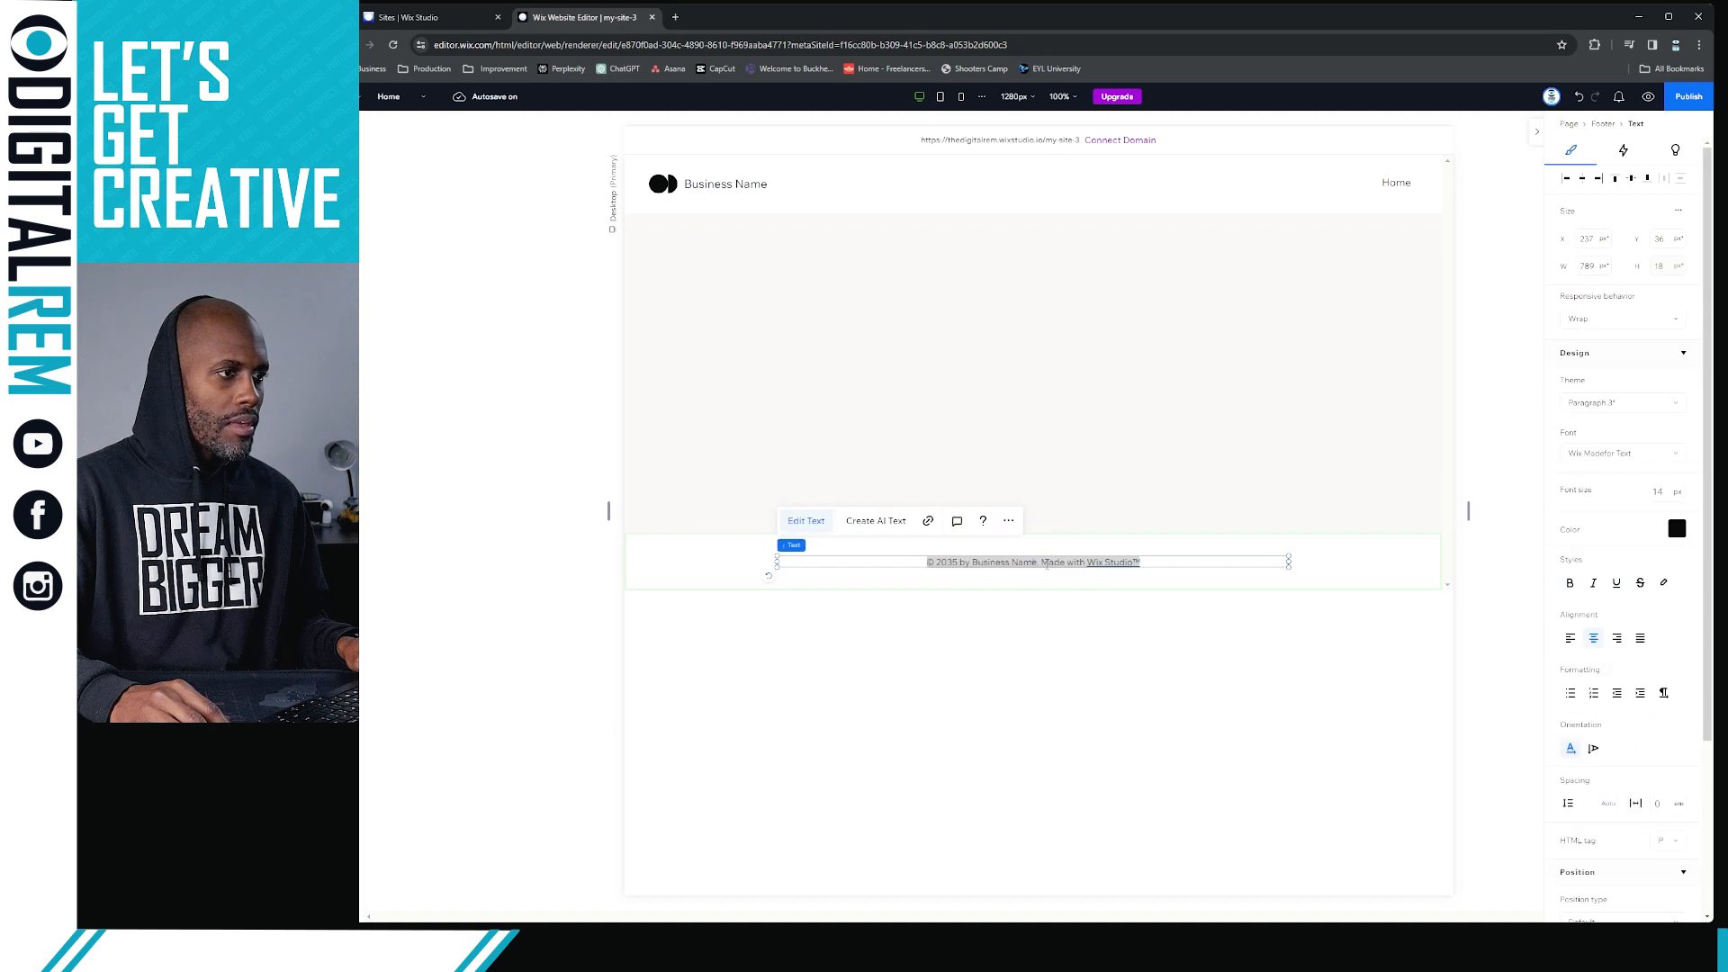
double_click(1047, 564)
click(961, 563)
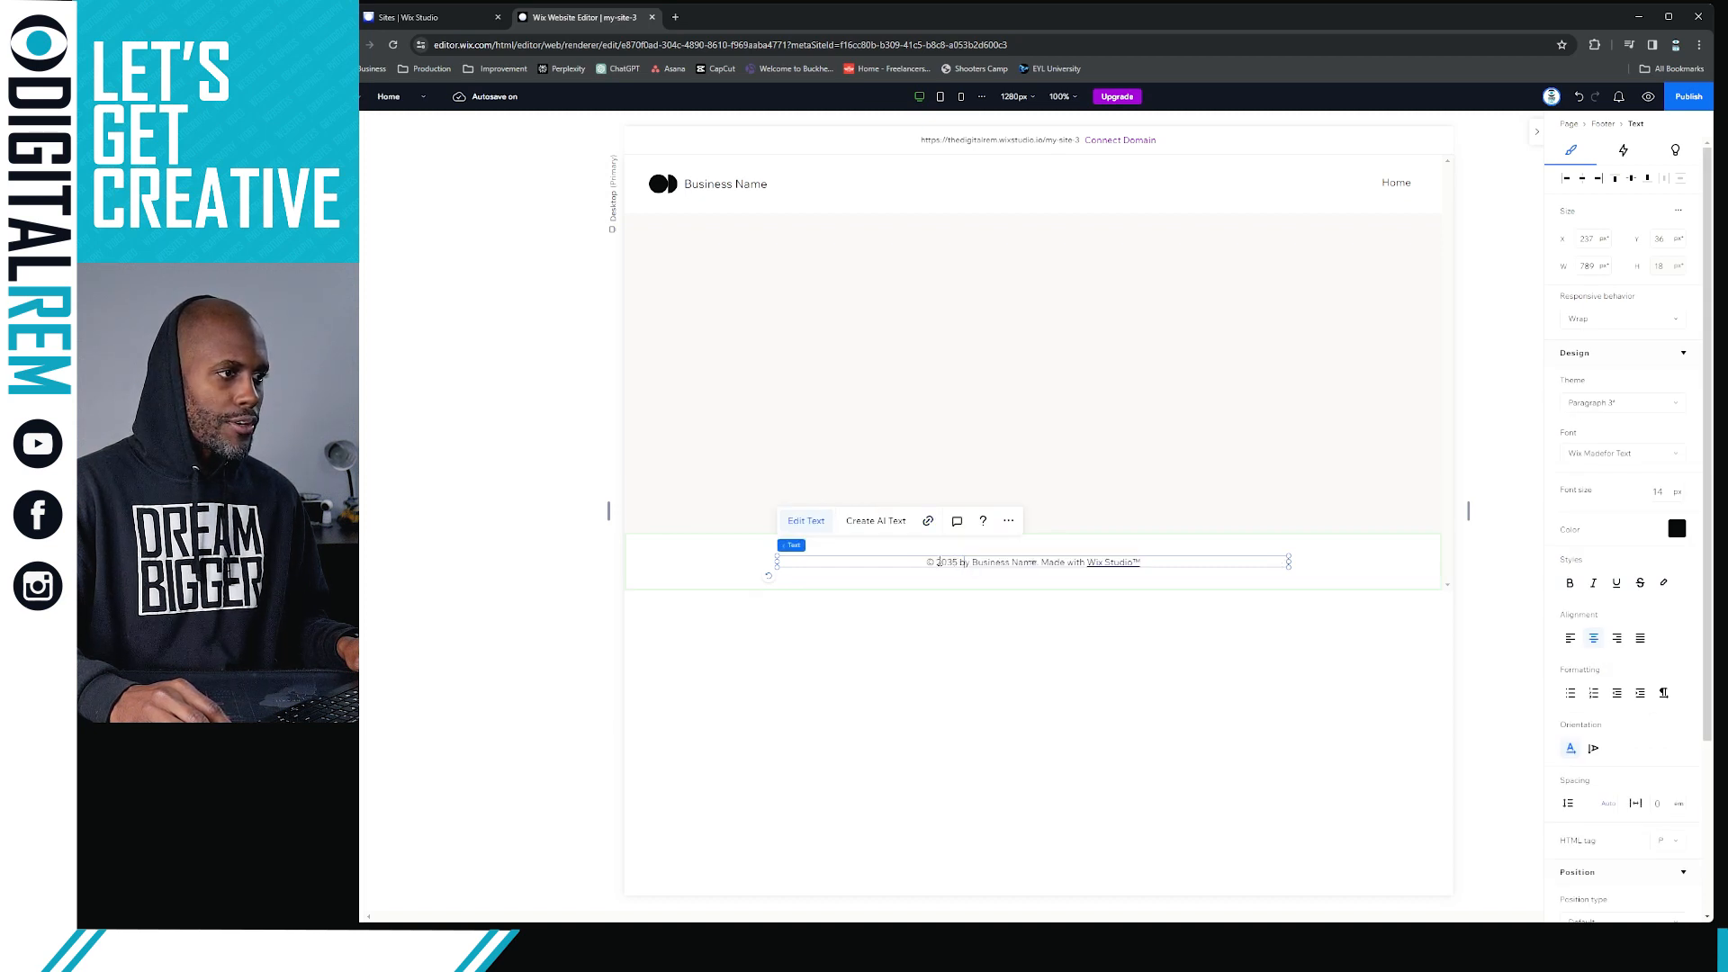
mouse_move(938, 562)
mouse_down()
mouse_move(1219, 543)
mouse_move(927, 571)
mouse_move(943, 577)
mouse_up()
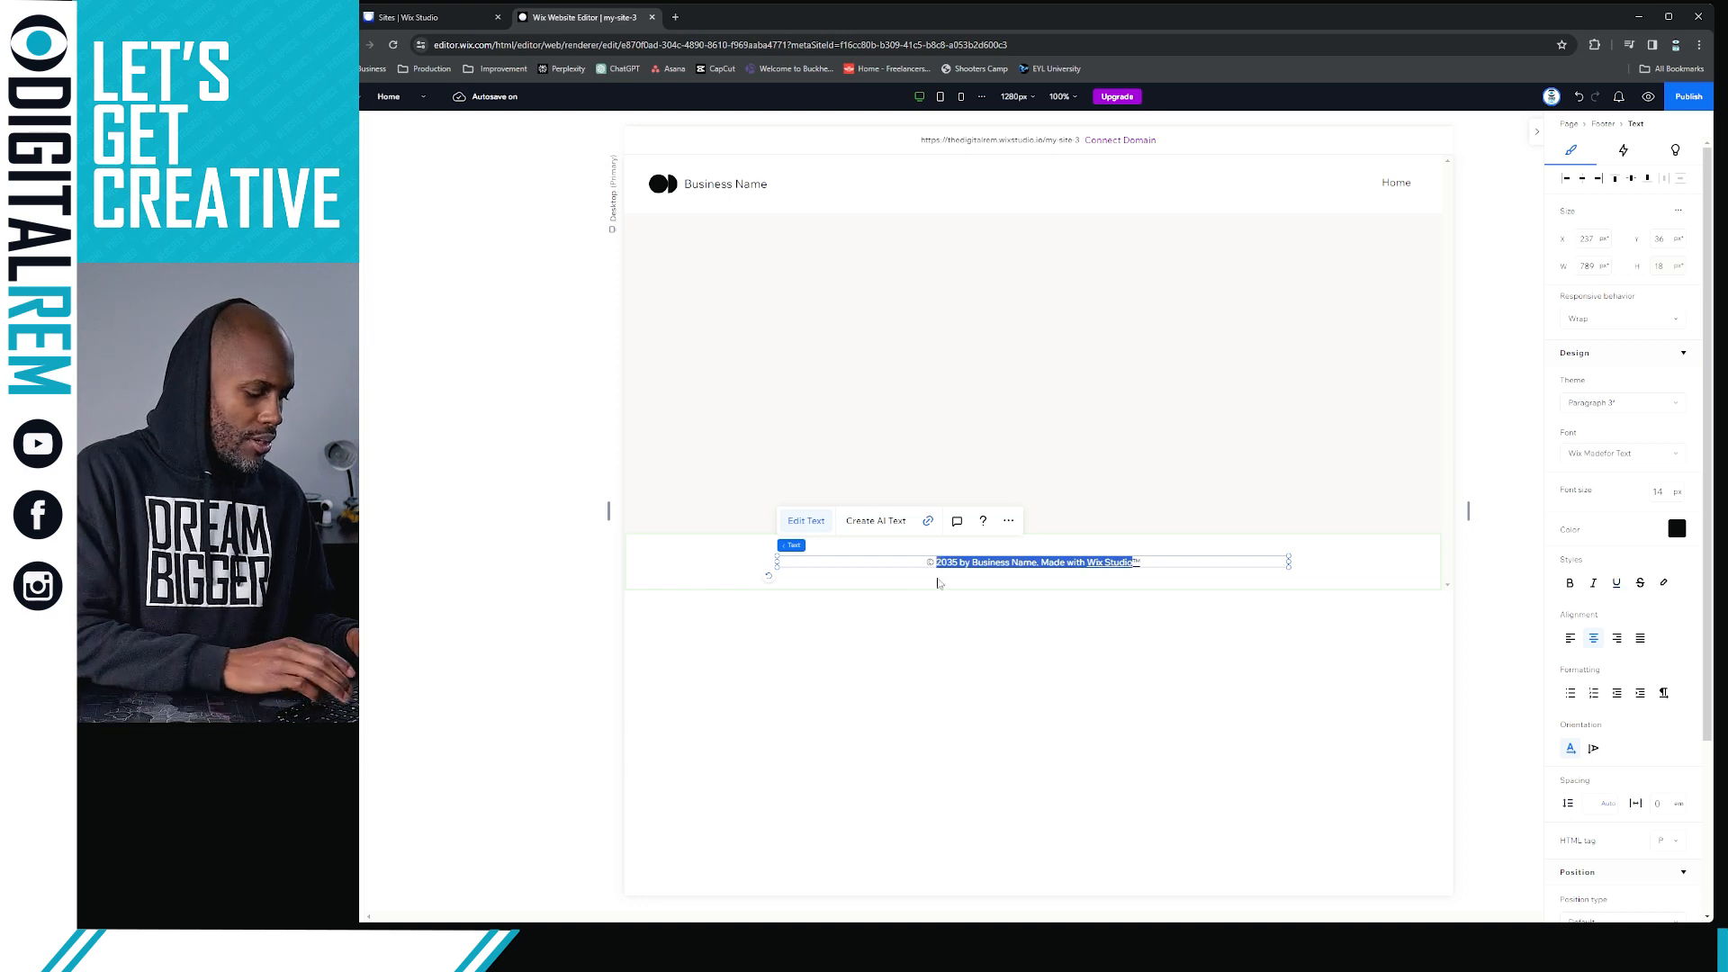
text(DigitalREM™)
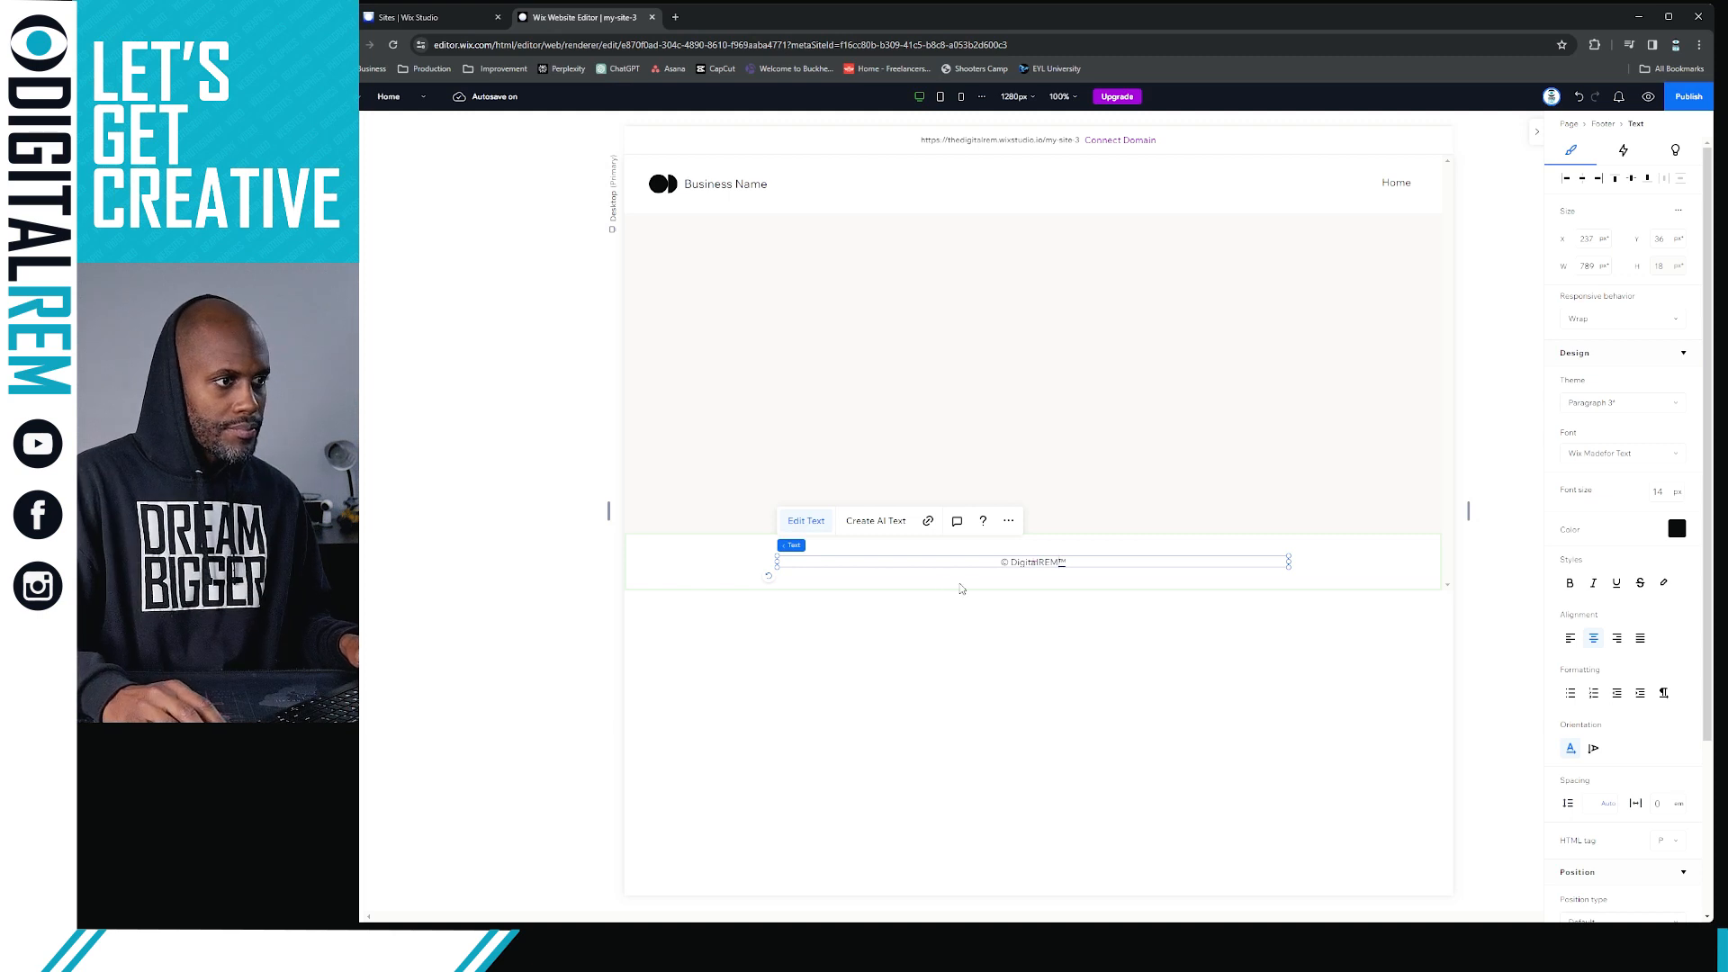
Remove the Wix Studio web link from the trademark symbol in the footer text by setting its link to None
drag(1080, 563, 1060, 563)
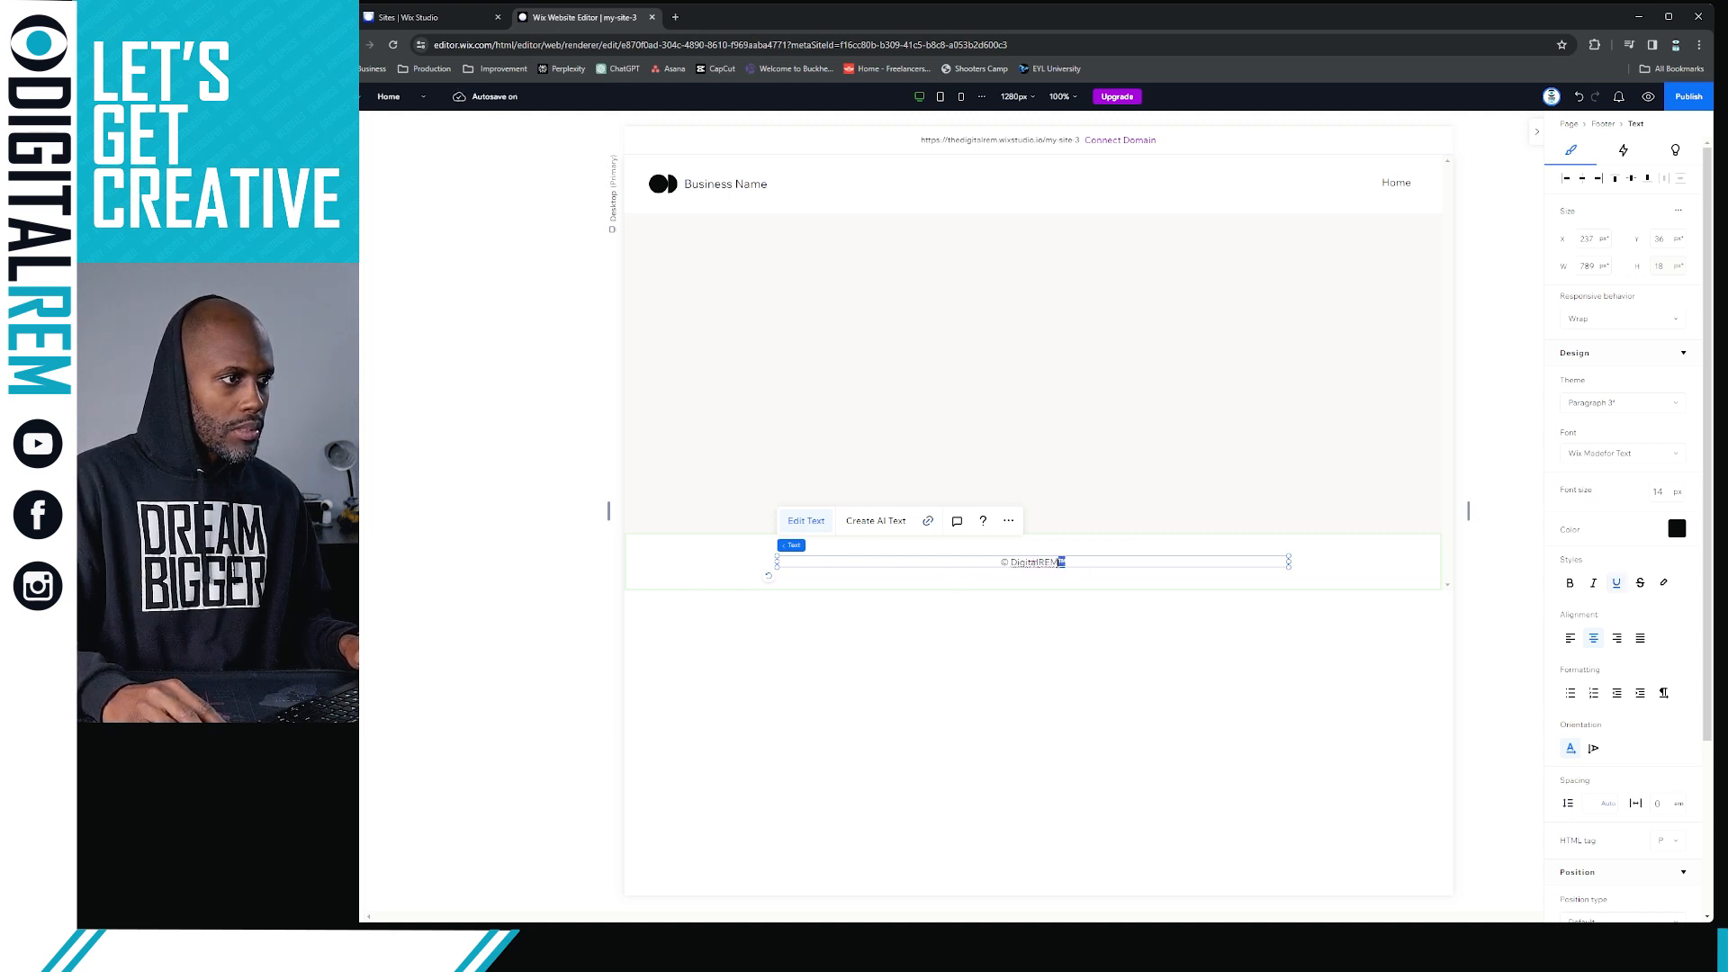
click(927, 522)
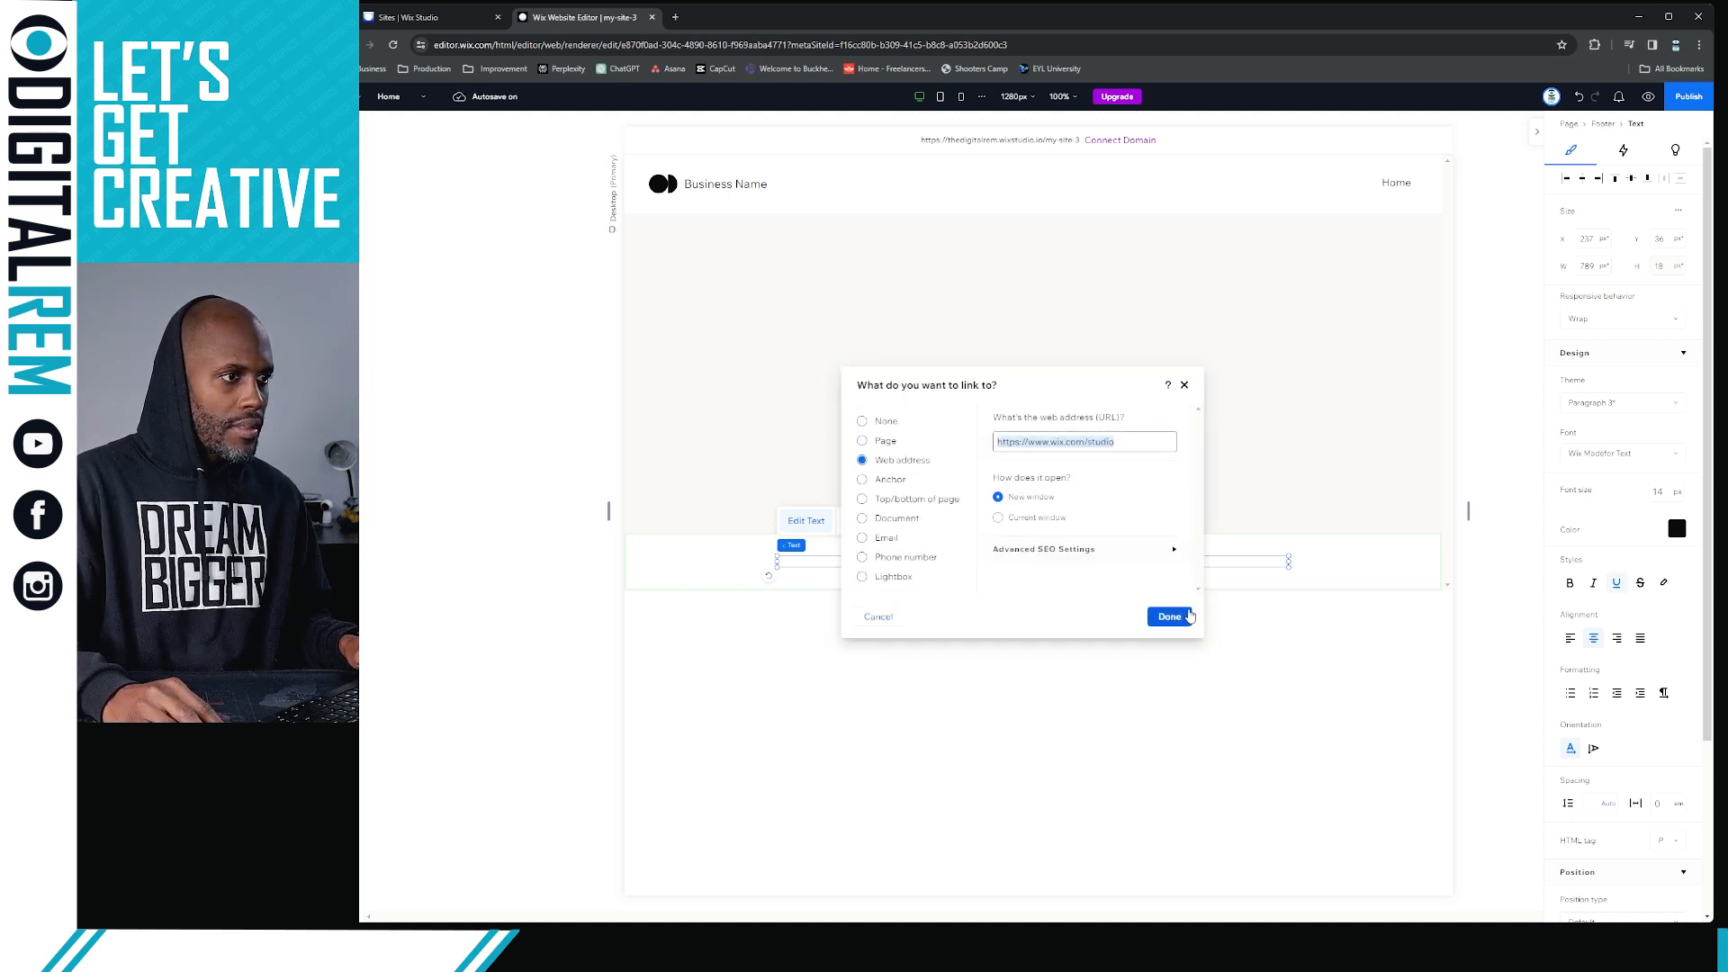
click(1170, 617)
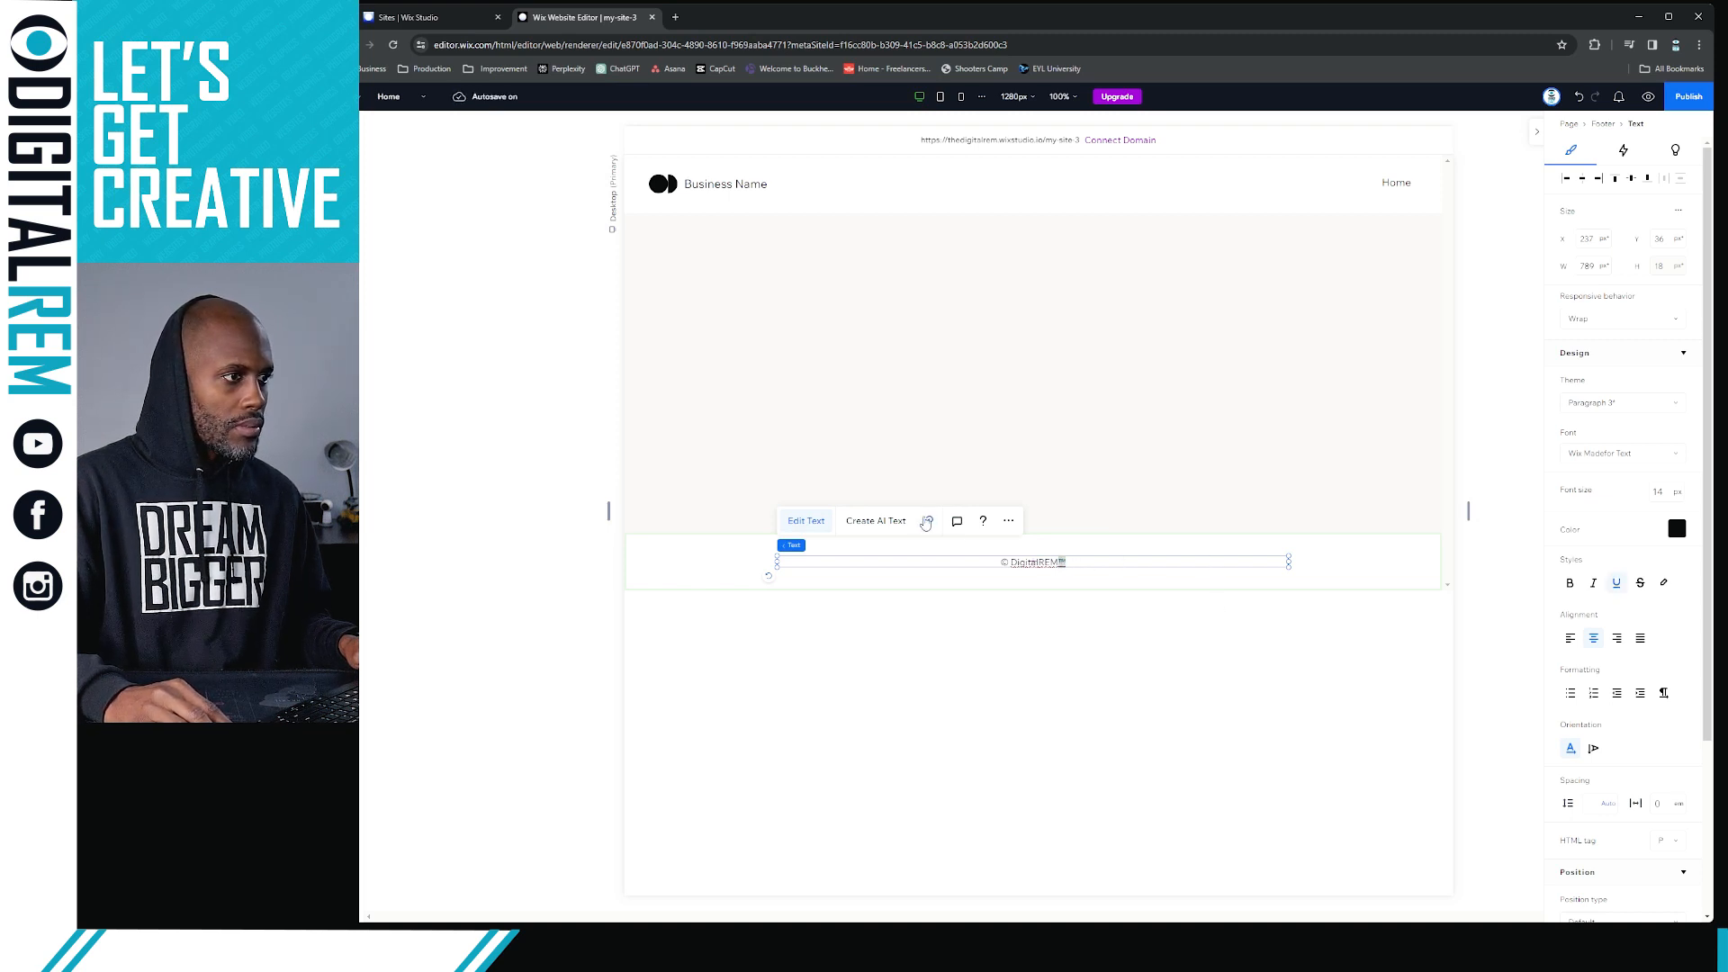
click(927, 522)
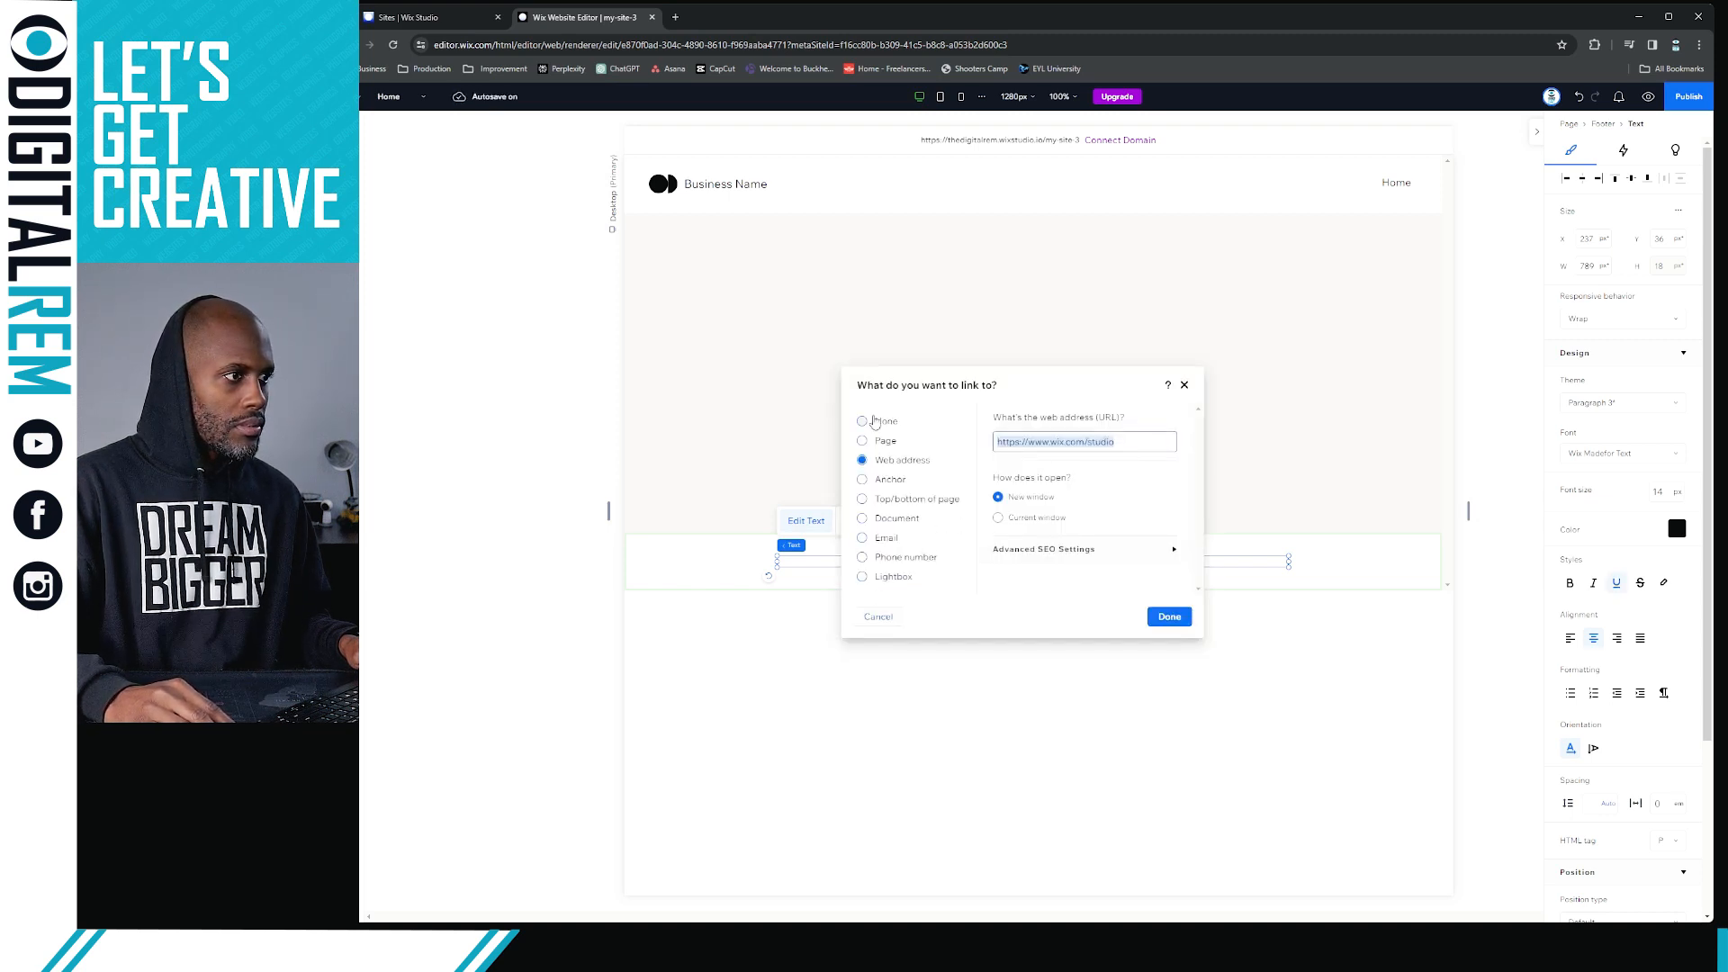
click(864, 422)
click(1168, 617)
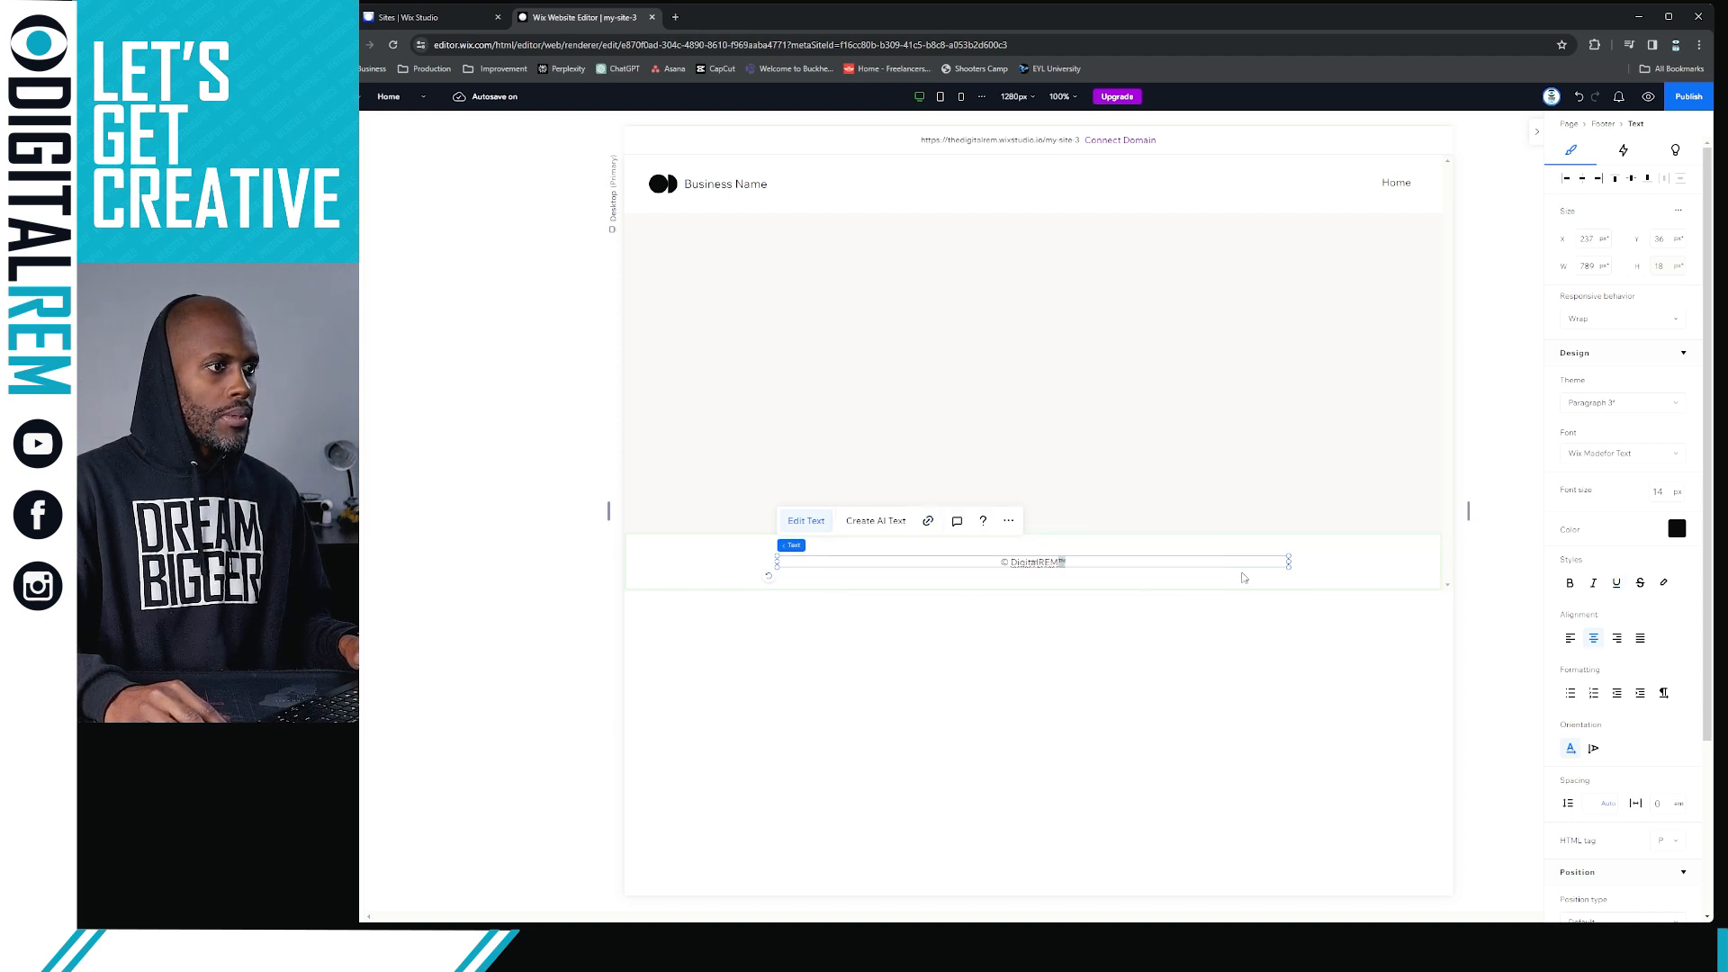
click(1243, 577)
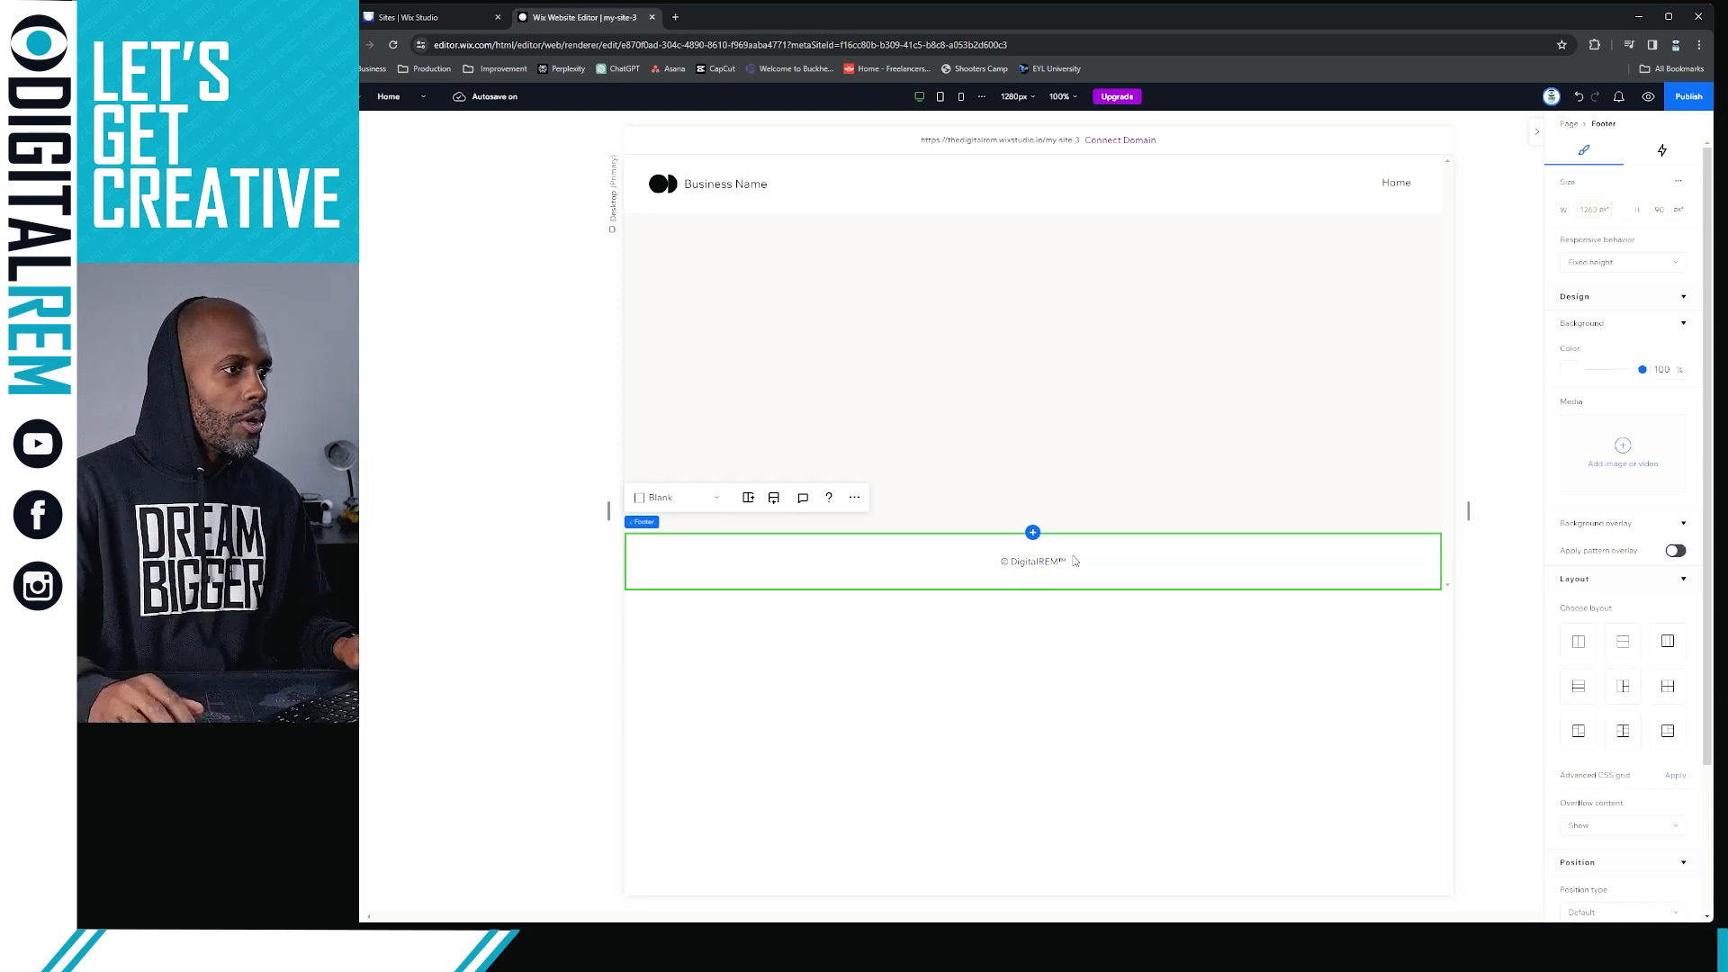
Link the footer's "DigitalREM™" text to the web address DigitalREM.com, opening in a new window
click(1046, 566)
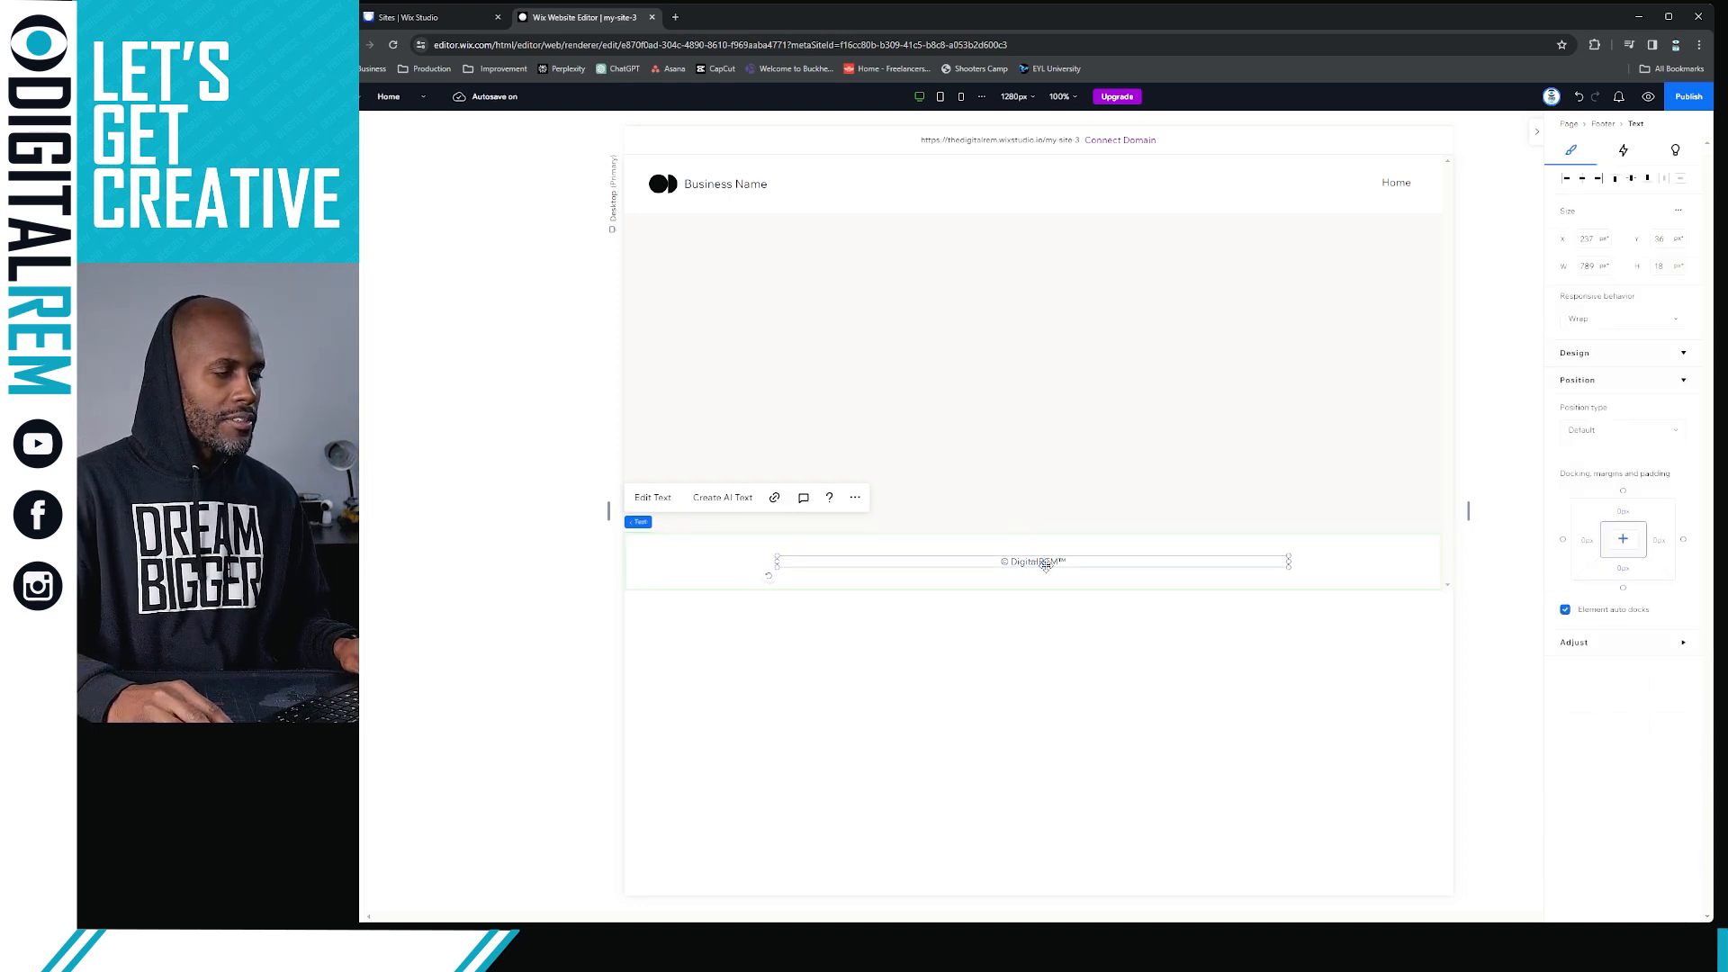
double_click(1055, 565)
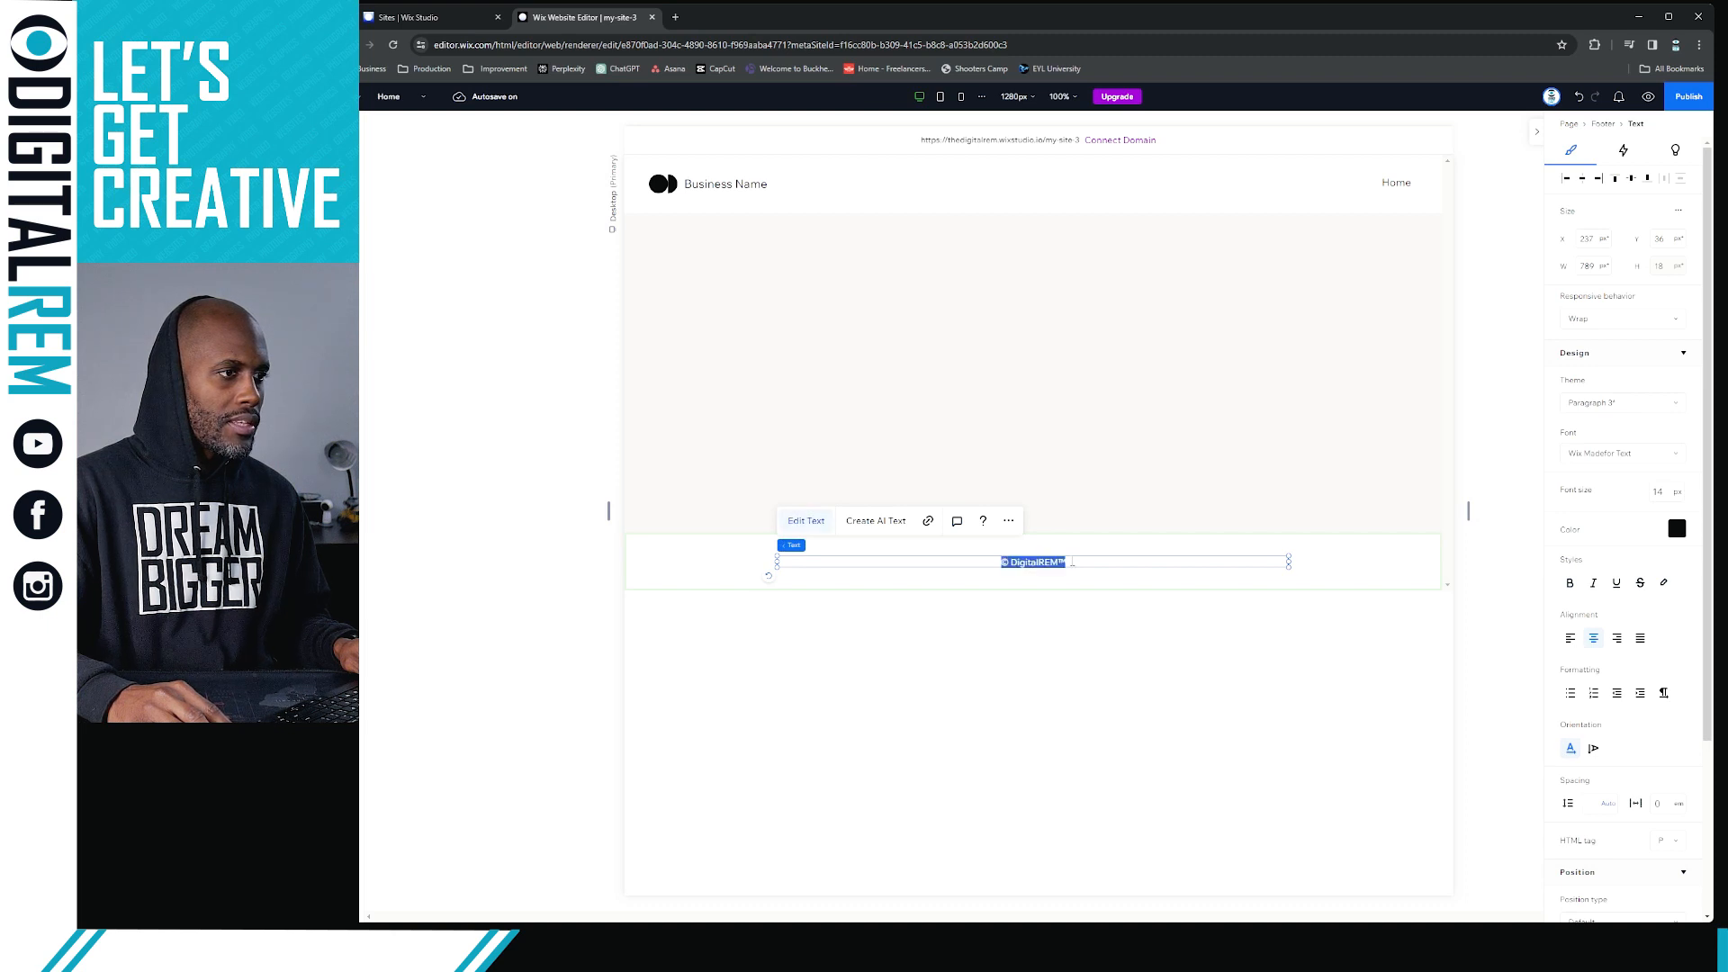
drag(1068, 562, 1011, 562)
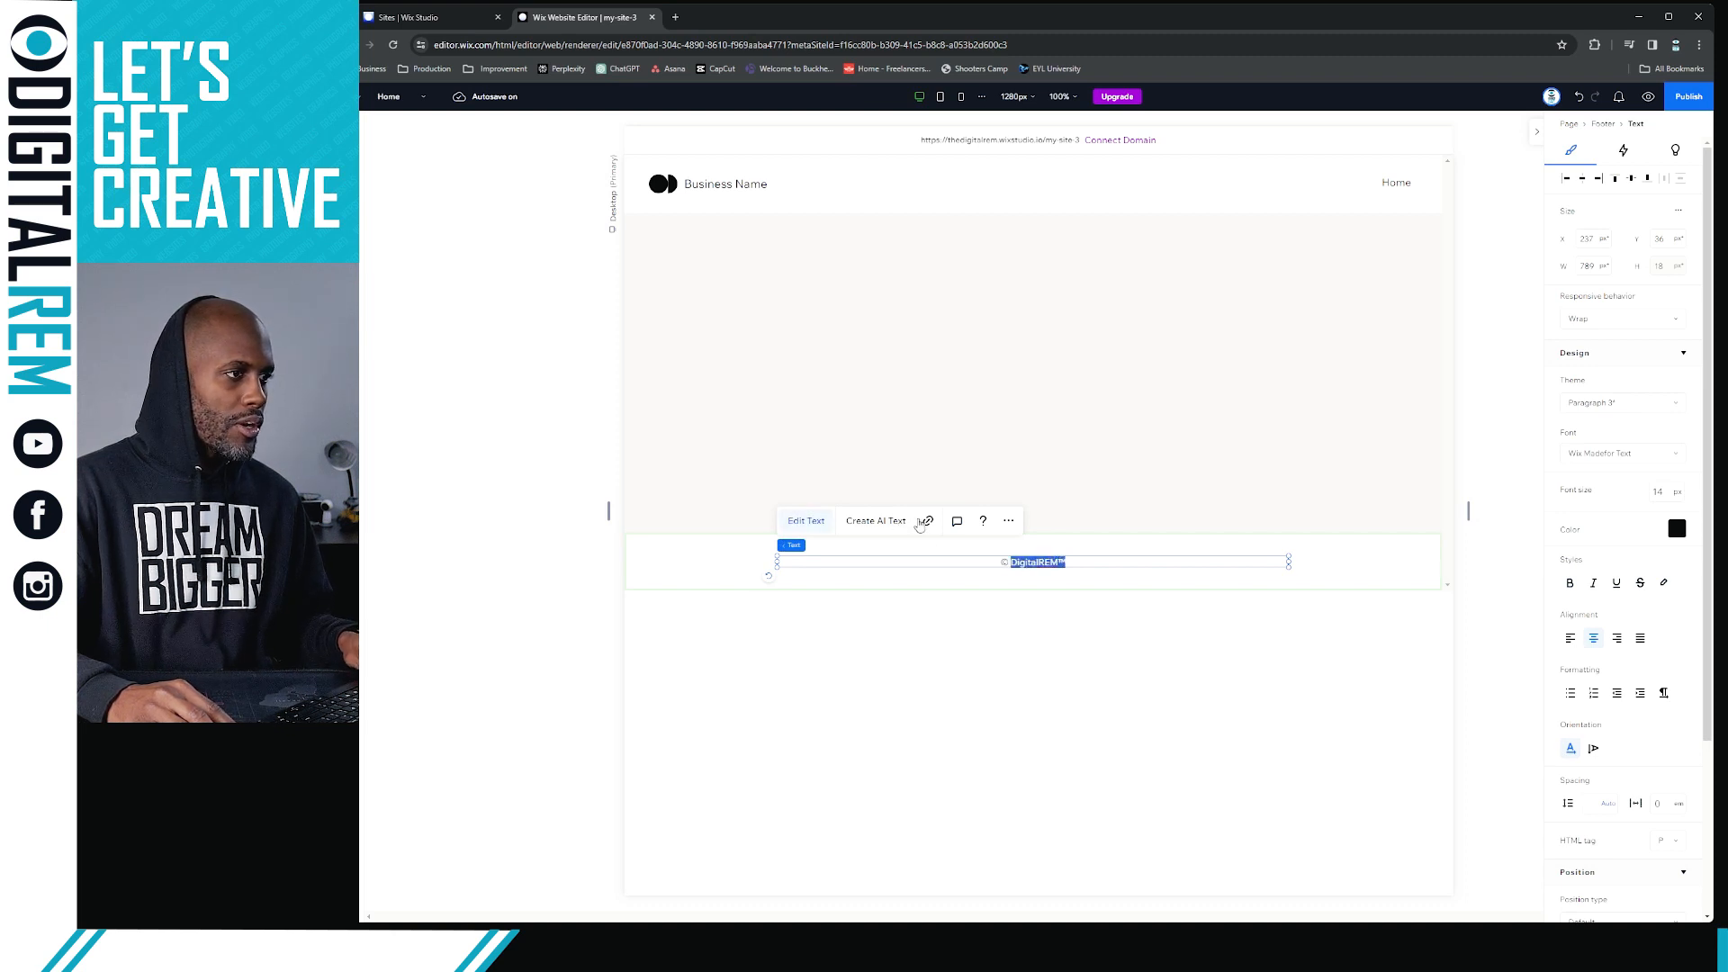
click(927, 522)
click(1041, 441)
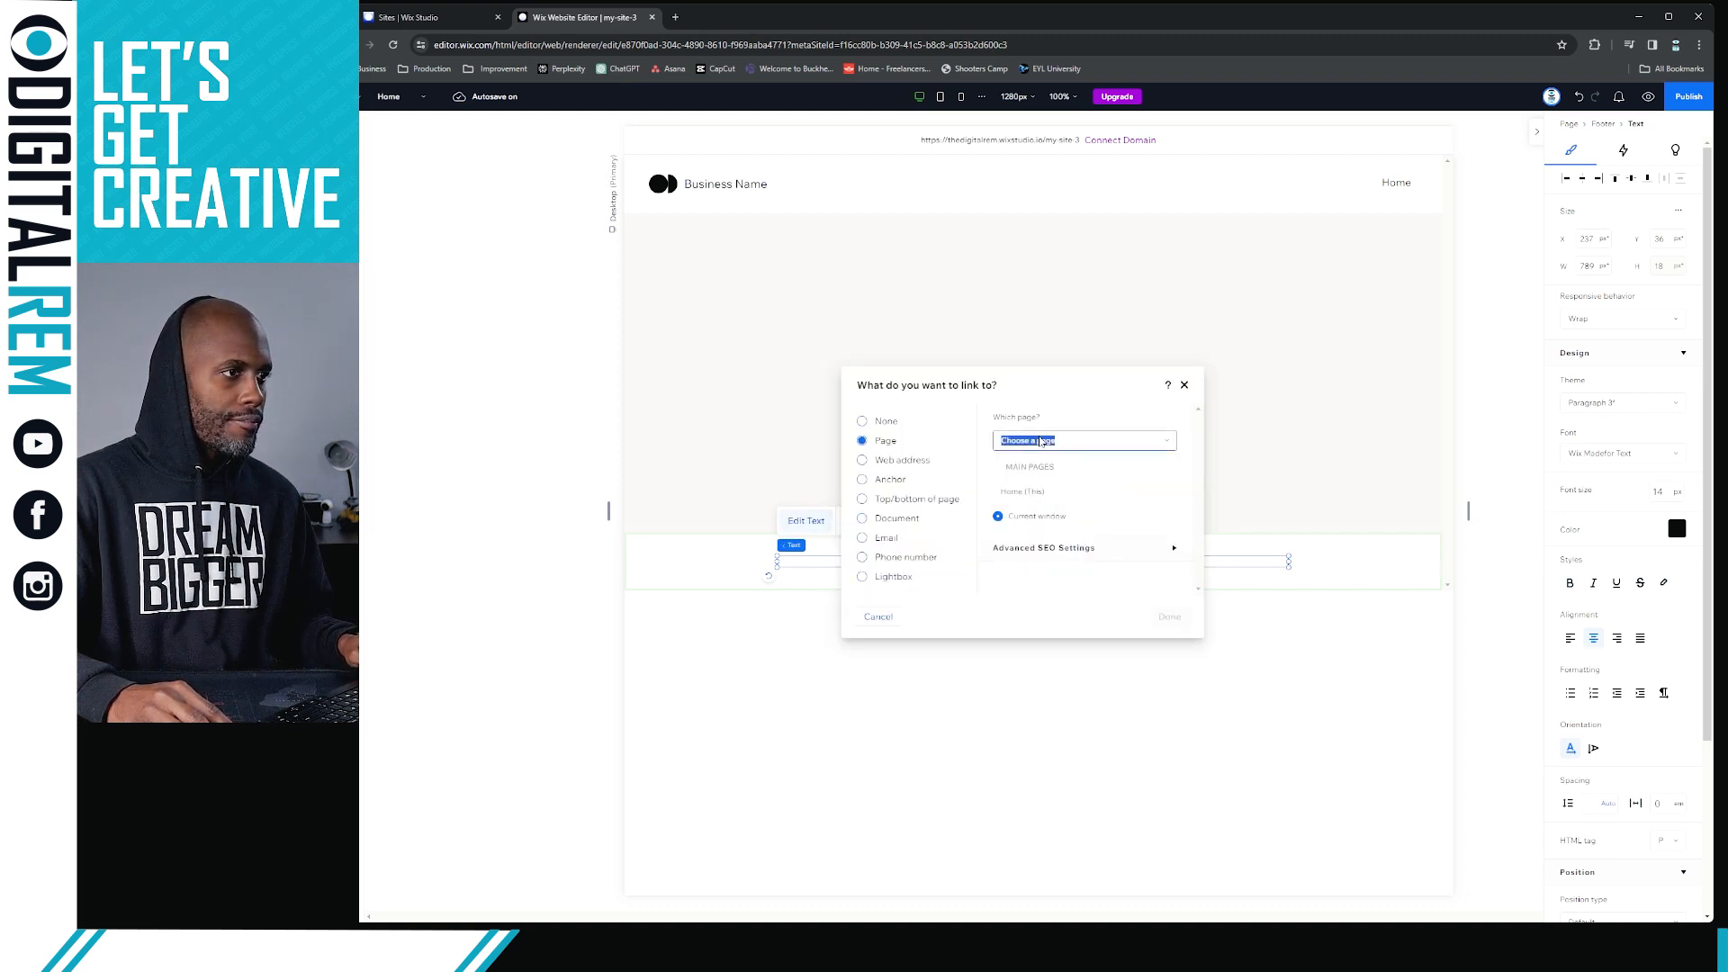
click(867, 464)
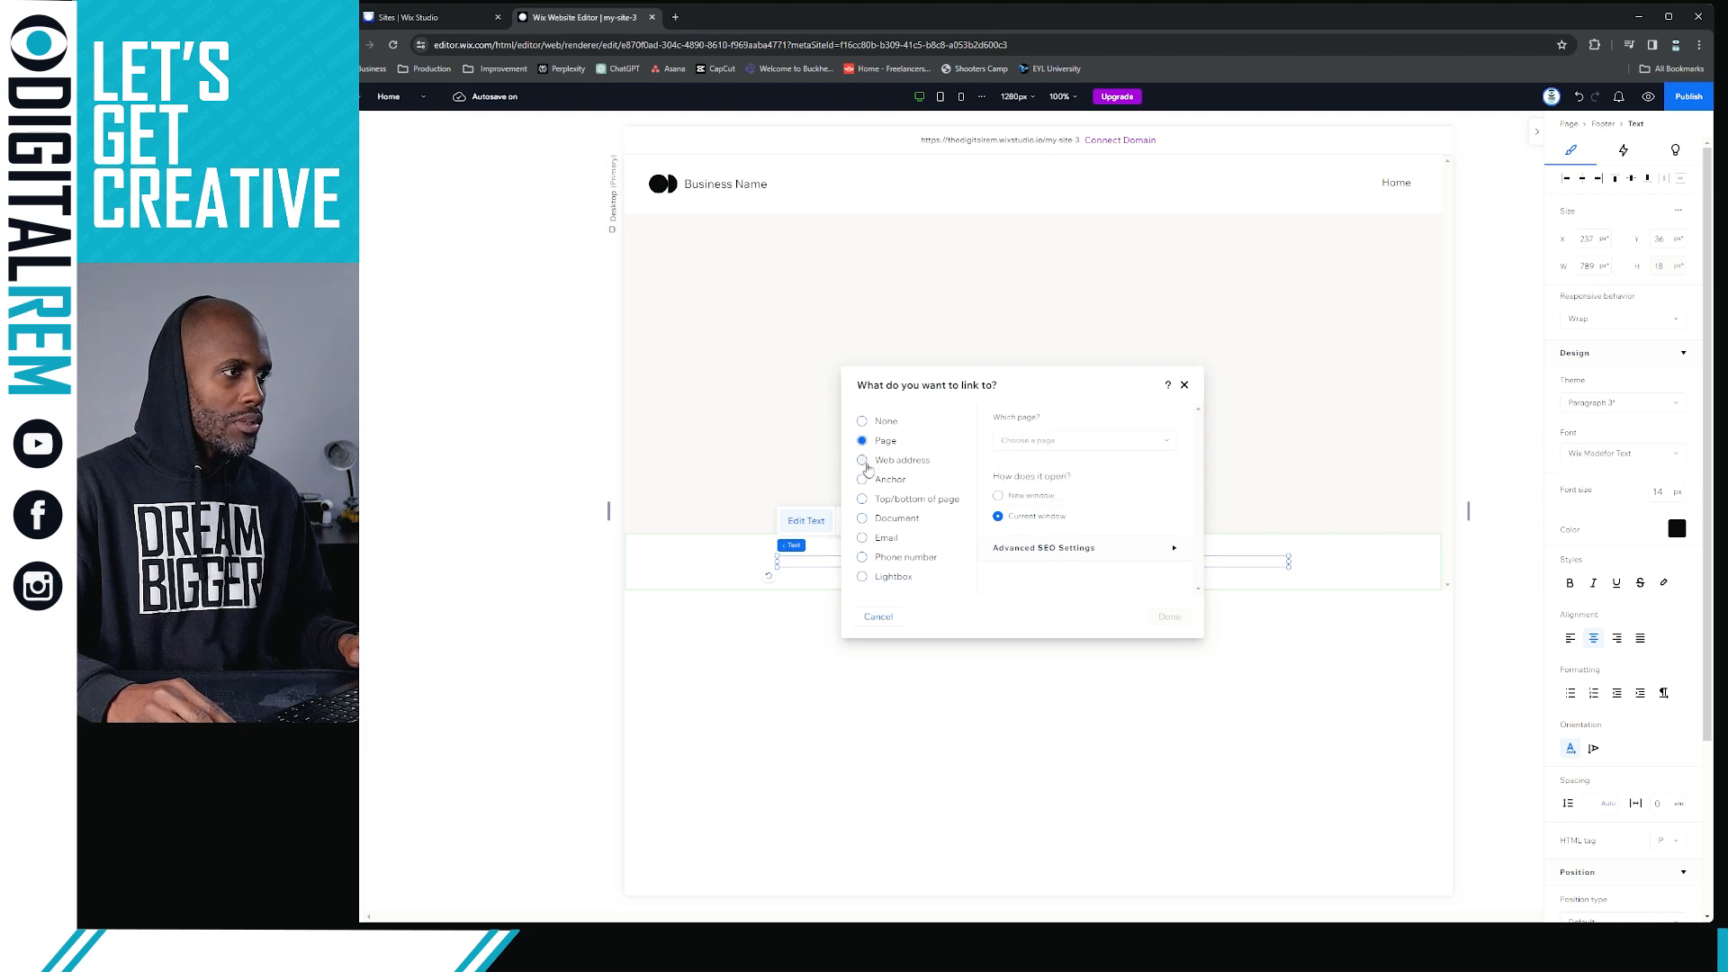
click(867, 464)
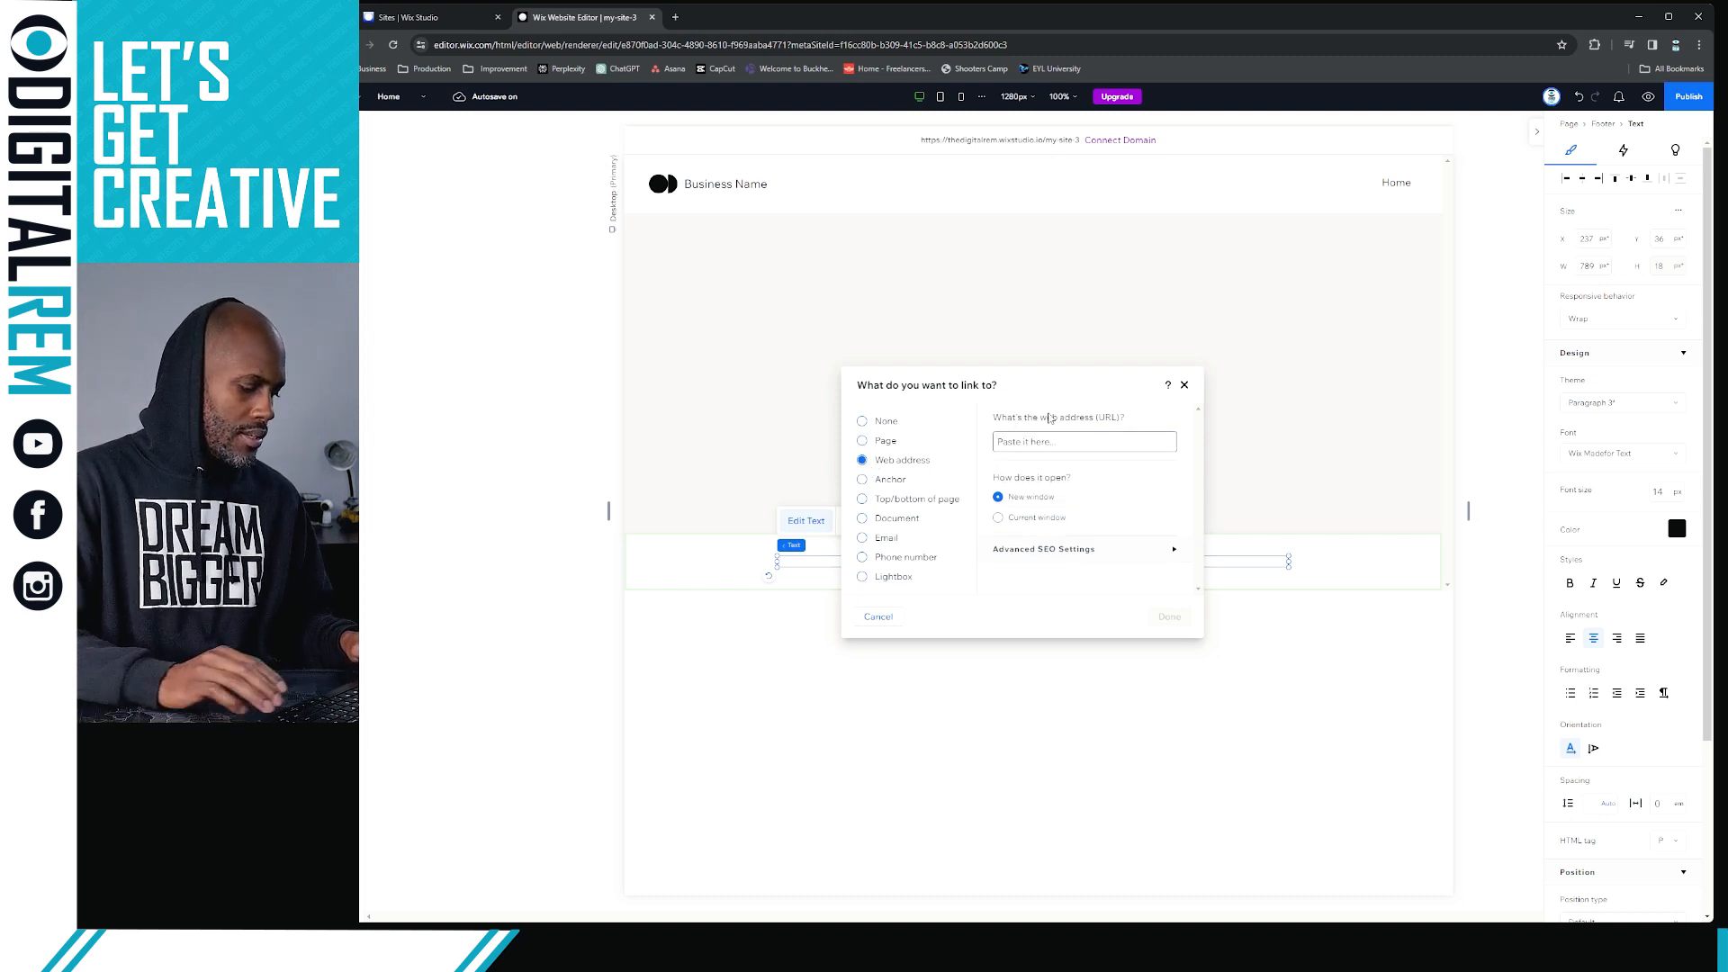
text(Digital)
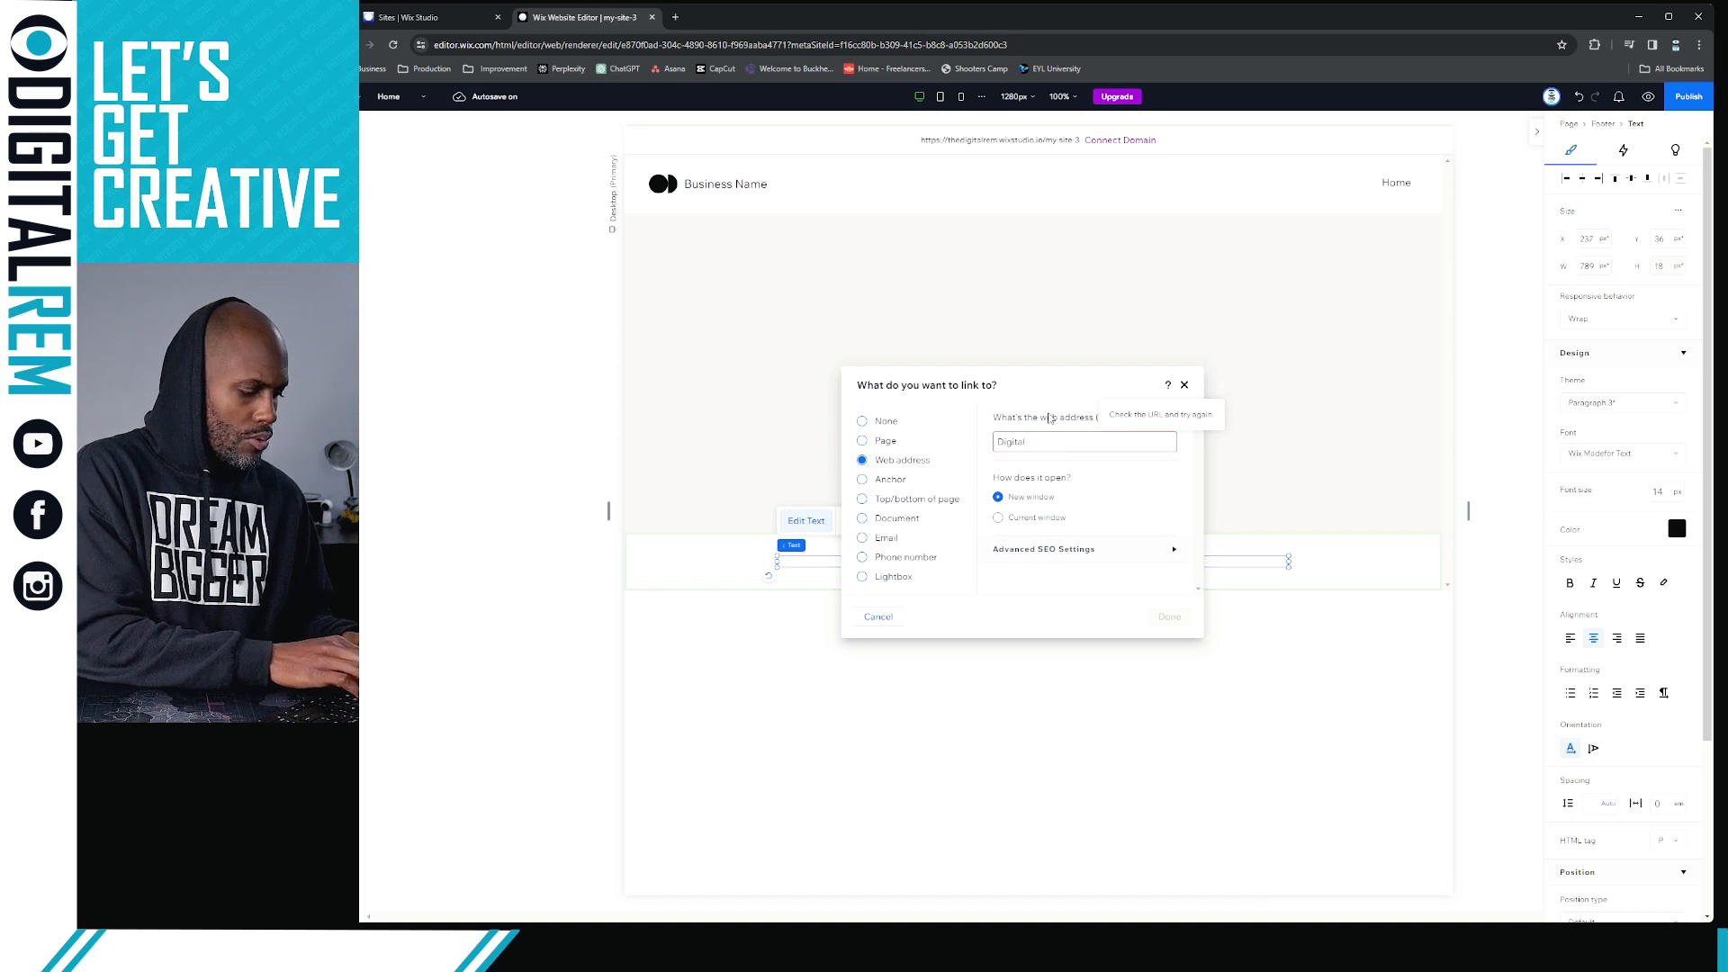
text(REM)
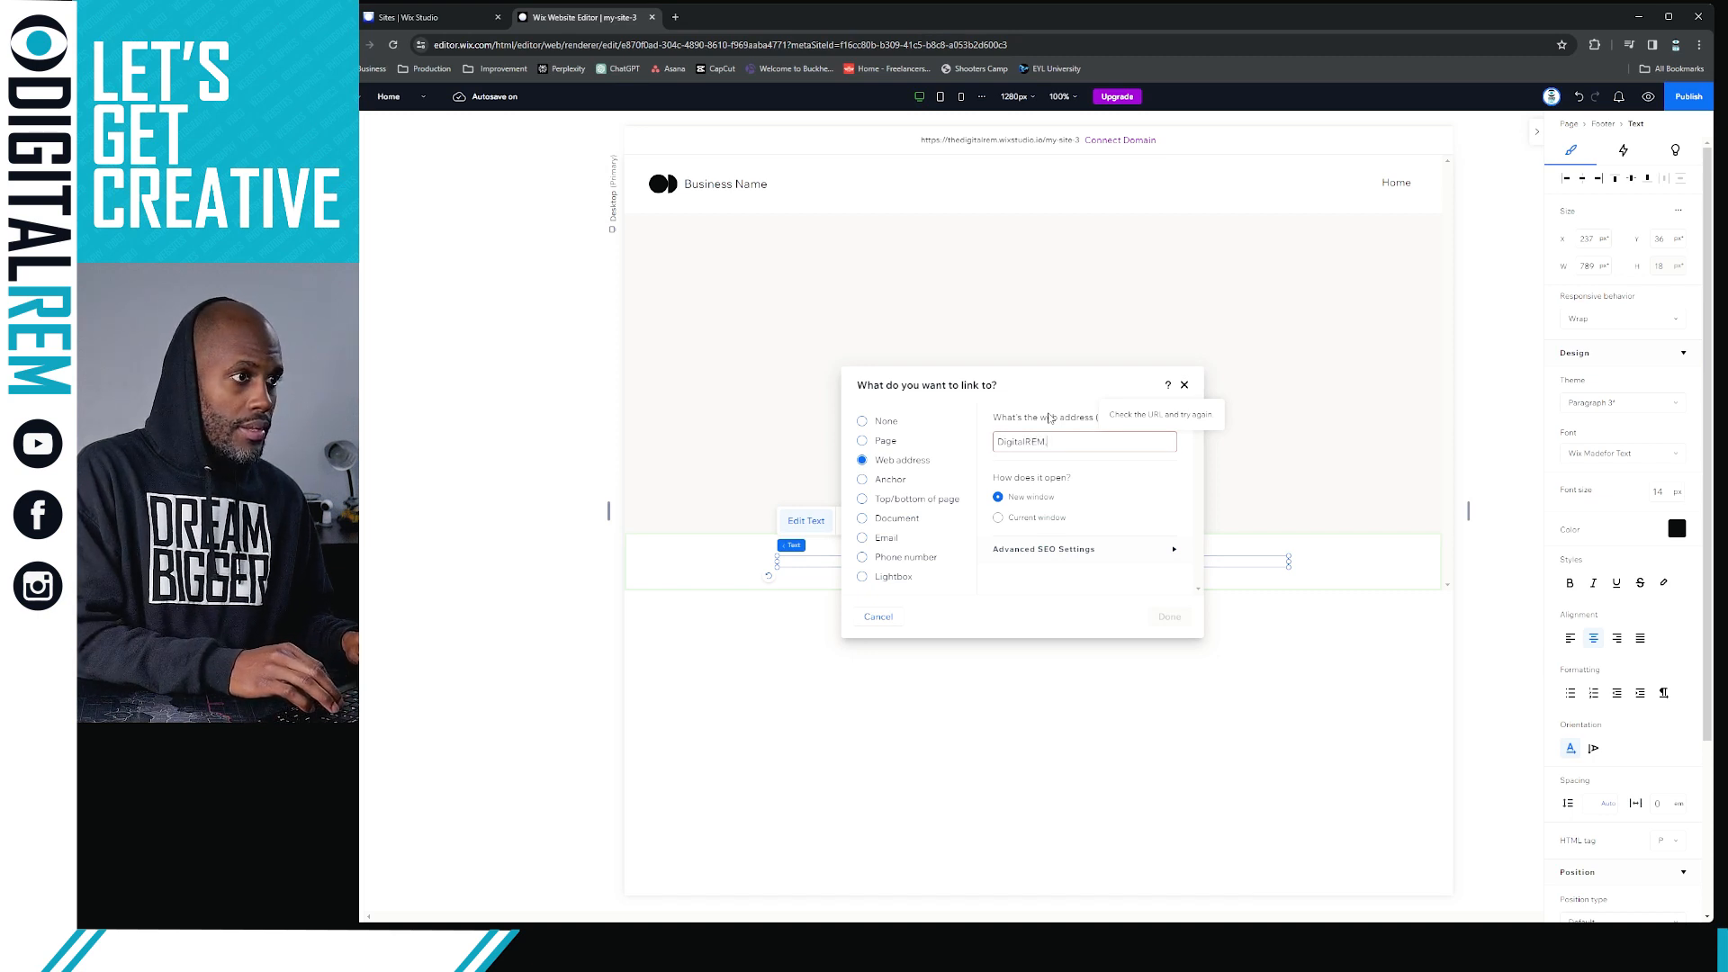
text(.com)
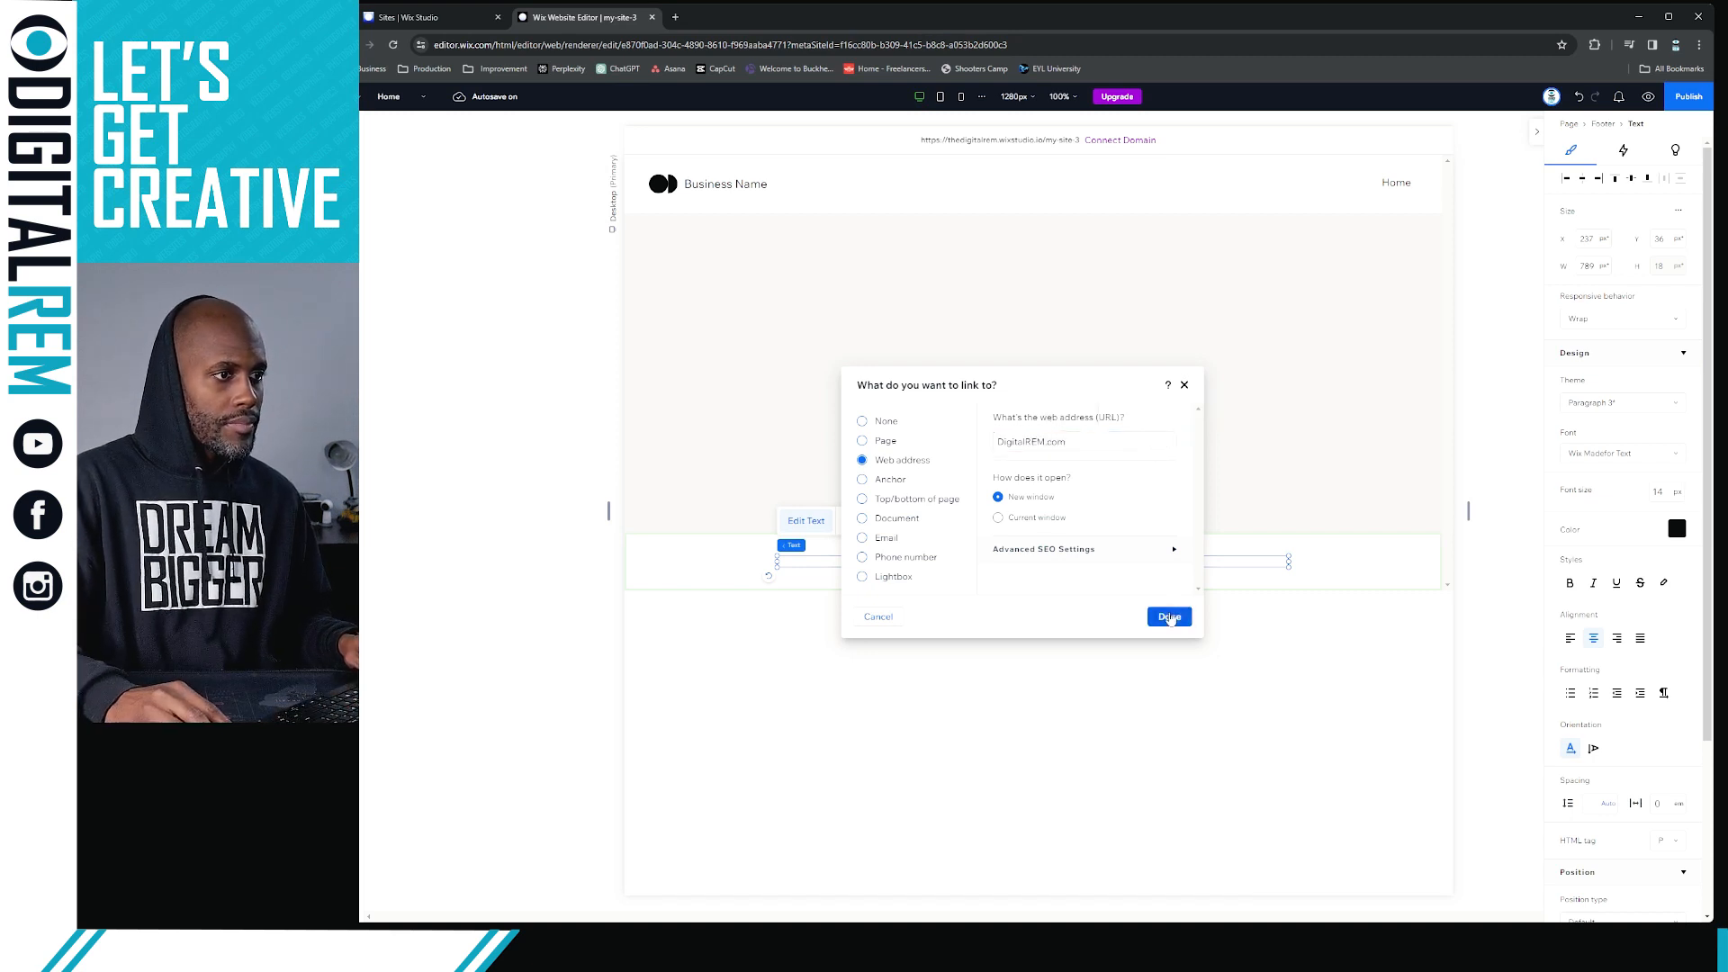
click(1169, 617)
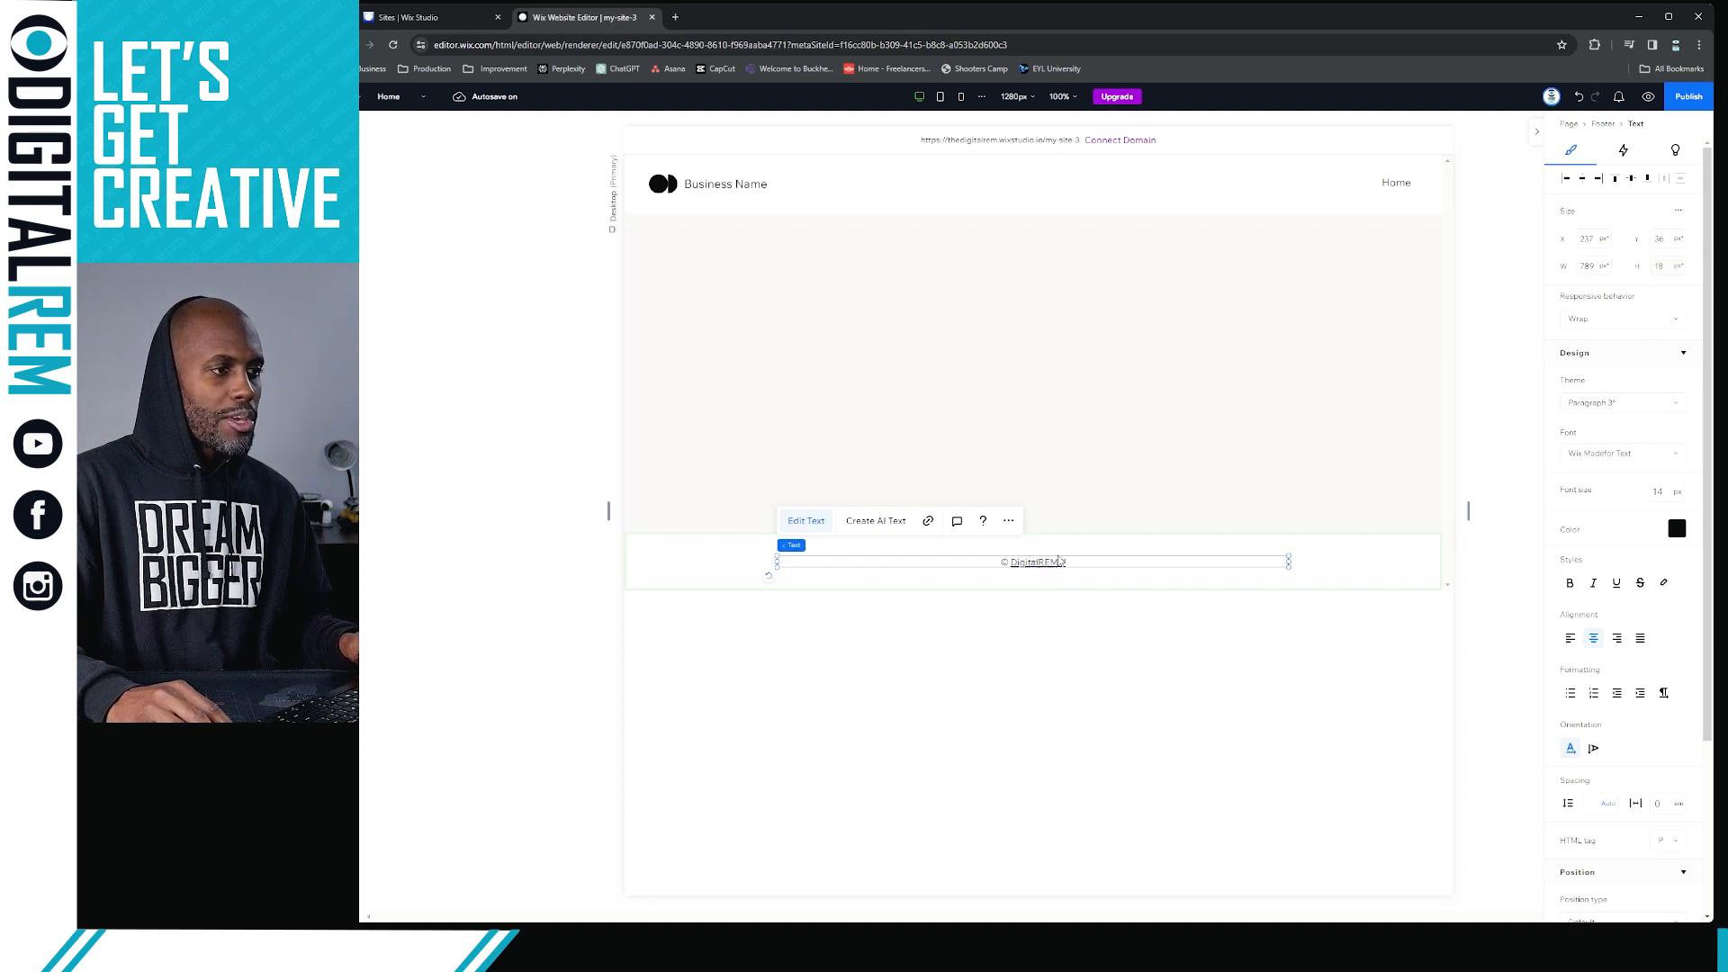
Reapply a web address link to DigitalREM.com on the selected "DigitalREM™" footer text, opening in a new window
double_click(1039, 563)
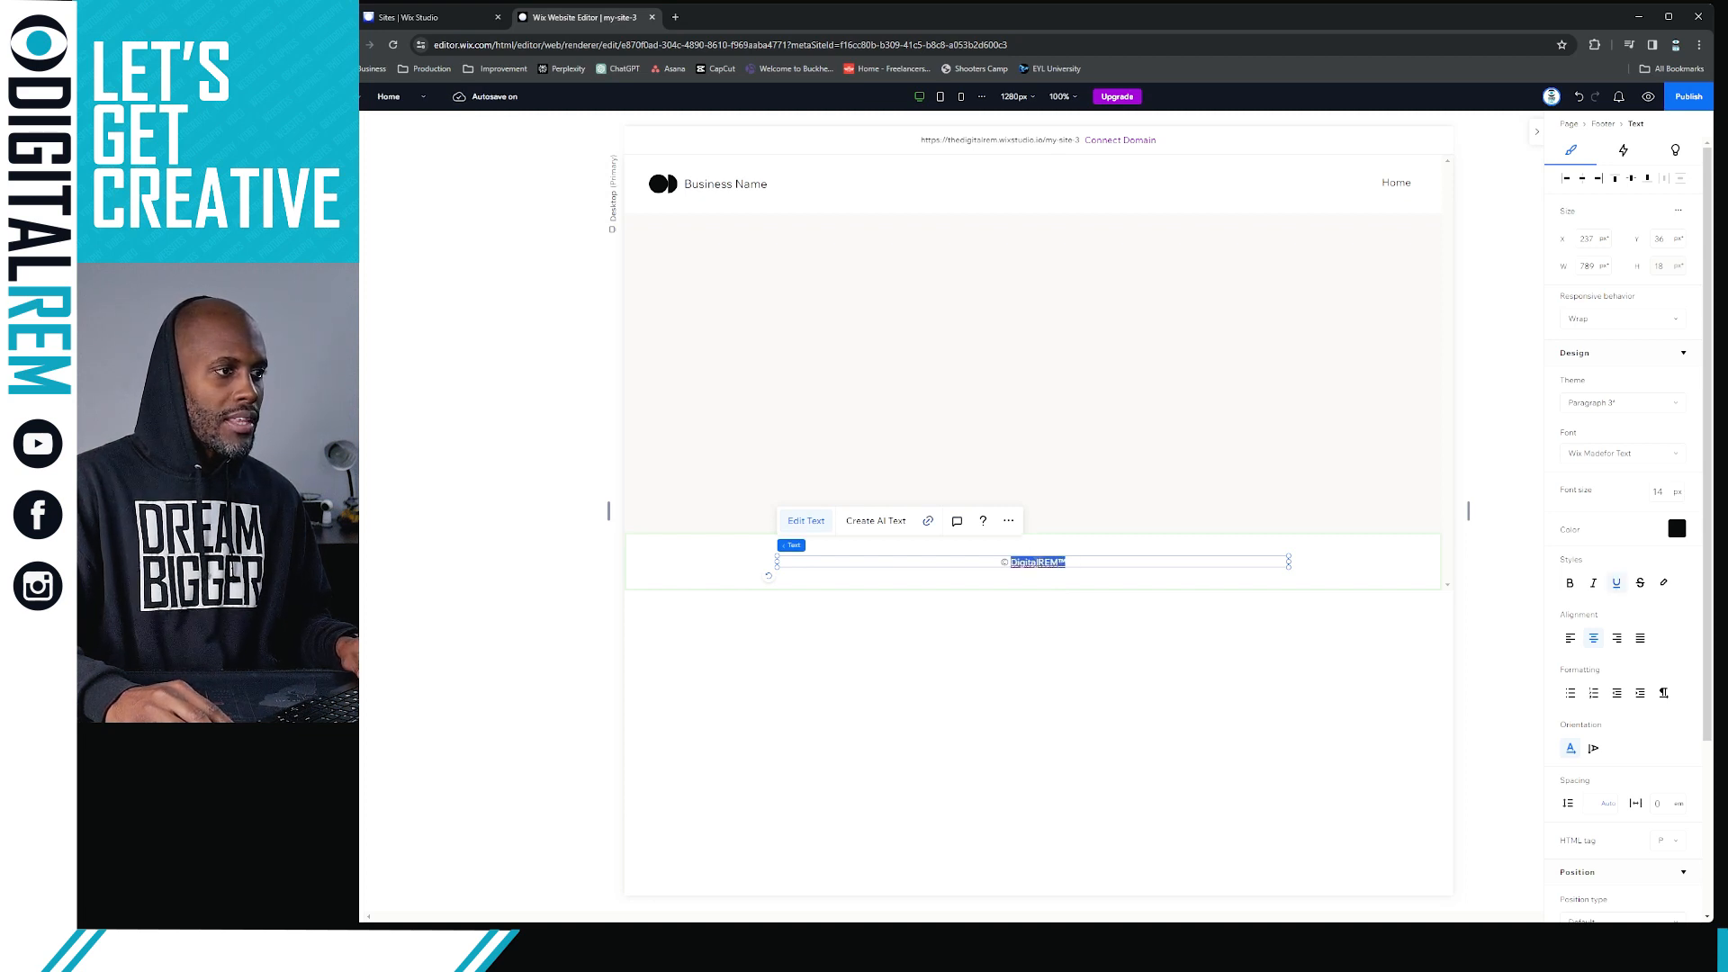
click(927, 522)
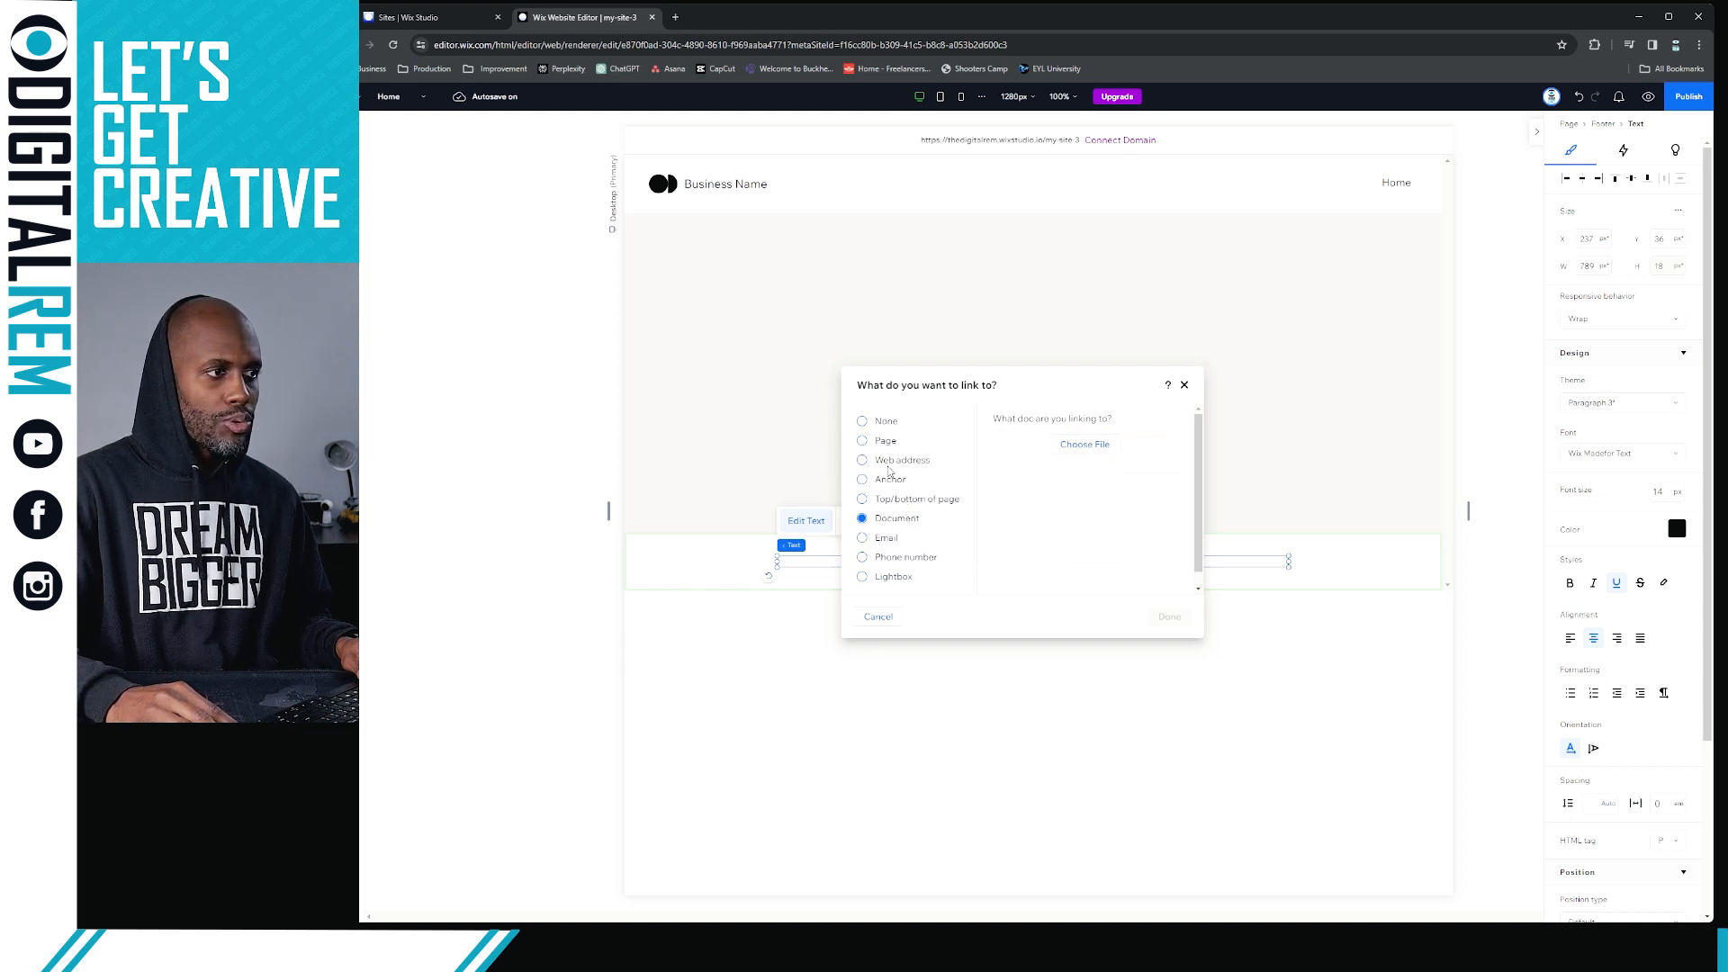
click(889, 464)
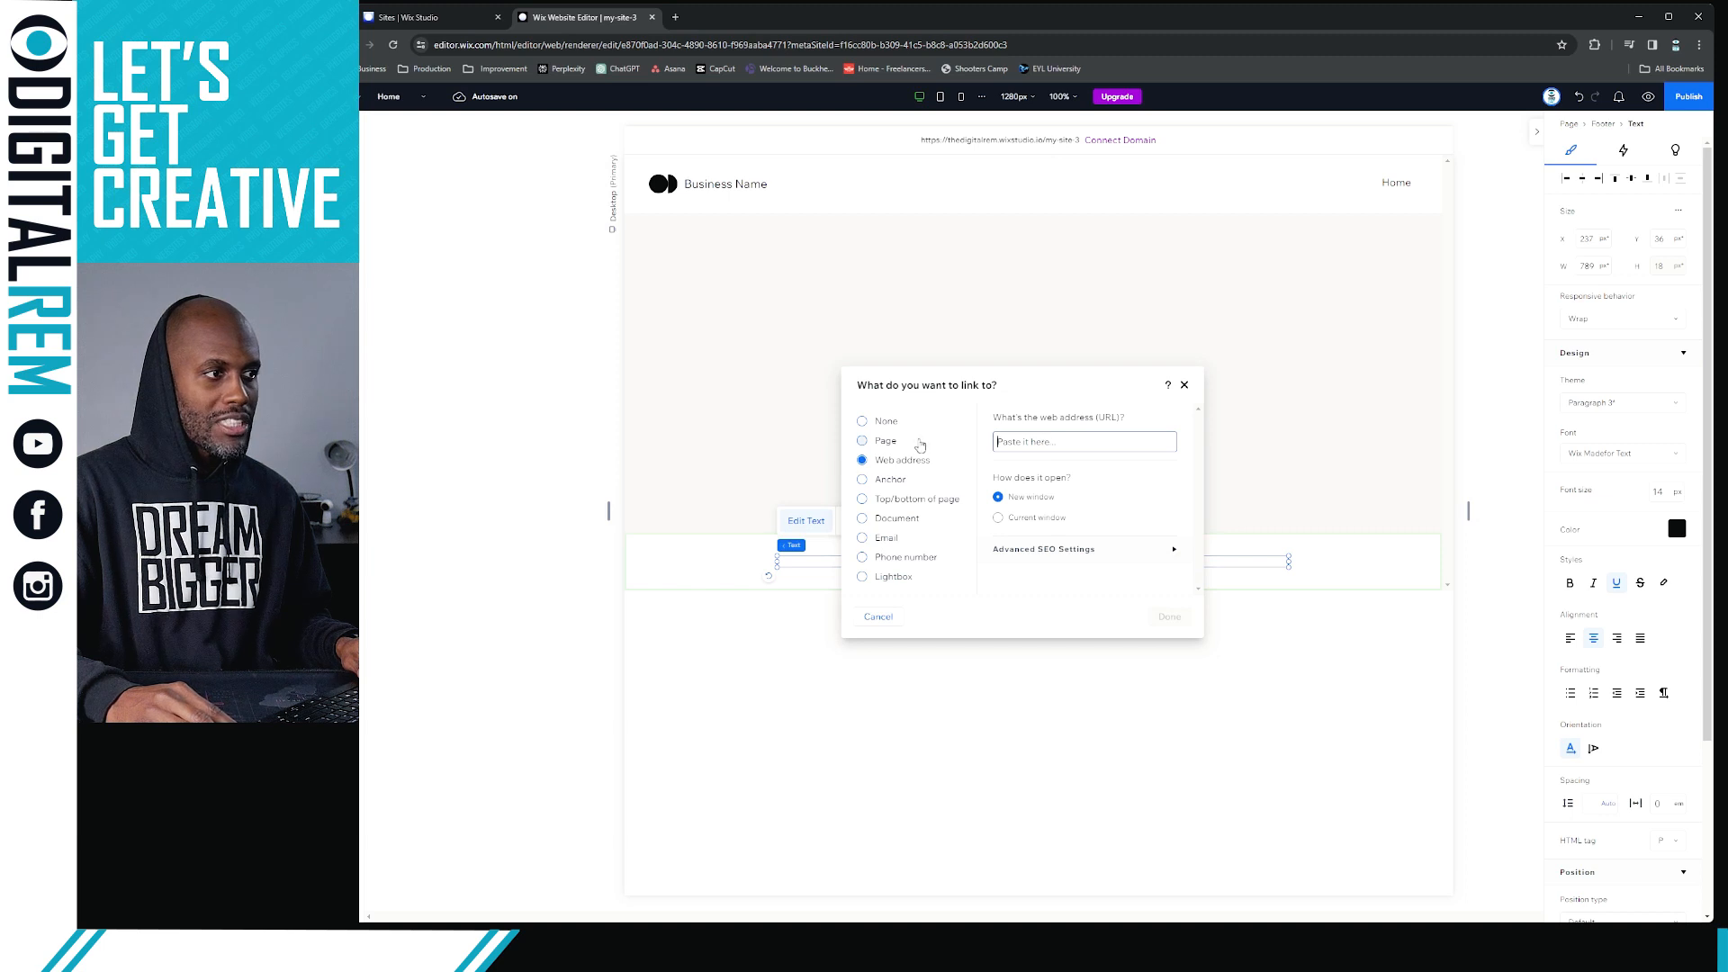
click(891, 447)
click(1049, 441)
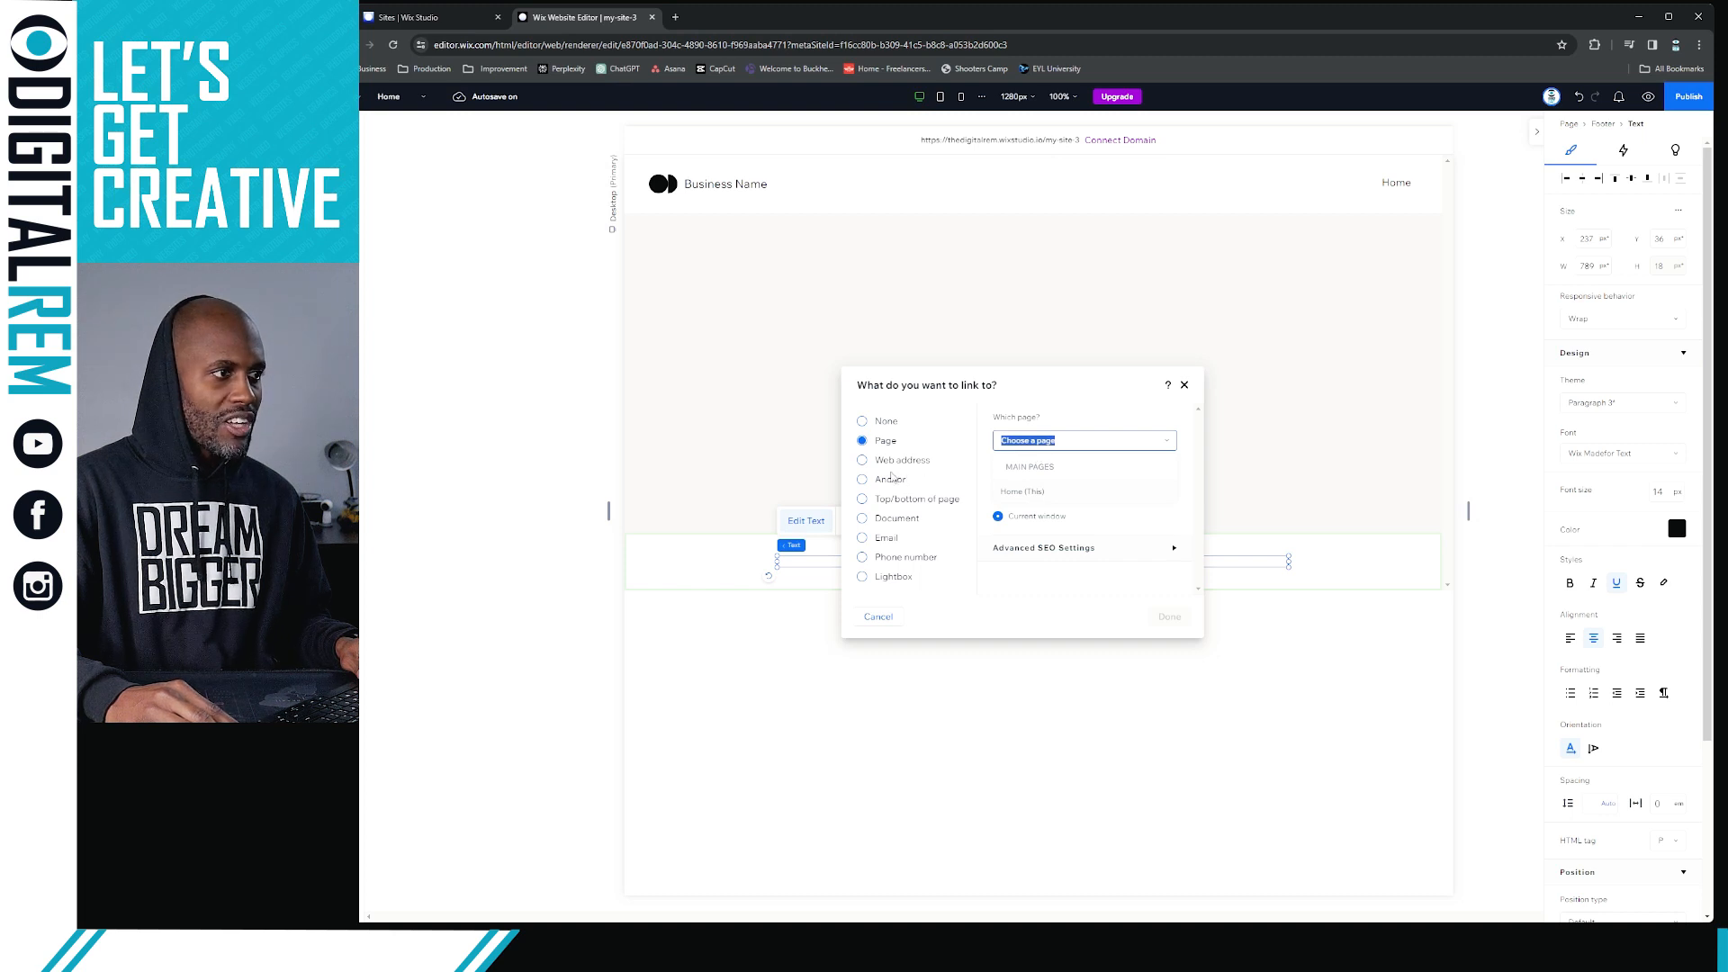
click(882, 461)
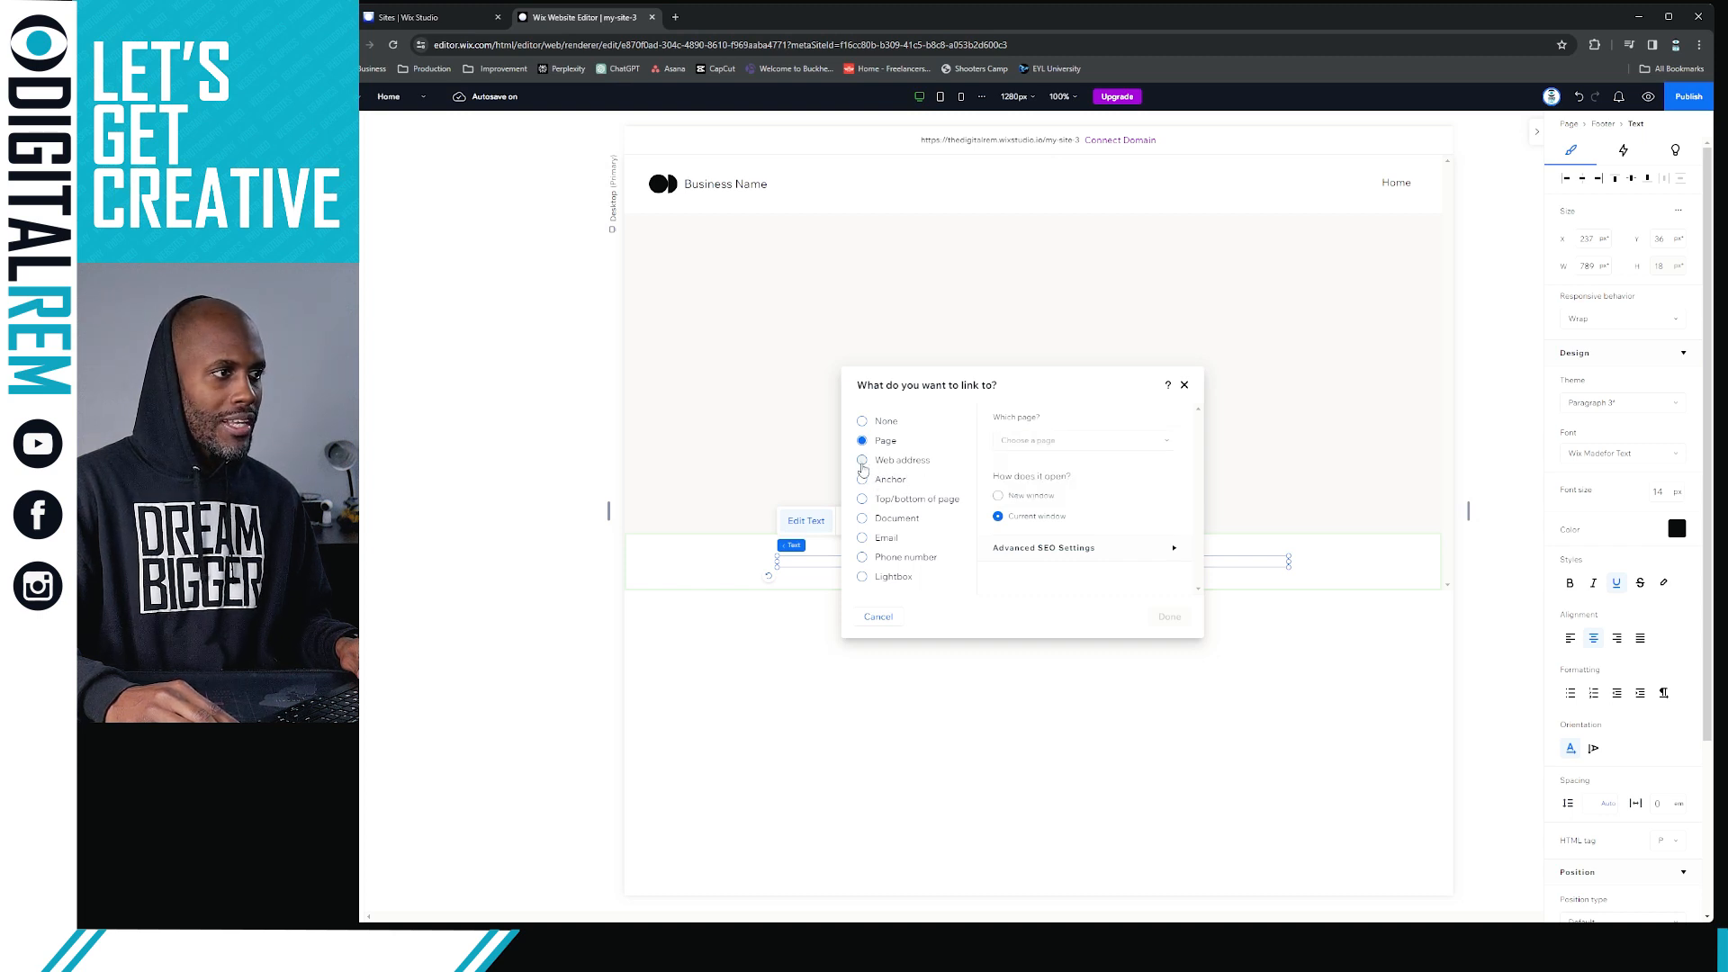
text(Di)
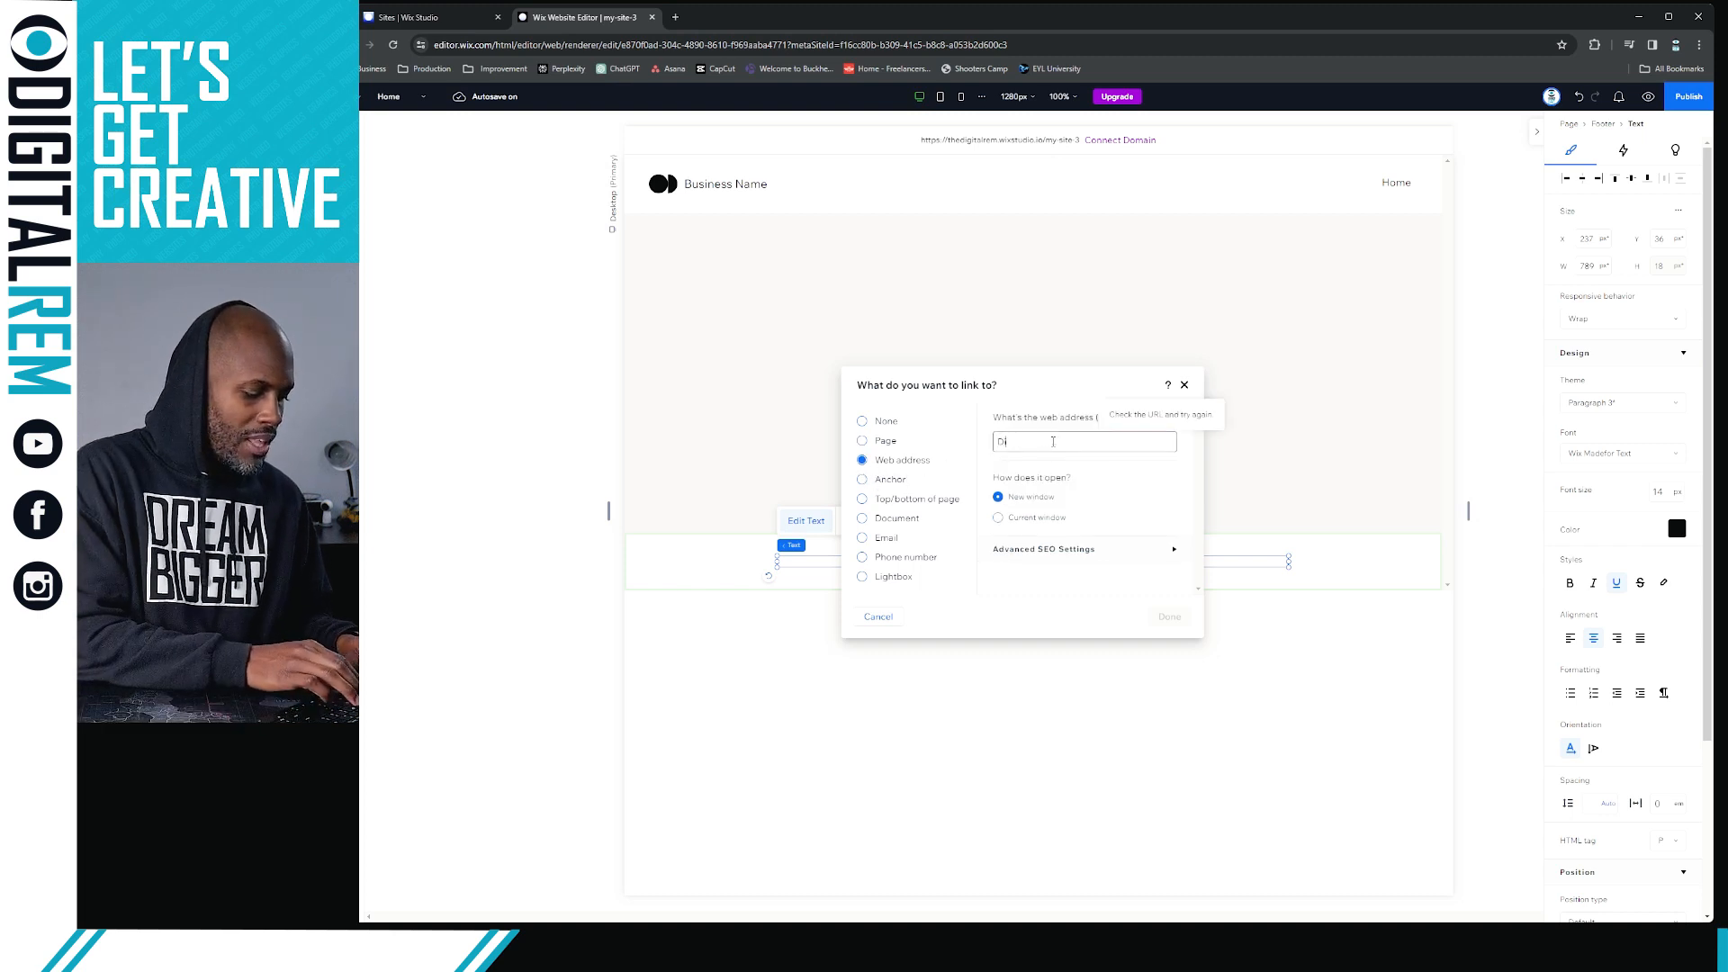
text(gitalREM.com)
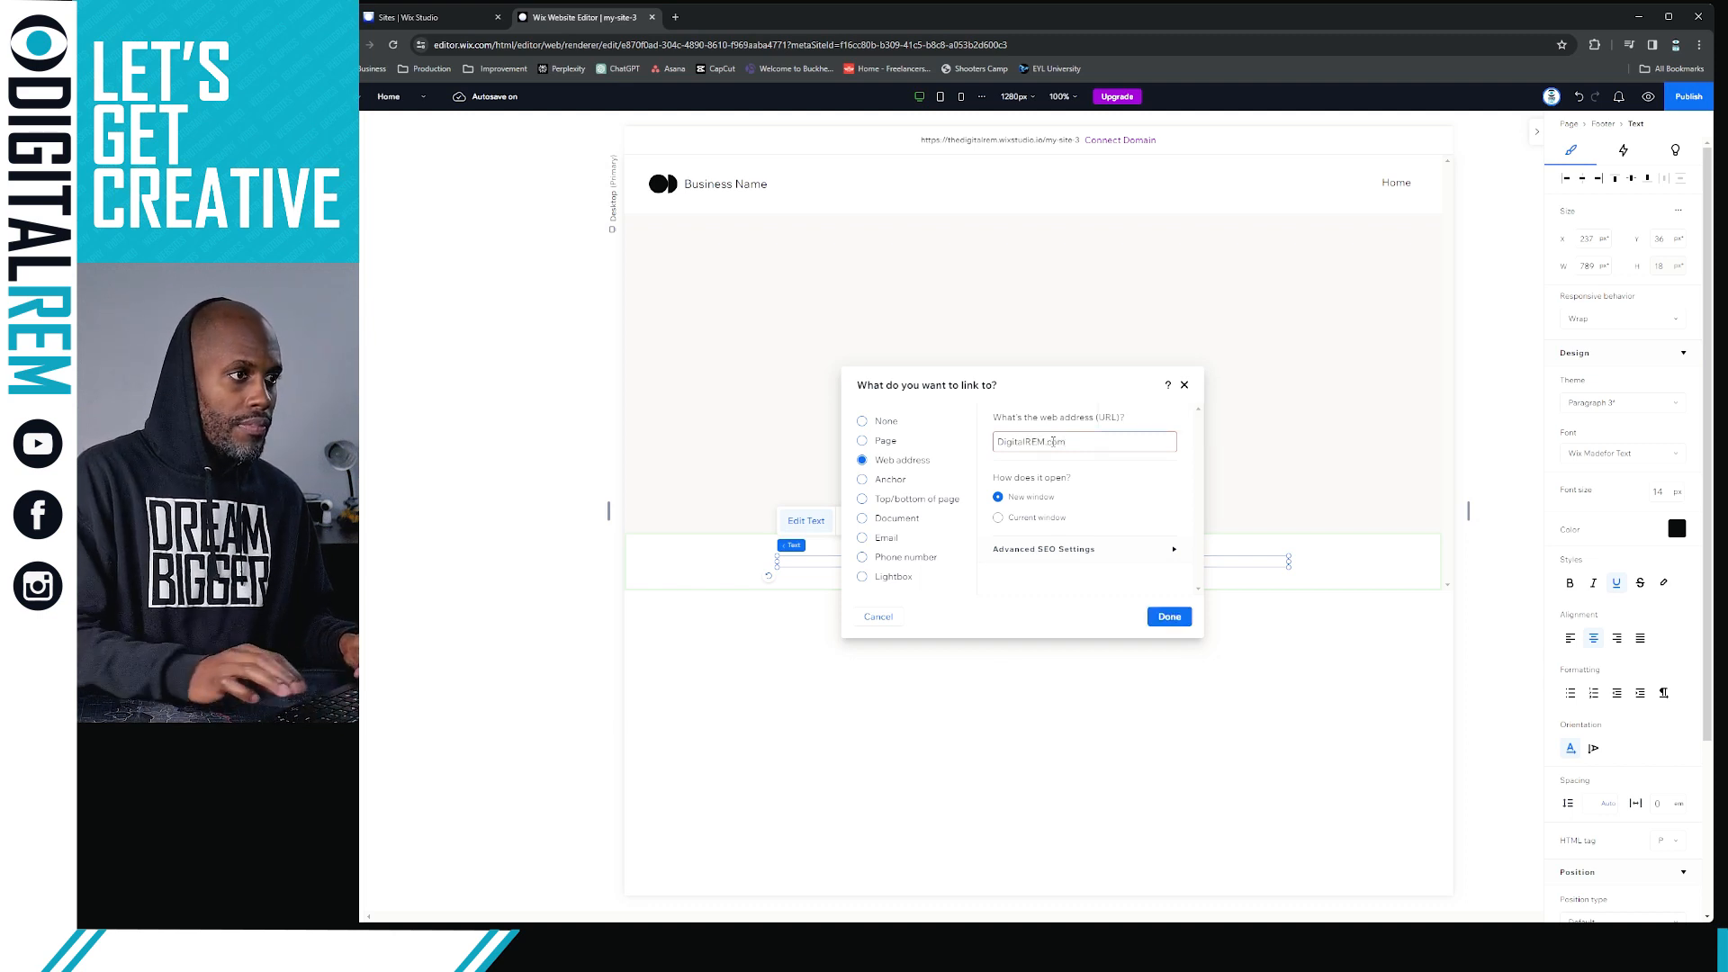
click(1167, 621)
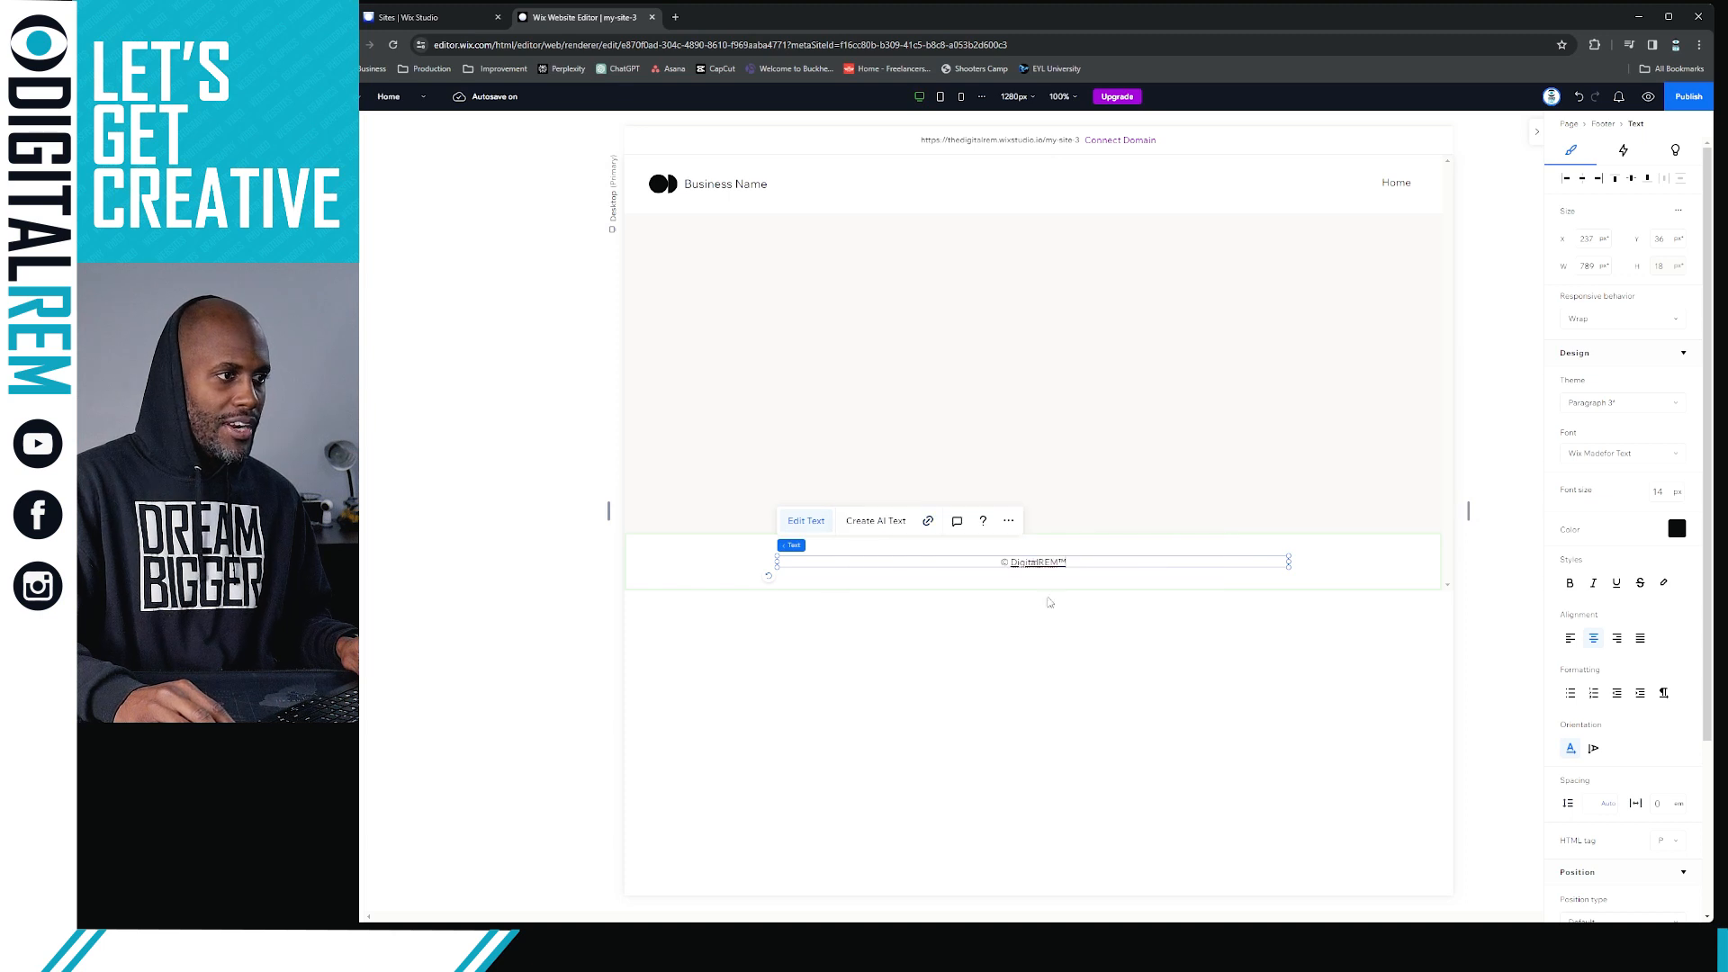
Insert "Create By" before the footer's linked name and move the text lower in the footer, to about Y 64
text(Create )
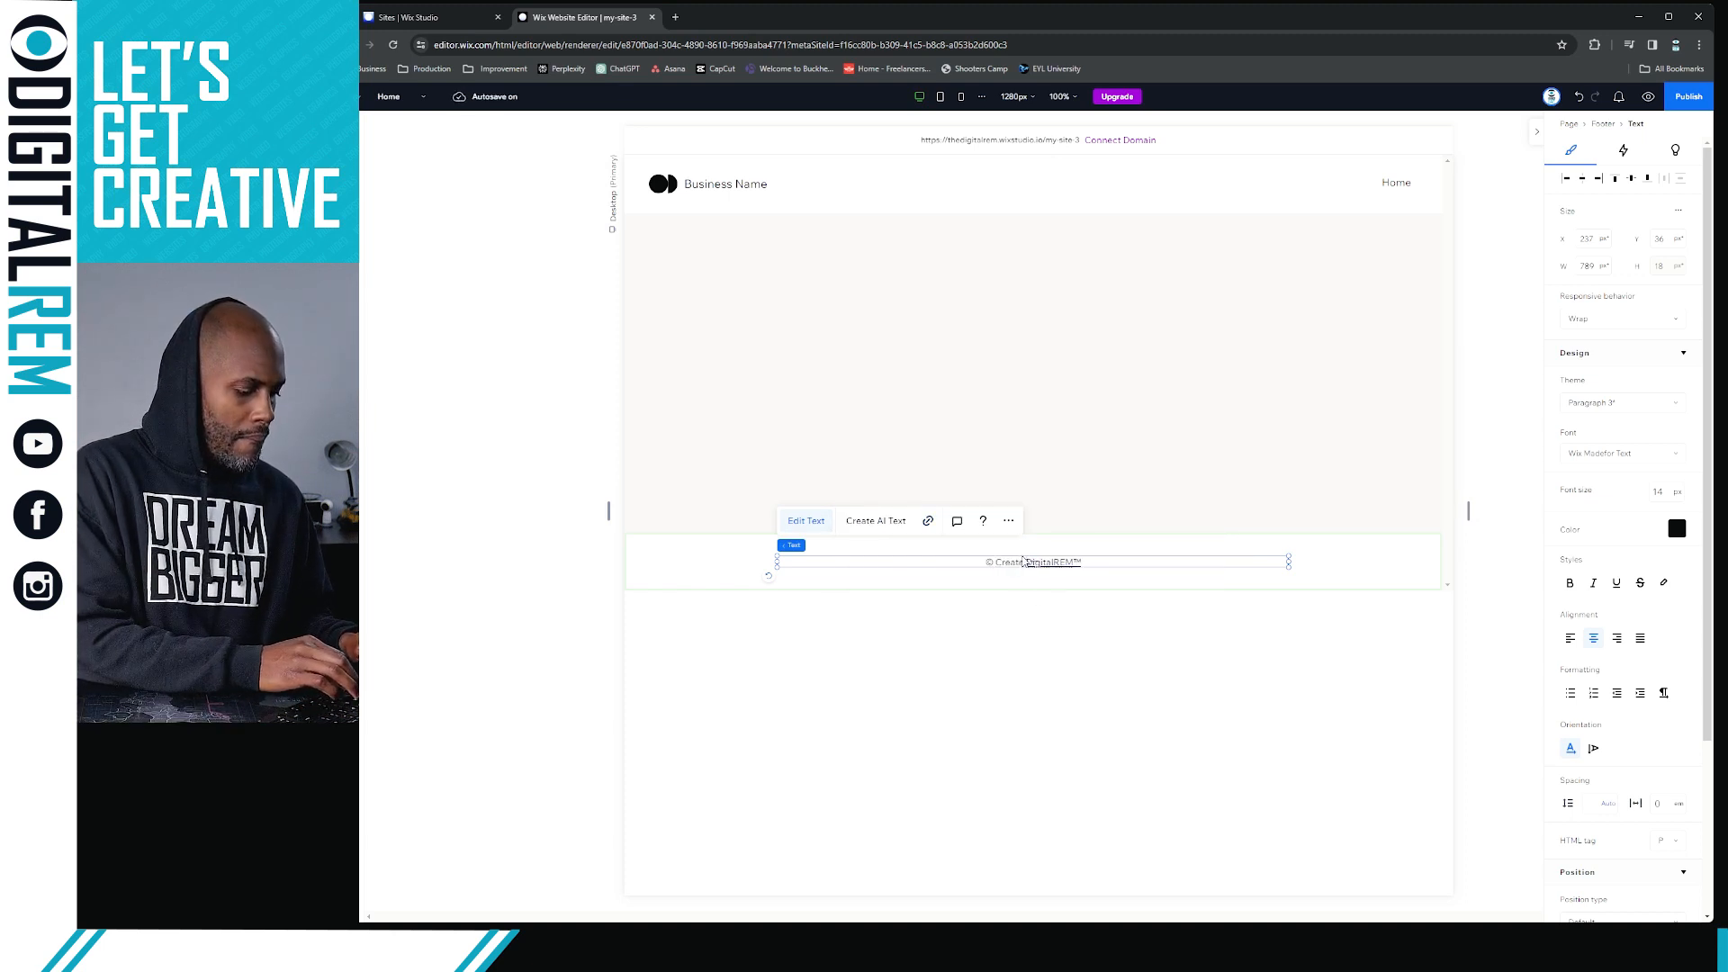
text(by)
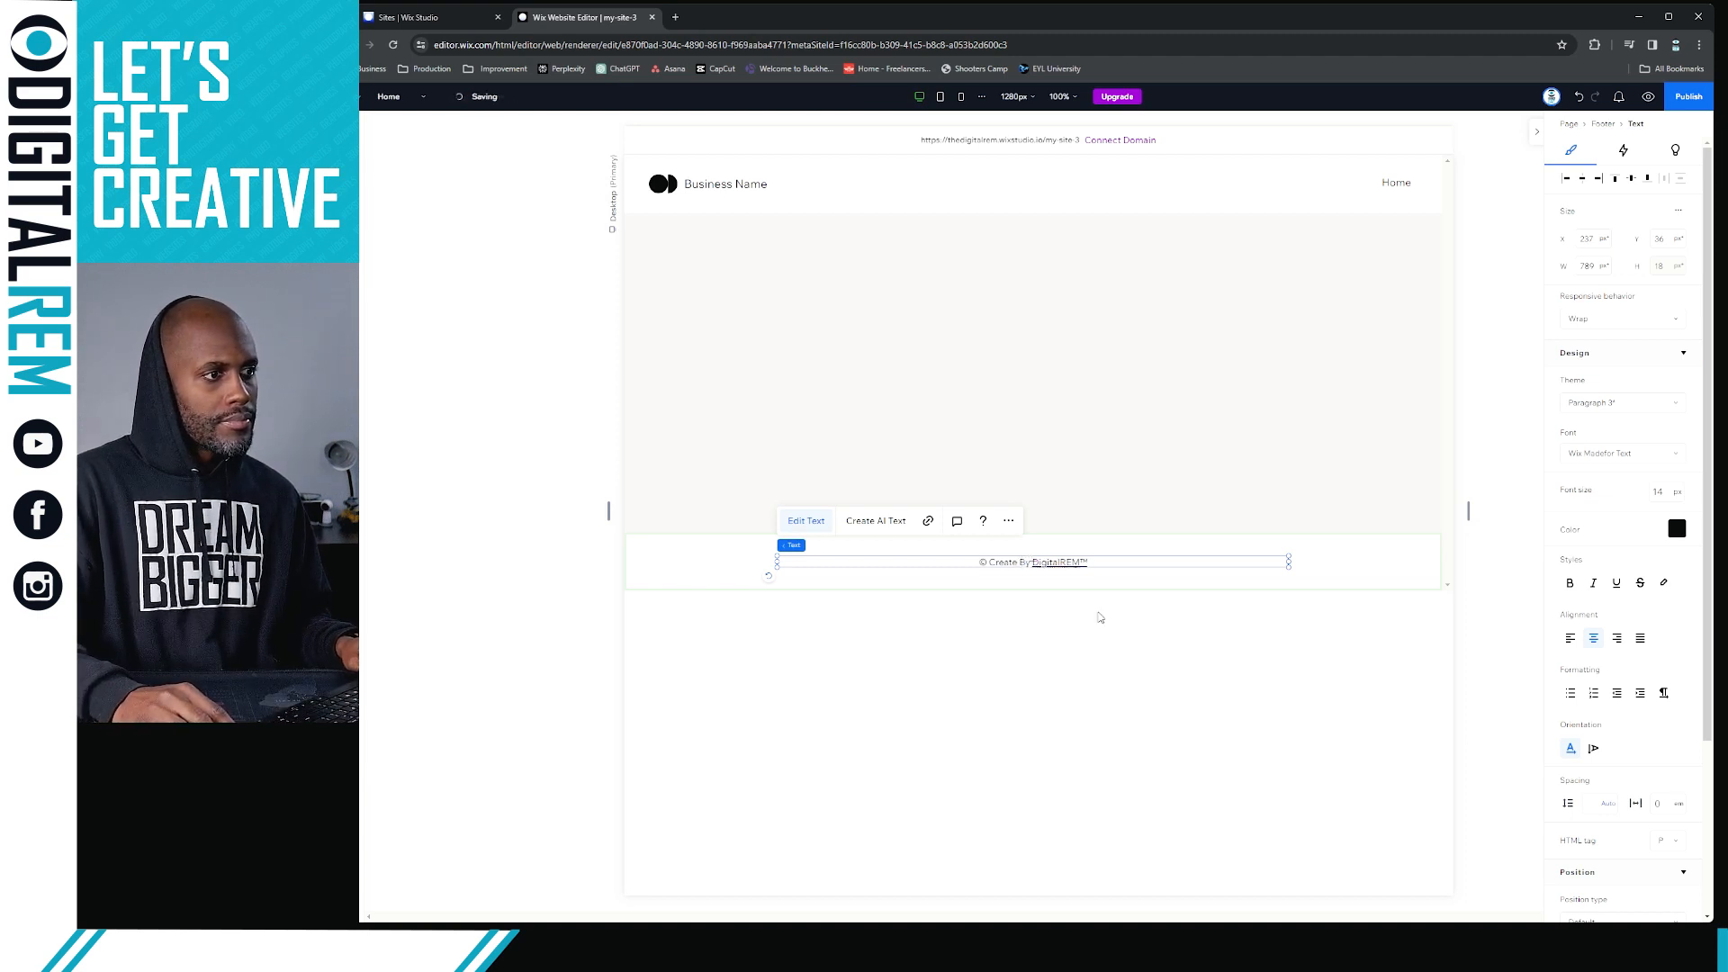
click(1355, 574)
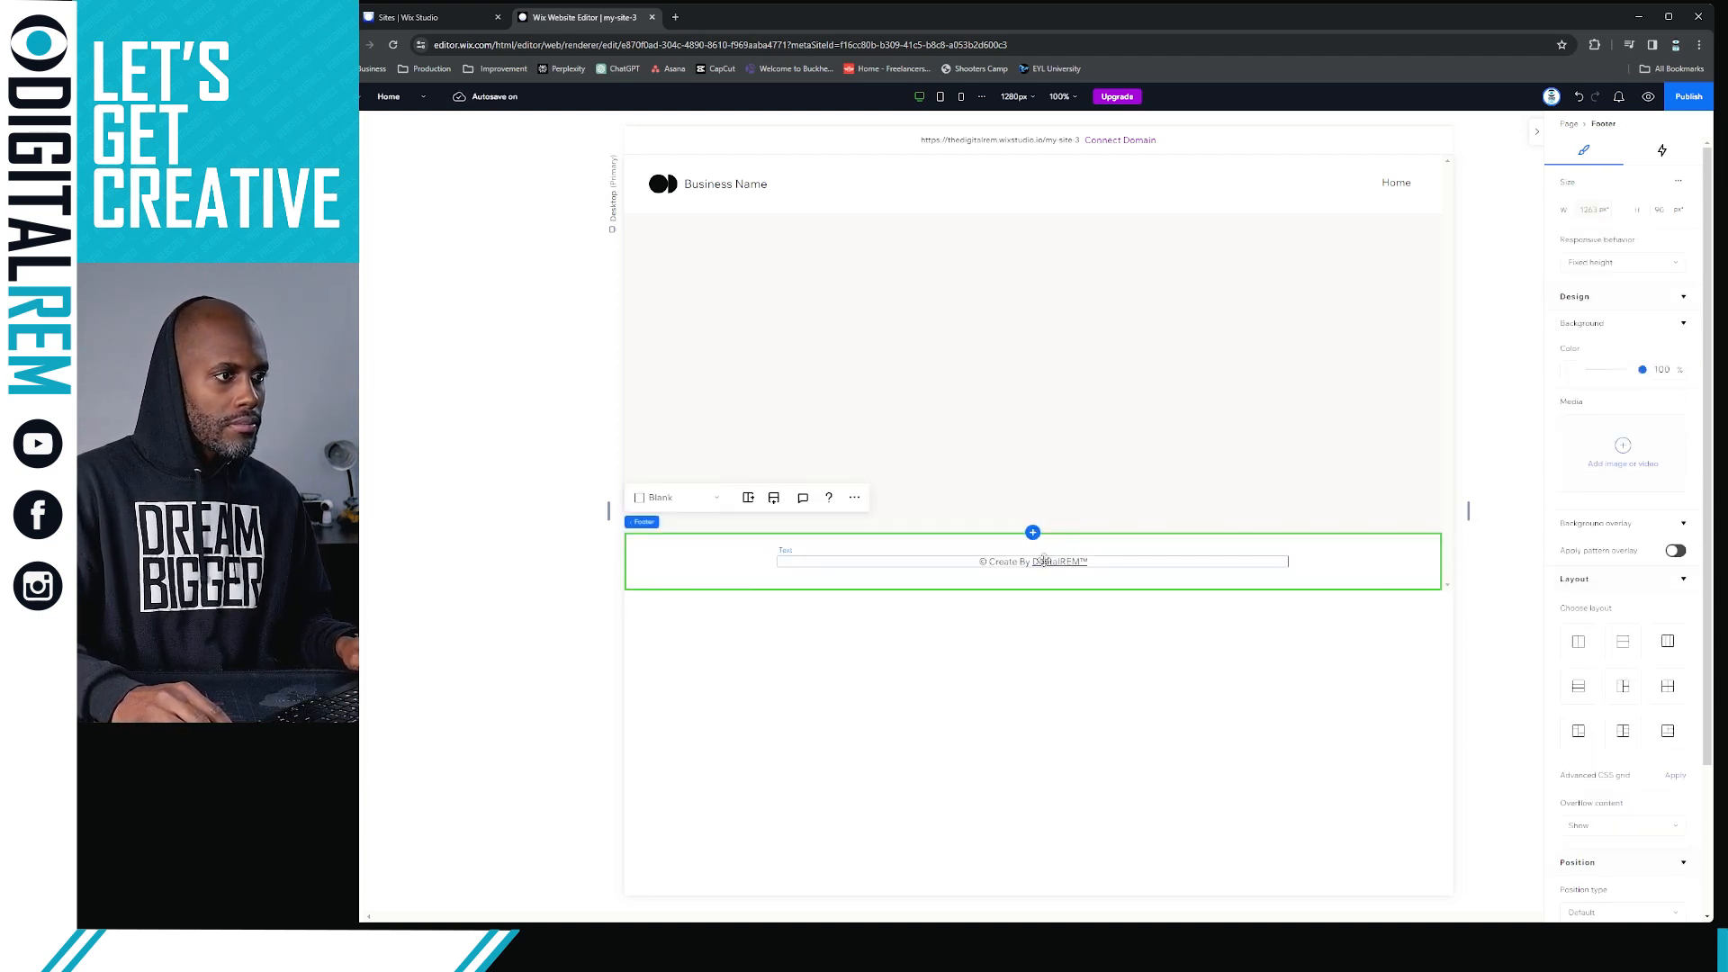
click(1040, 561)
drag(1038, 566, 1040, 585)
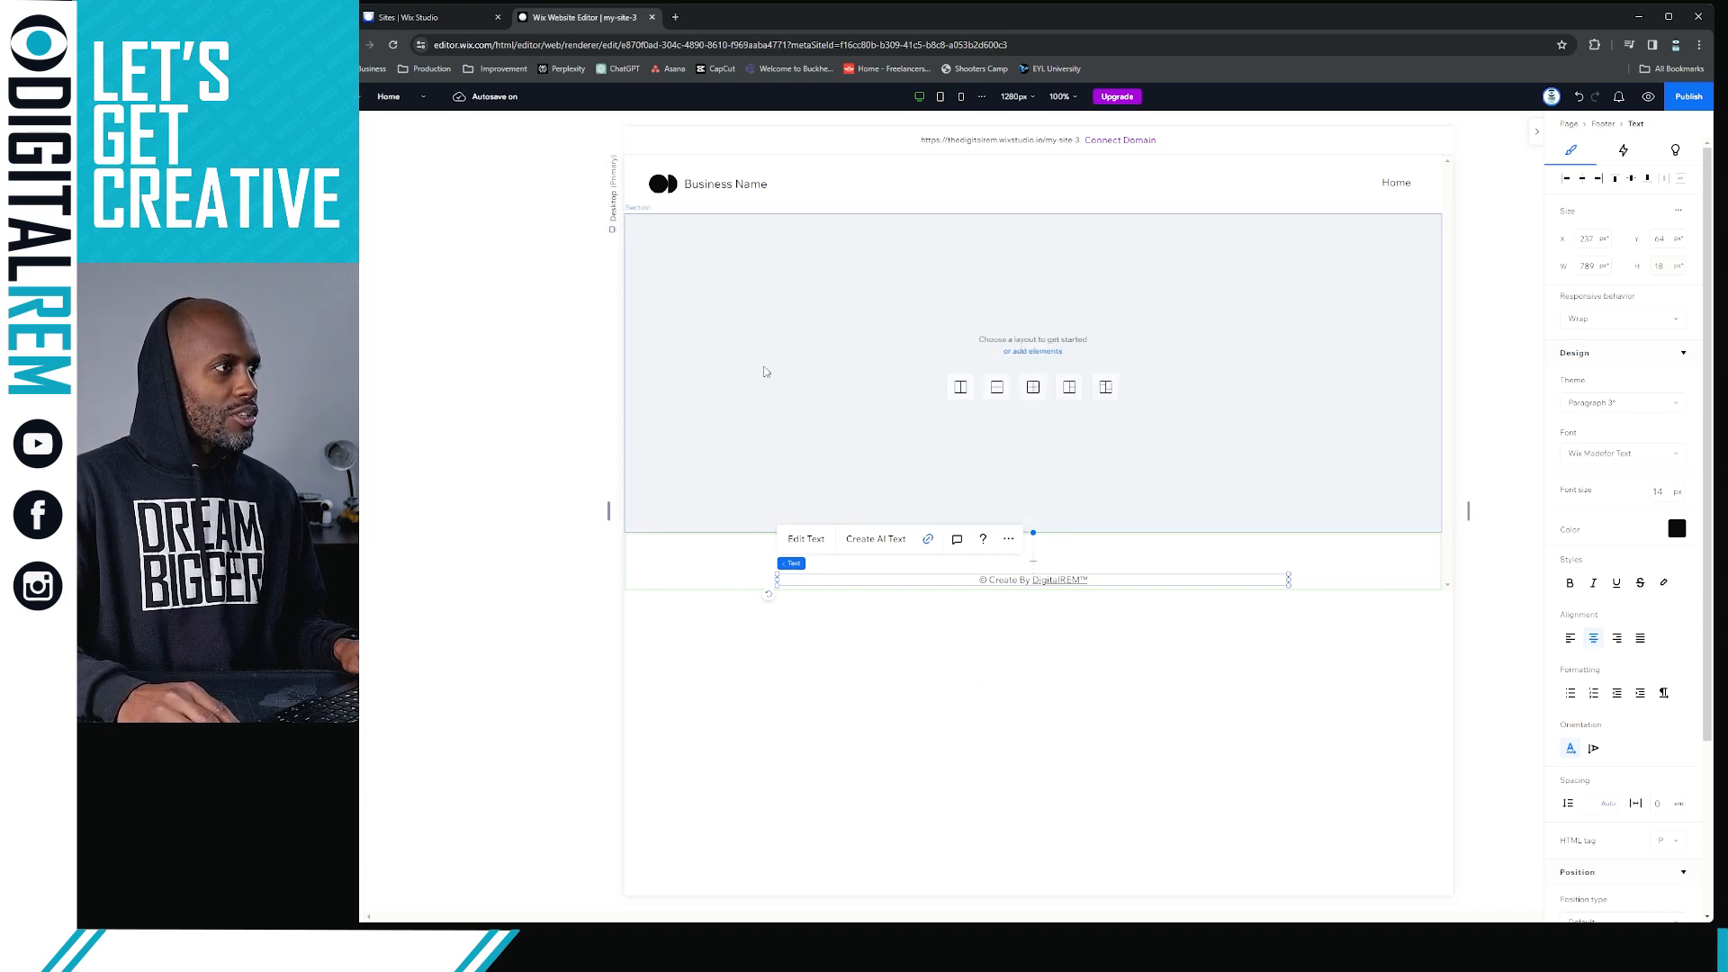
Replace the header's "Business Name" text with "CREATOR ACADEMY"
click(711, 185)
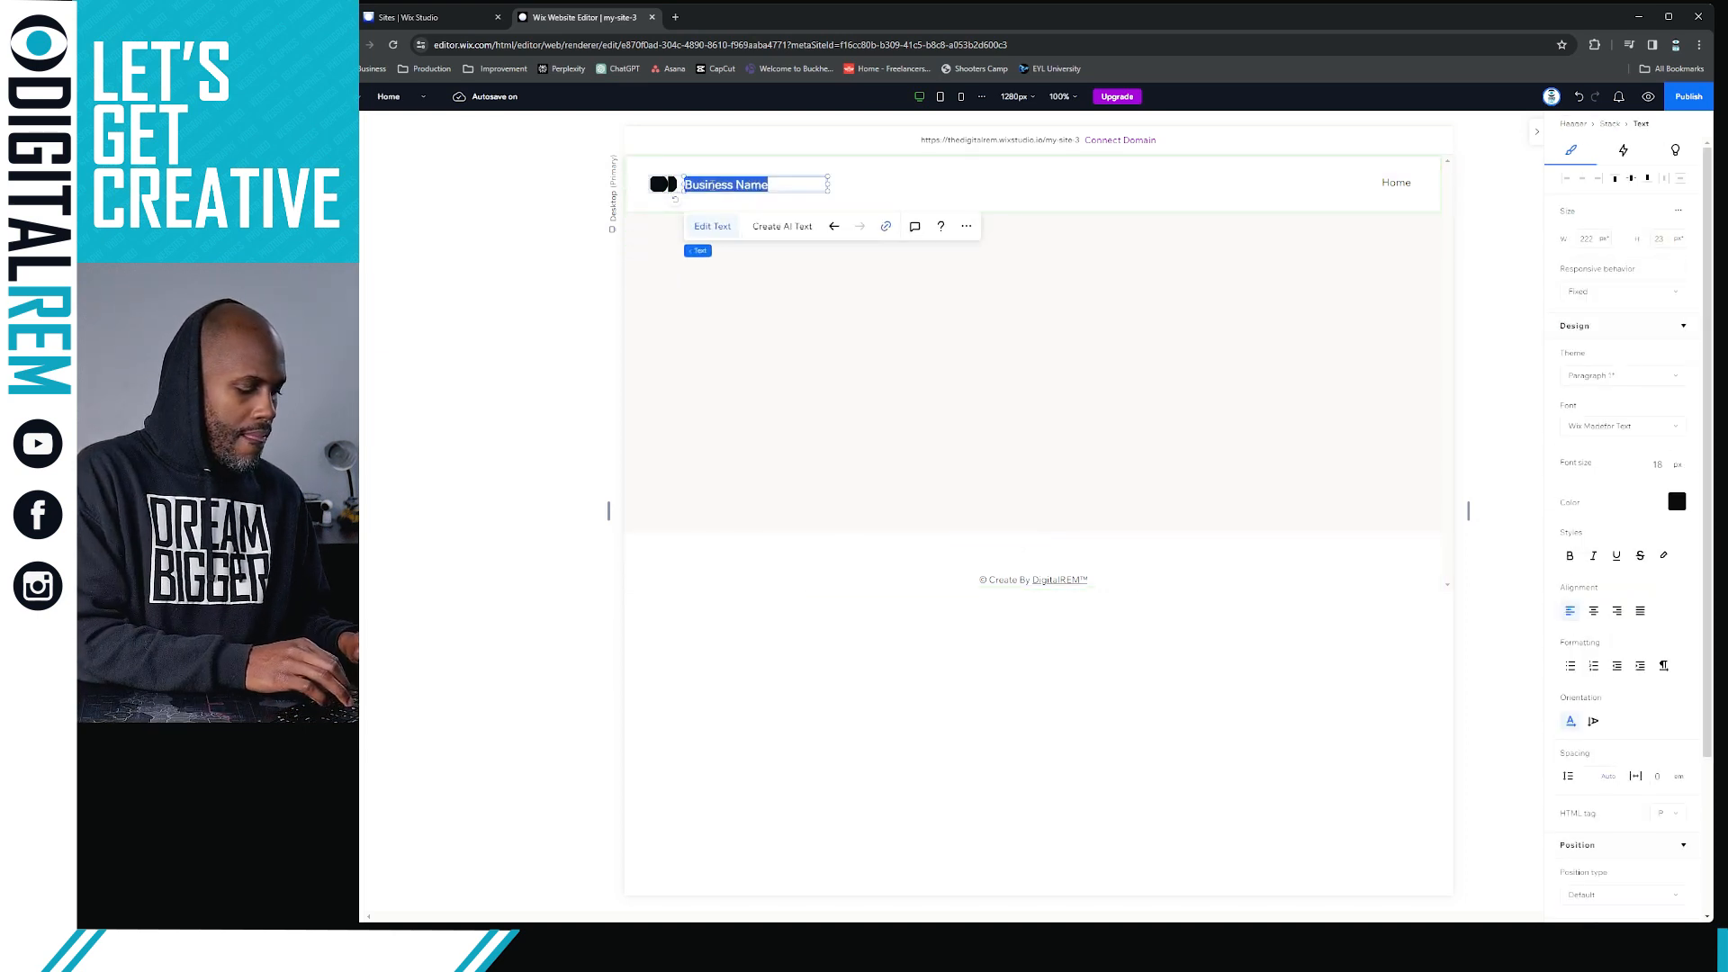
text(M)
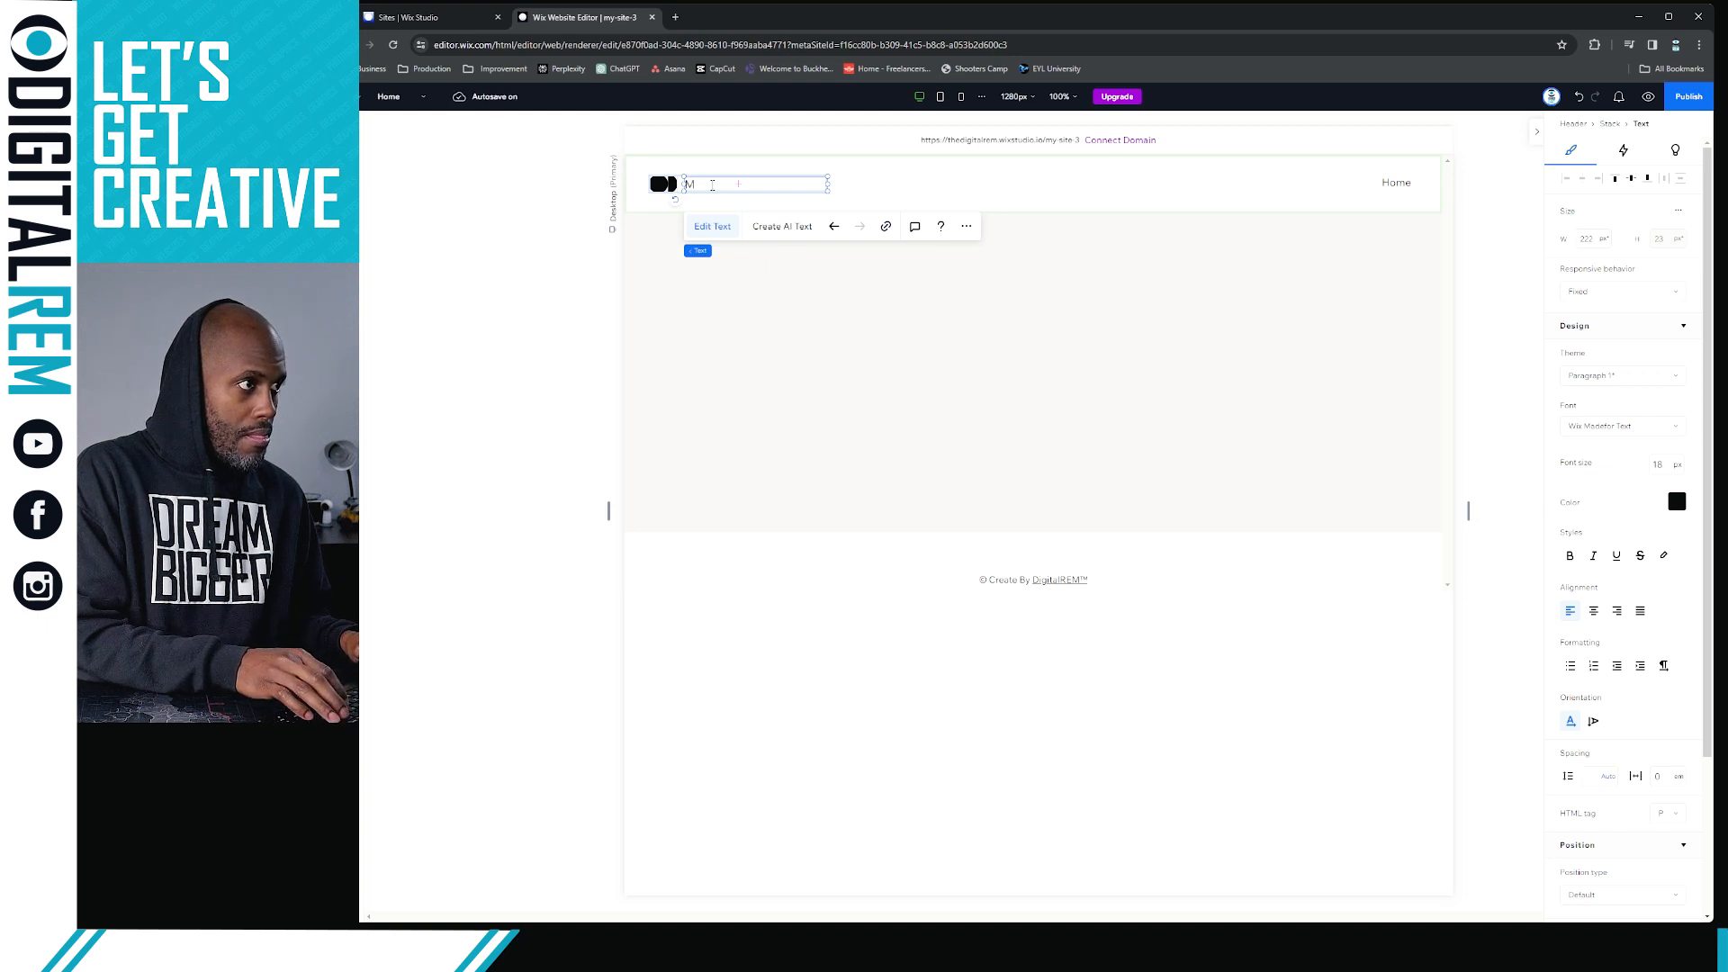
key(BackSpace)
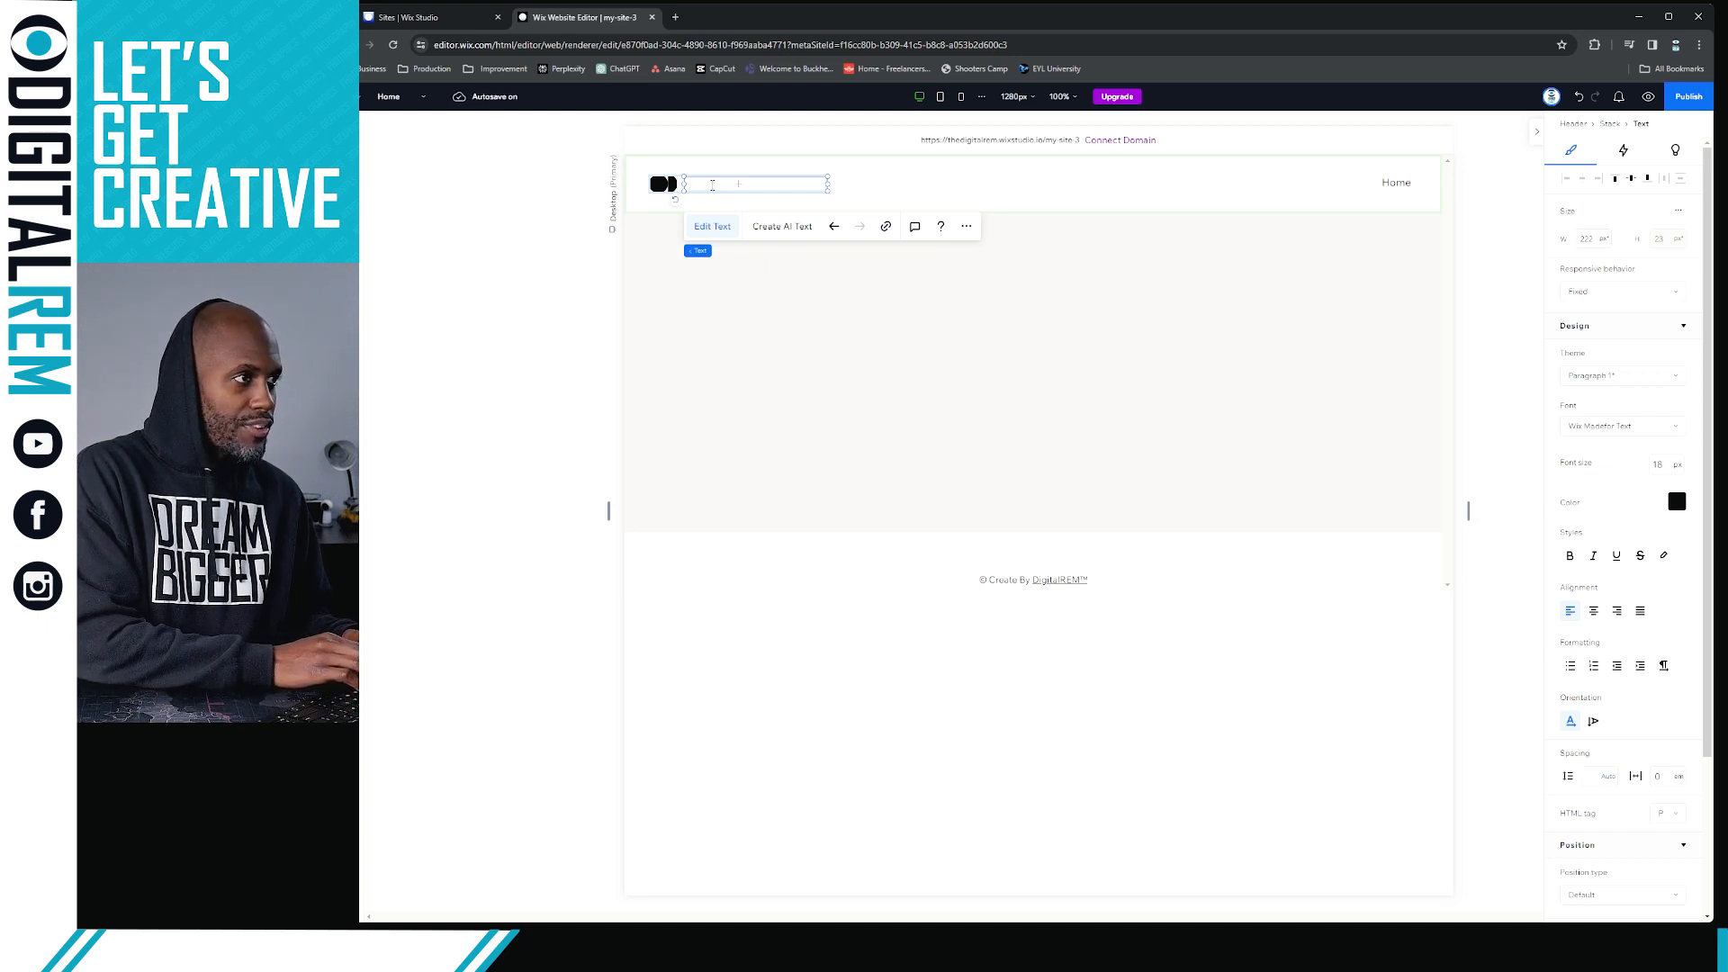
text(Crea)
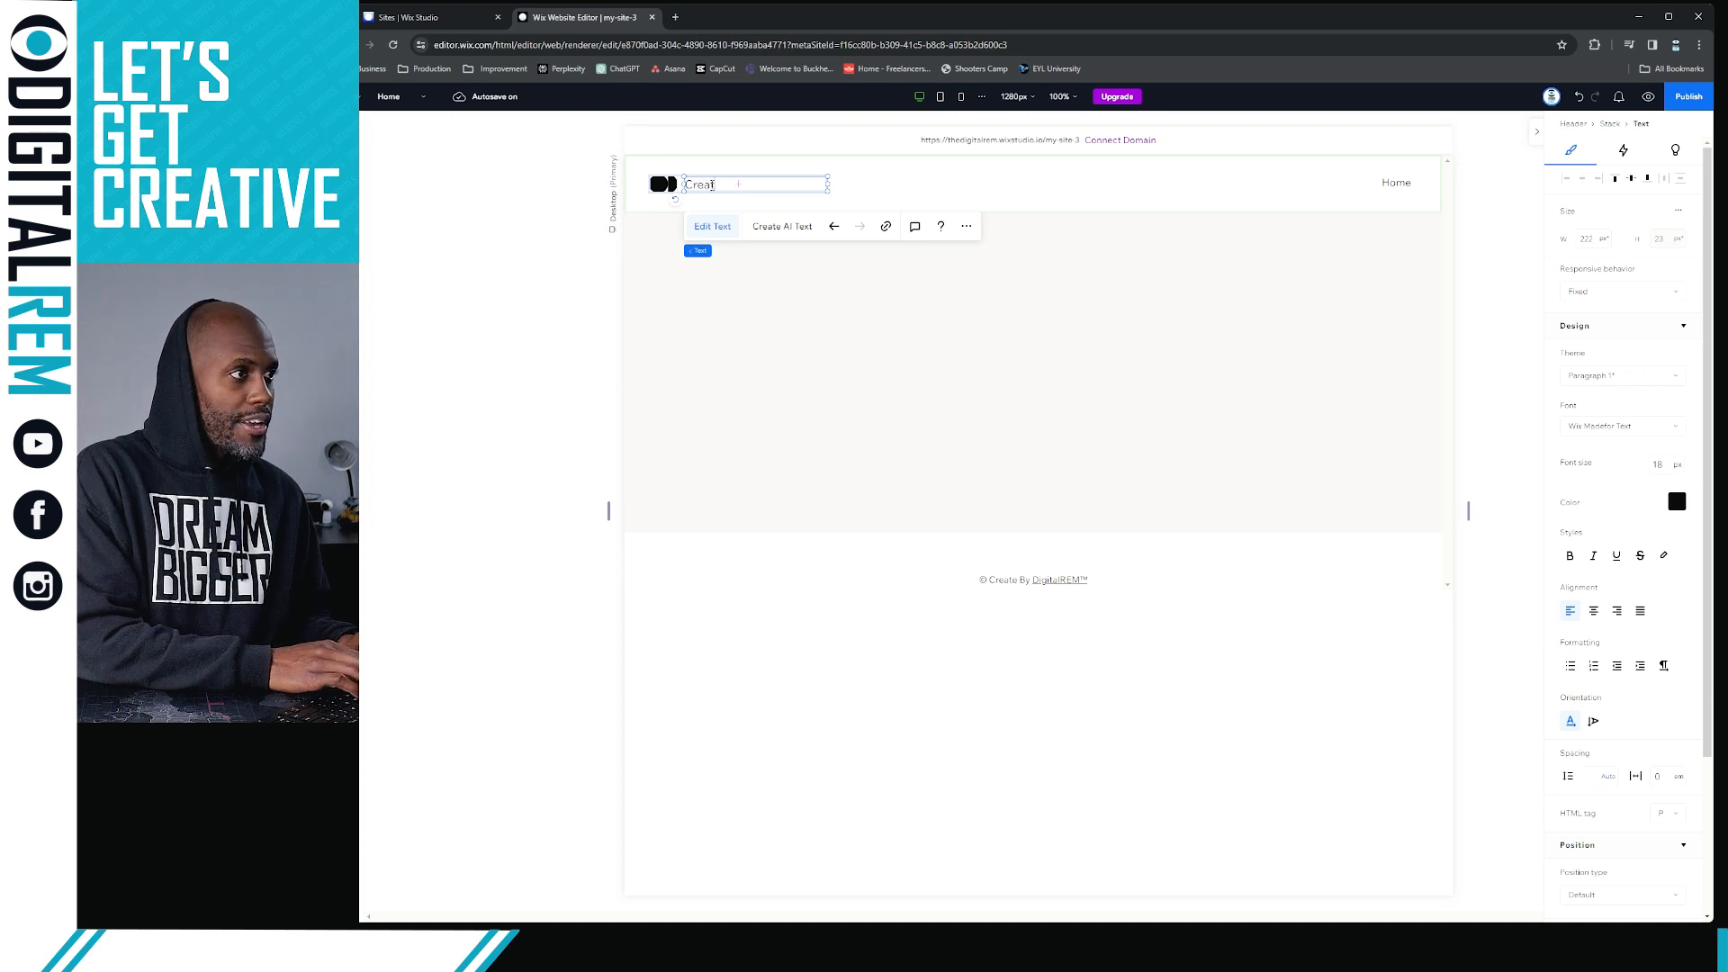
key(BackSpace)
key(BackSpace)
key(BackSpace)
key(BackSpace)
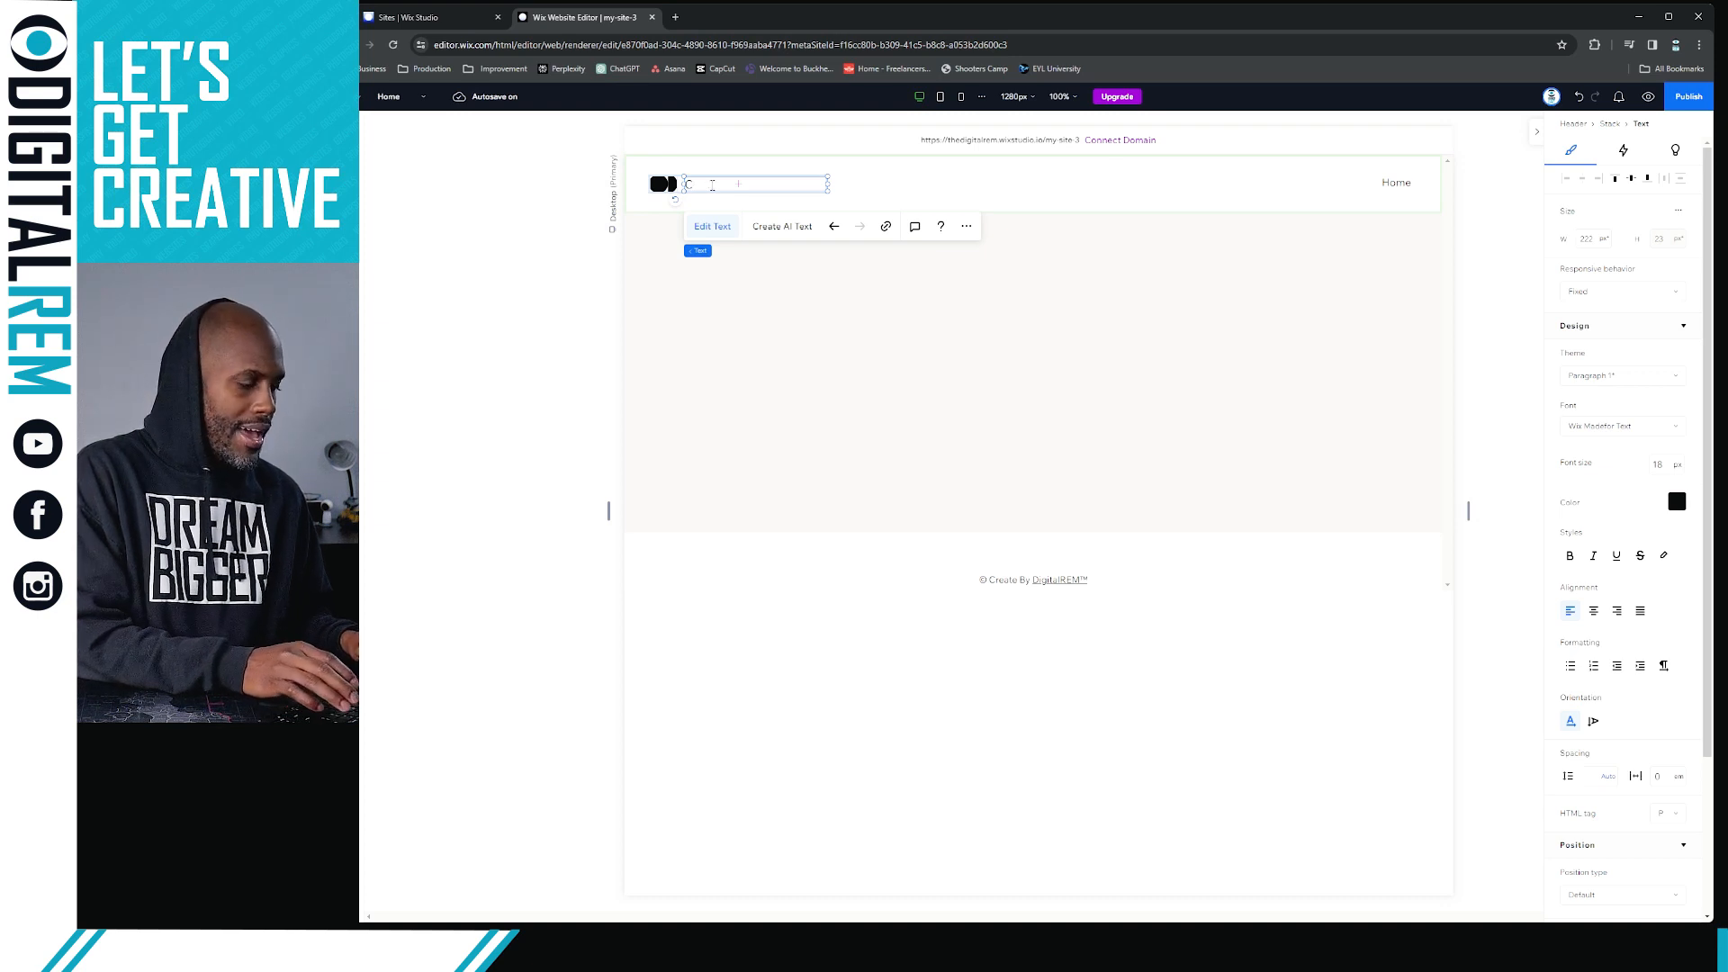
text(REATOR A)
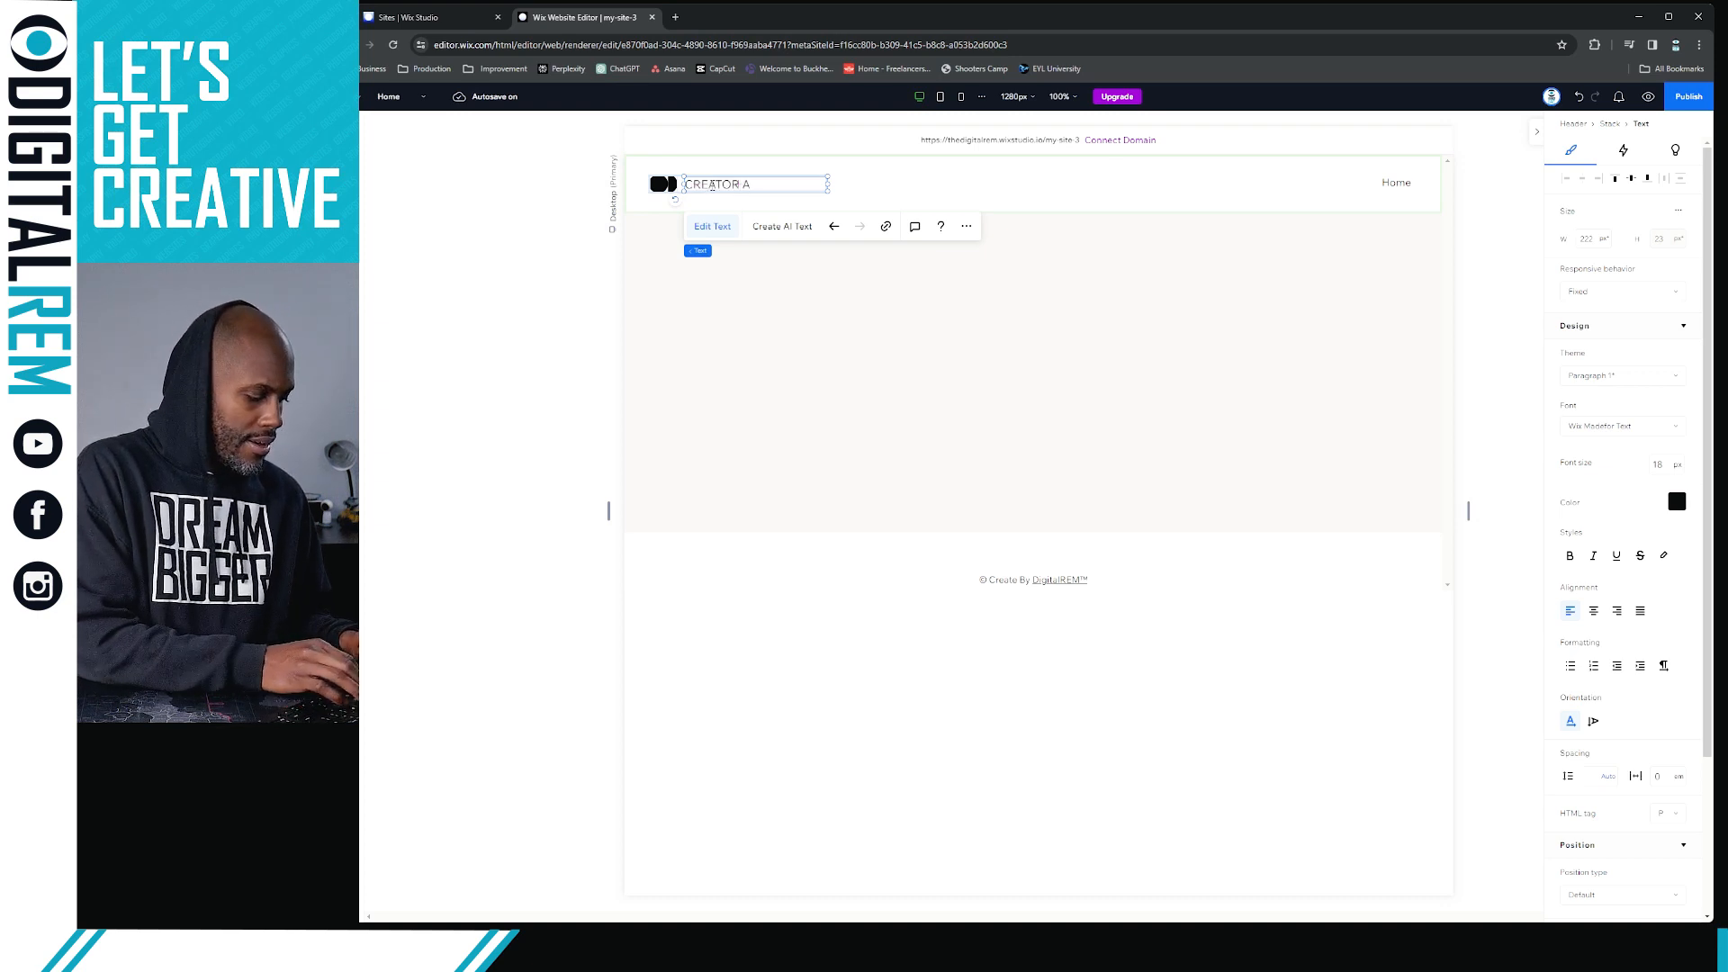
text(CADEMY)
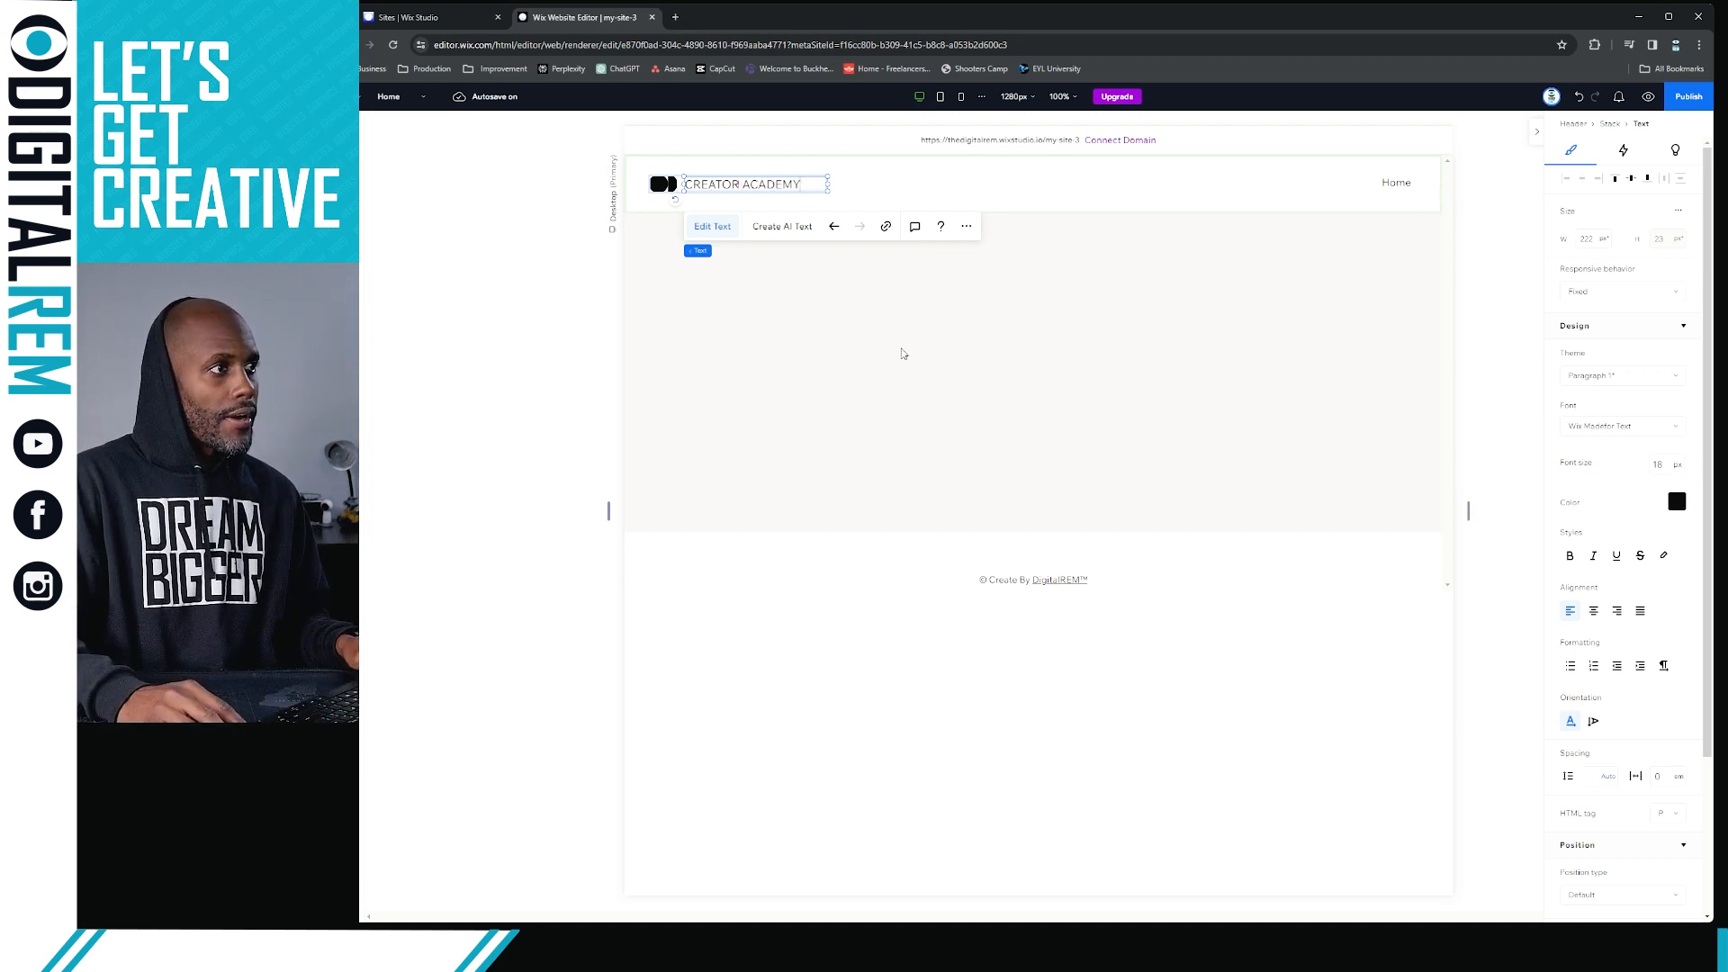
click(903, 354)
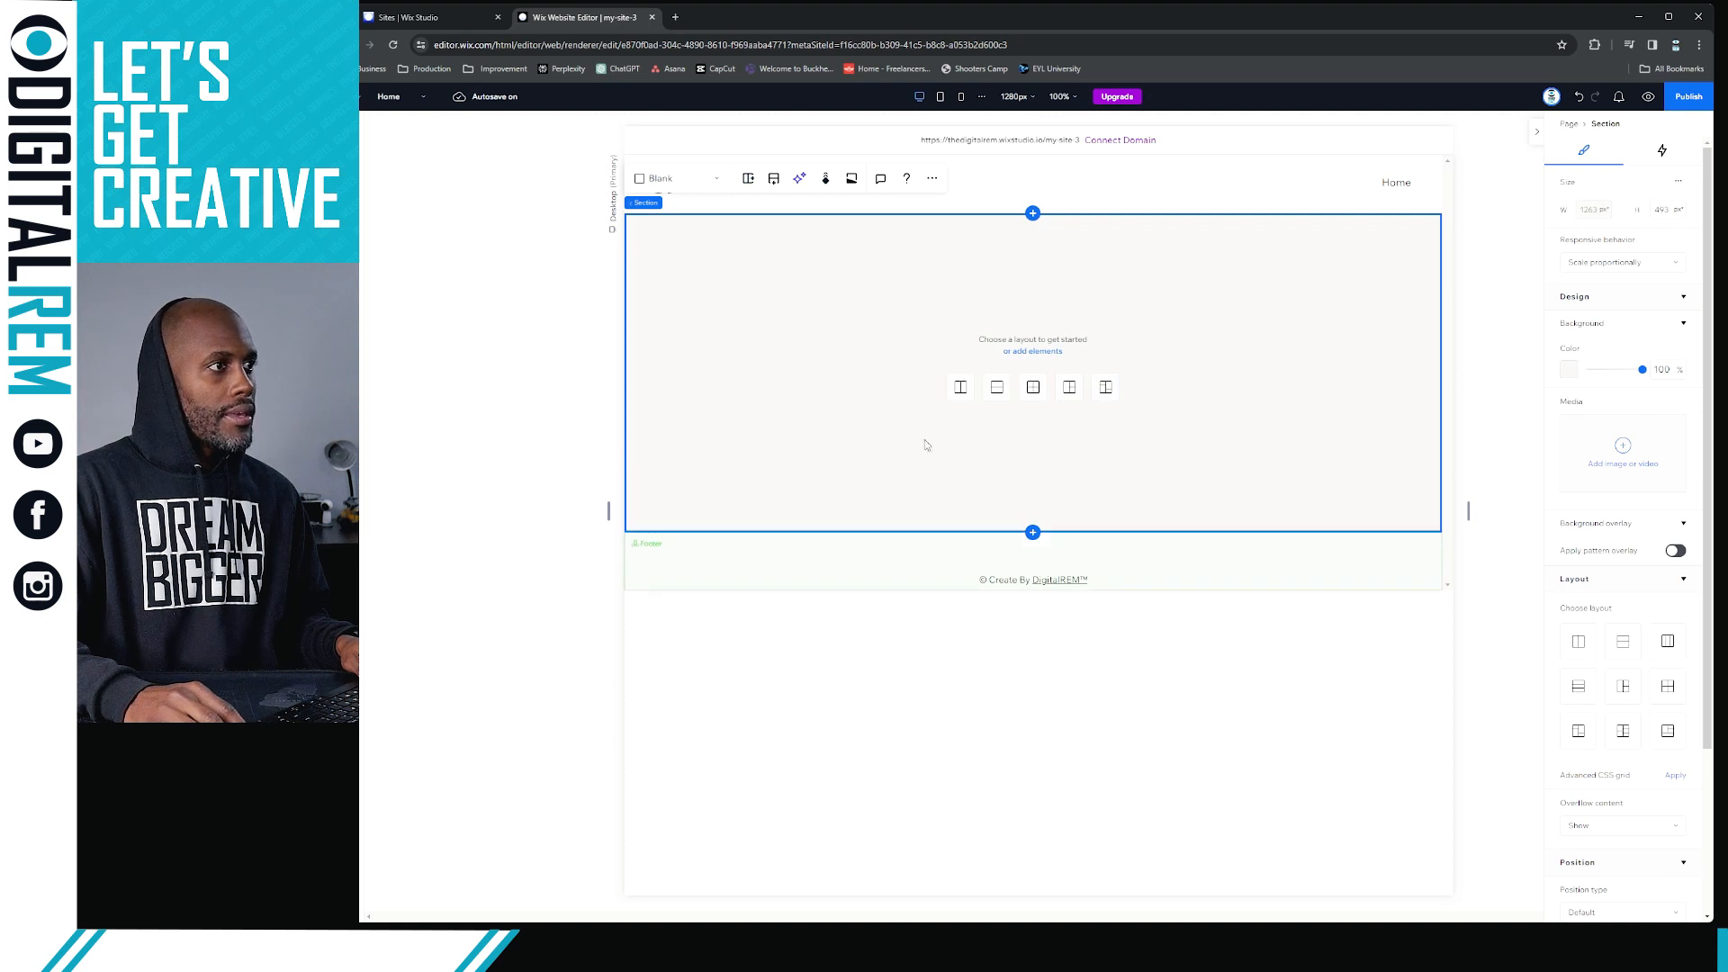
click(1184, 185)
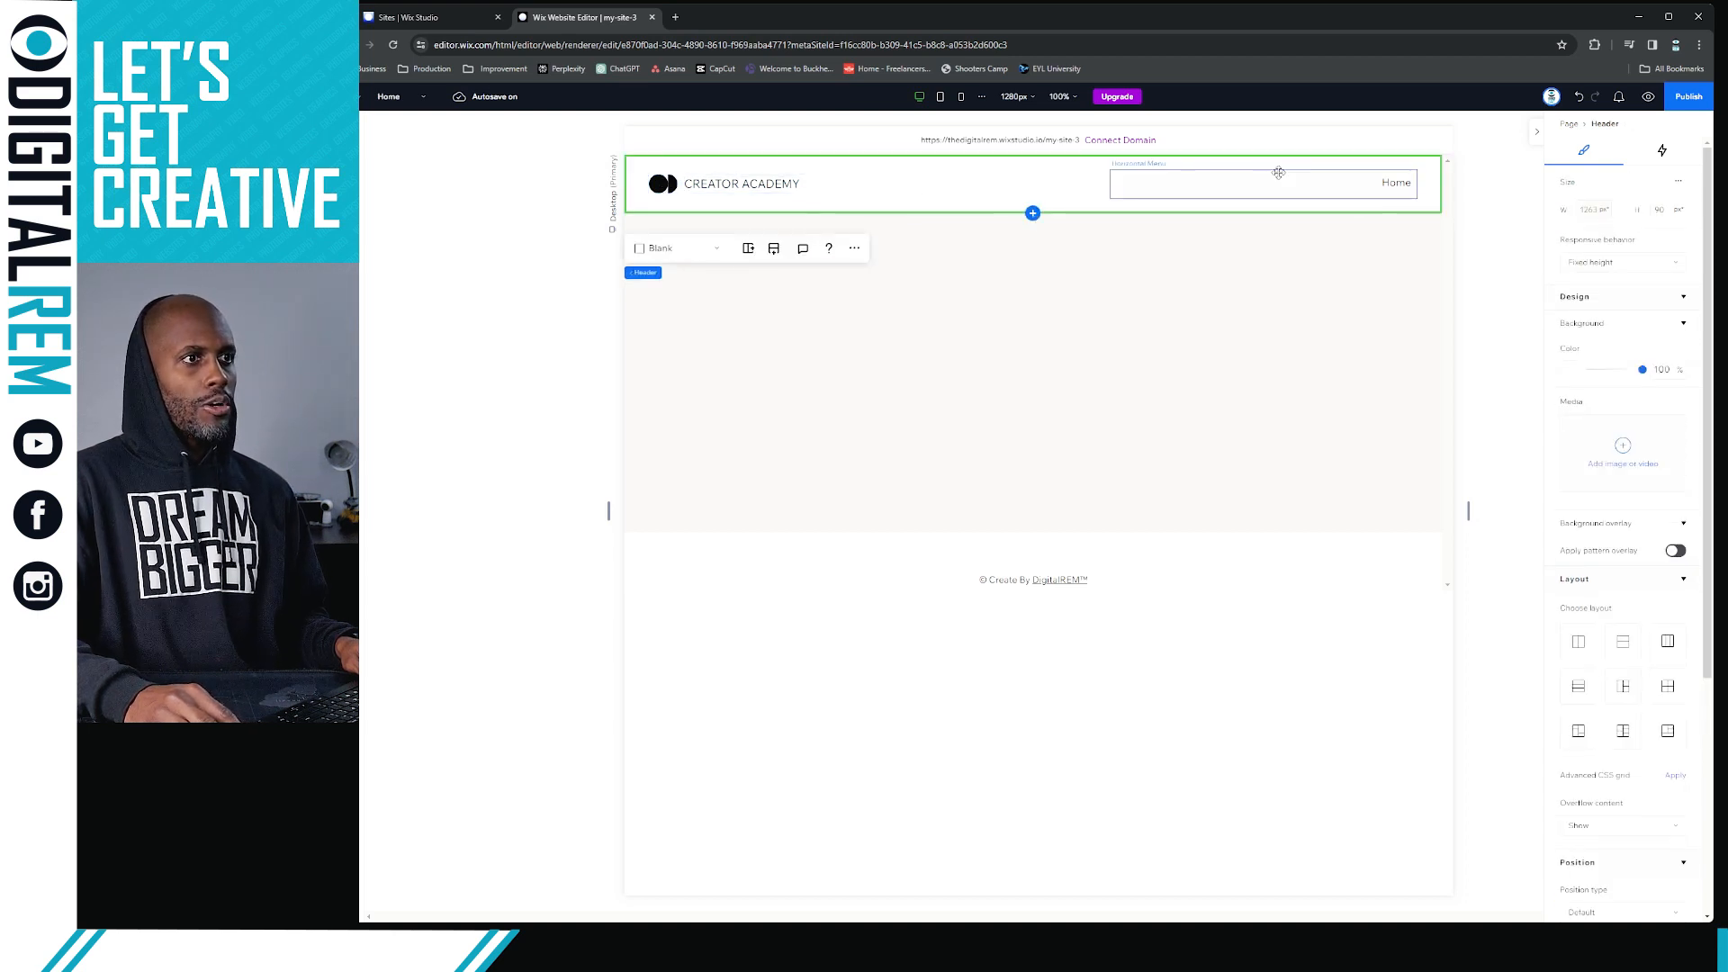
click(1374, 187)
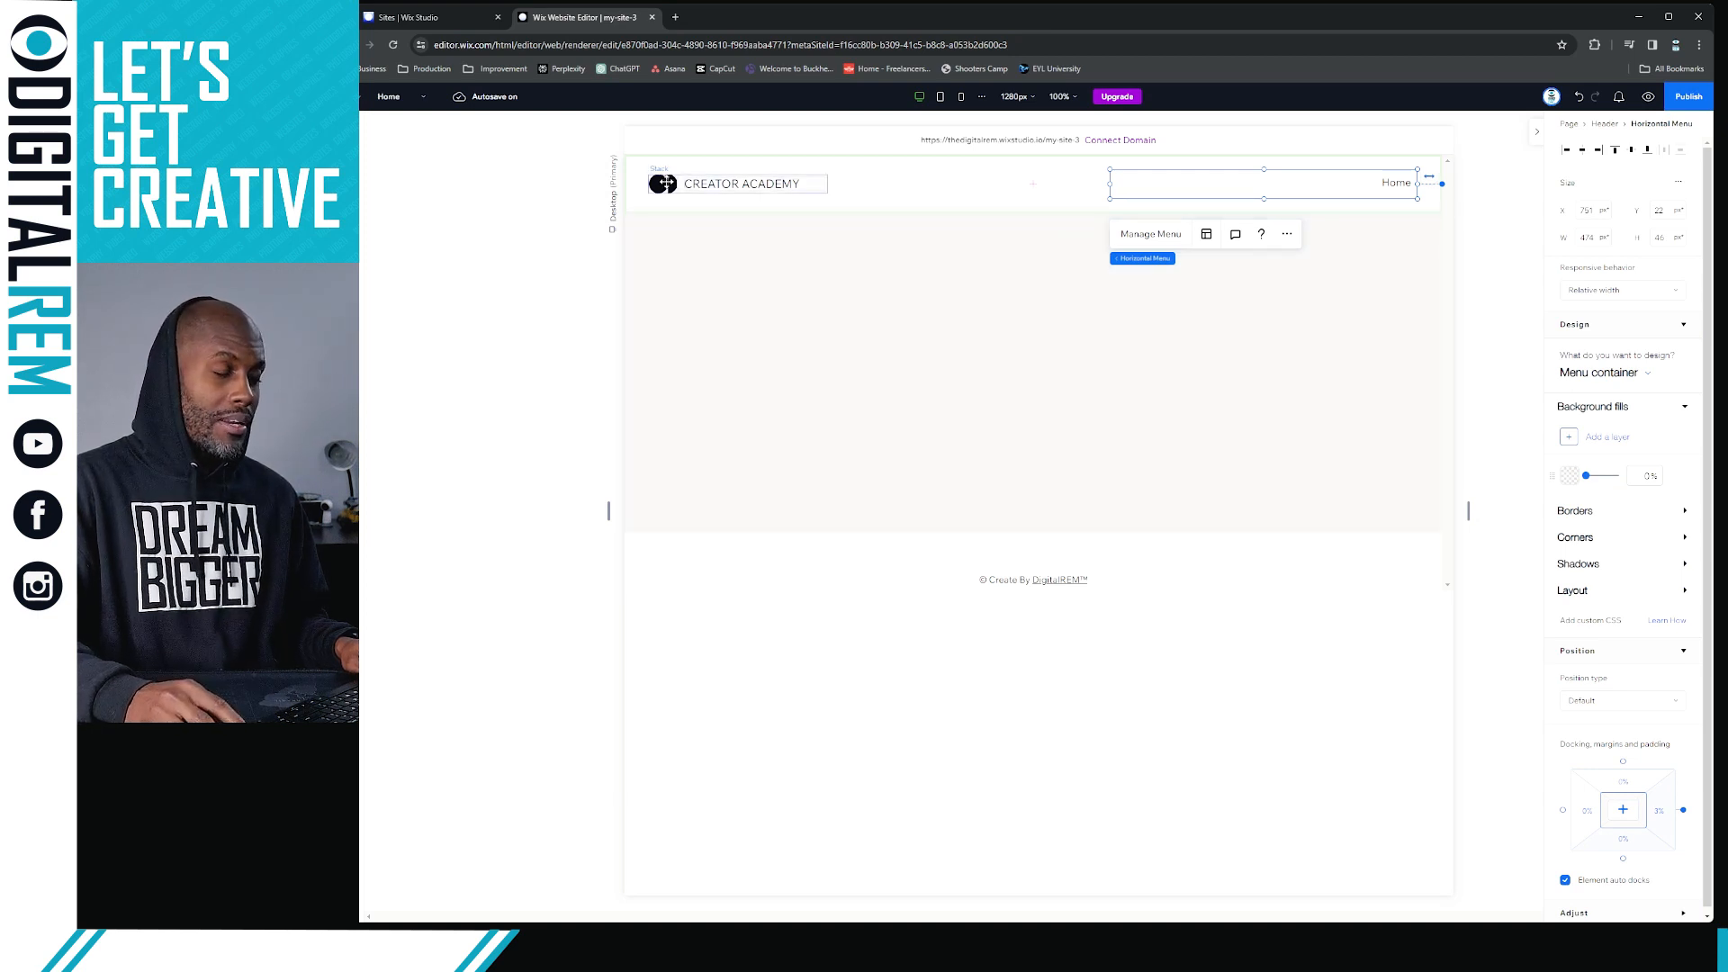
Start changing the header logo's vector art and upload The Skin Institute of Atlanta logo file to Site Files
click(666, 183)
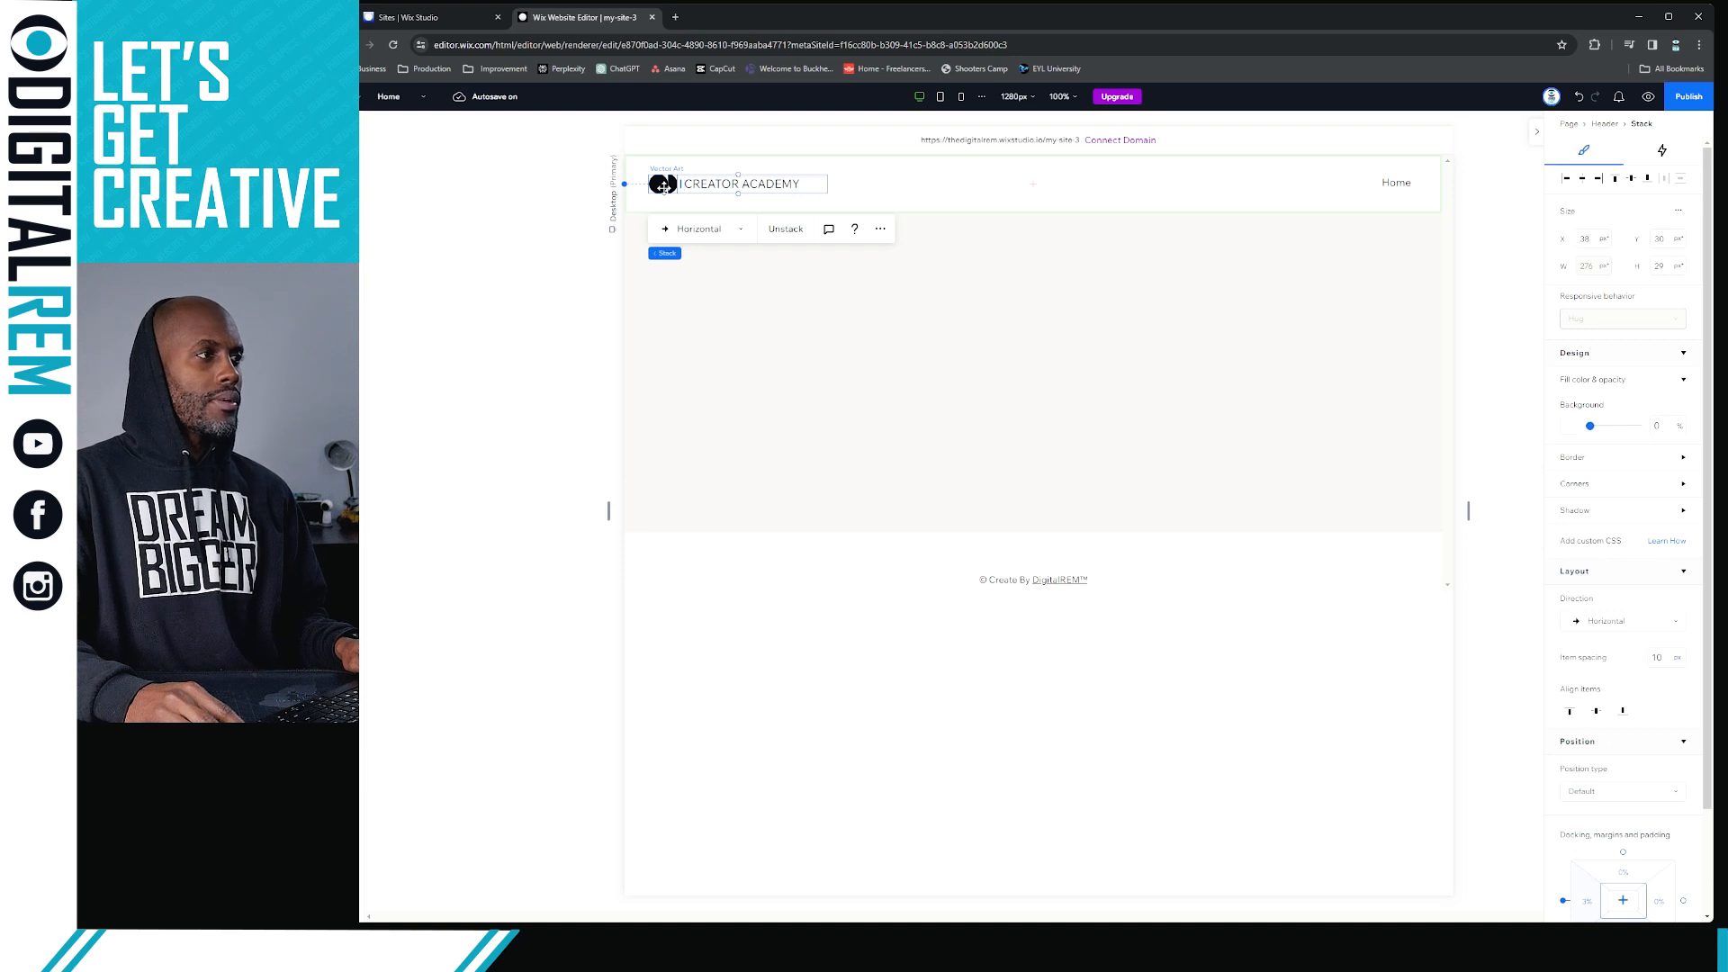
click(664, 185)
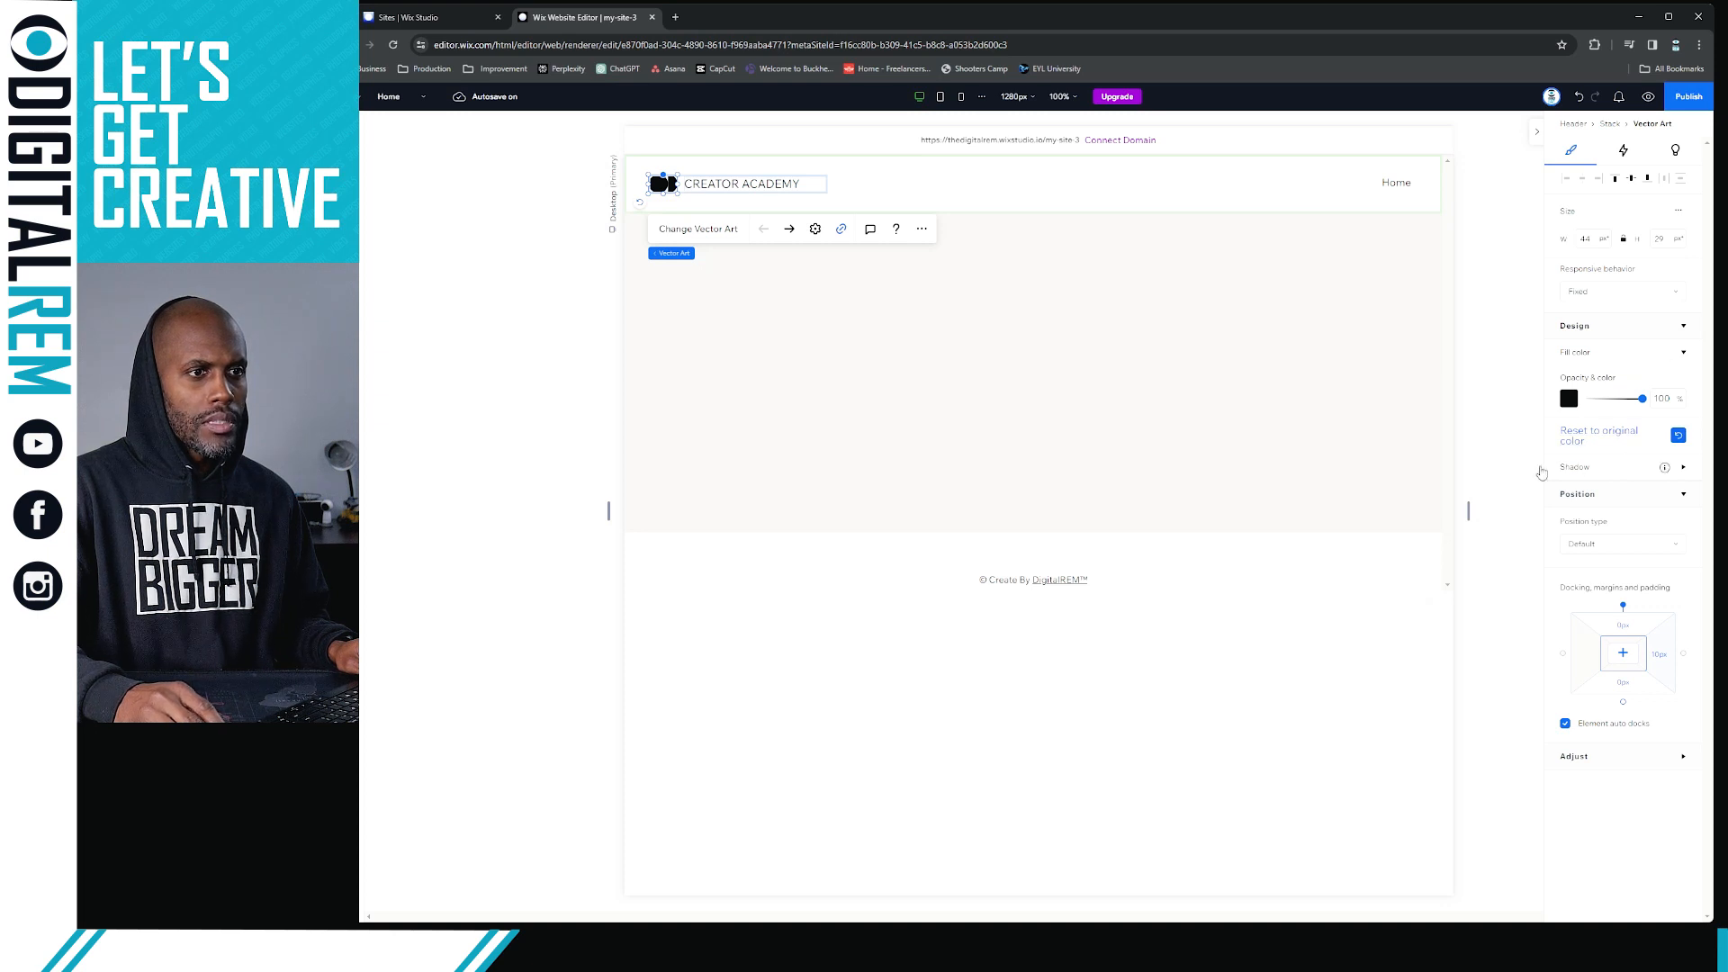
click(679, 231)
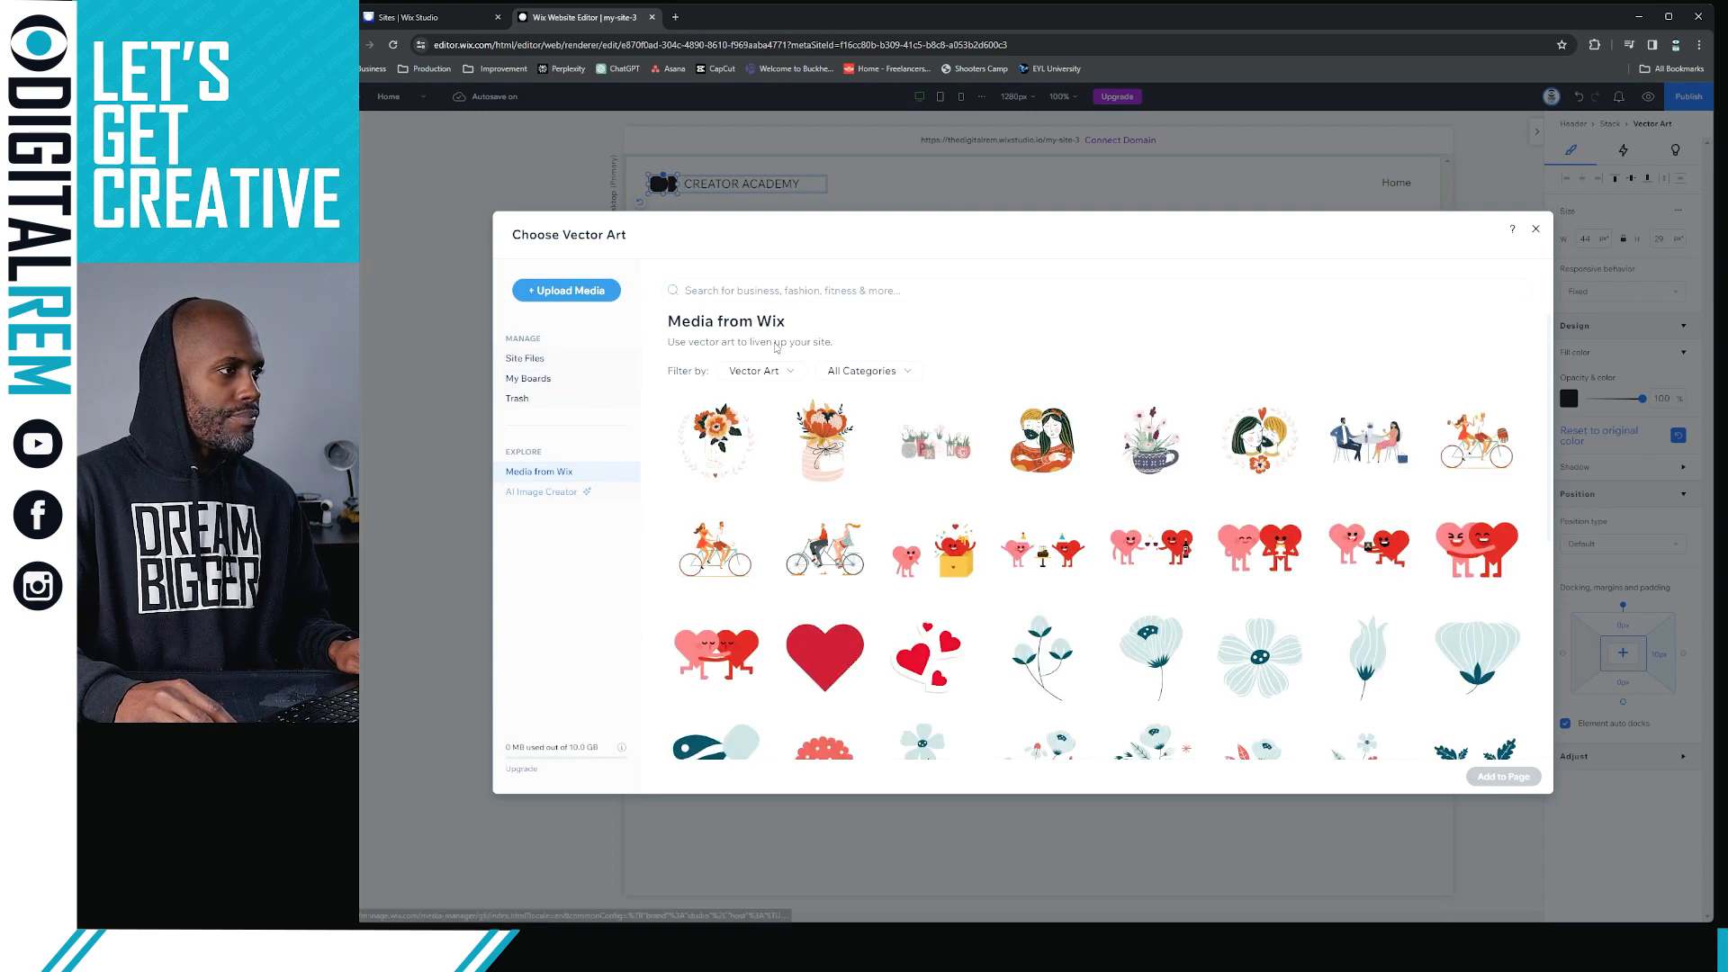
click(524, 358)
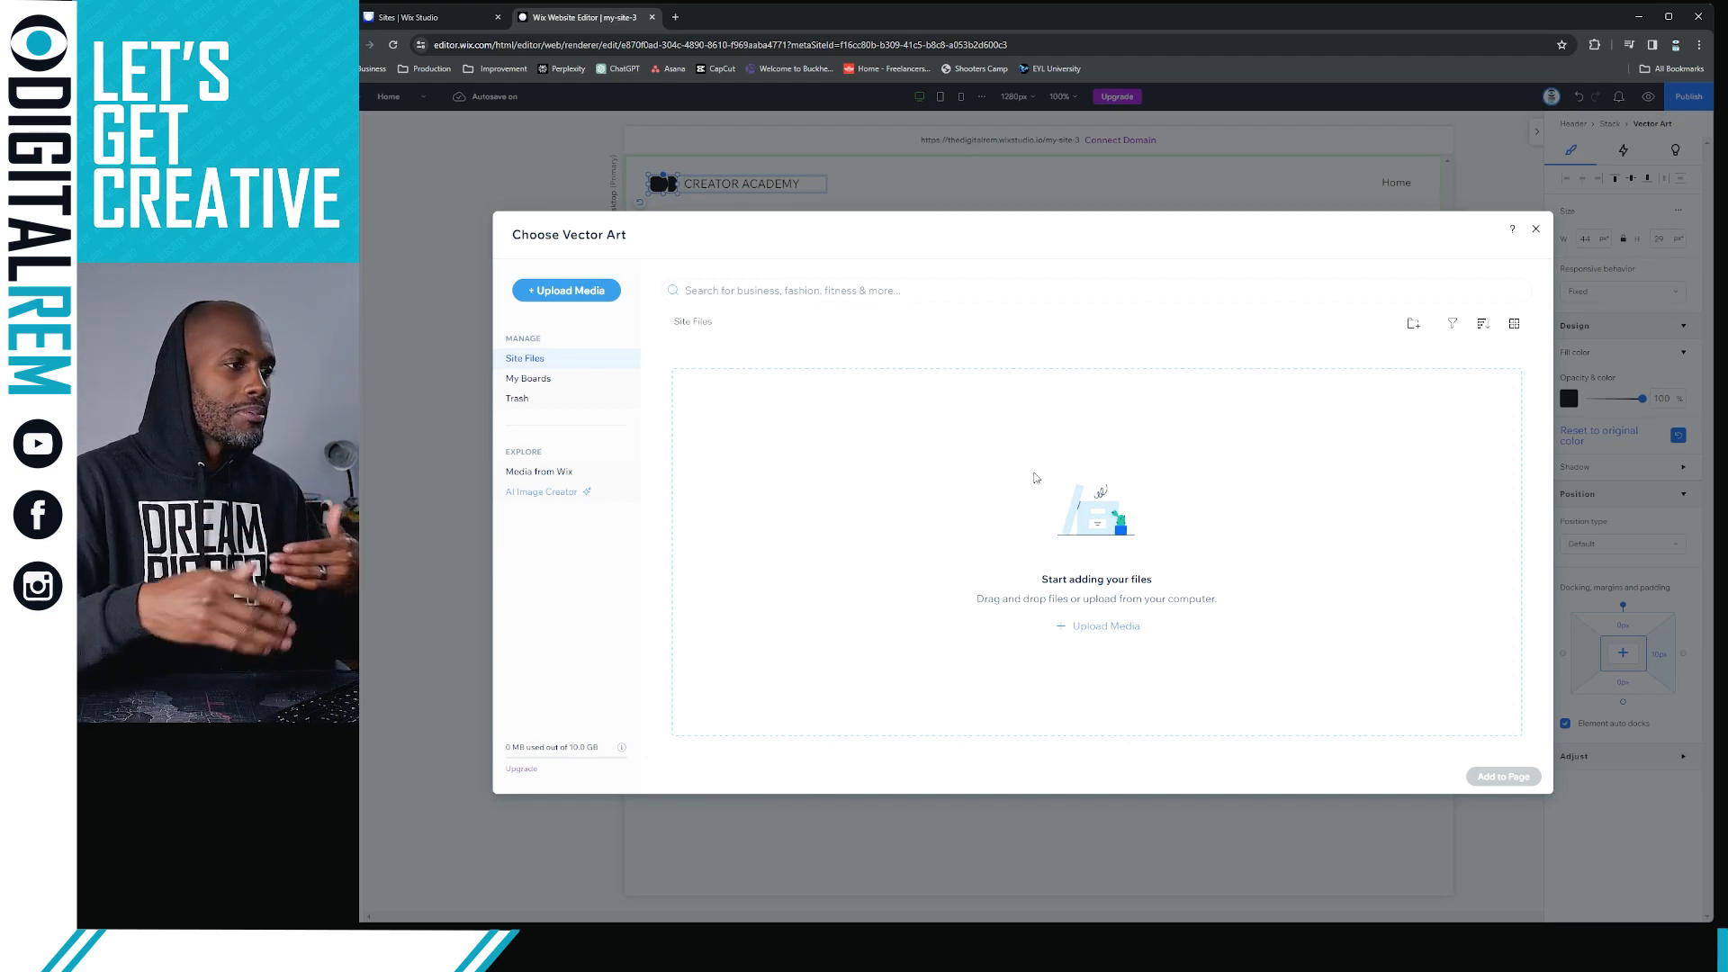
click(1104, 625)
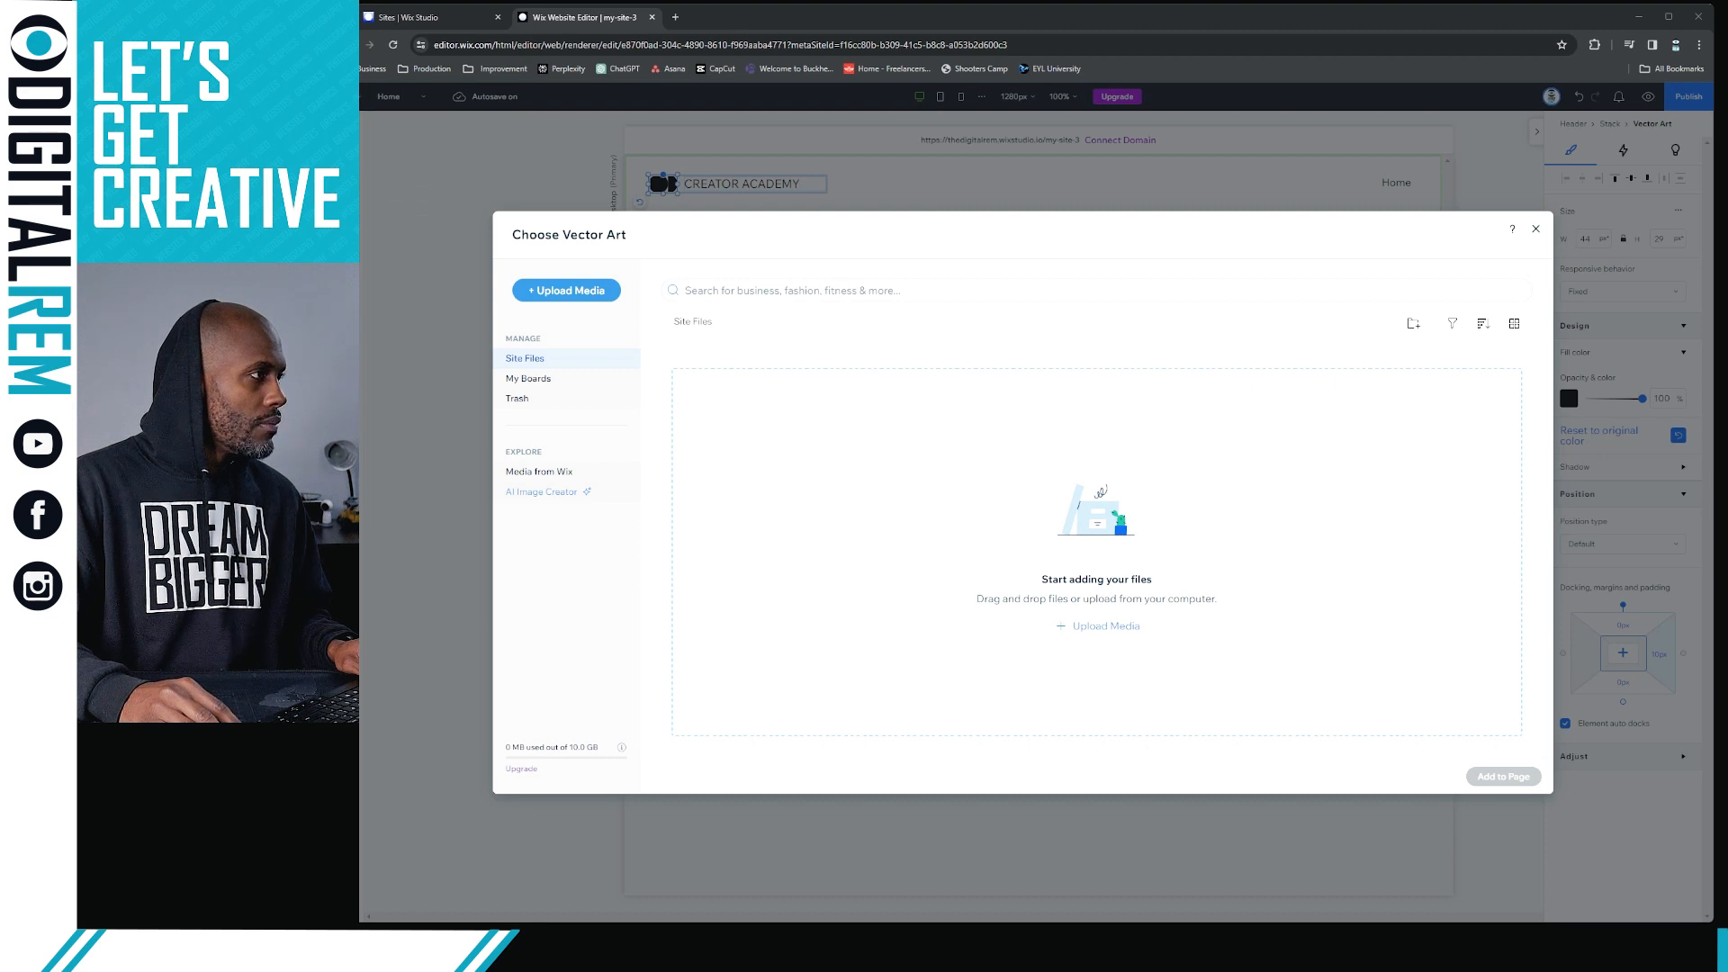
drag(362, 297, 1014, 477)
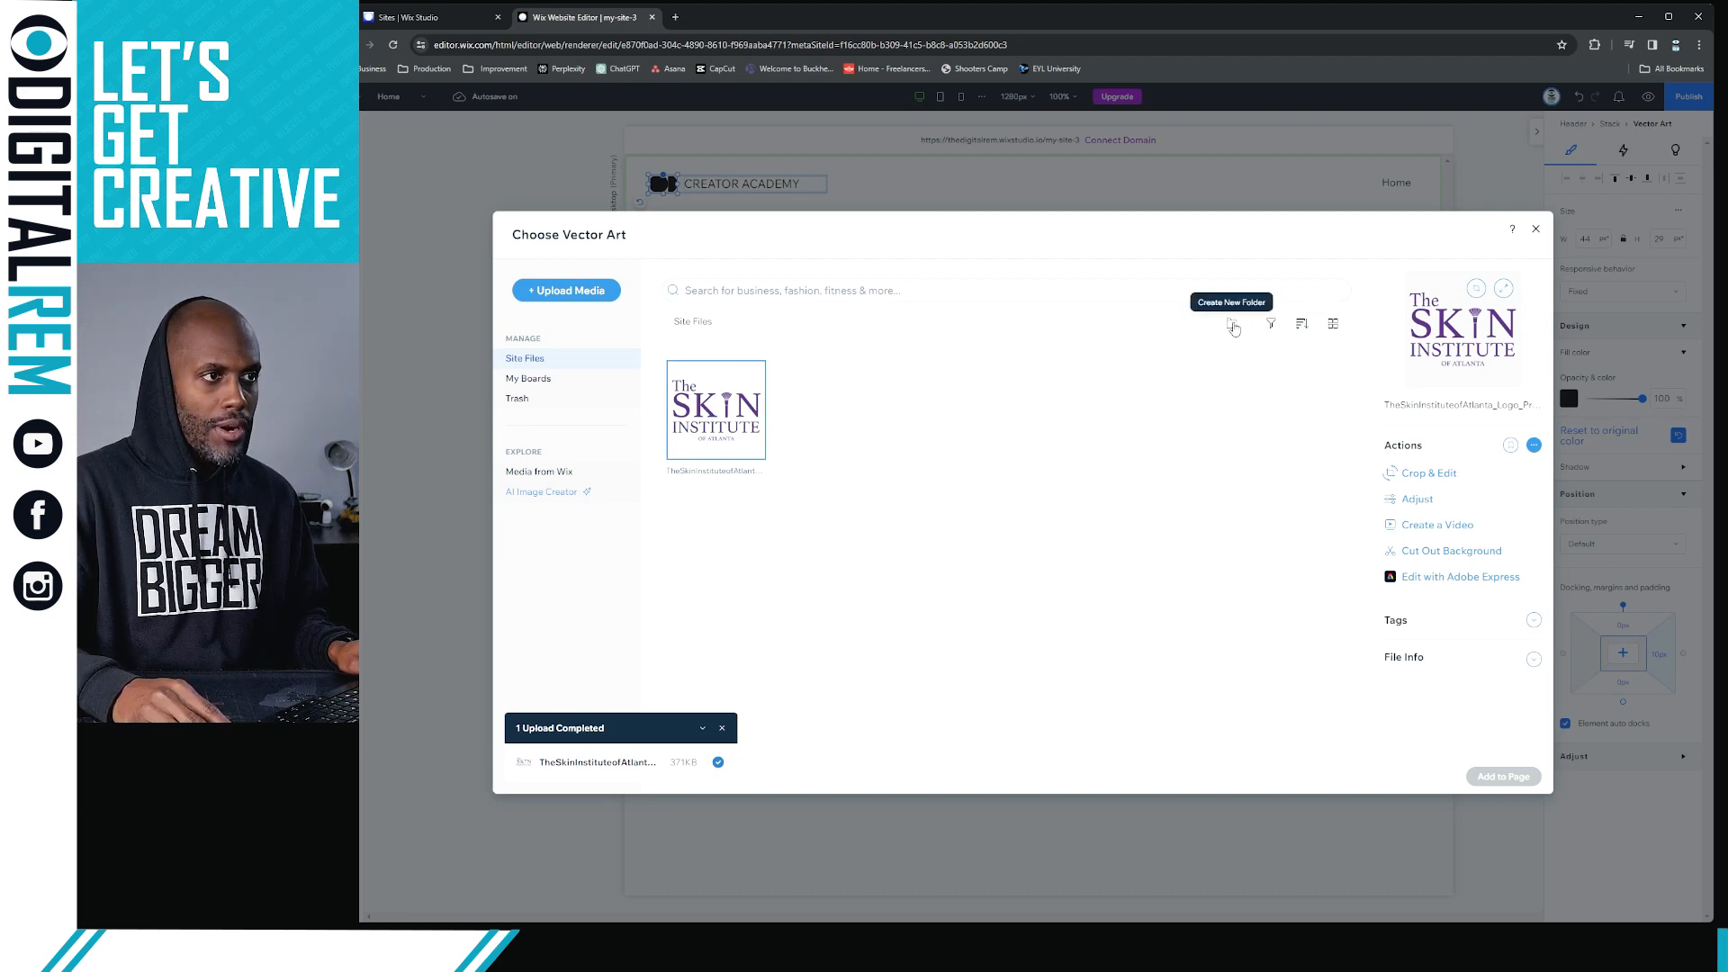
Create a folder named "Brand Elements" in Site Files
right_click(1120, 385)
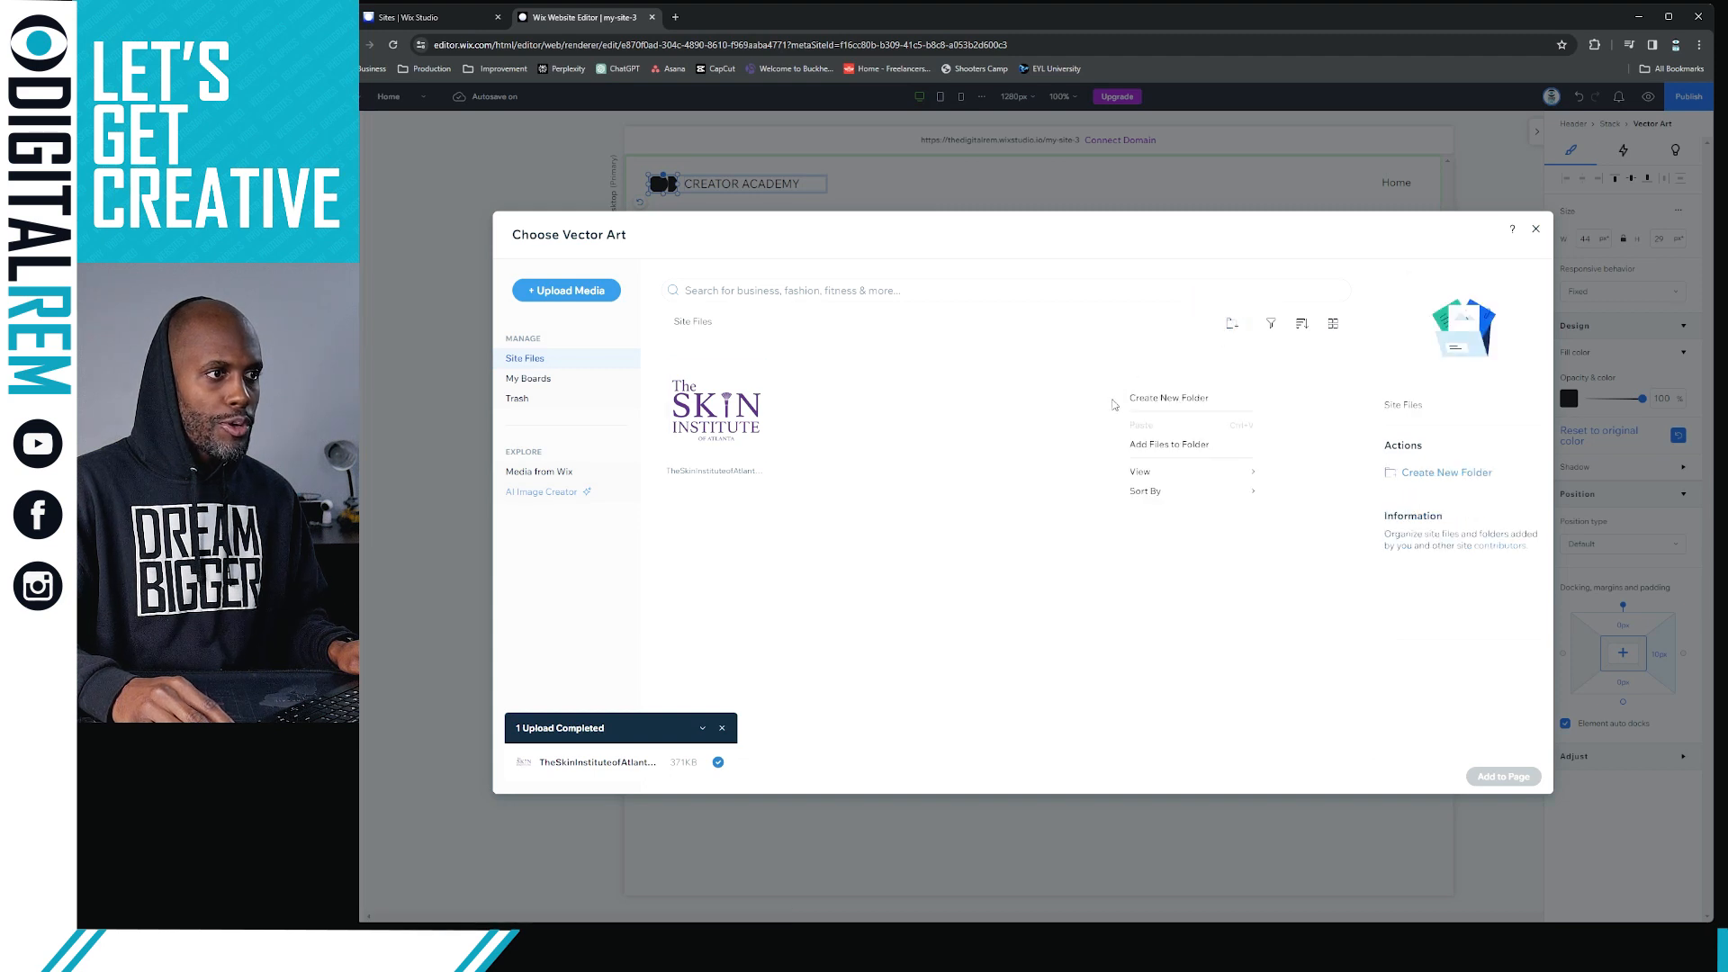
click(1161, 399)
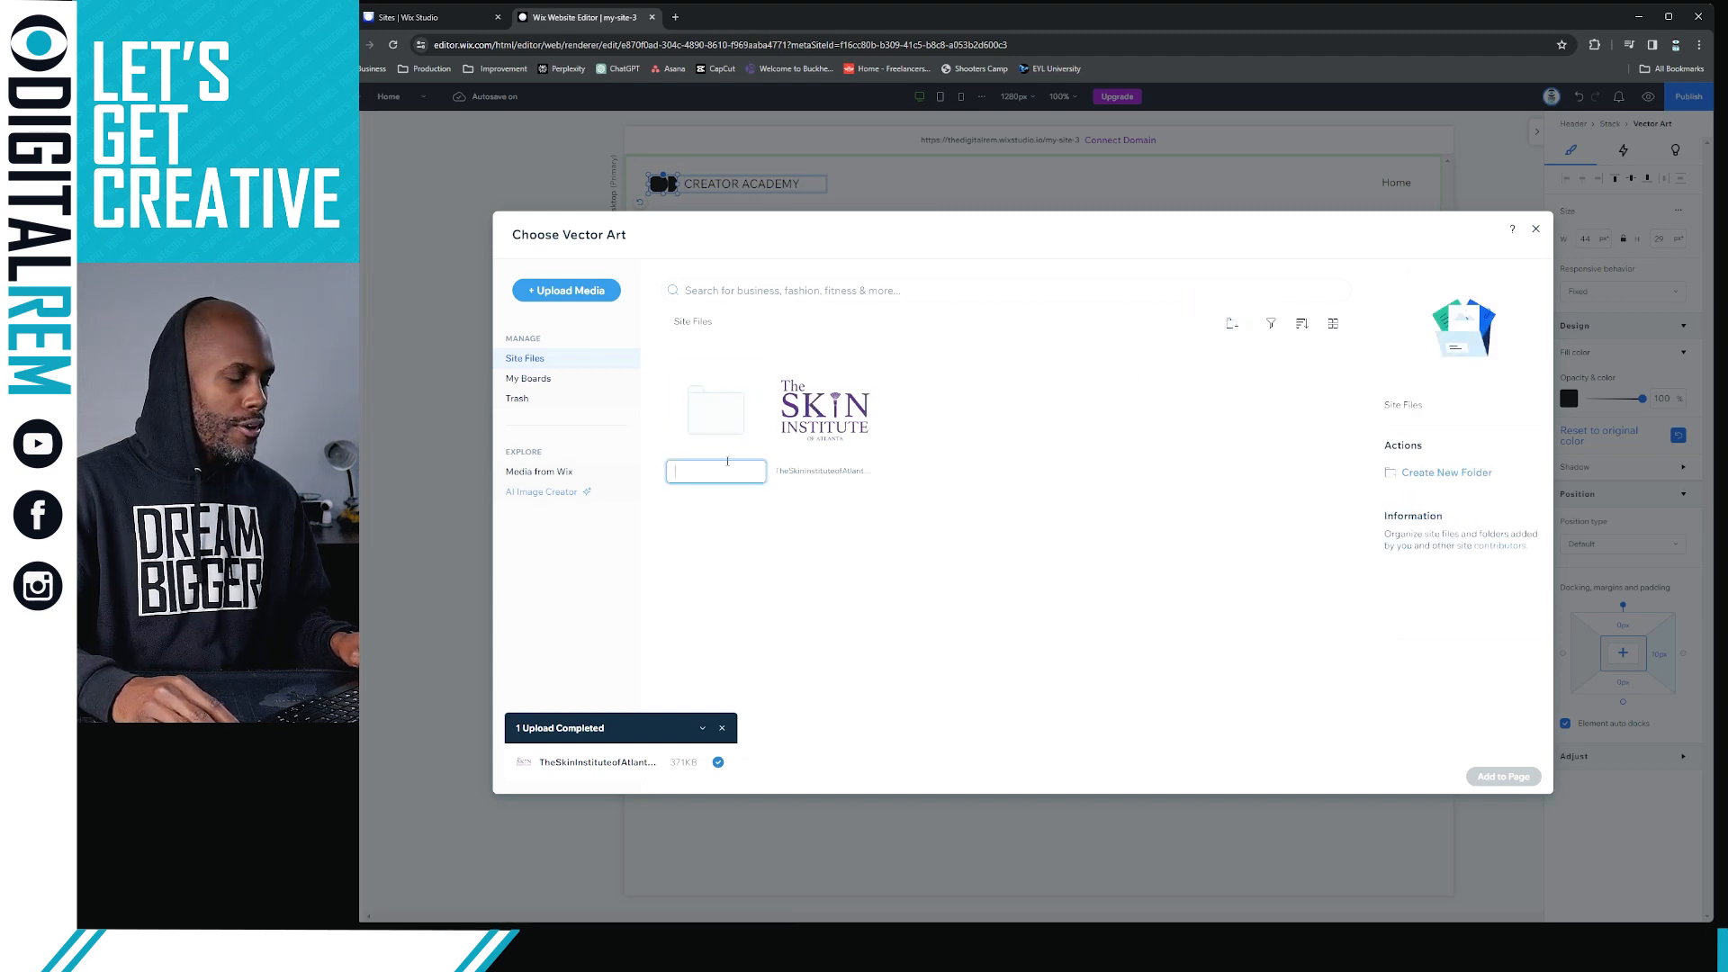
text(Brand)
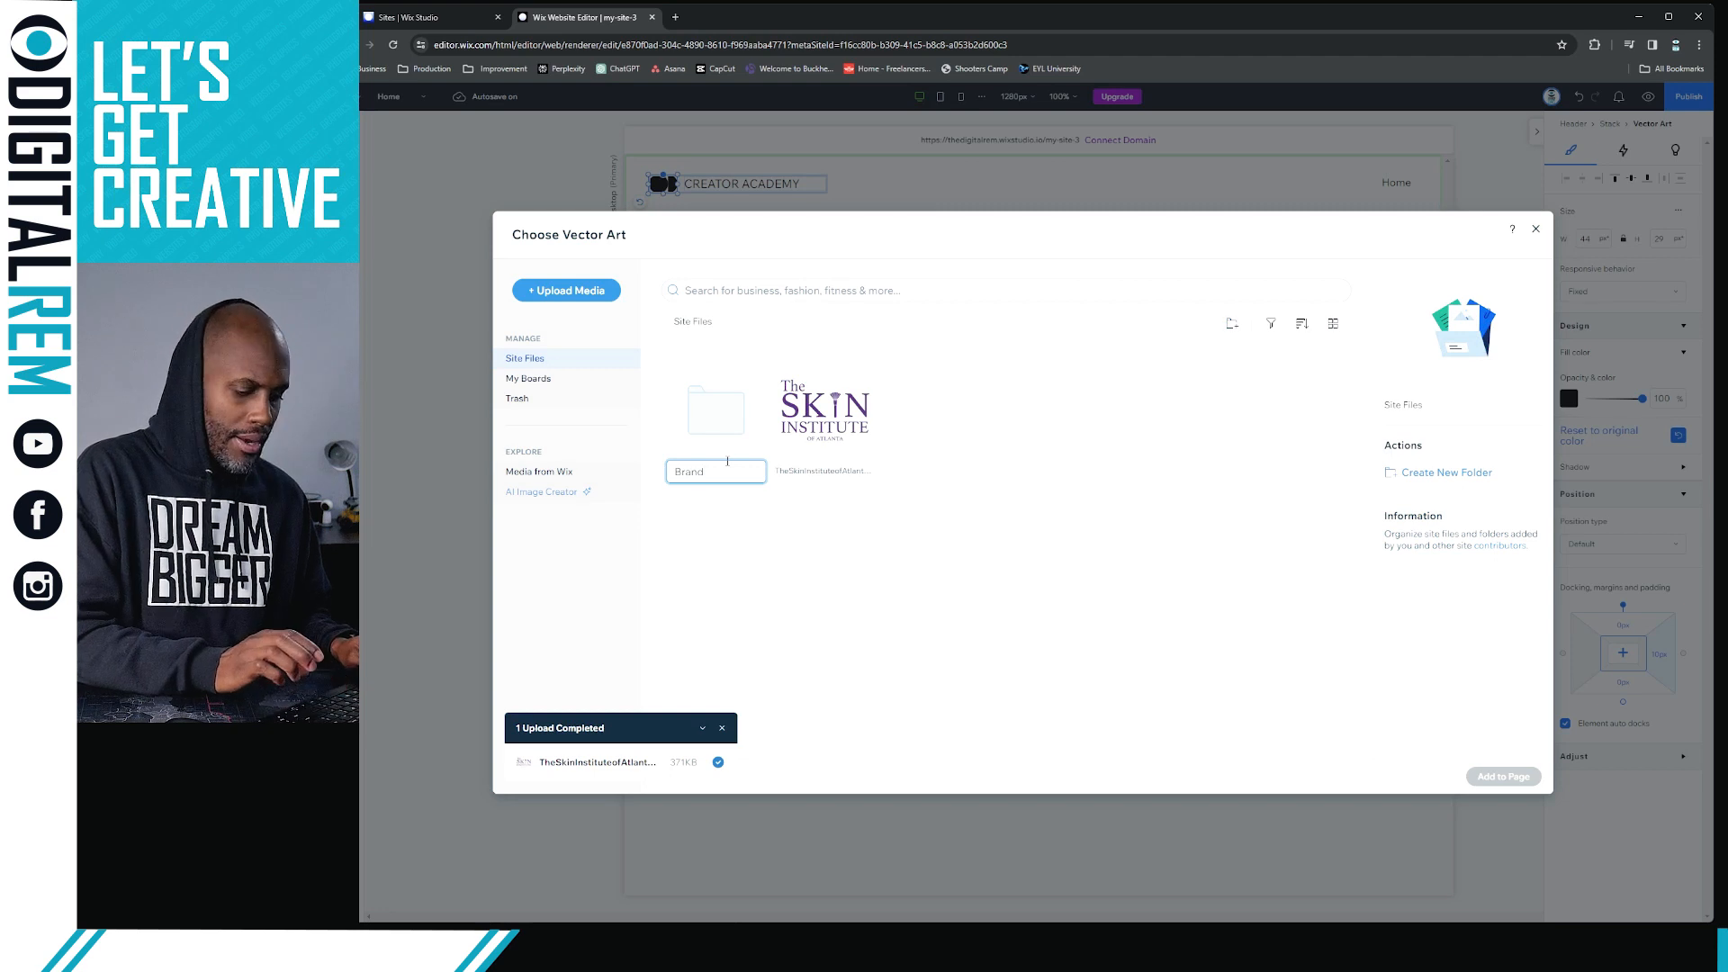
text(El)
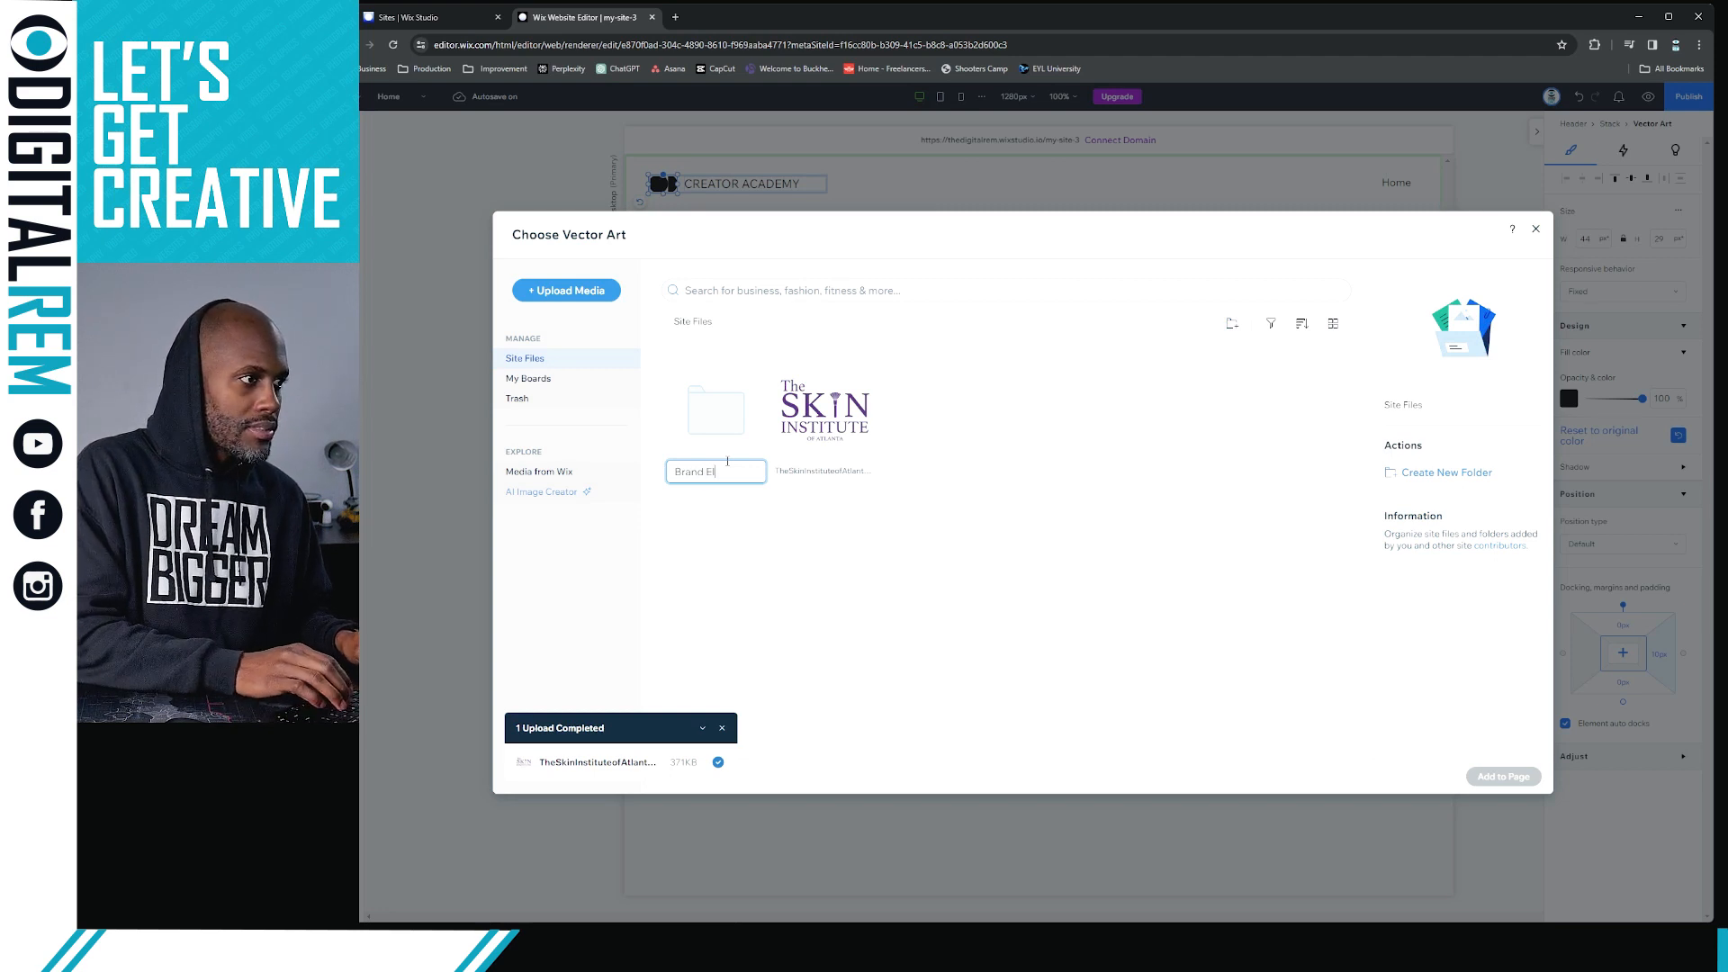
text(ements)
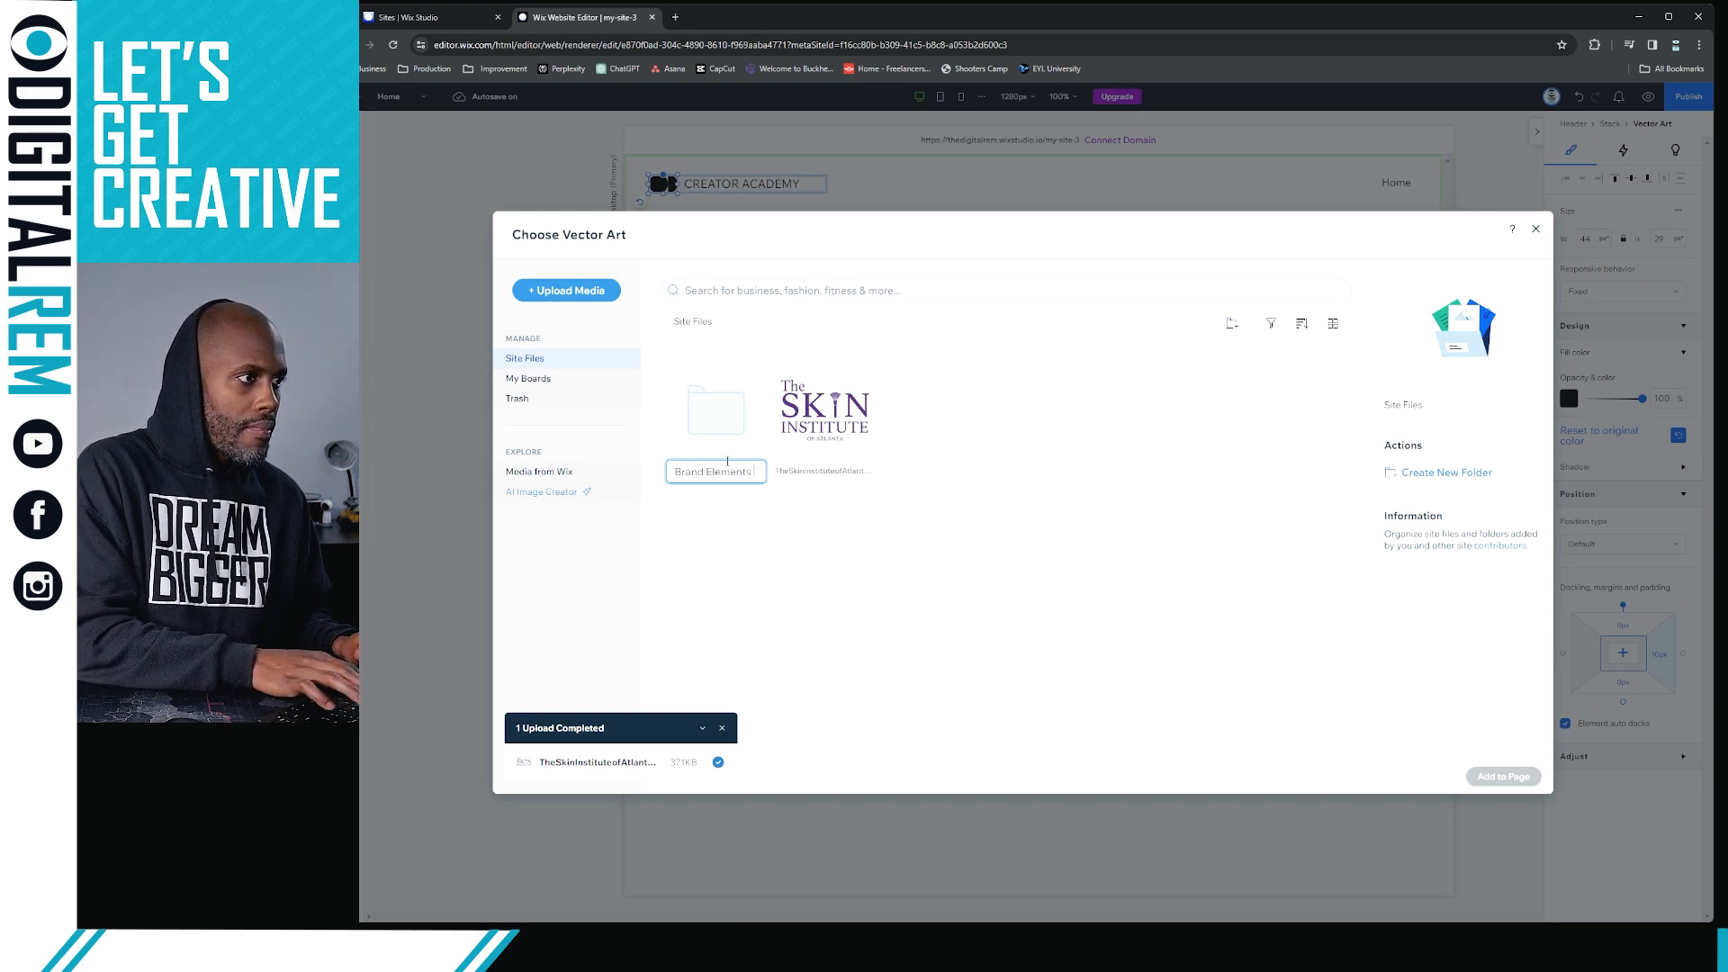
key(Return)
Move The Skin Institute of Atlanta logo file into the Brand Elements folder and open that folder
drag(819, 409, 738, 426)
double_click(734, 426)
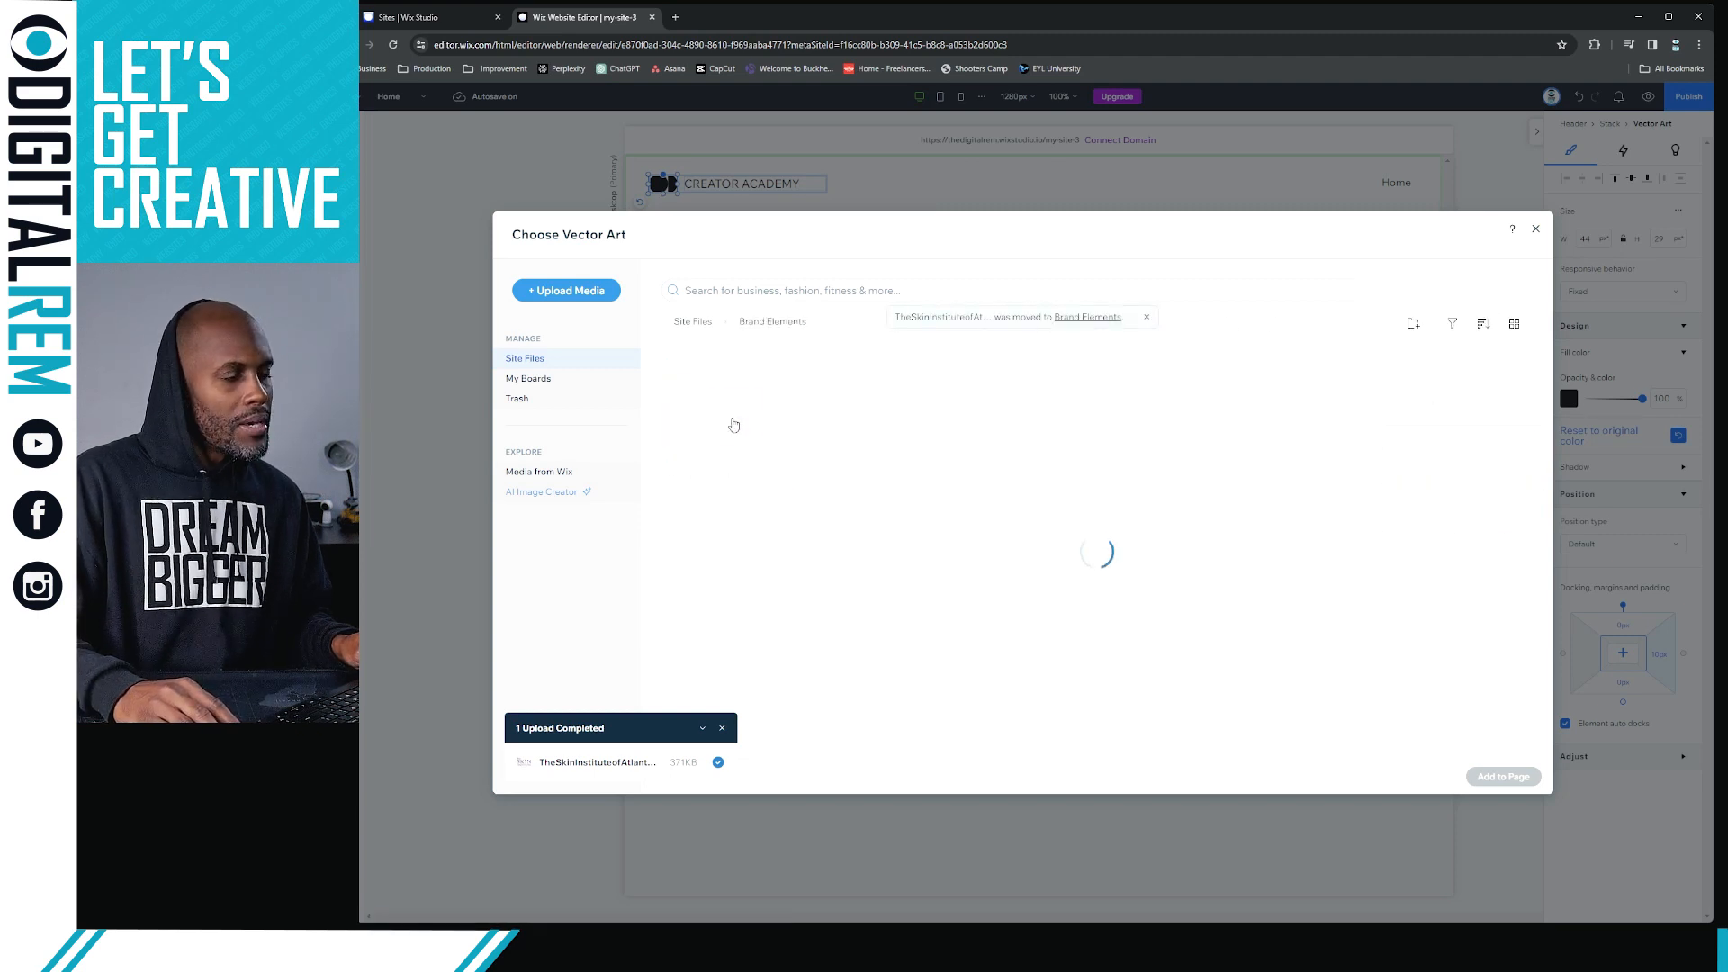
Create a folder named "Logo" inside Brand Elements and move The Skin Institute of Atlanta logo file into it
right_click(855, 450)
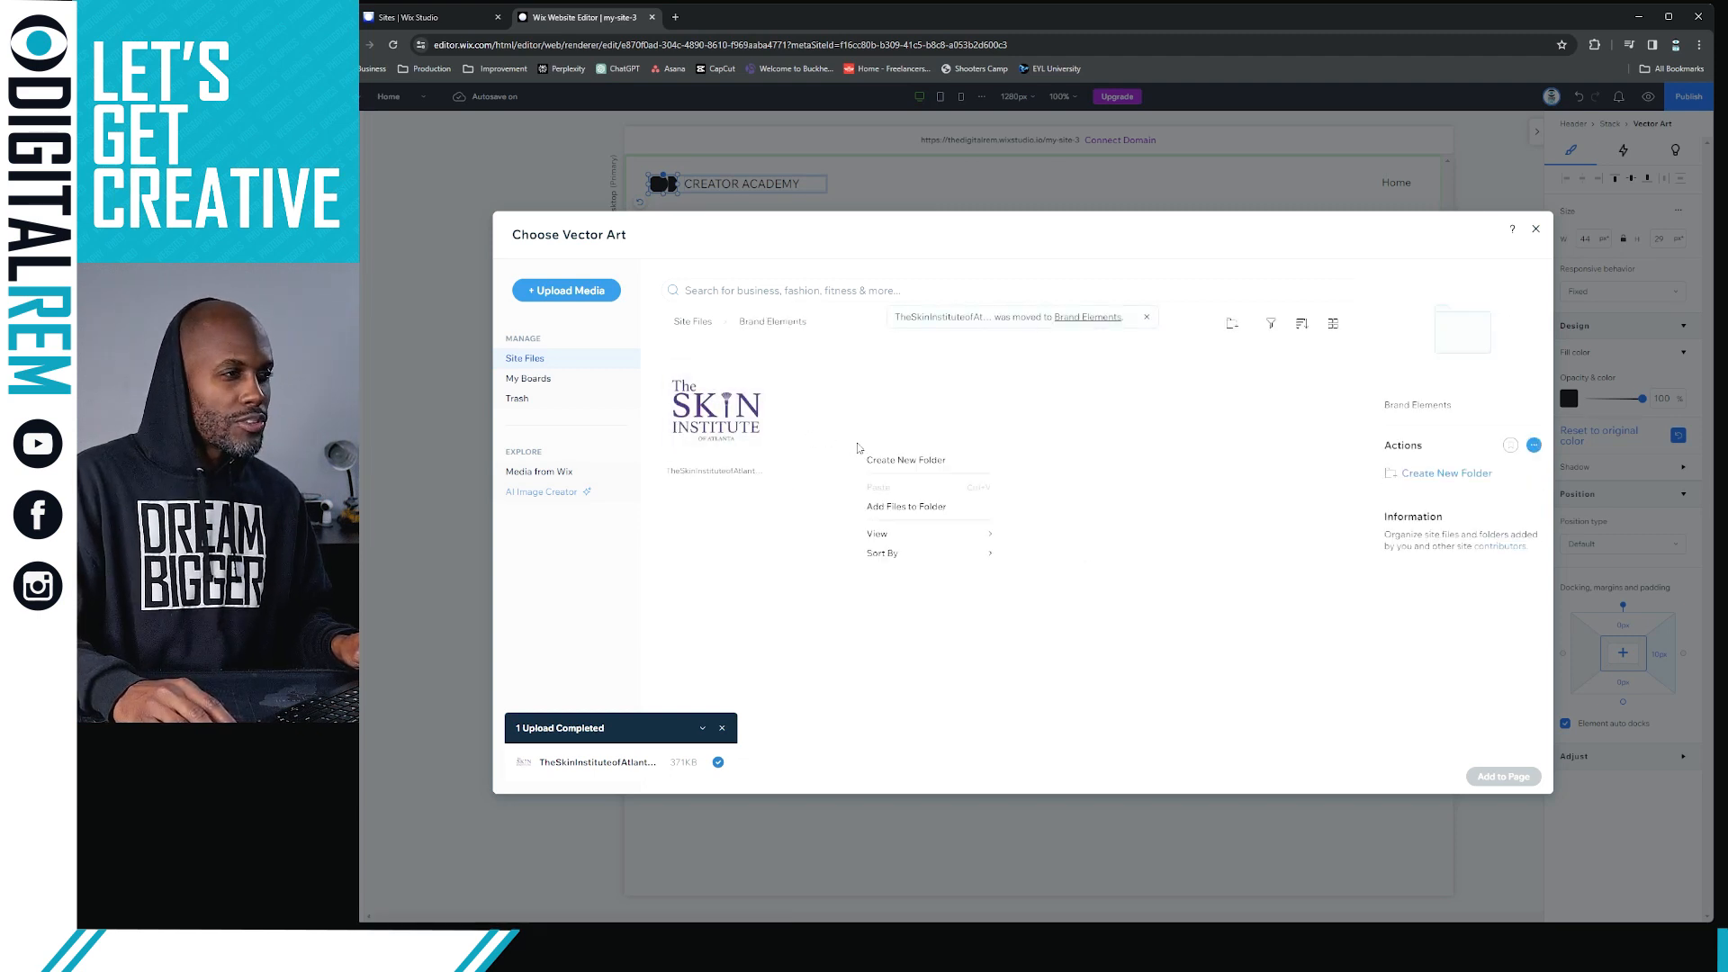
click(905, 459)
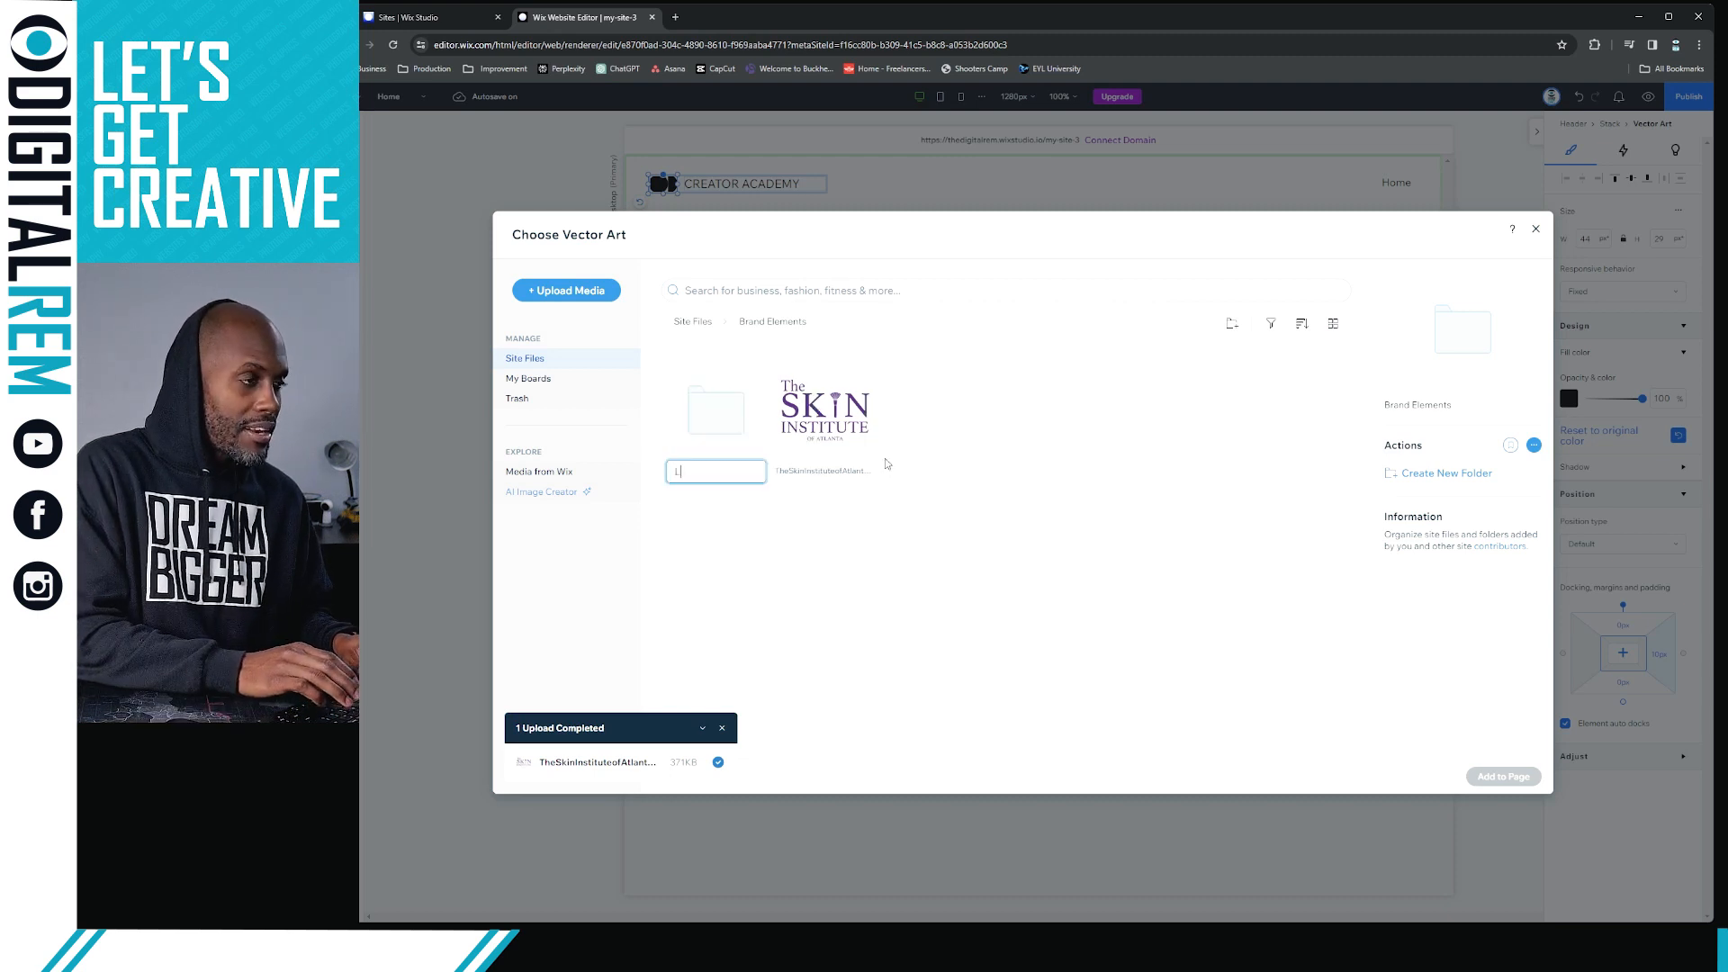
text(Logo)
key(Return)
drag(863, 449, 718, 405)
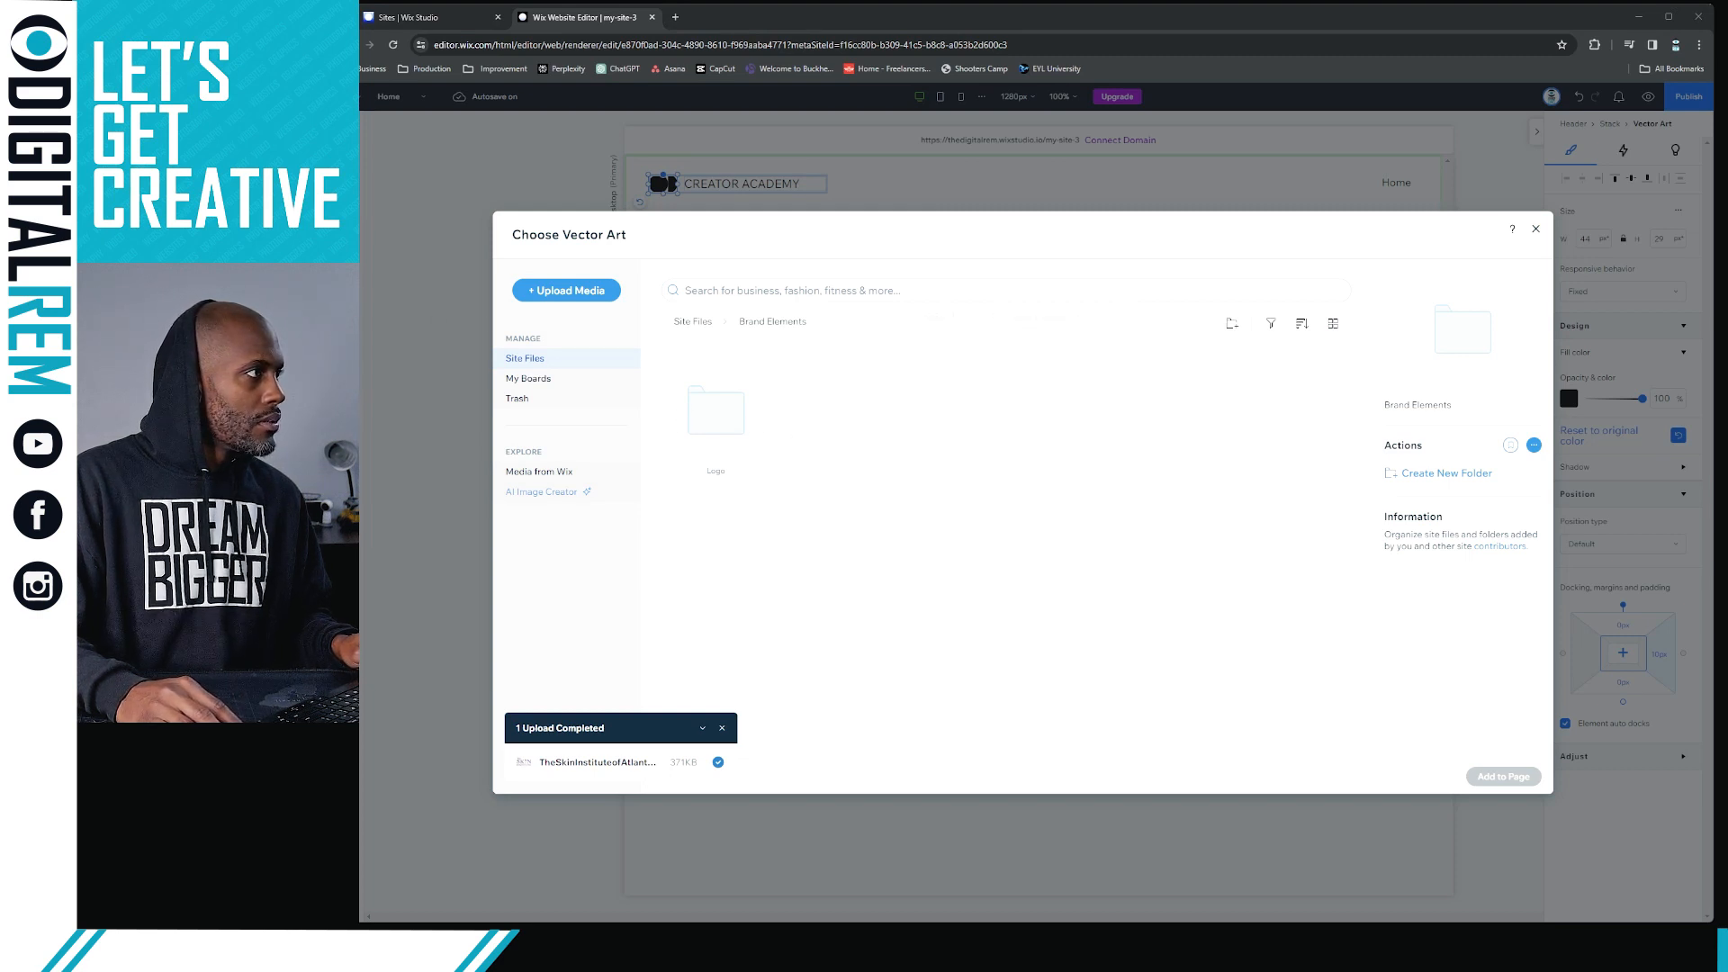
Upload the Watermark and Icon folders with The Skin Institute of Atlanta brand files into Brand Elements and dismiss the upload list
drag(362, 369, 840, 407)
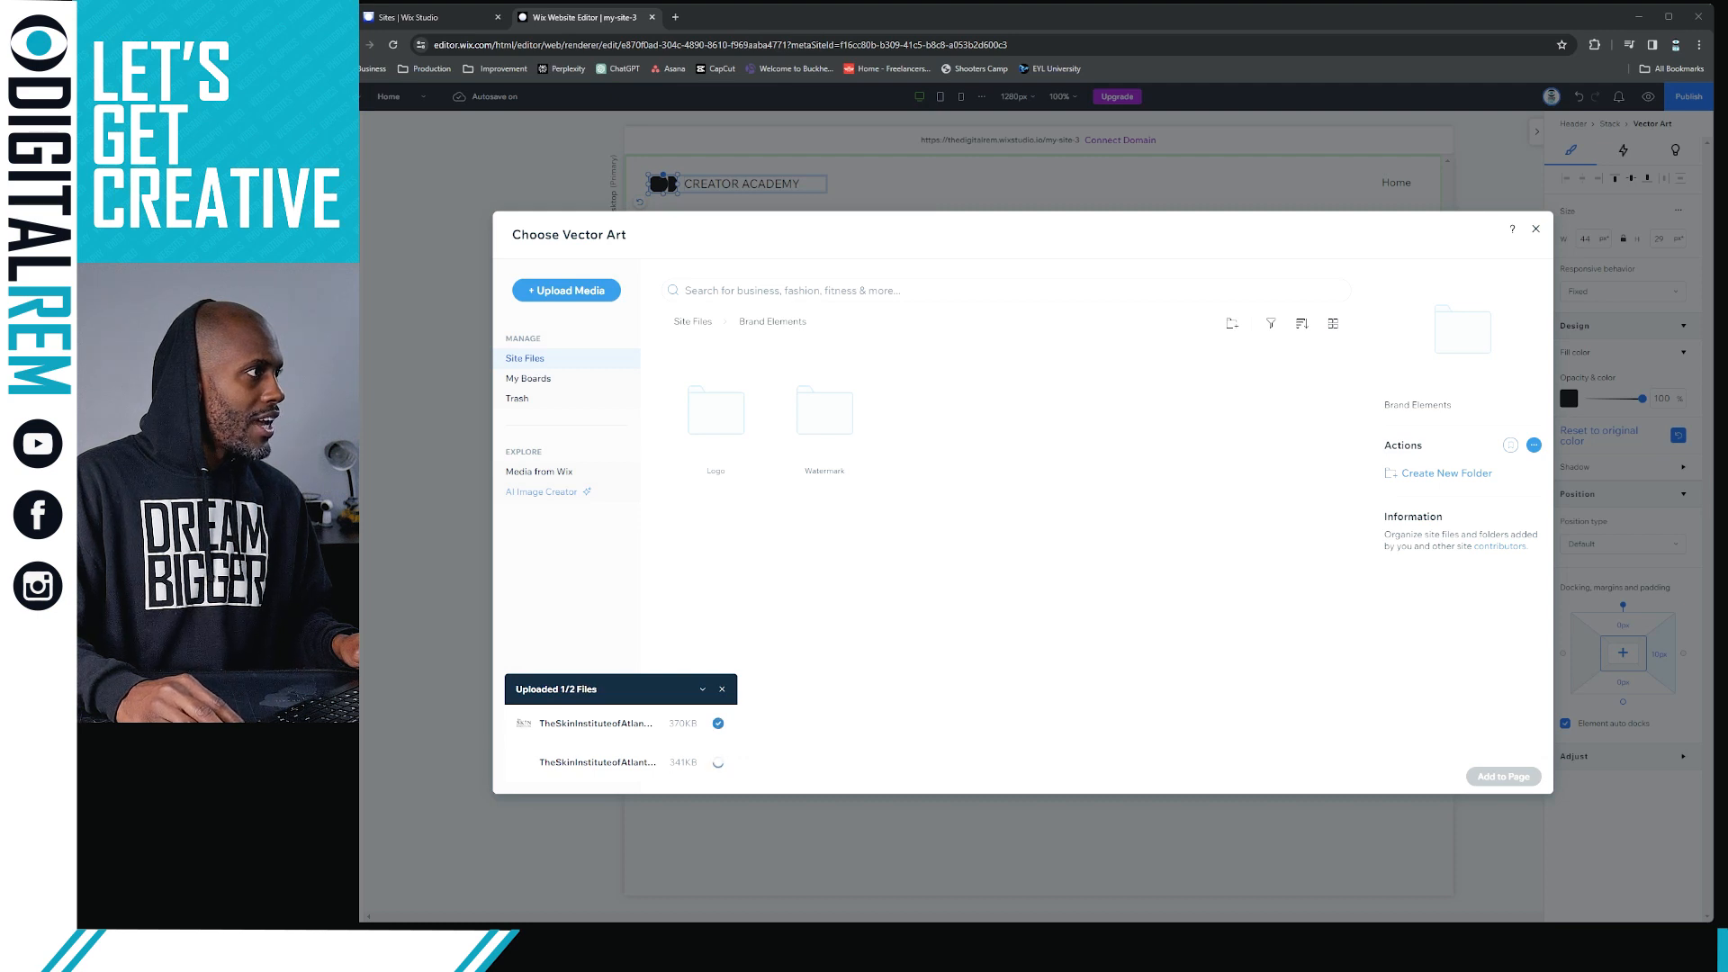
drag(360, 180, 905, 407)
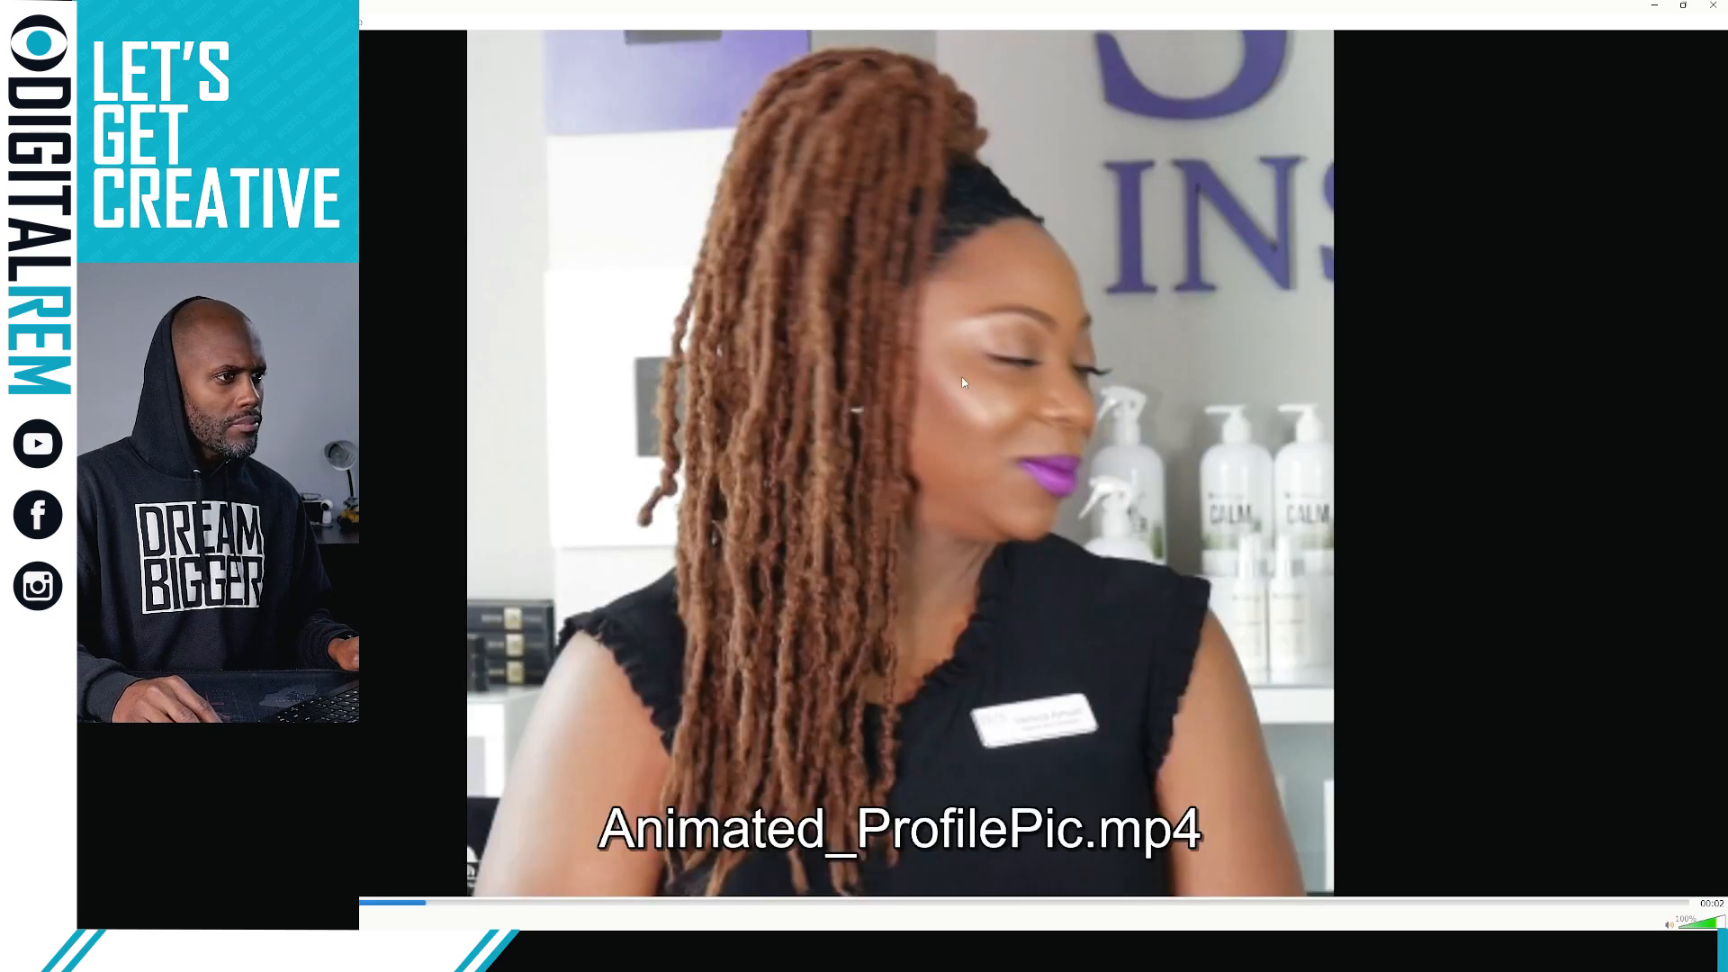
click(1713, 6)
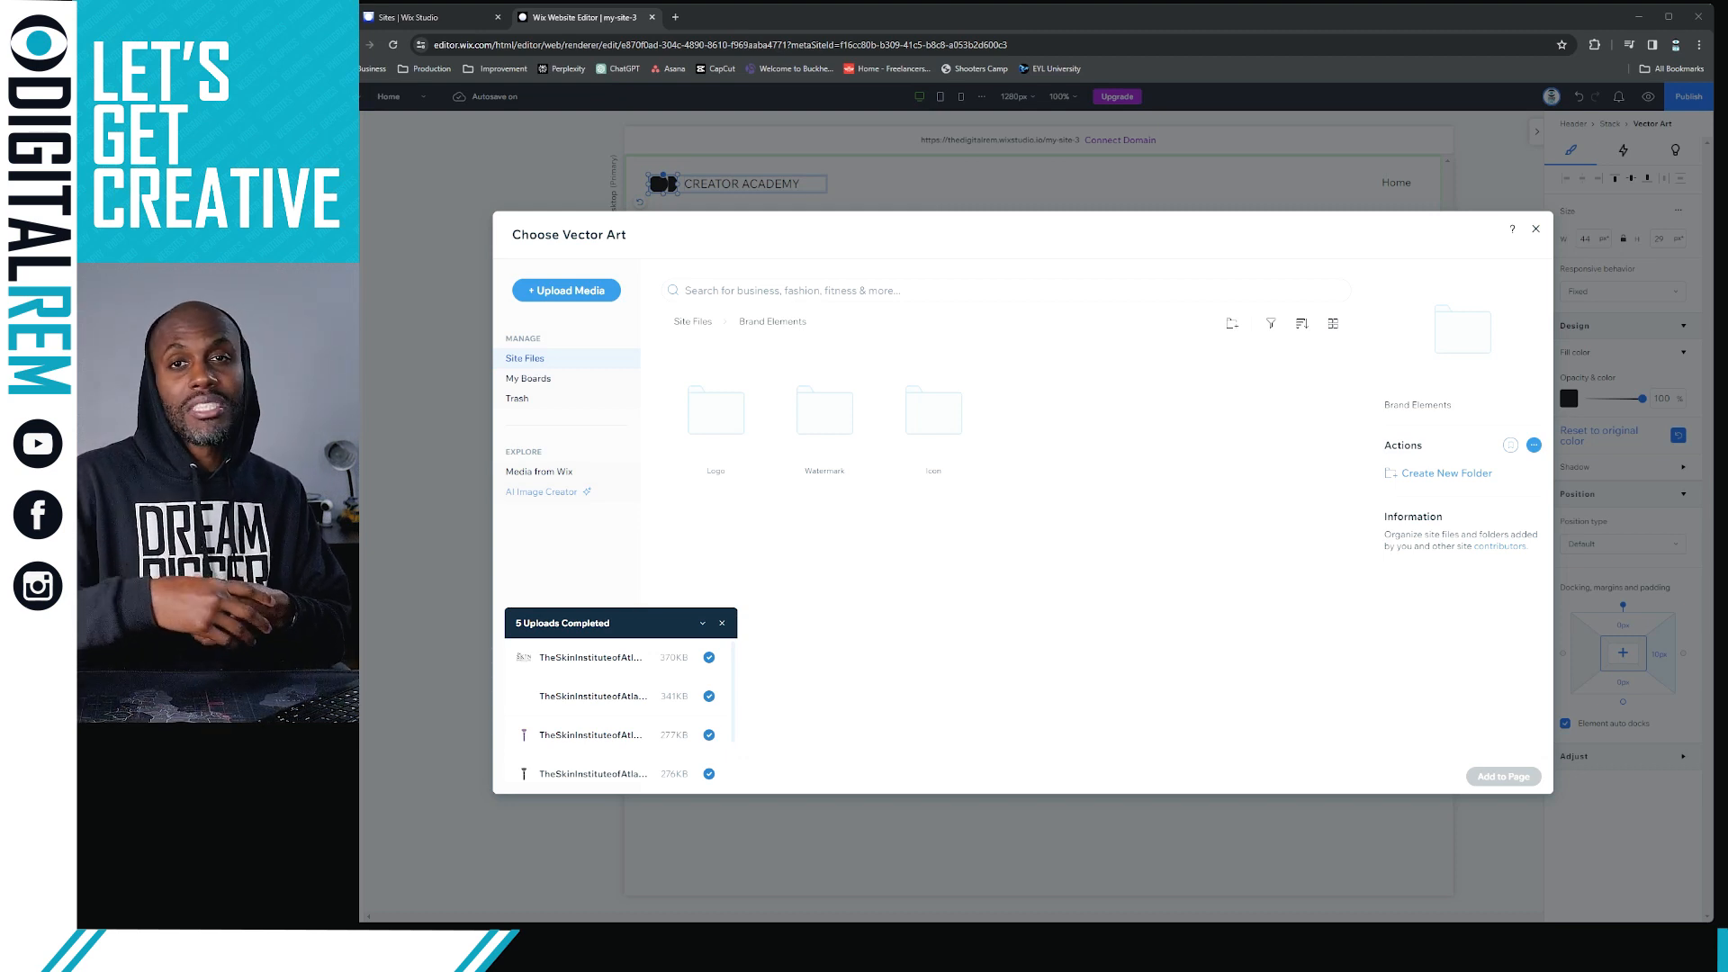
click(723, 623)
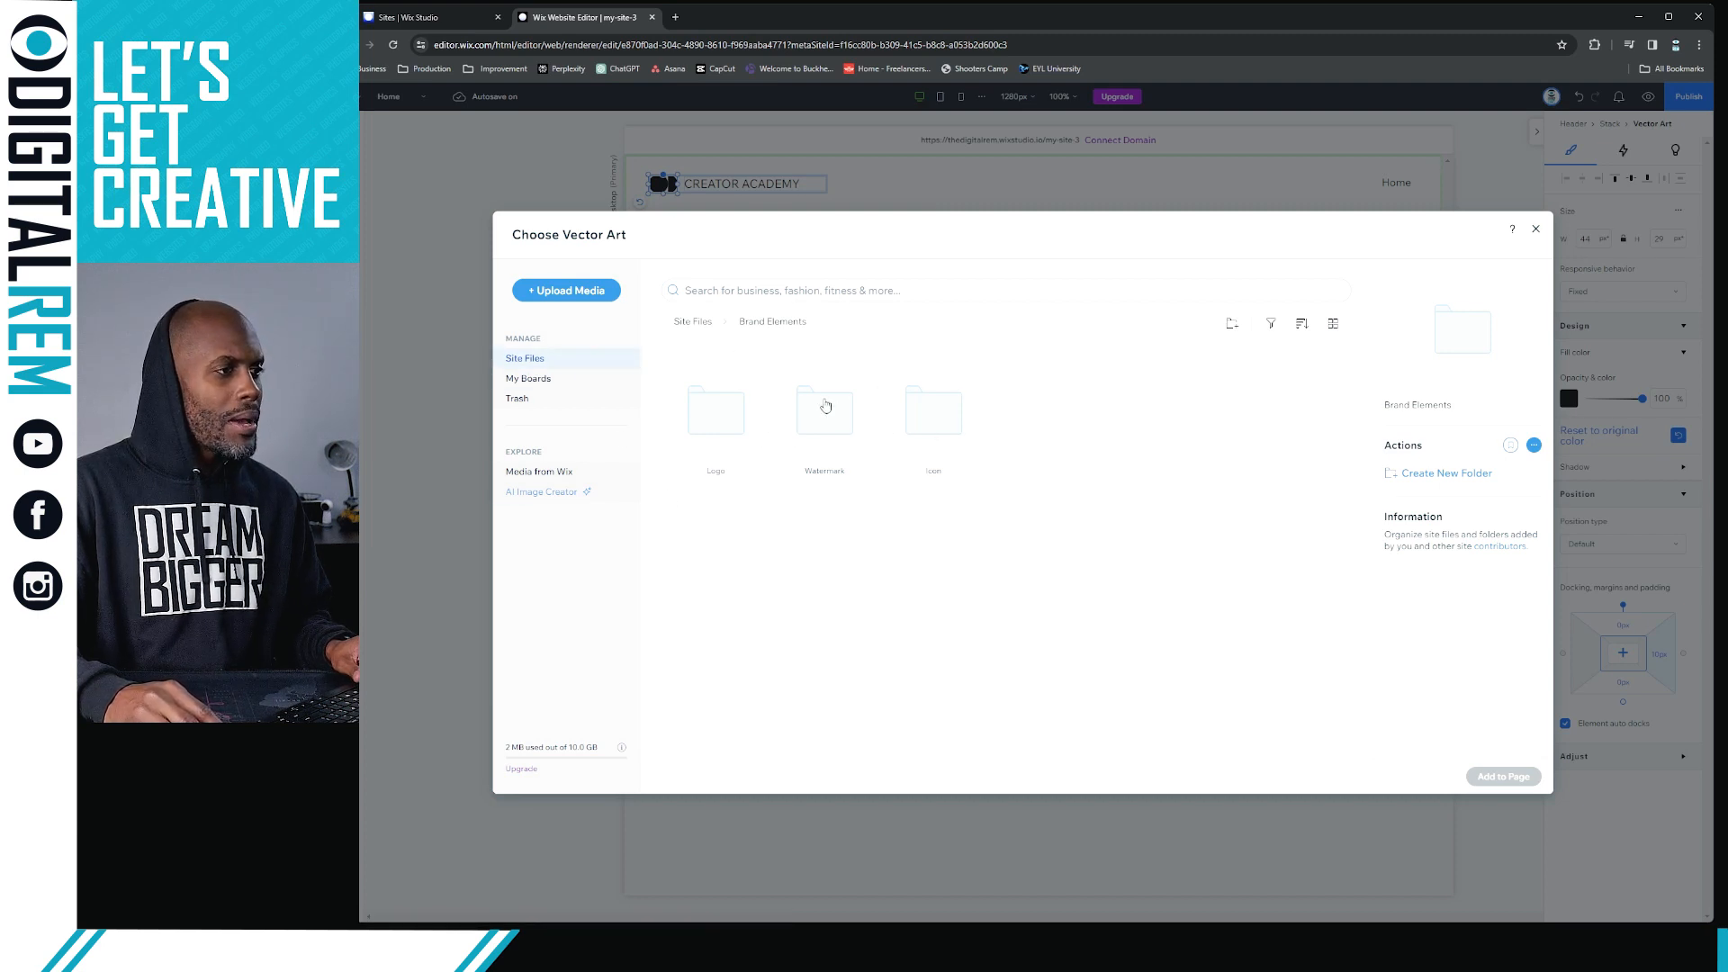
Return to the top level of Site Files and create a folder named "Website Images"
click(704, 324)
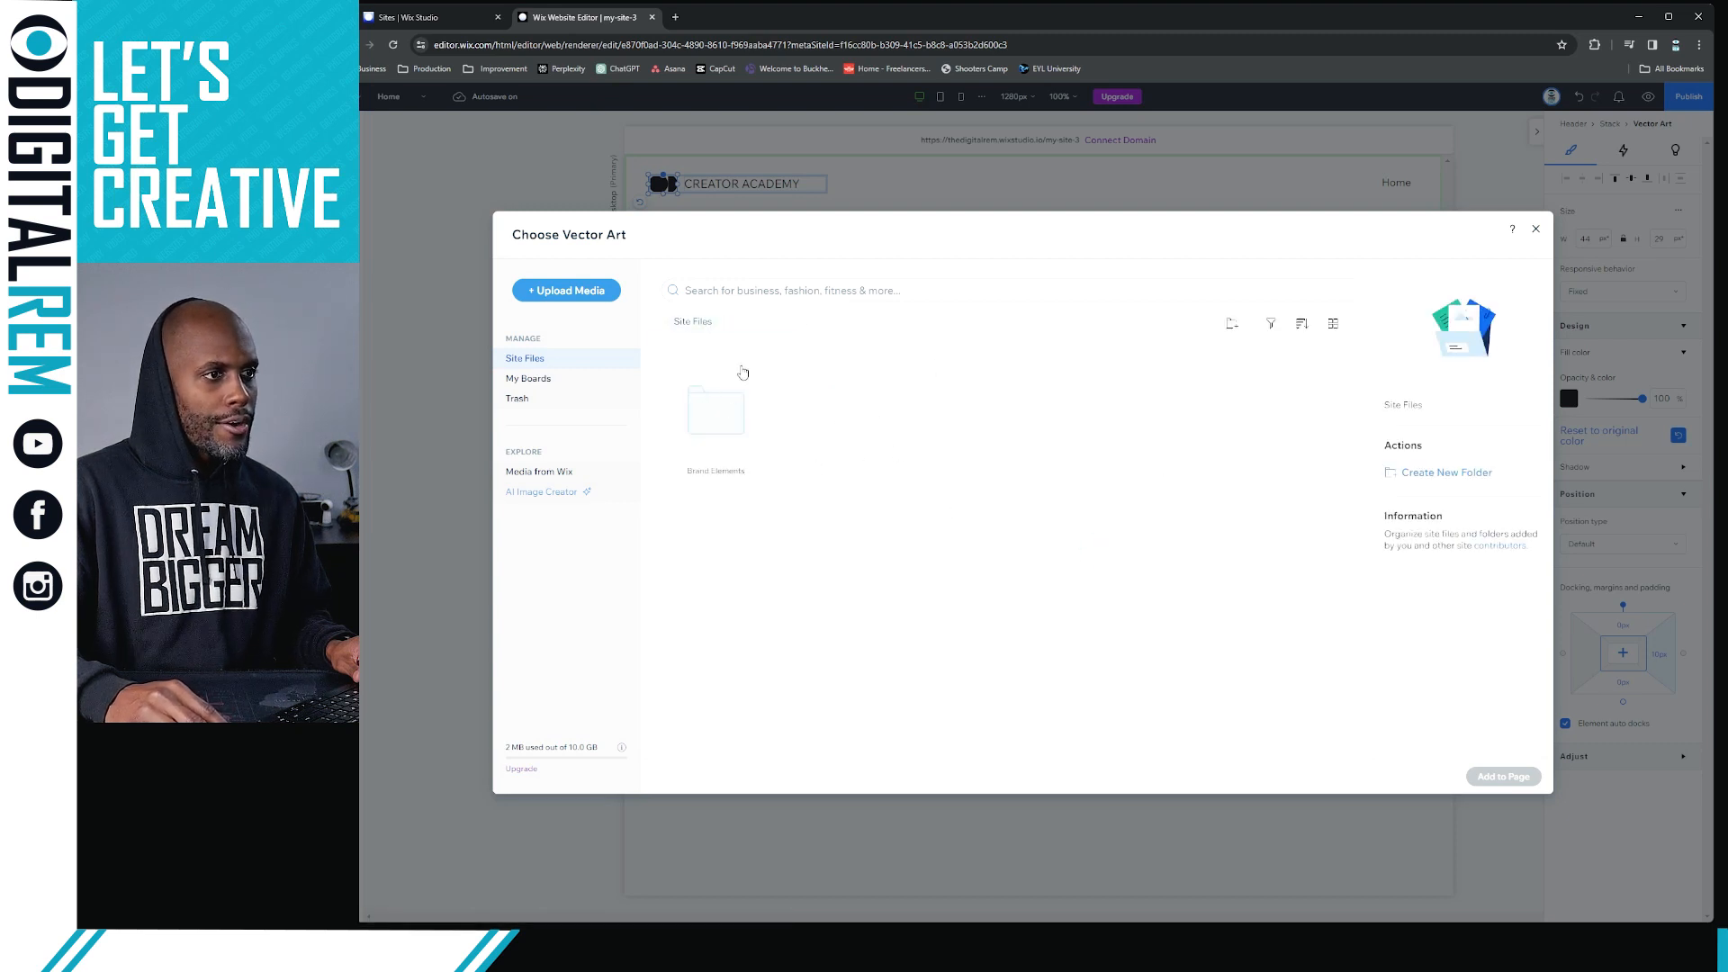
right_click(842, 426)
click(884, 440)
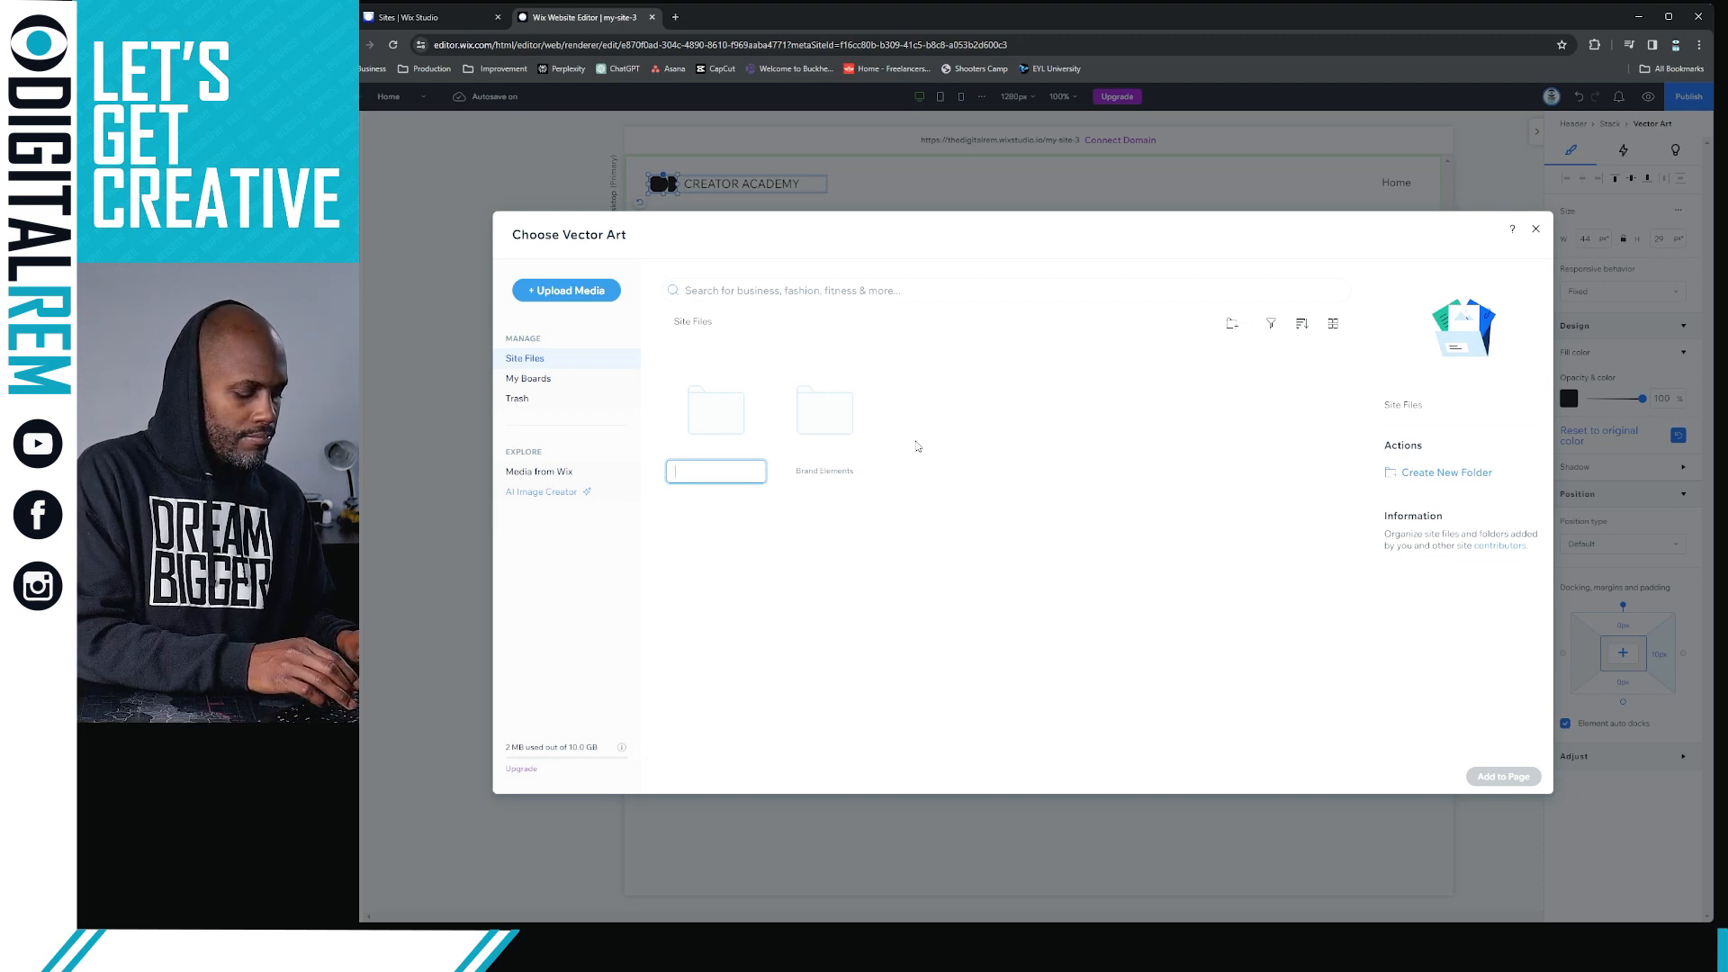
text(Wes)
text(s)
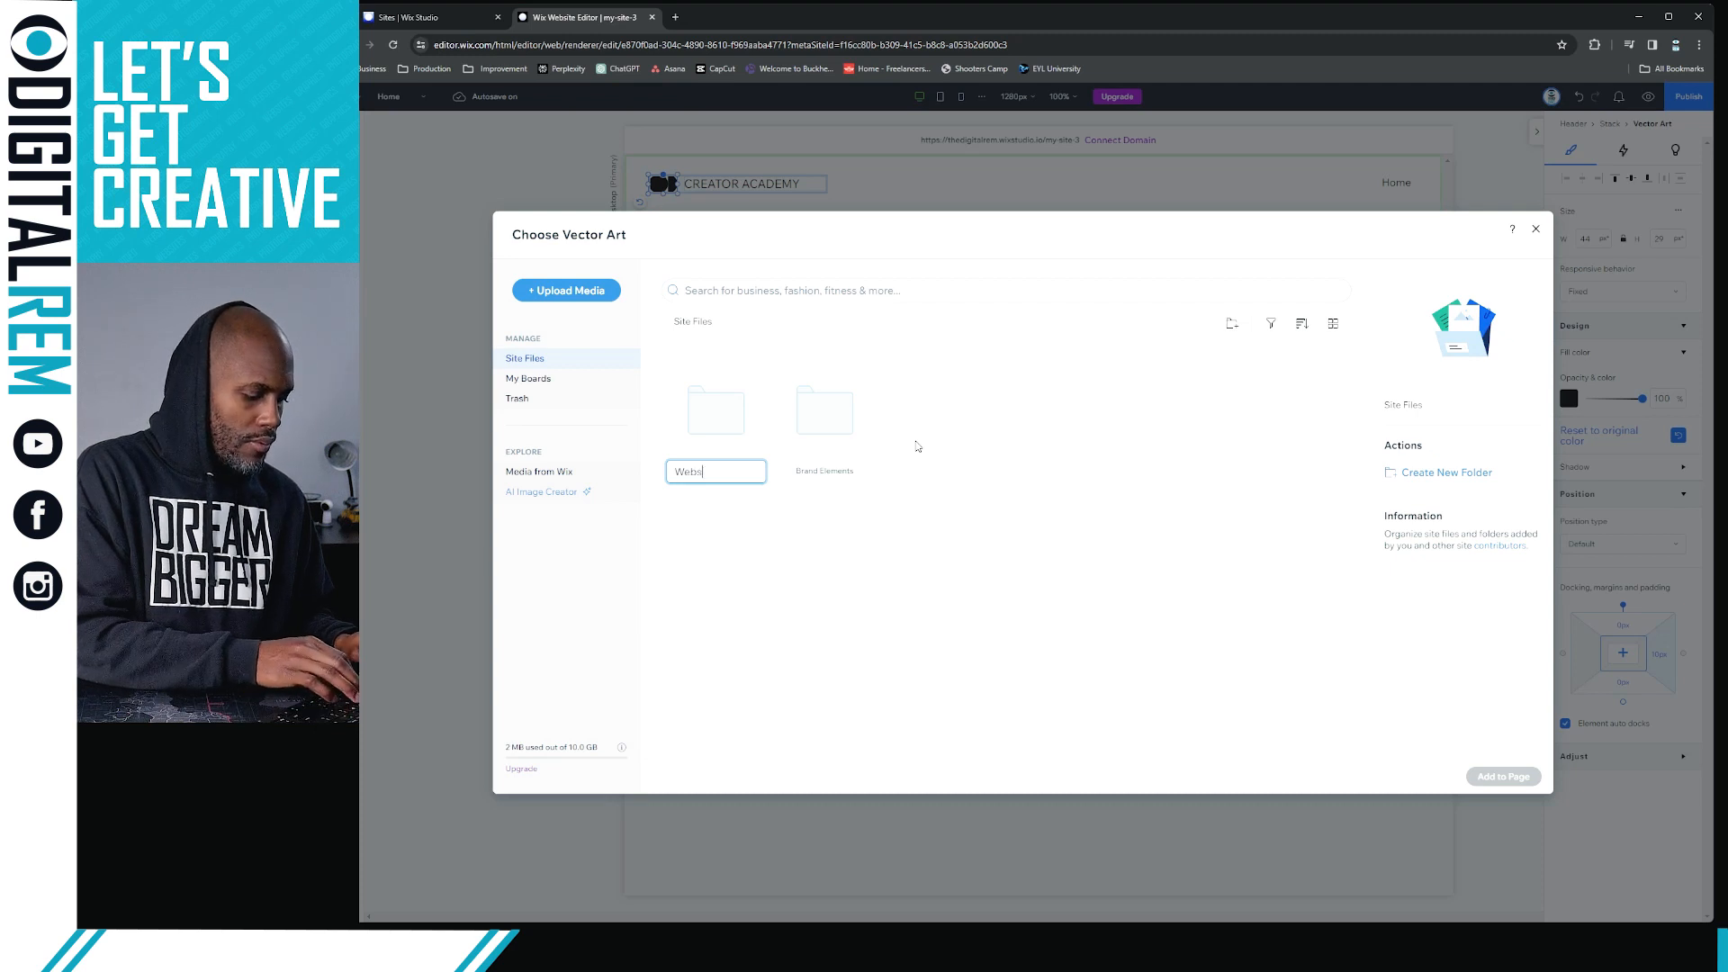
text(ite Images)
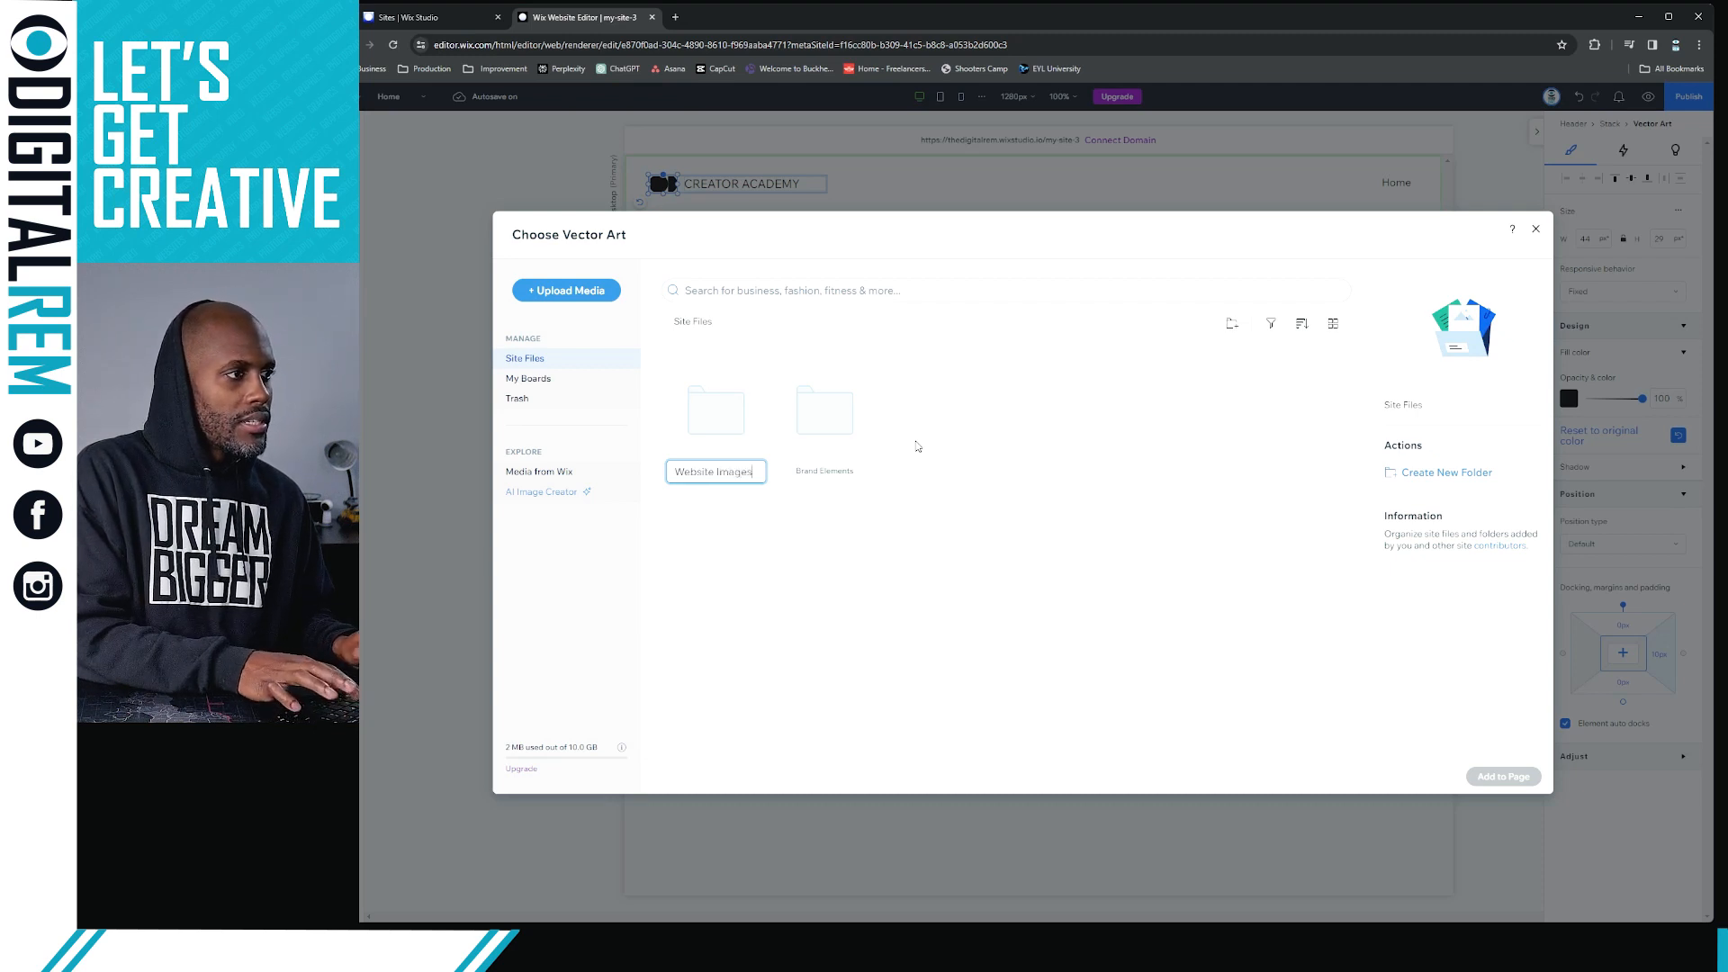
key(Return)
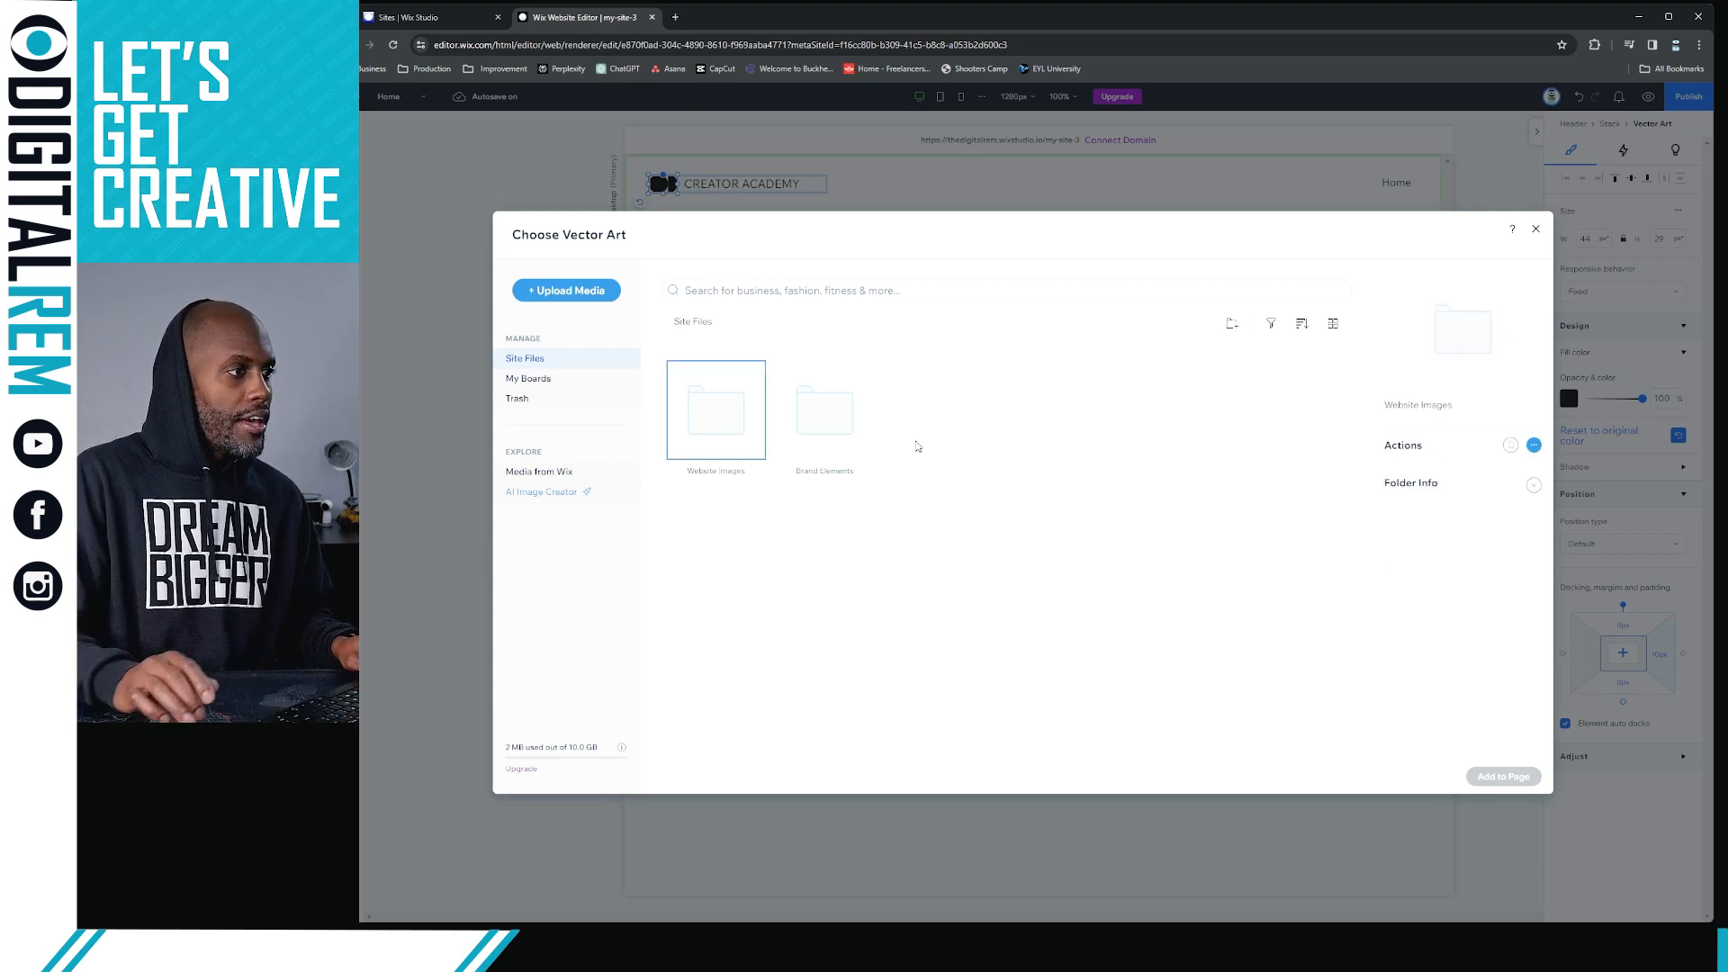
Rename the Website Images folder in Site Files to "Website Media"
double_click(724, 441)
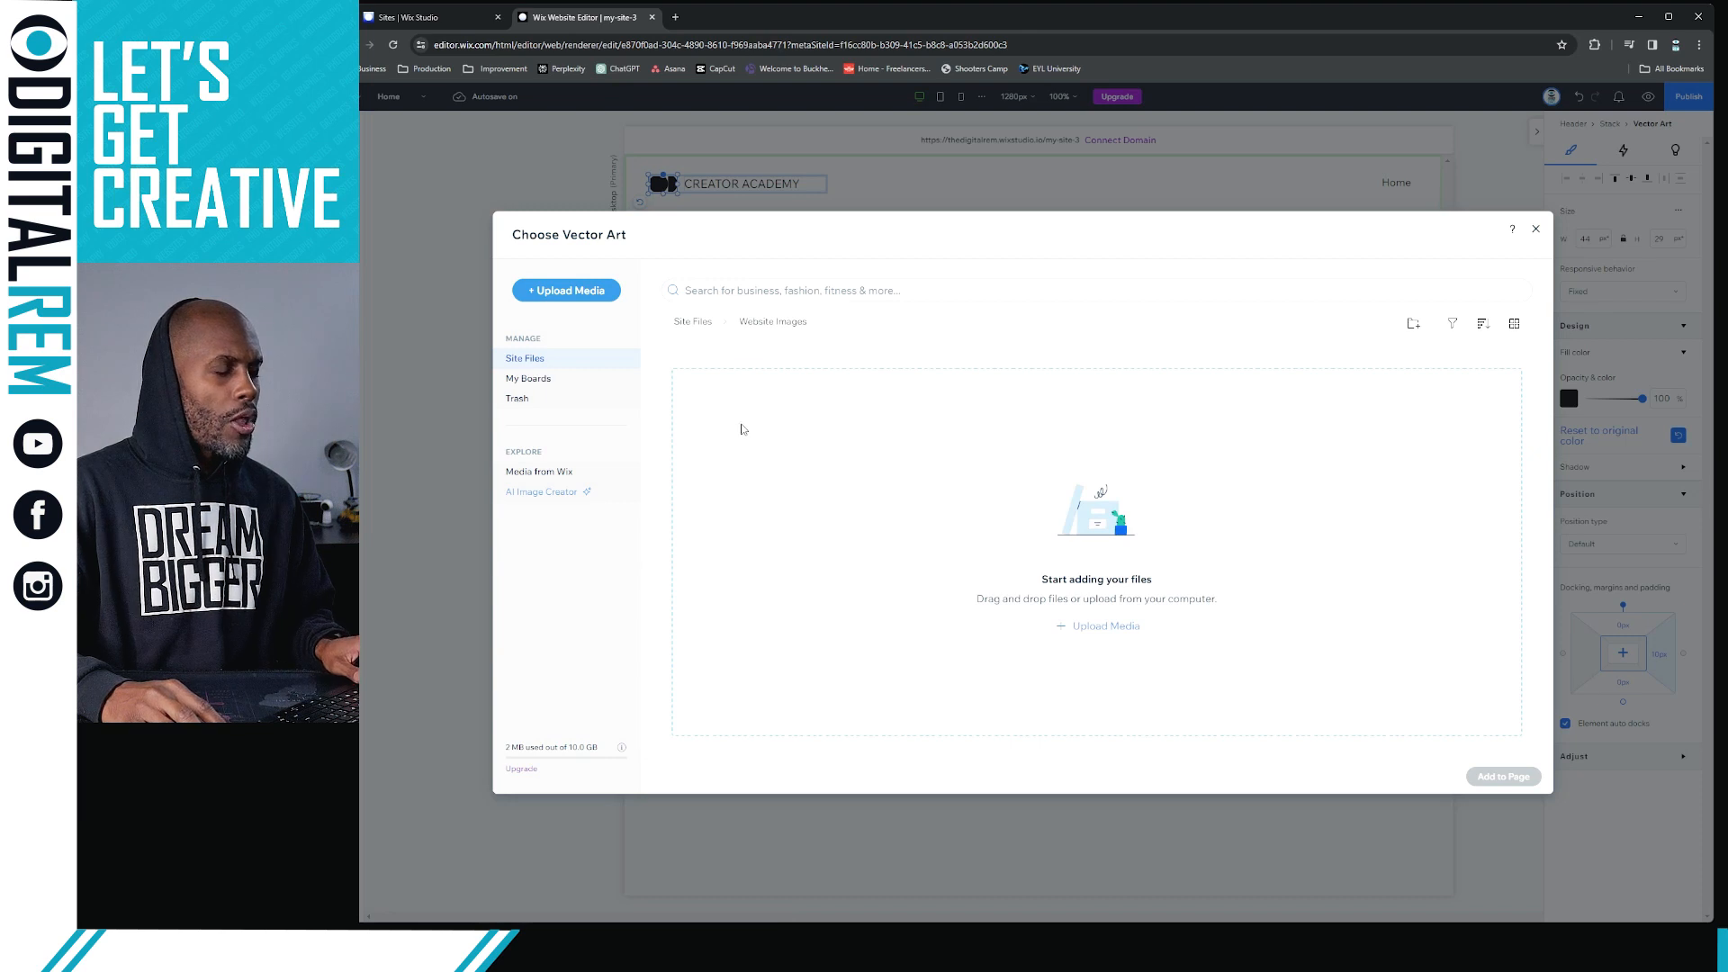
click(693, 321)
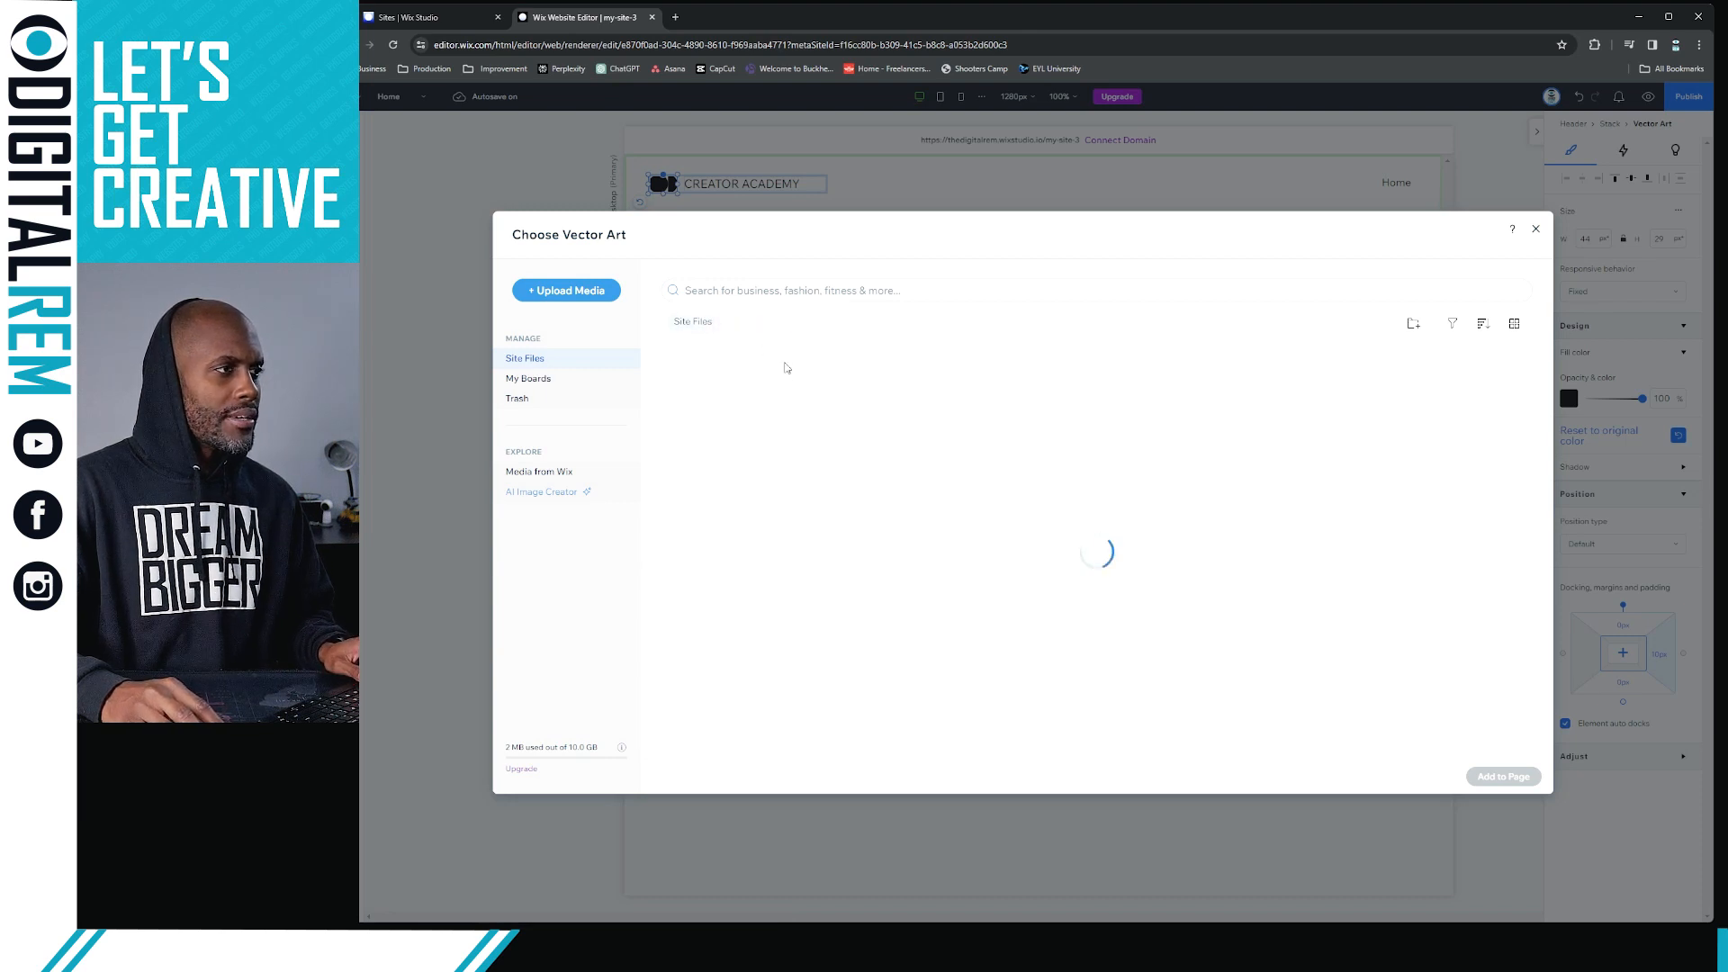
click(729, 476)
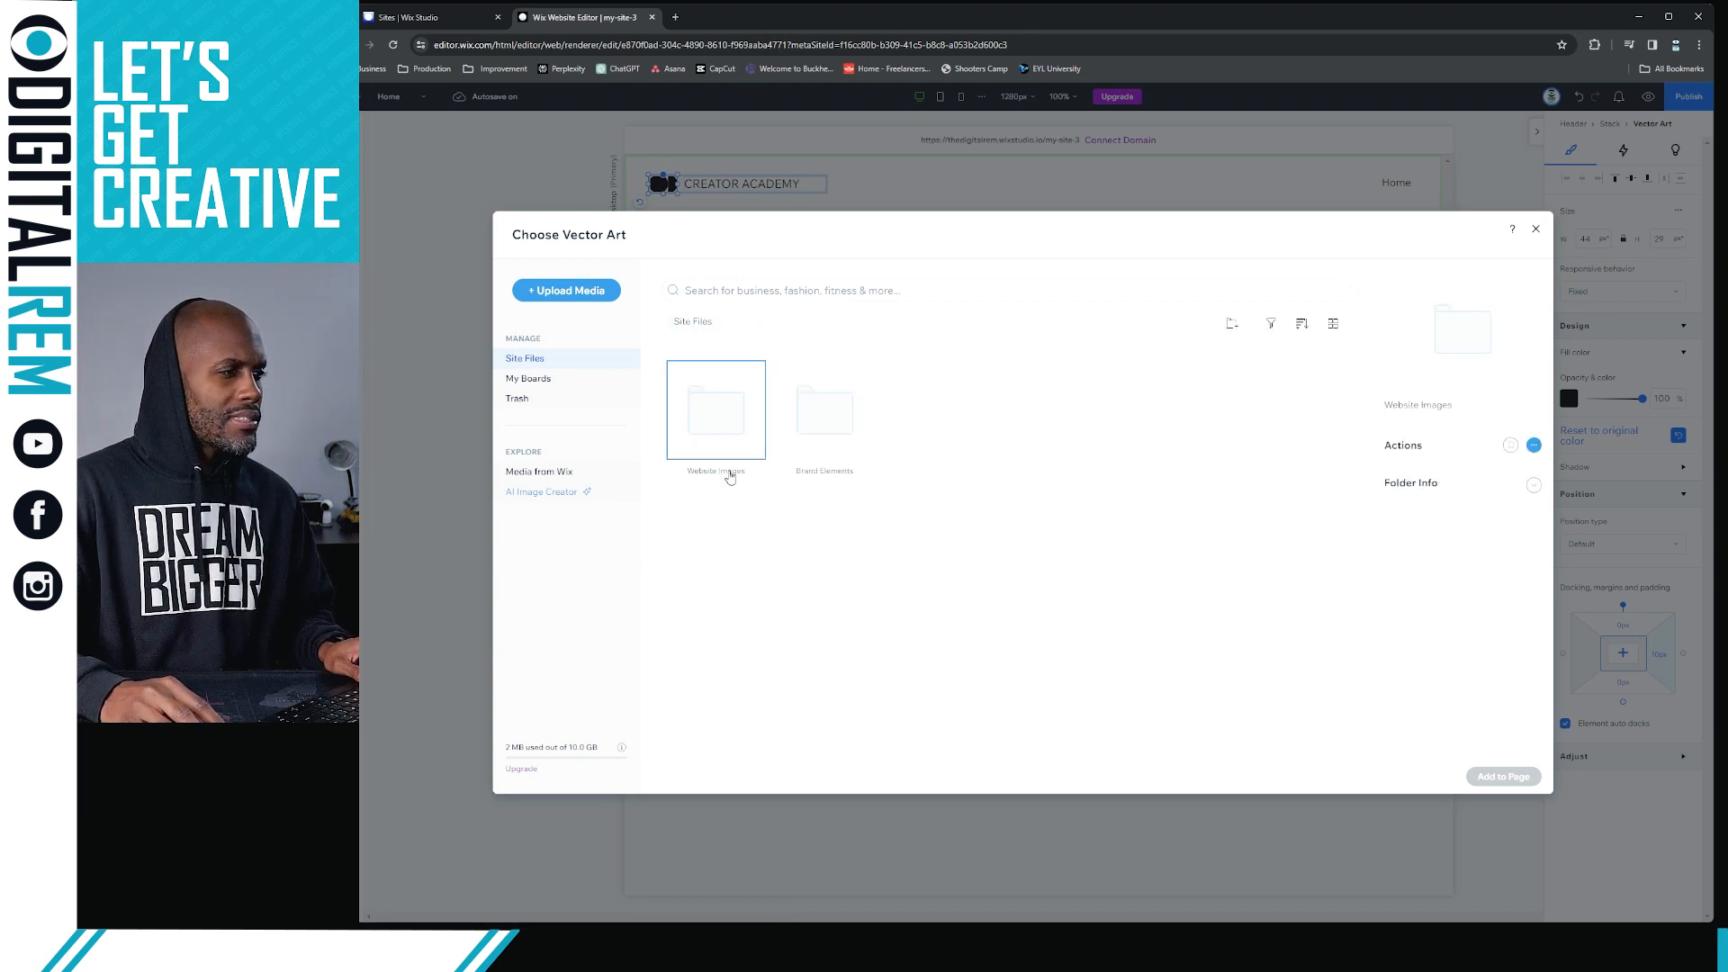
right_click(729, 476)
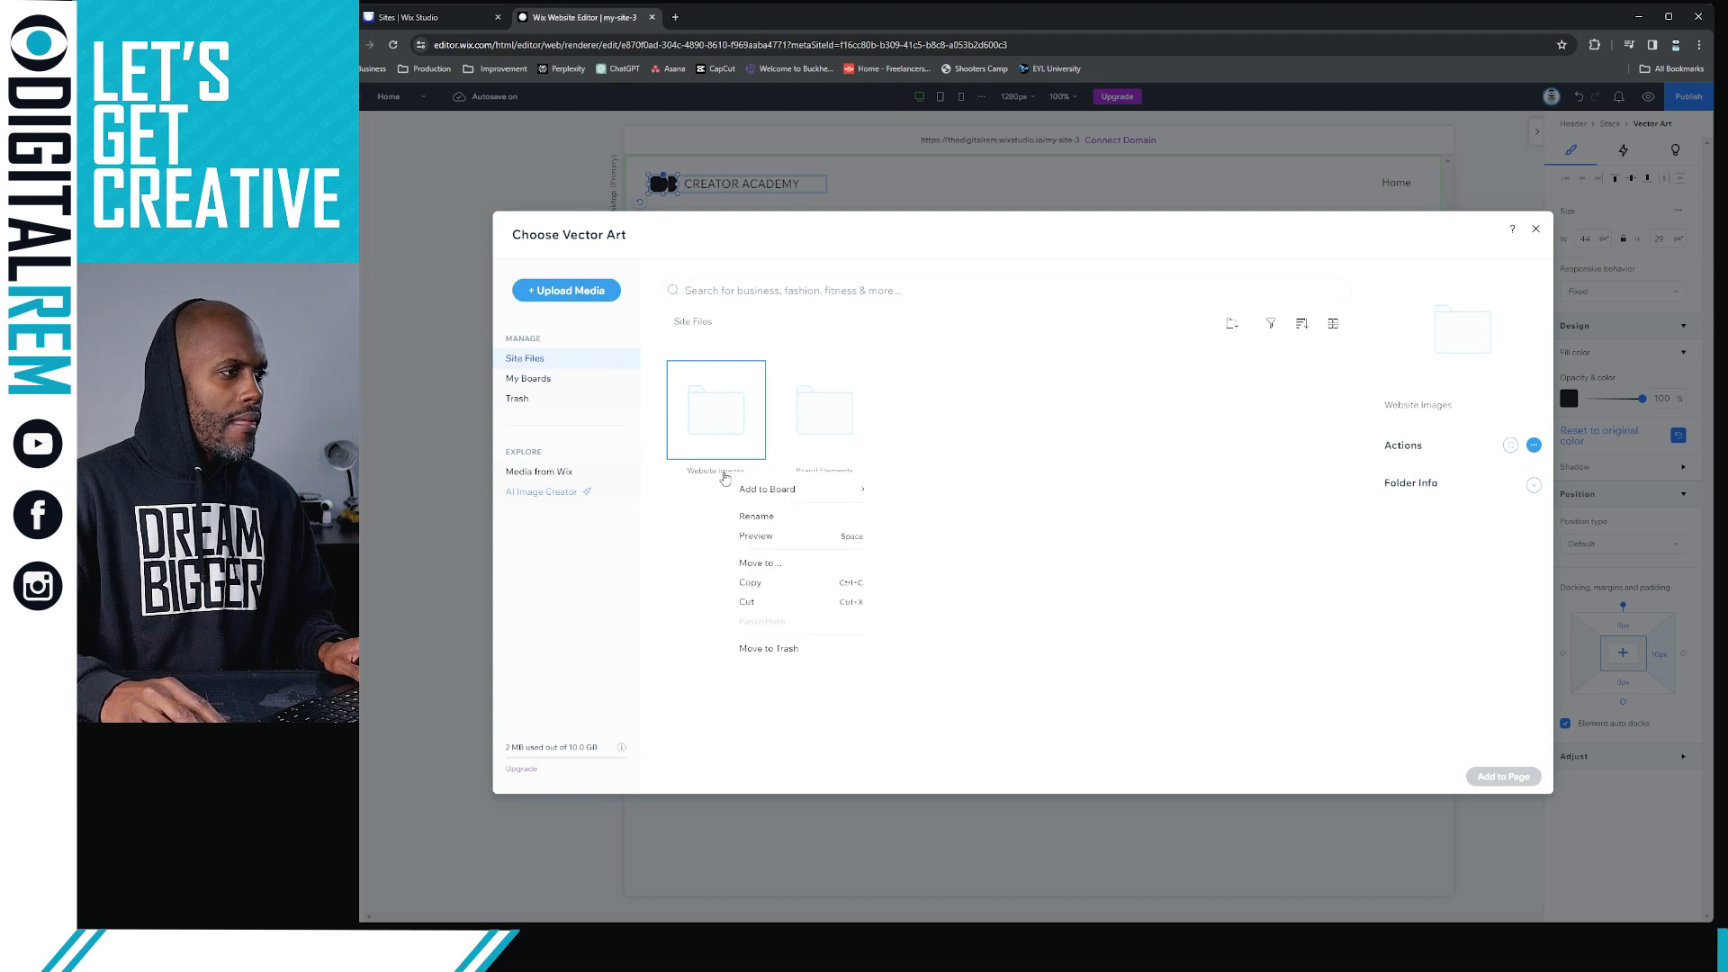
click(756, 515)
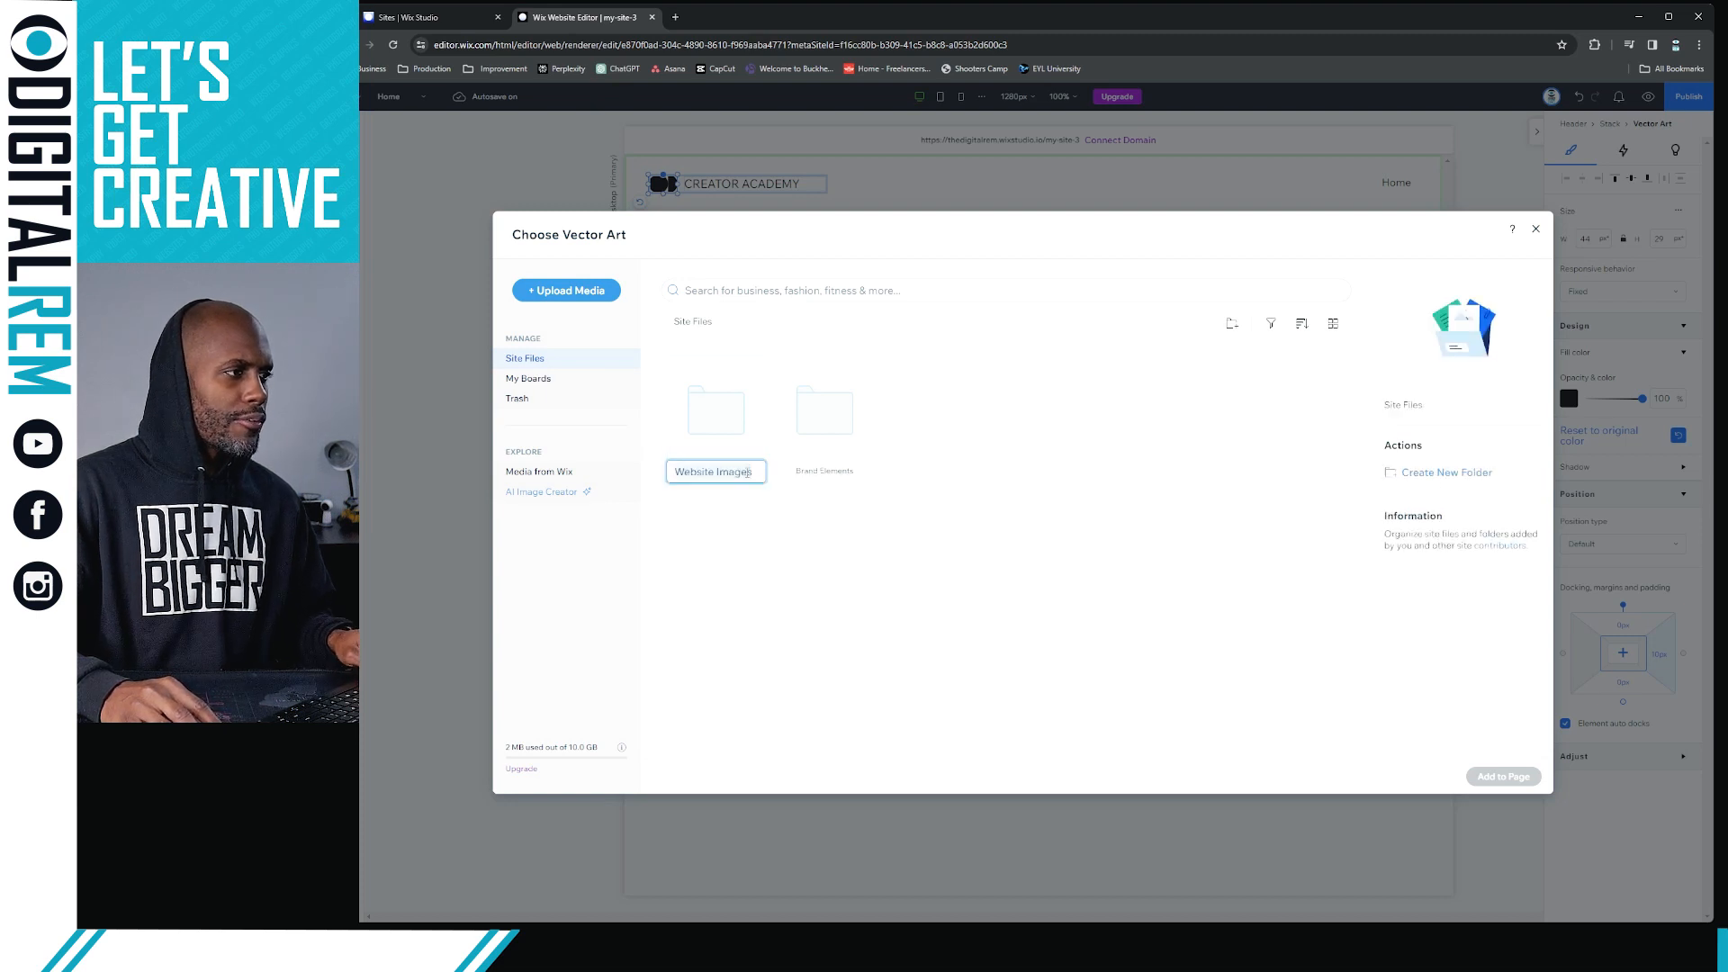
click(760, 472)
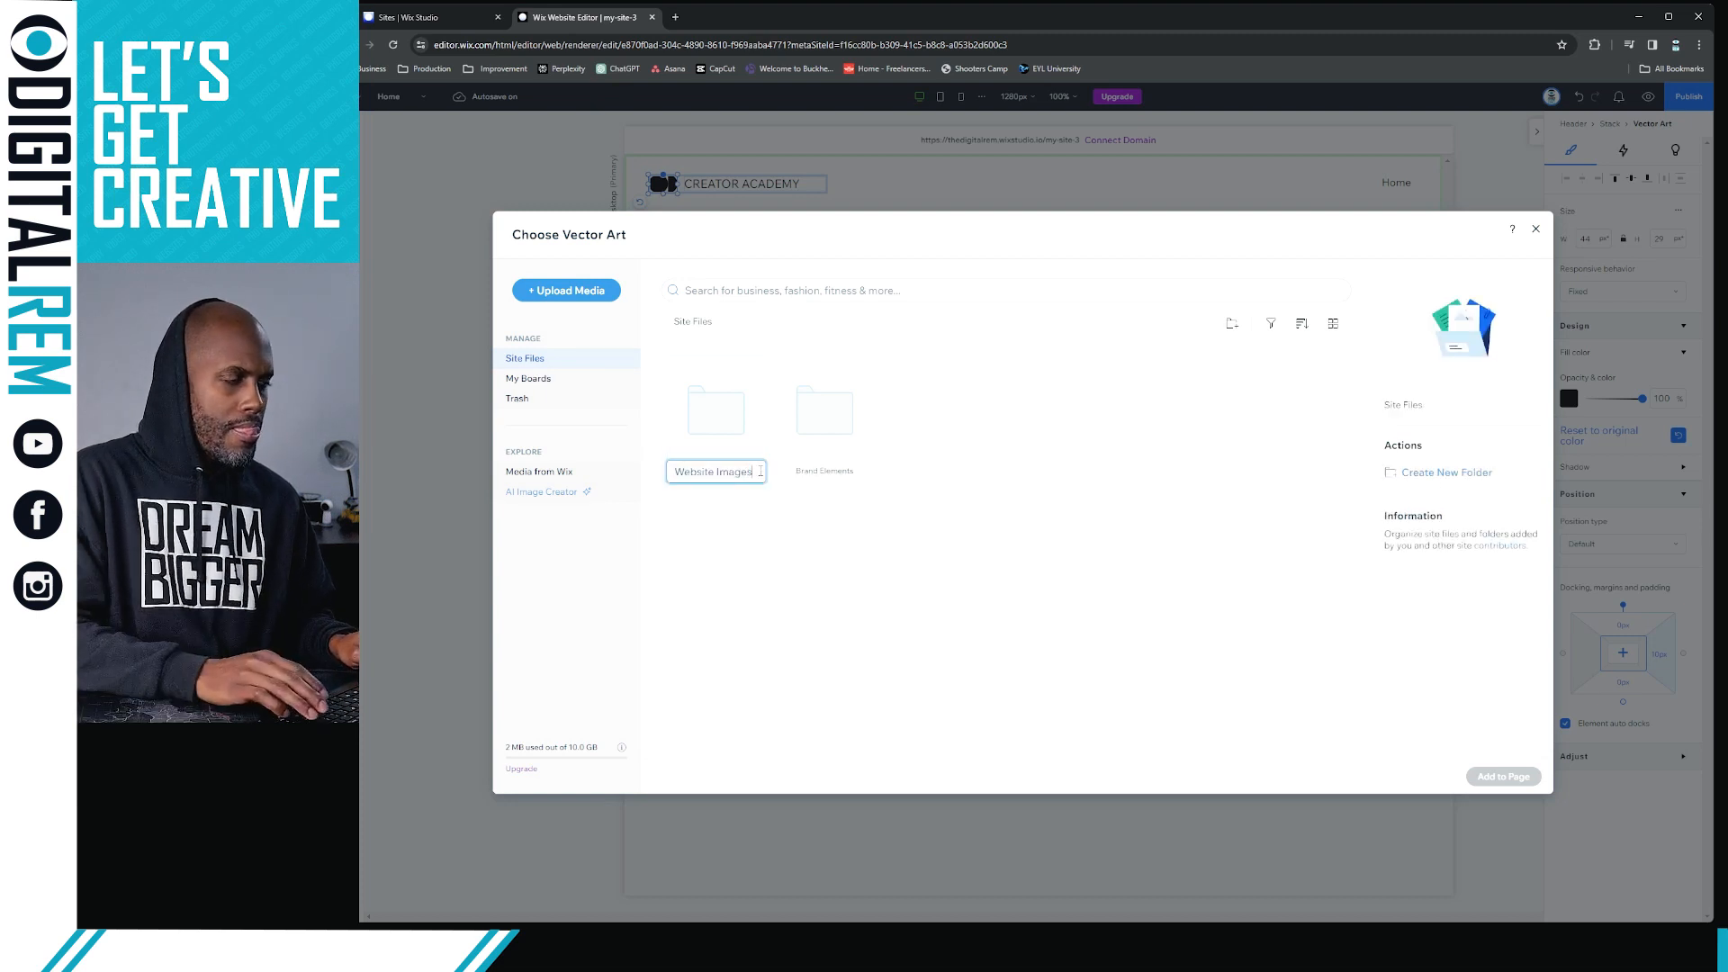
key(BackSpace)
key(BackSpace)
key(BackSpace)
key(BackSpace)
key(BackSpace)
key(BackSpace)
text(Media)
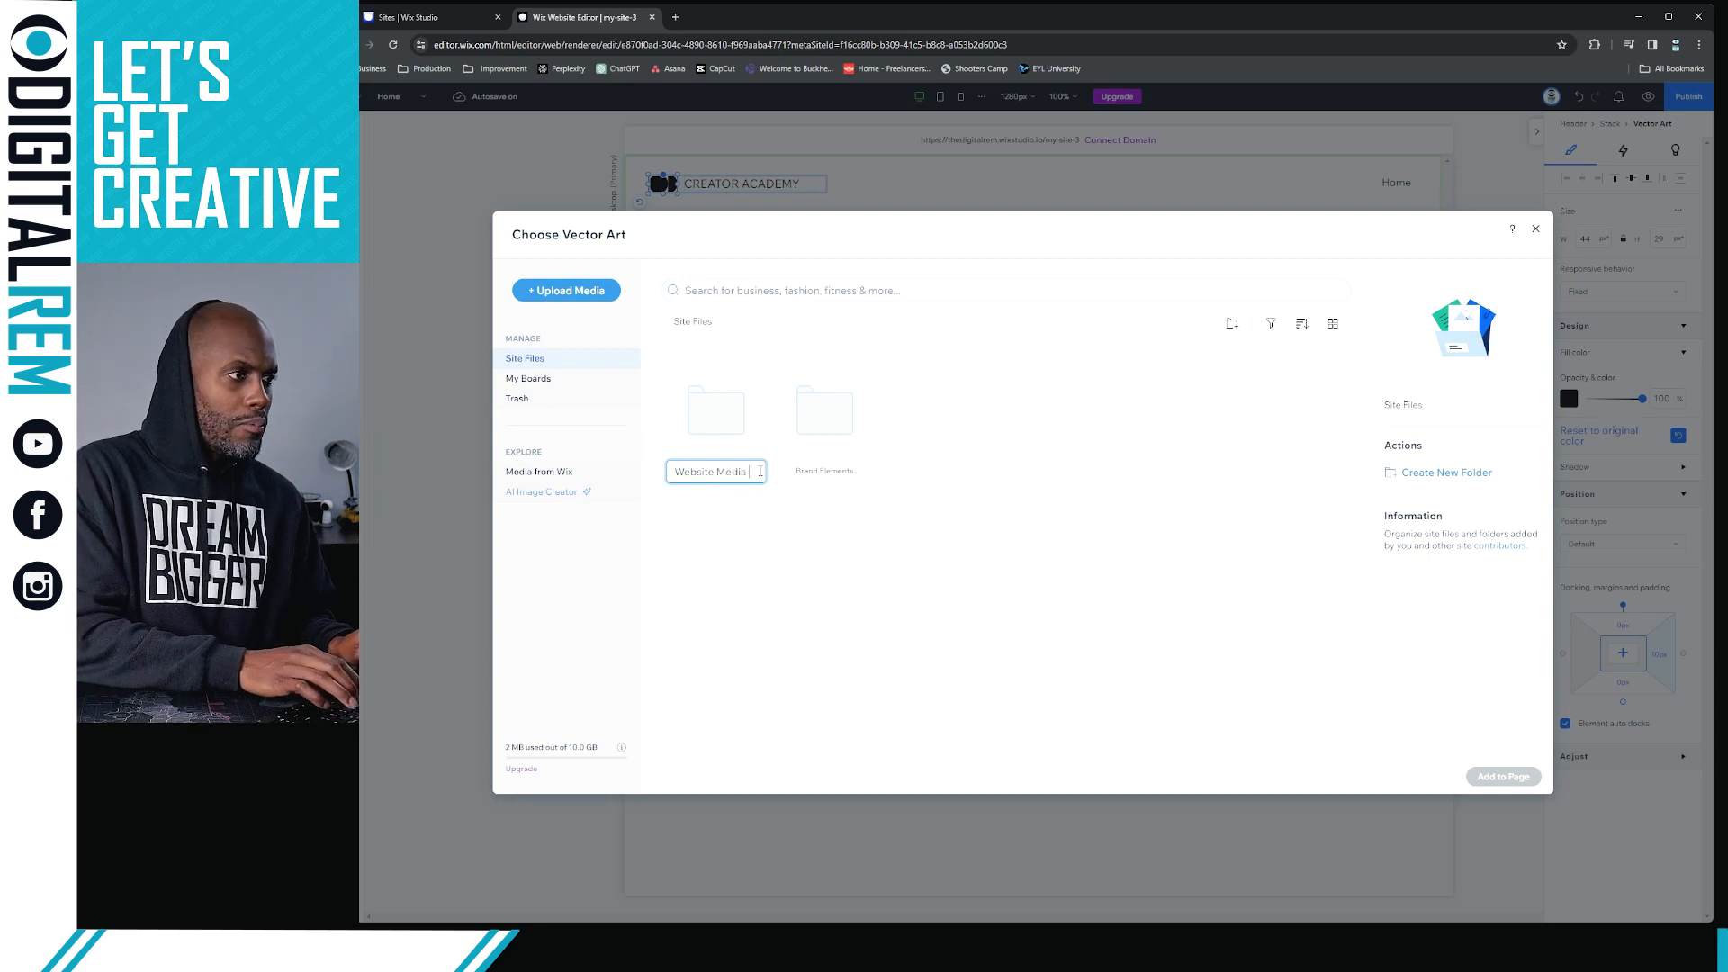
key(Return)
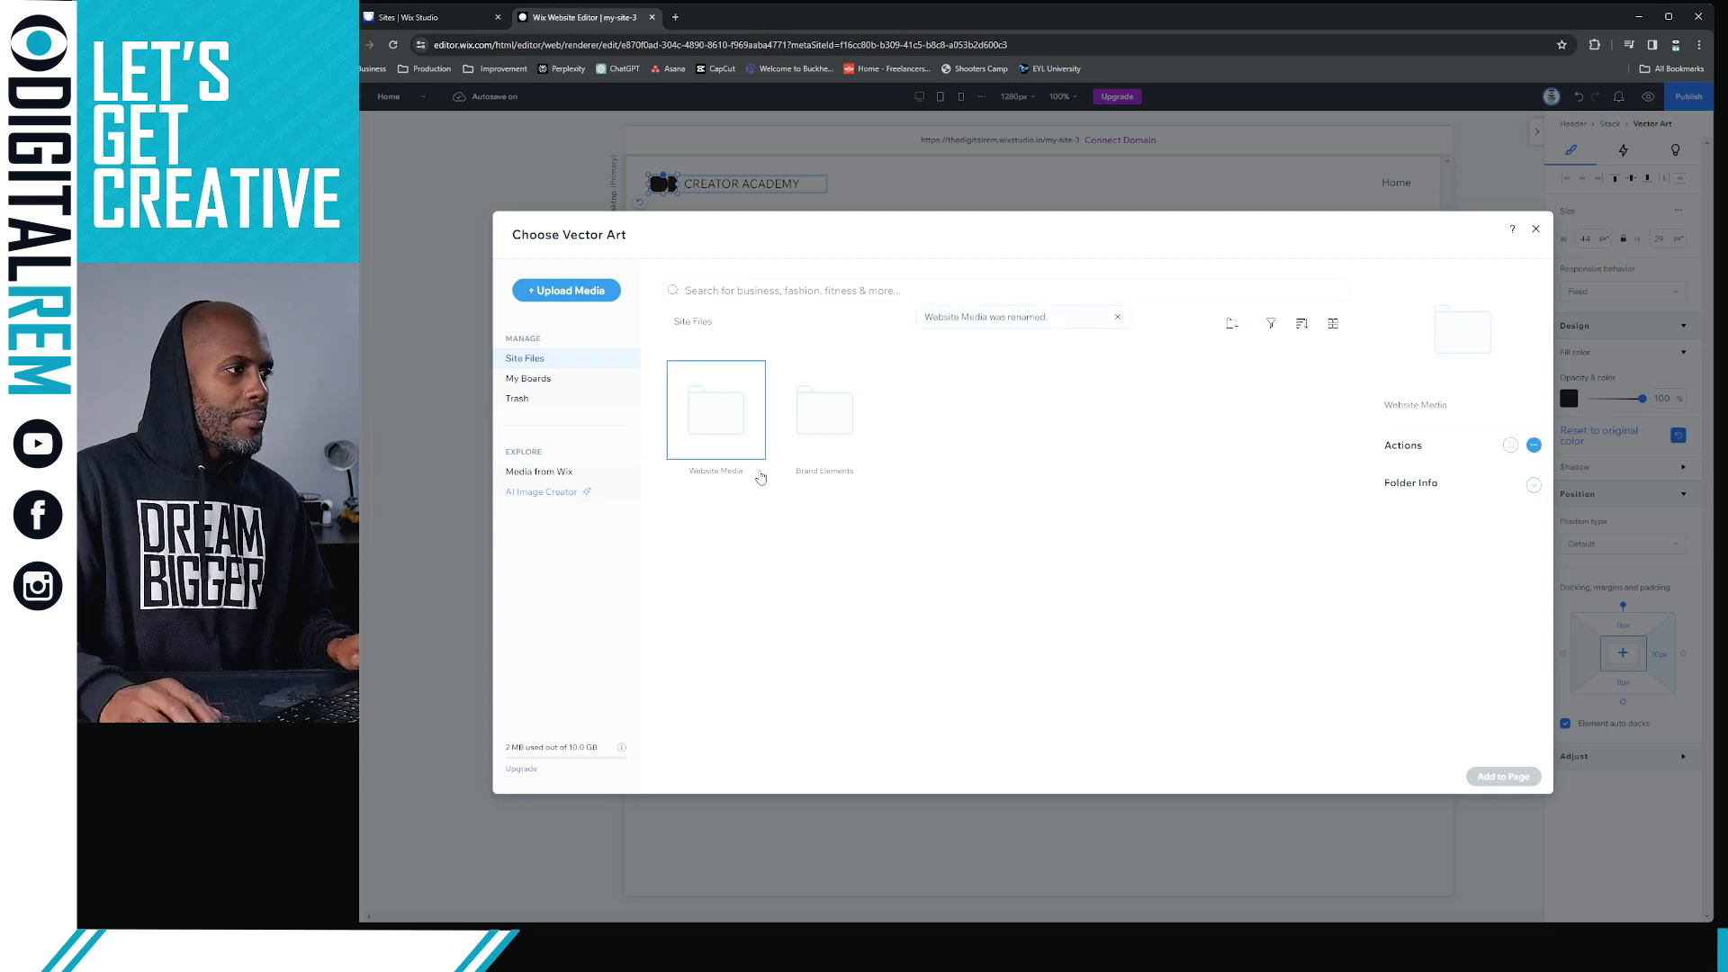
Open the Website Media folder and create a subfolder named "Videos" in it
double_click(730, 432)
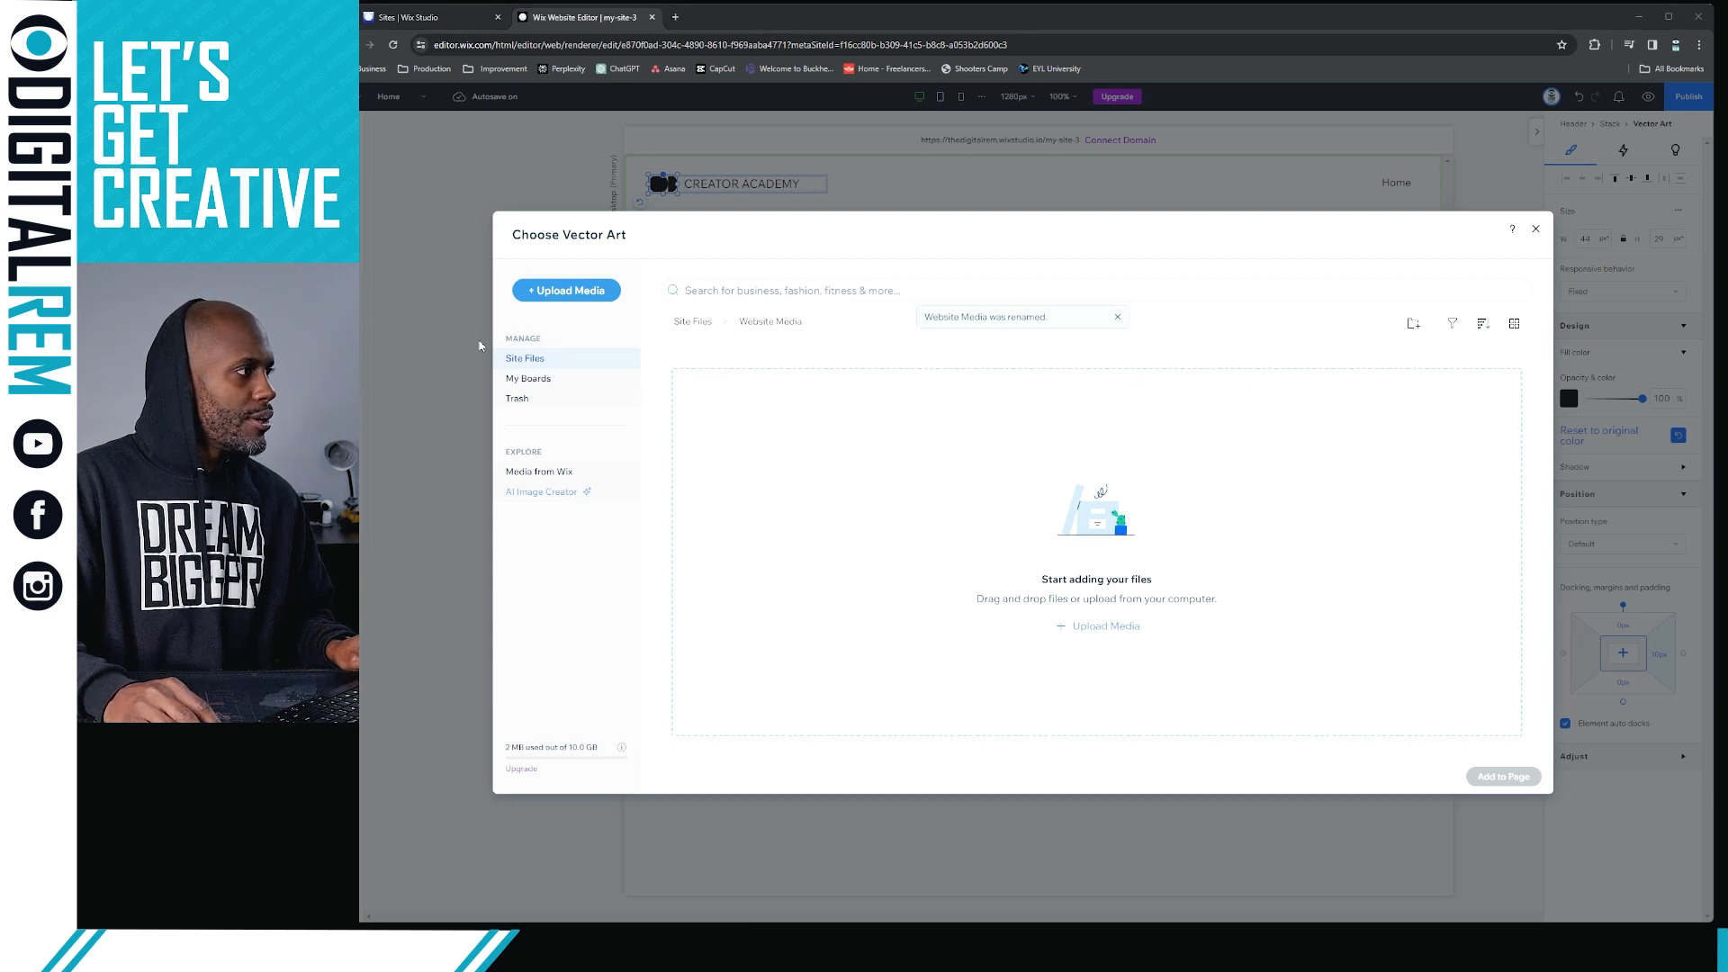
right_click(795, 421)
click(866, 441)
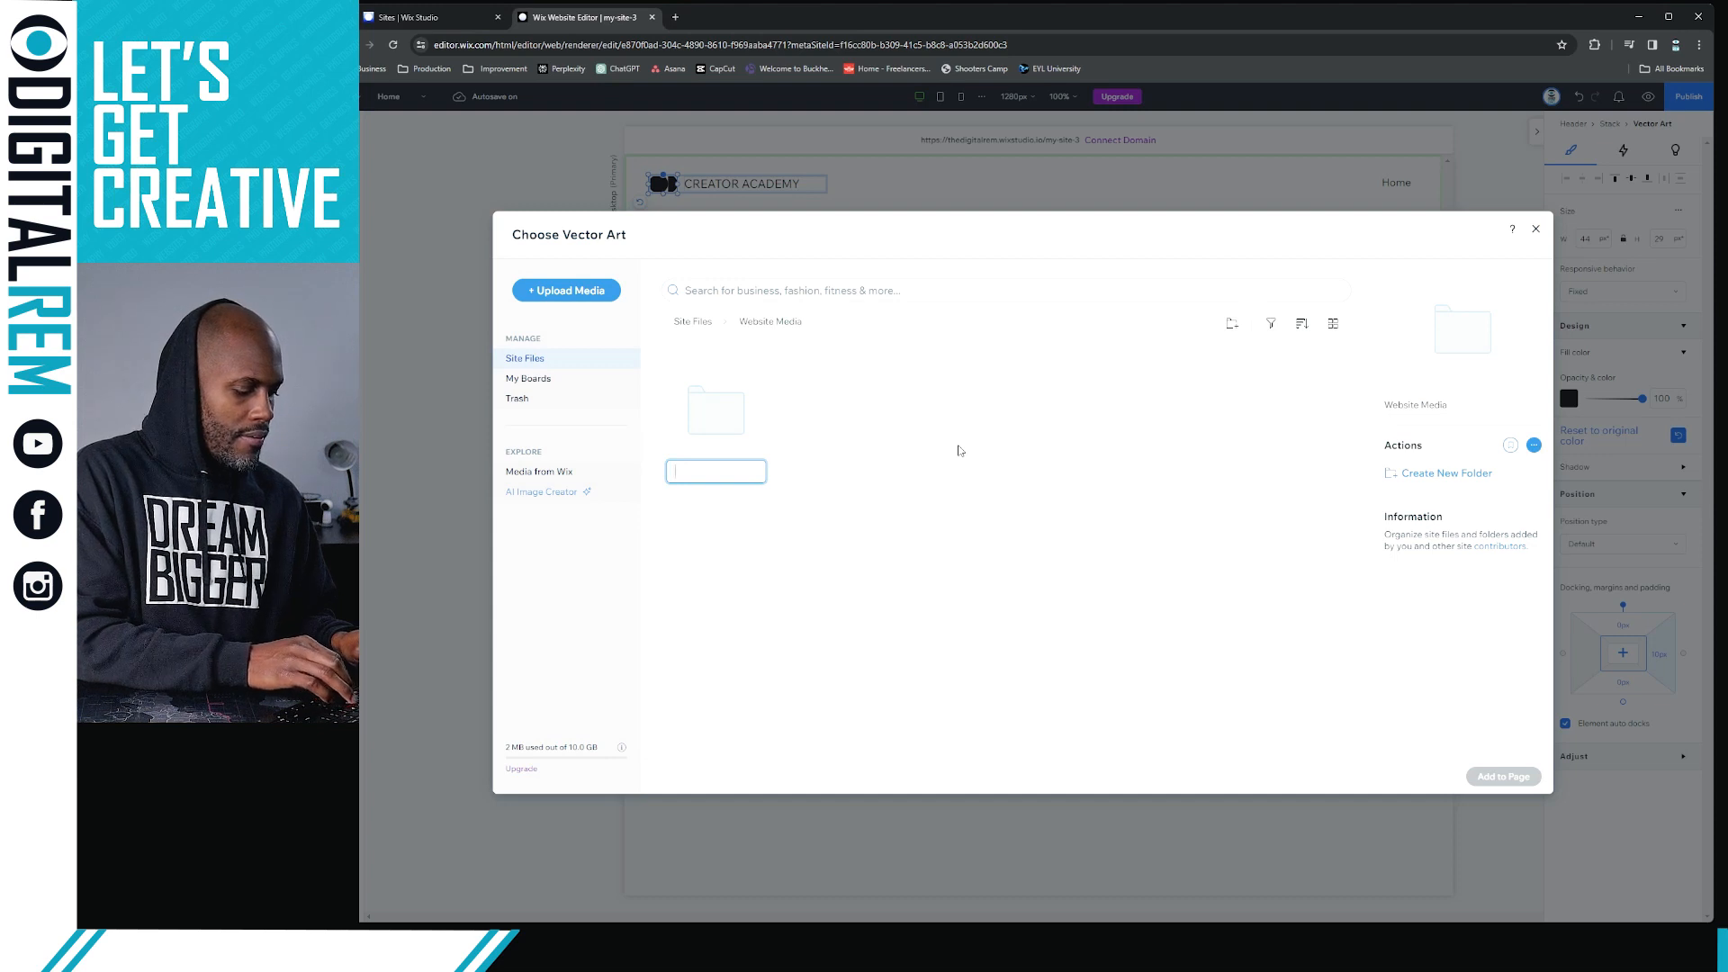
text(Videos)
key(Return)
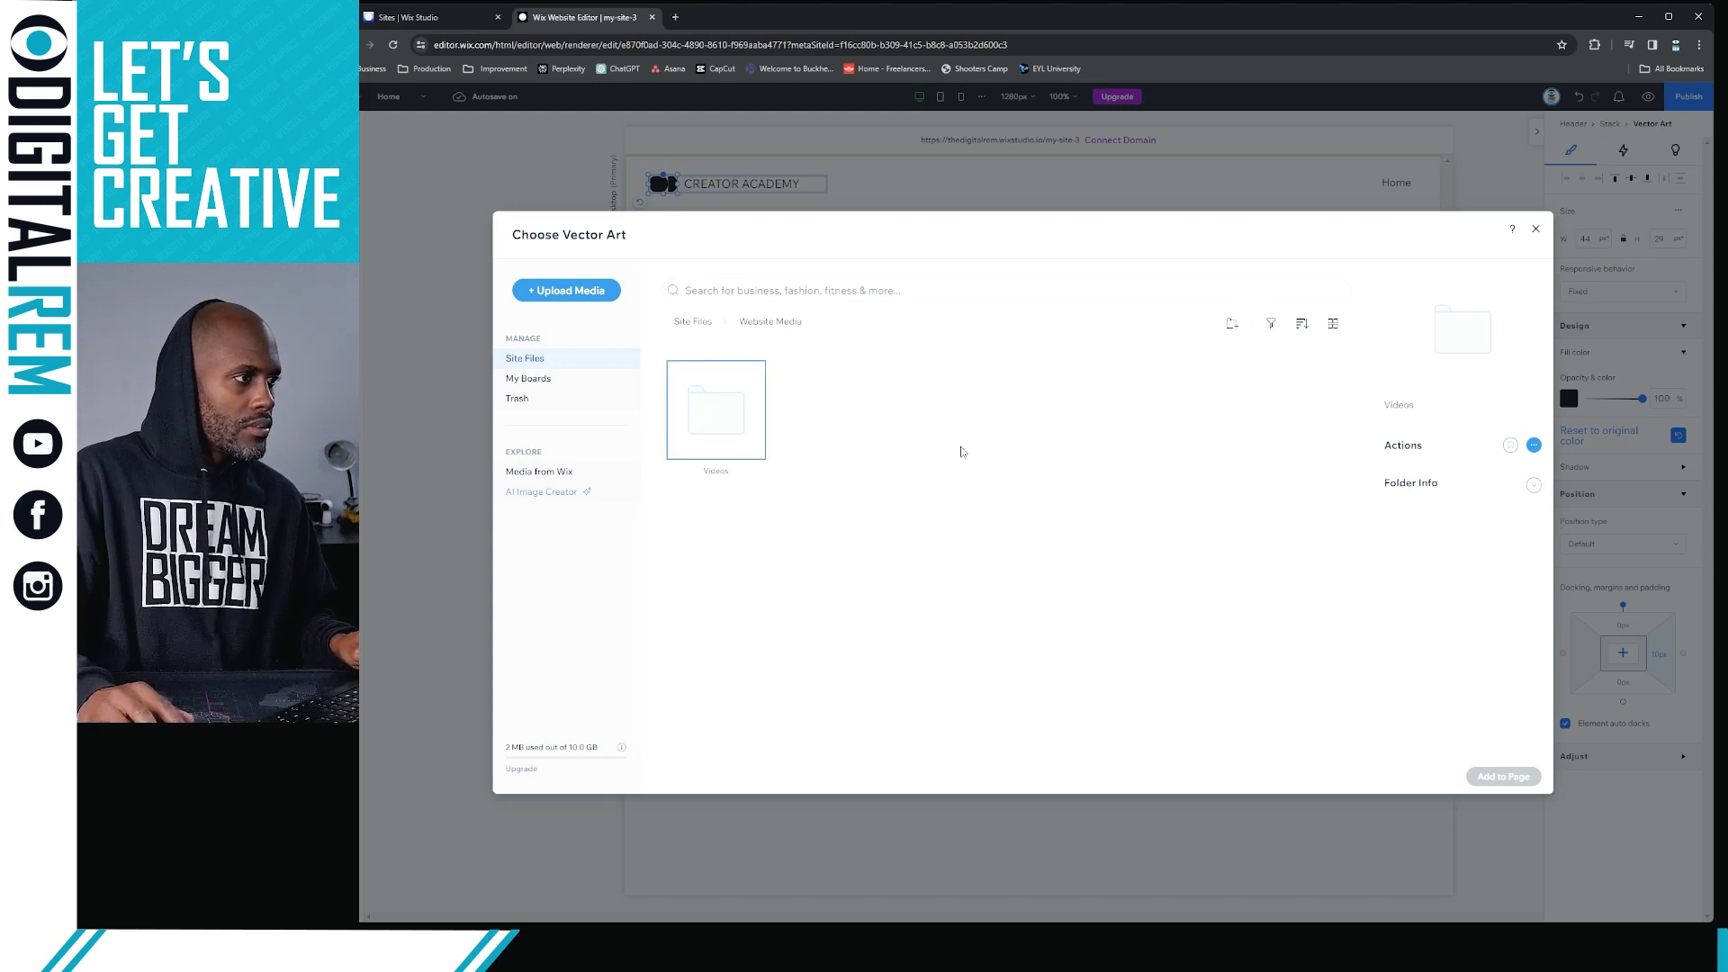
Create a second subfolder named "Photos" inside the Website Media folder
right_click(958, 451)
click(990, 470)
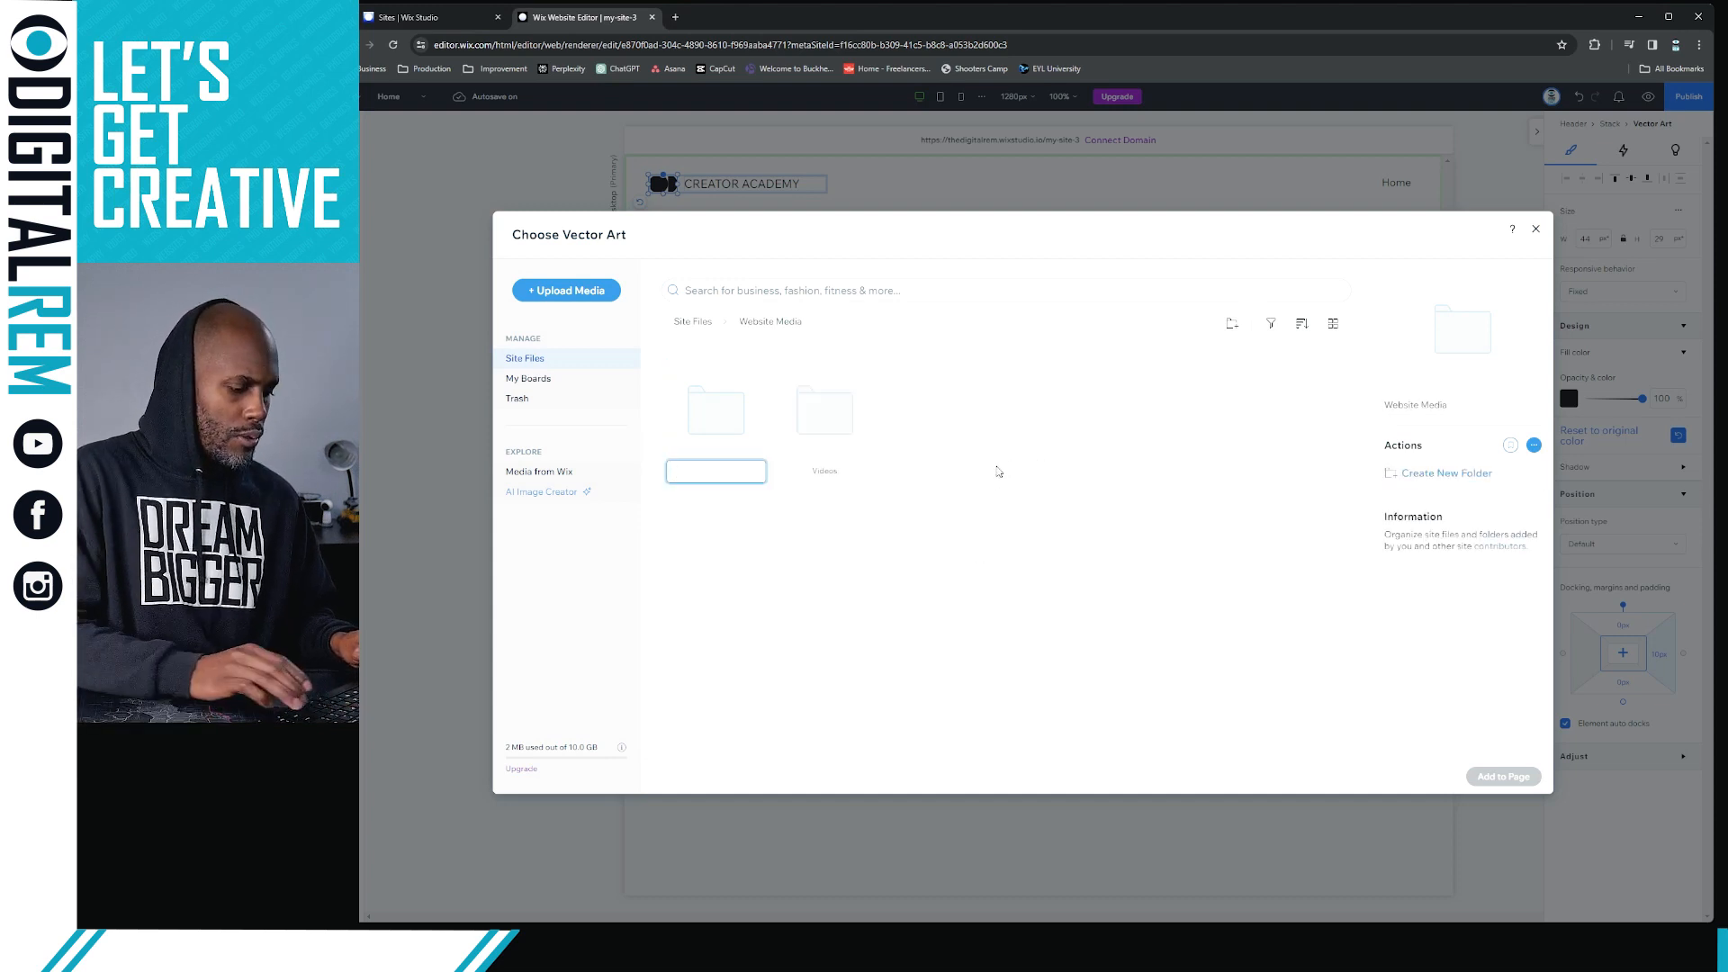
text(Photos)
key(Return)
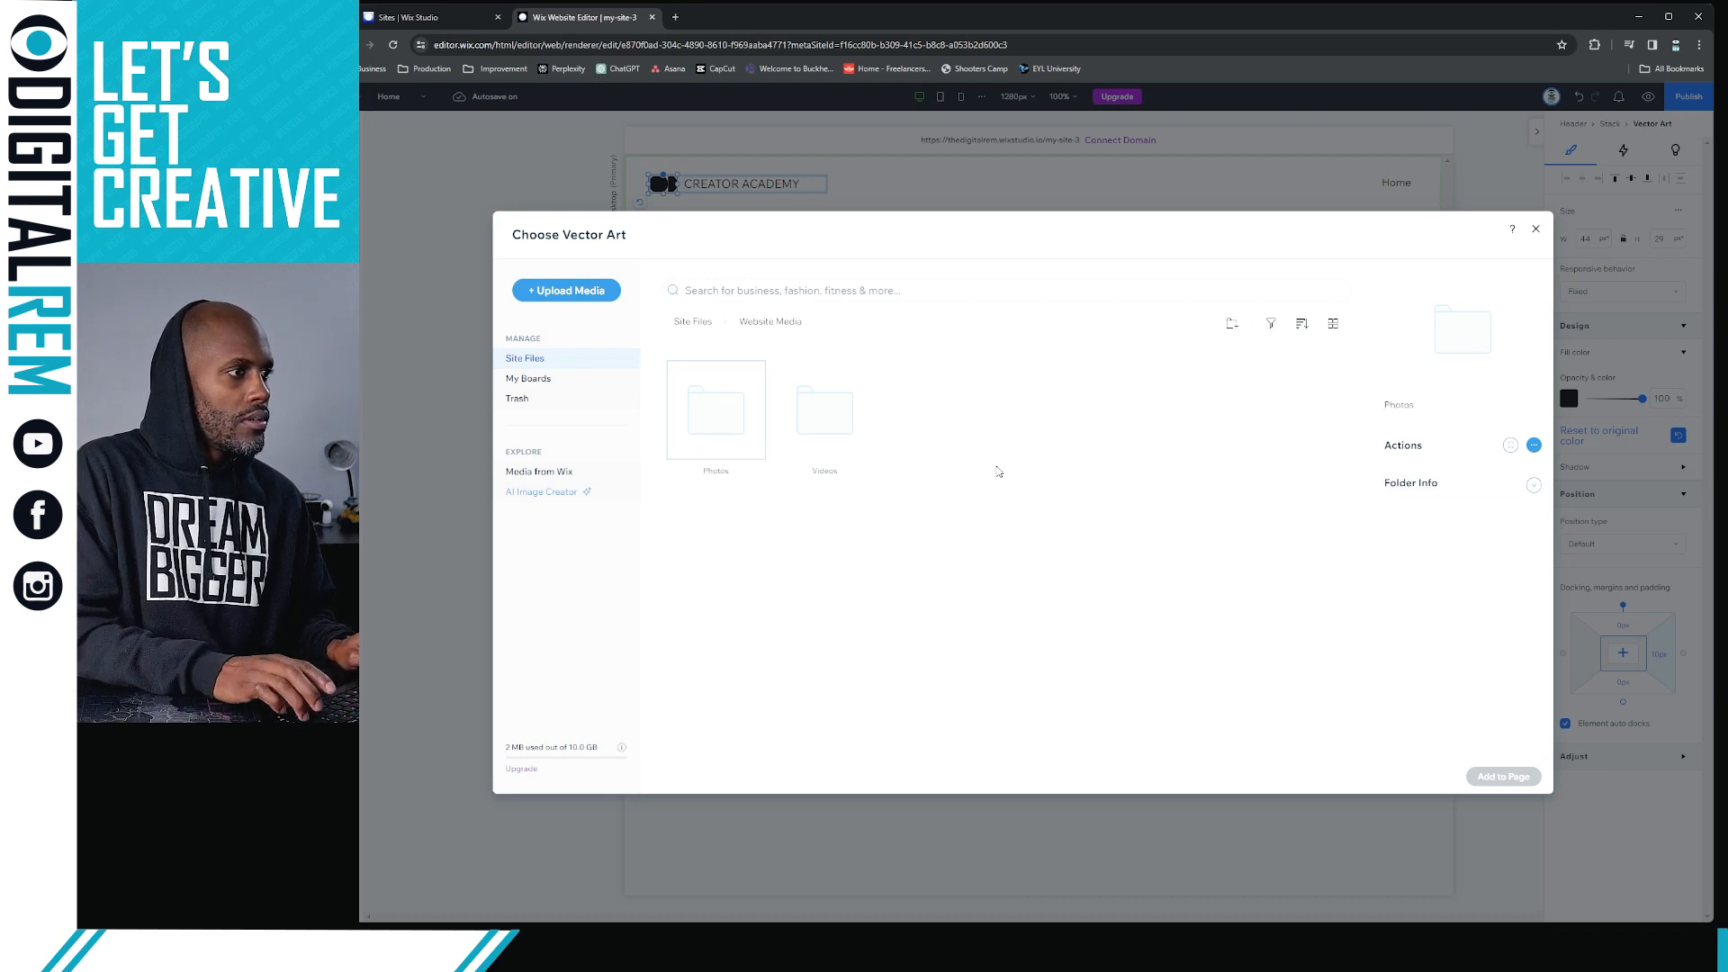
Upload Animated_ProfilePic.mp4 into the Videos folder of Website Media, and return to the top level of Site Files
click(794, 419)
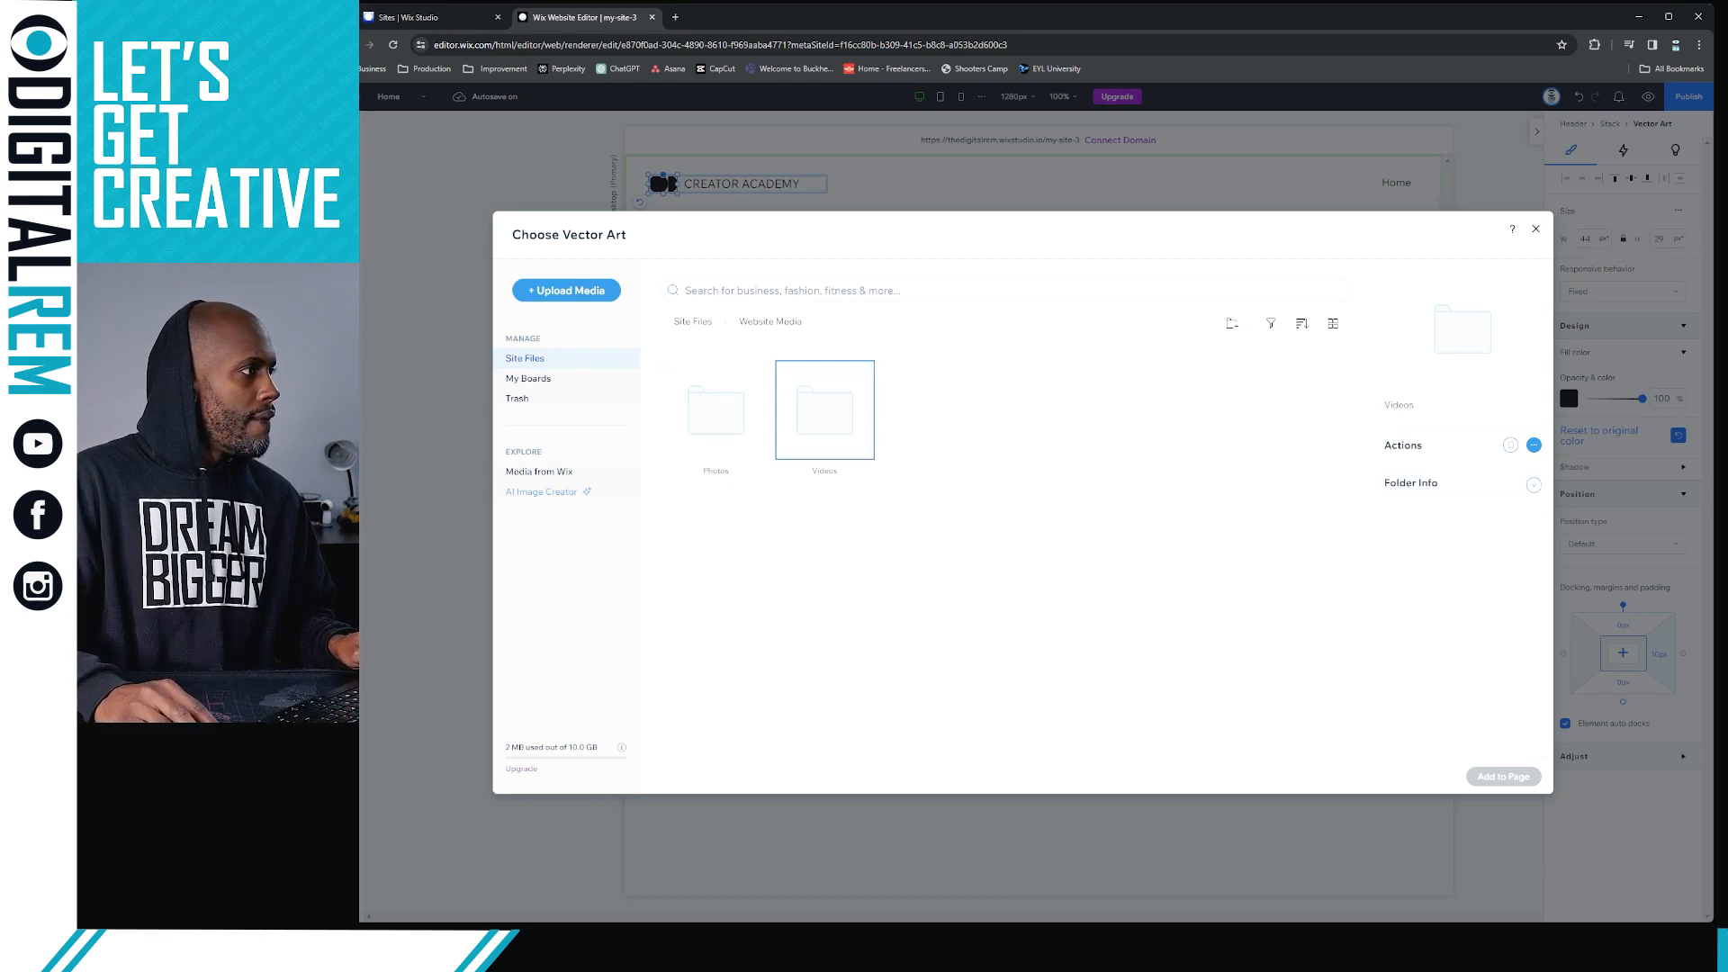
double_click(801, 416)
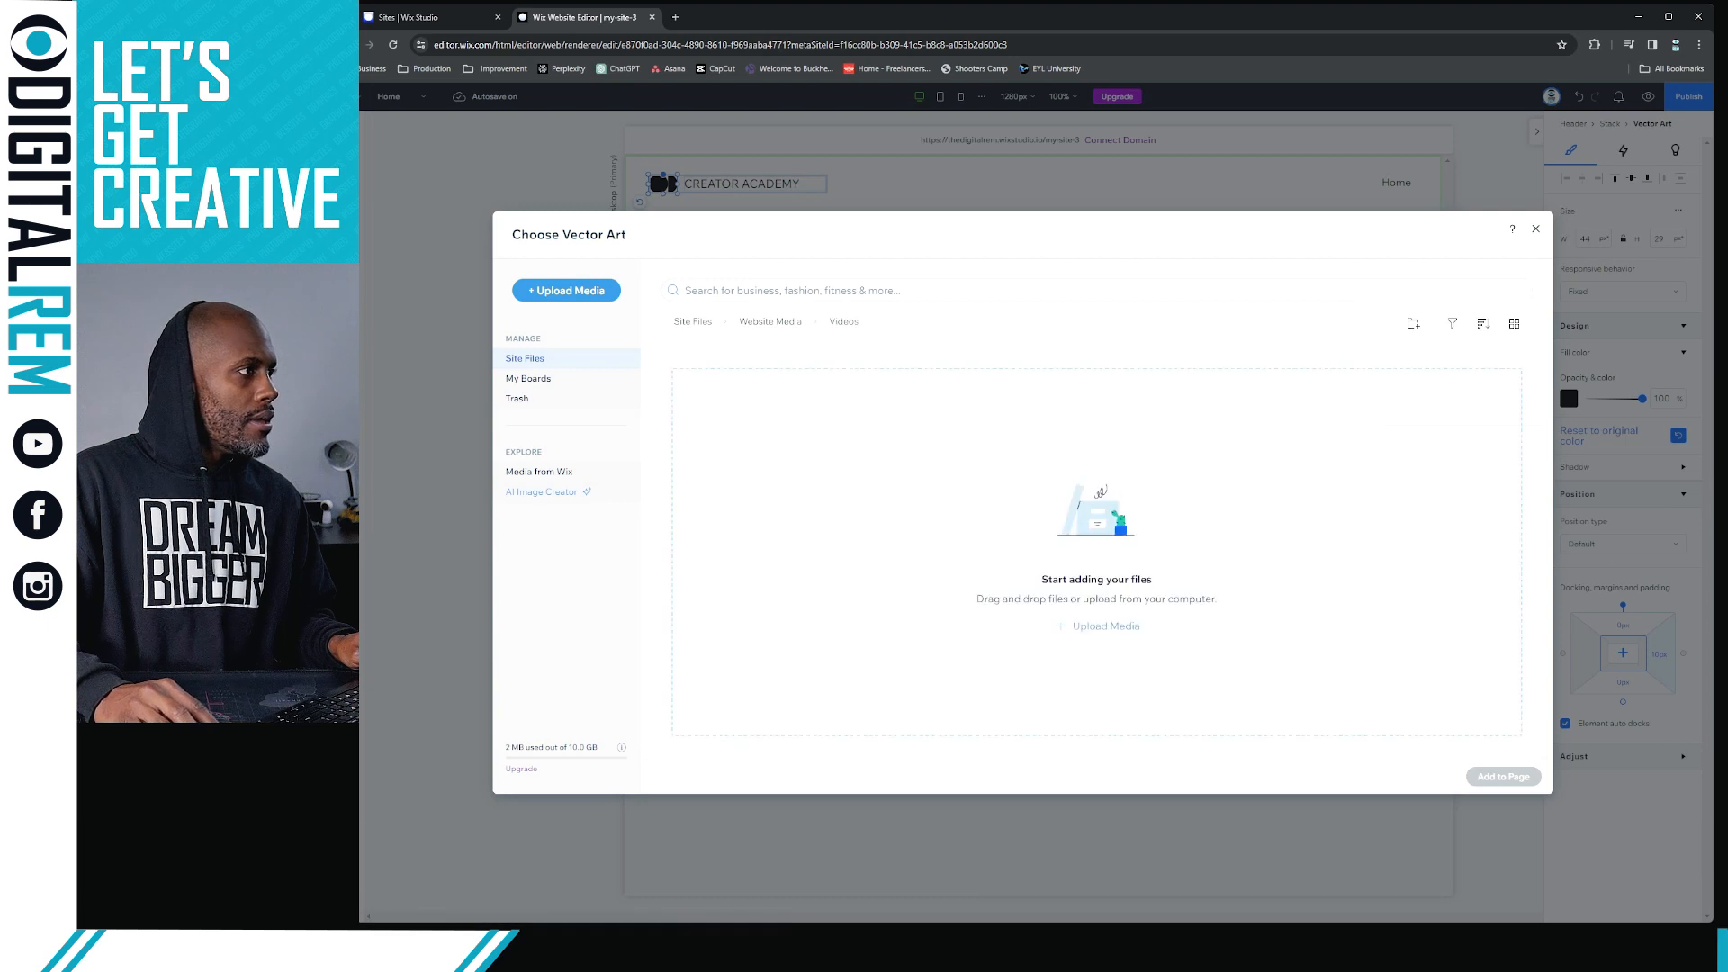
drag(360, 383, 894, 462)
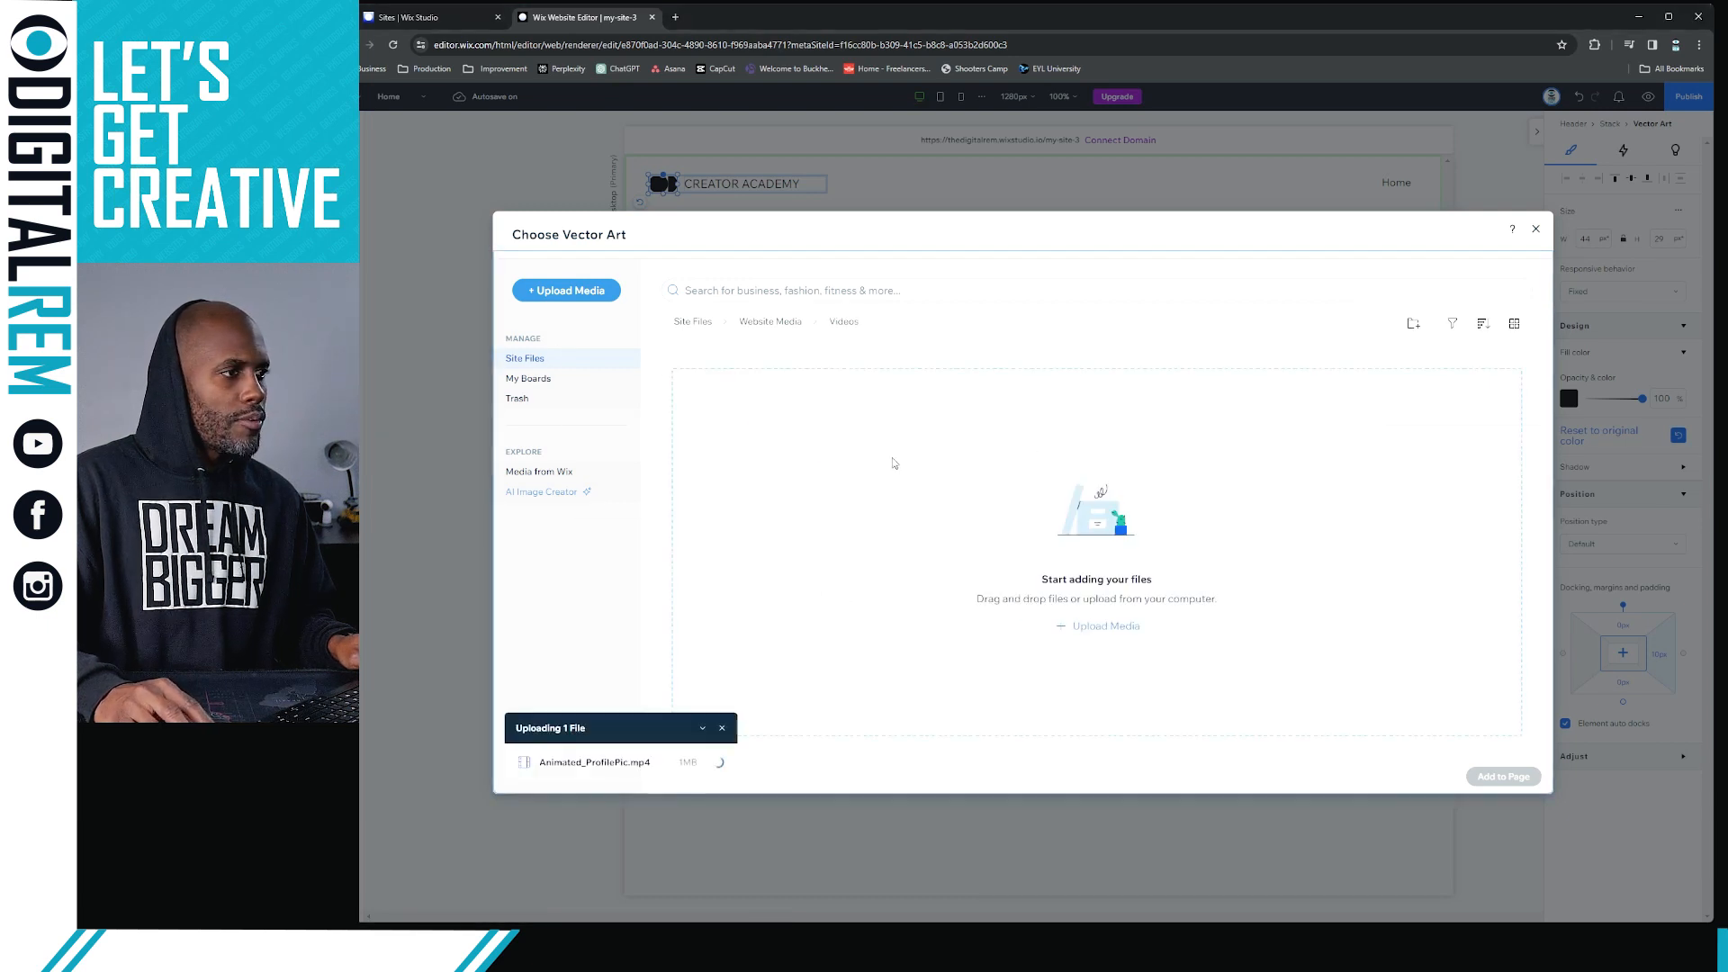
click(772, 324)
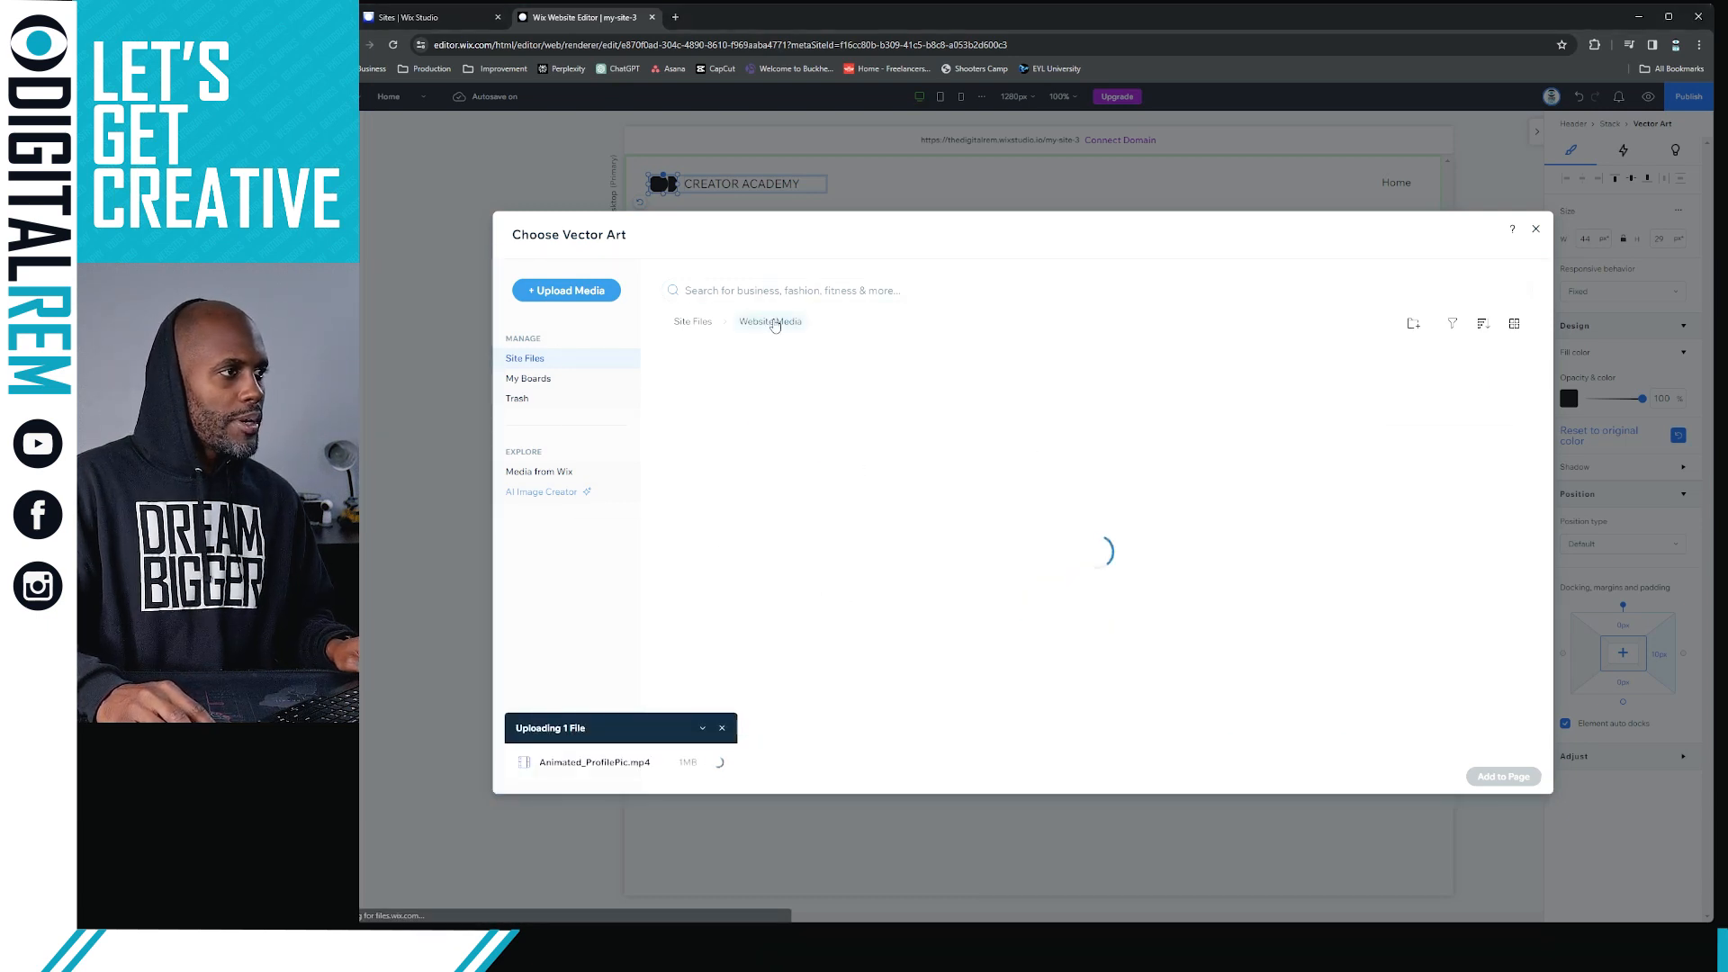
double_click(830, 438)
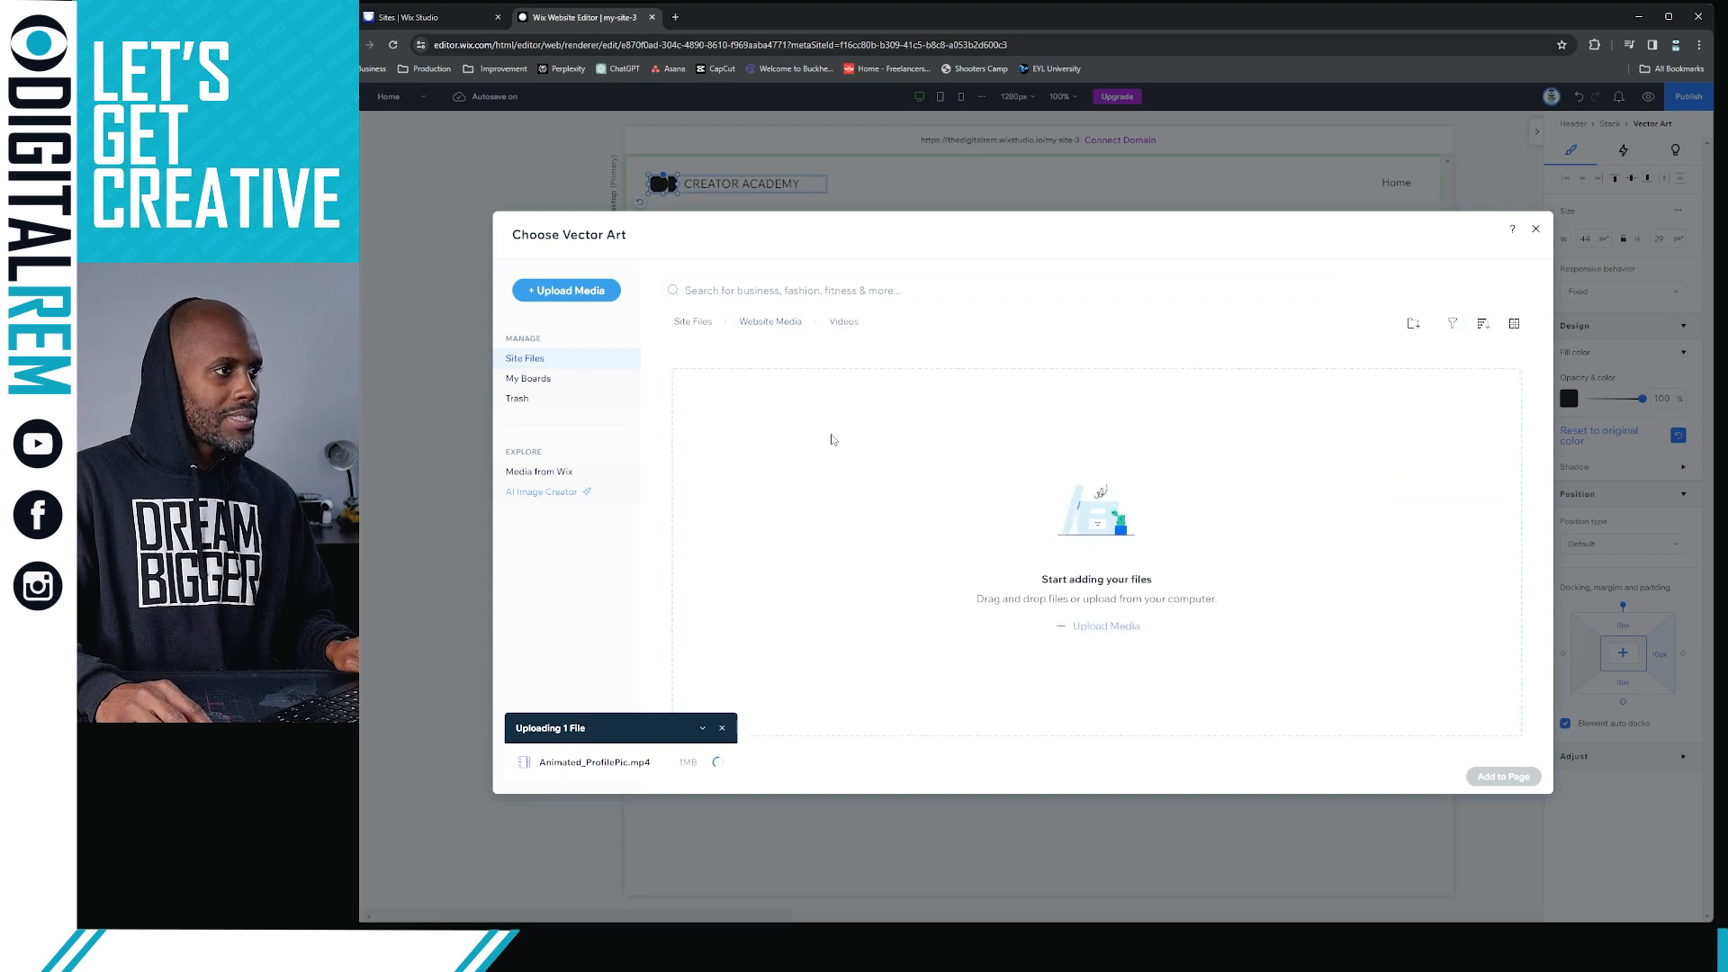
click(772, 324)
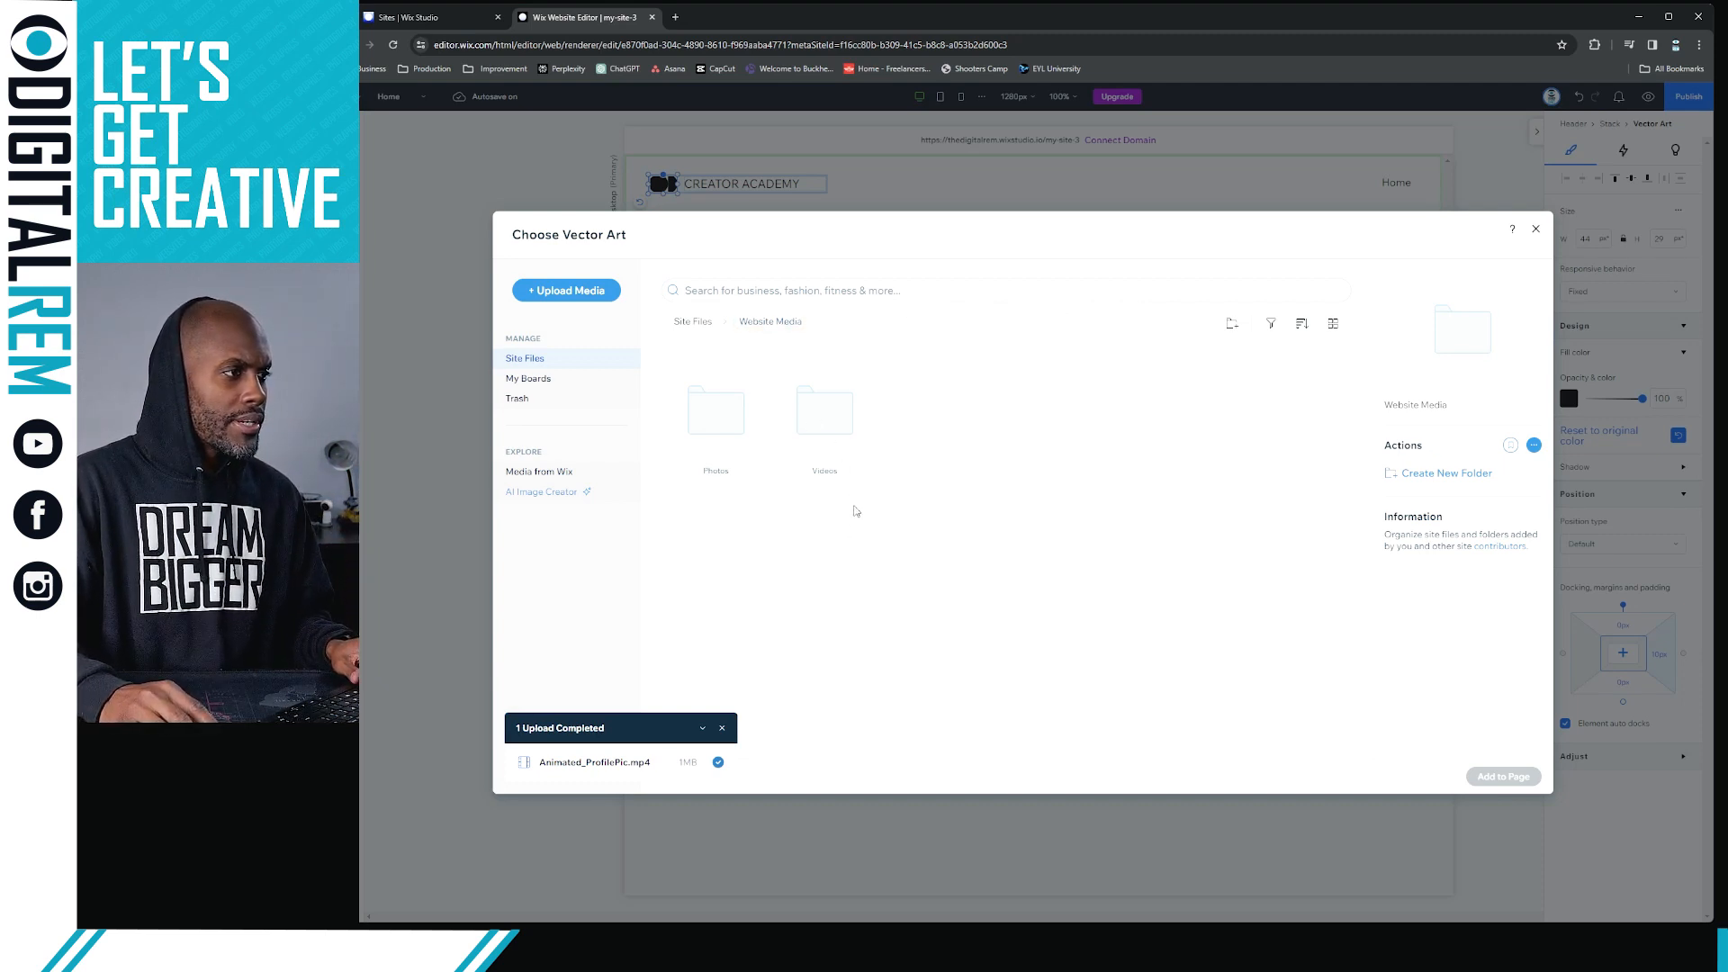
click(706, 330)
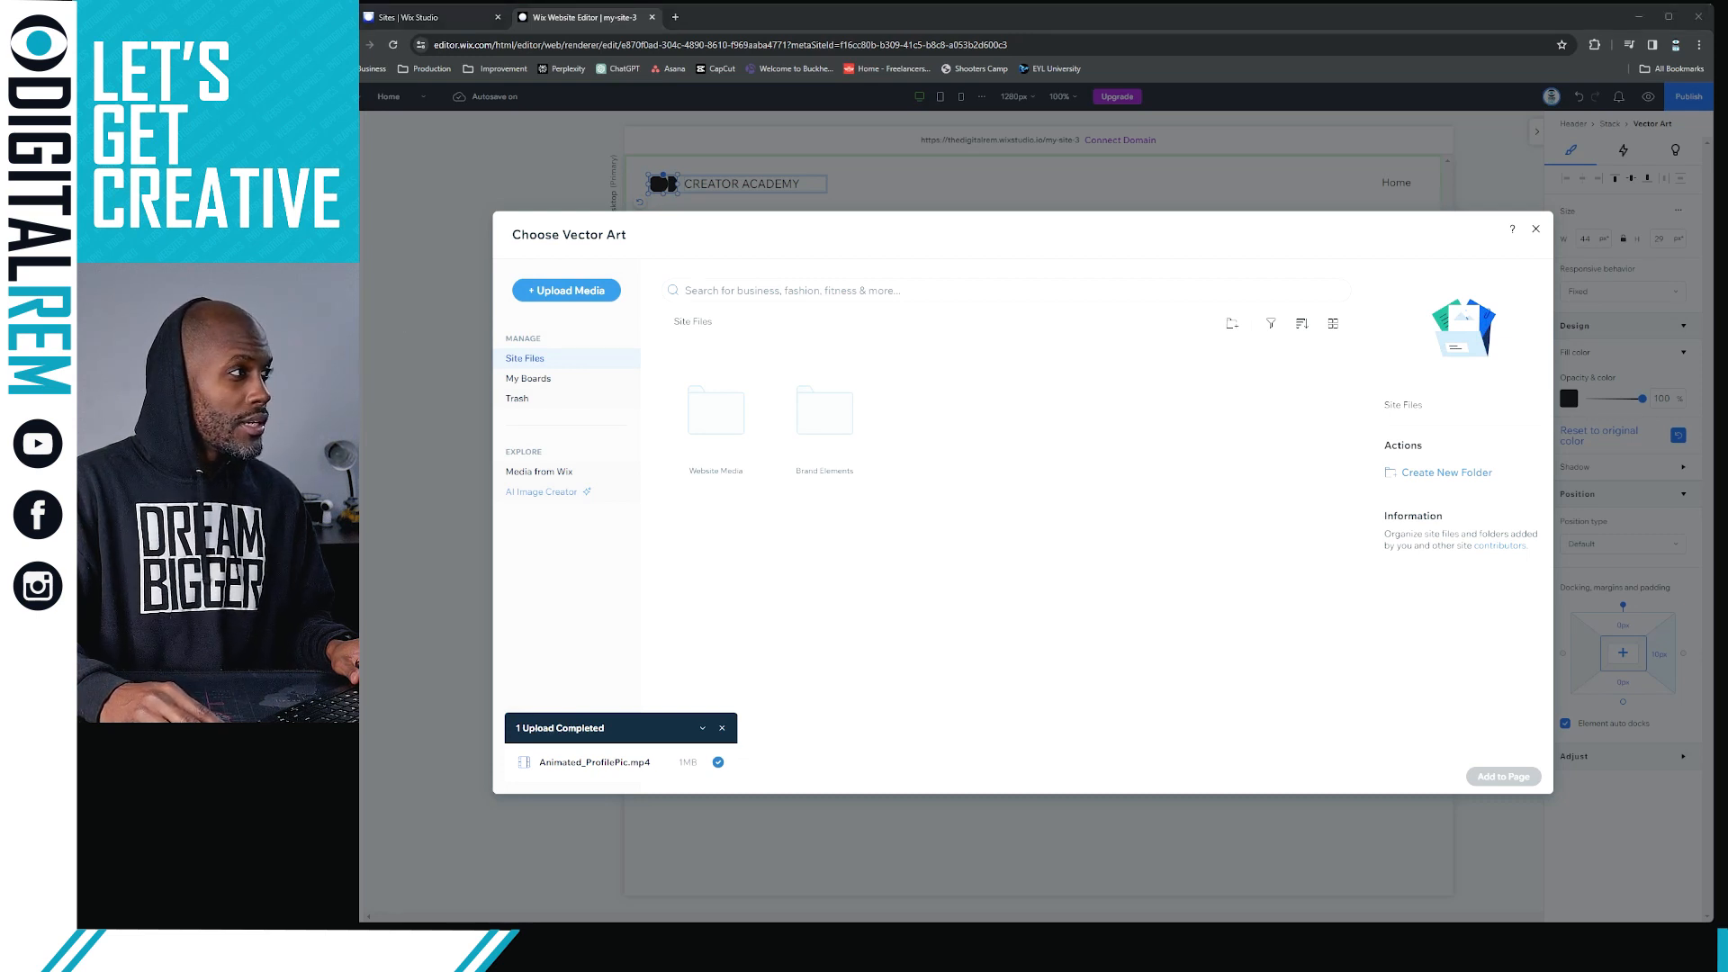
Try to replace the header's vector art with the Skin Institute logo from the Logo folder inside Brand Elements
click(1535, 230)
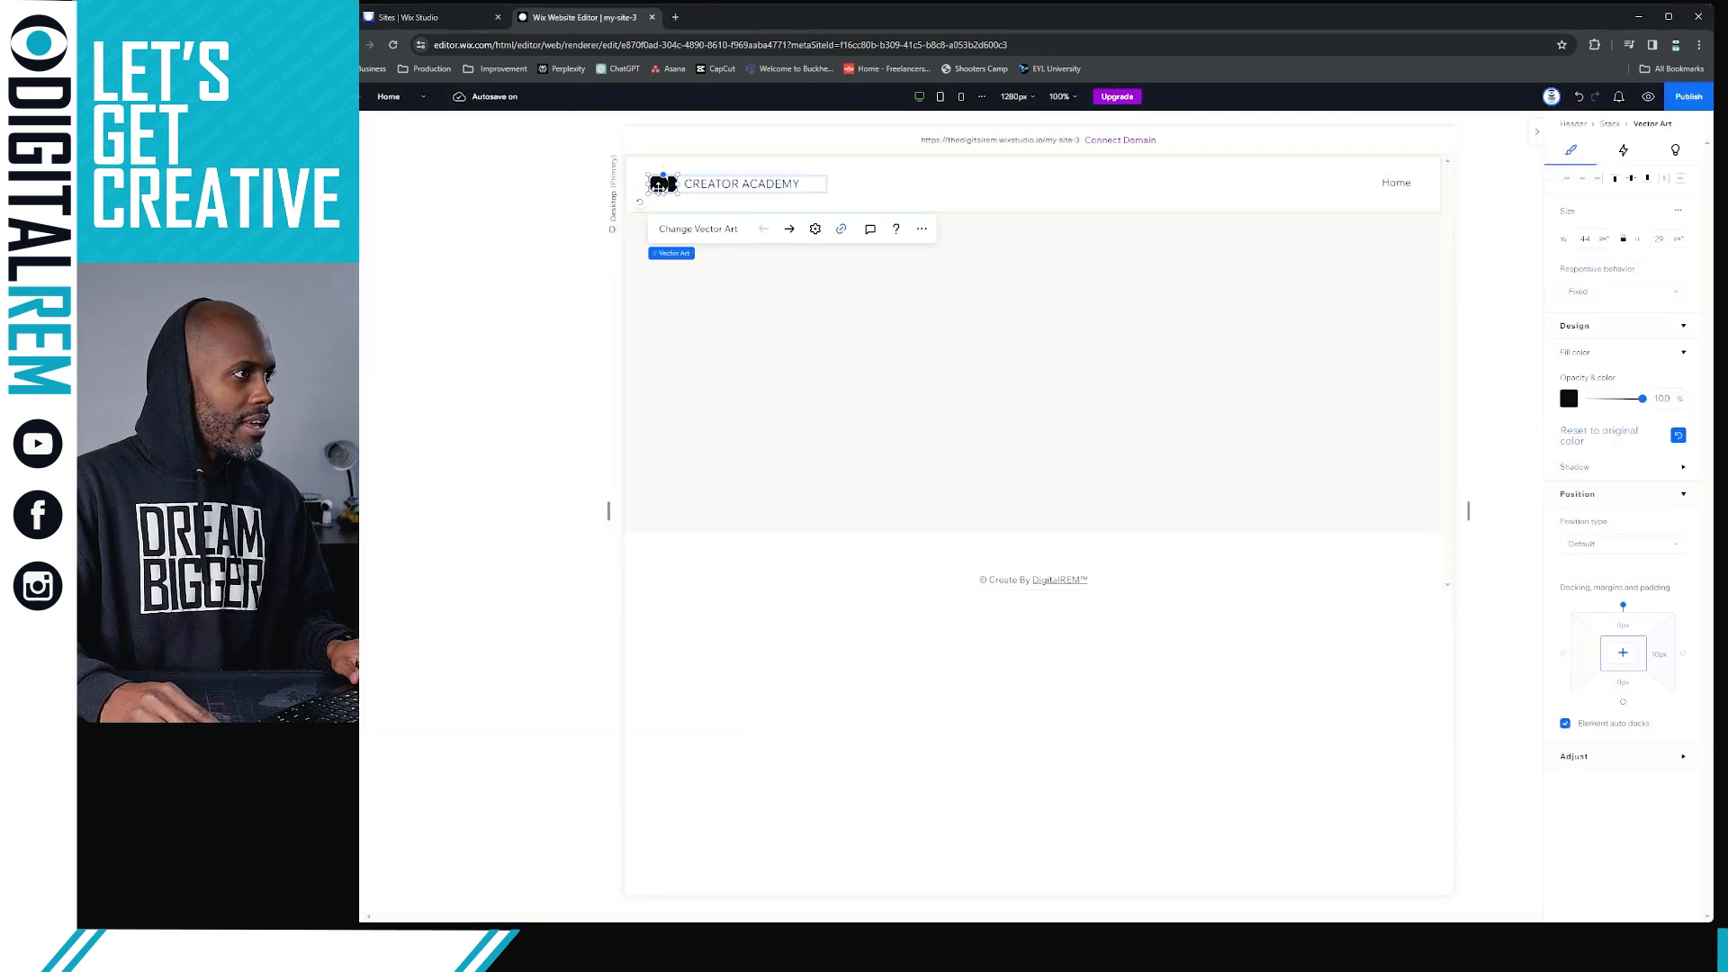
click(673, 231)
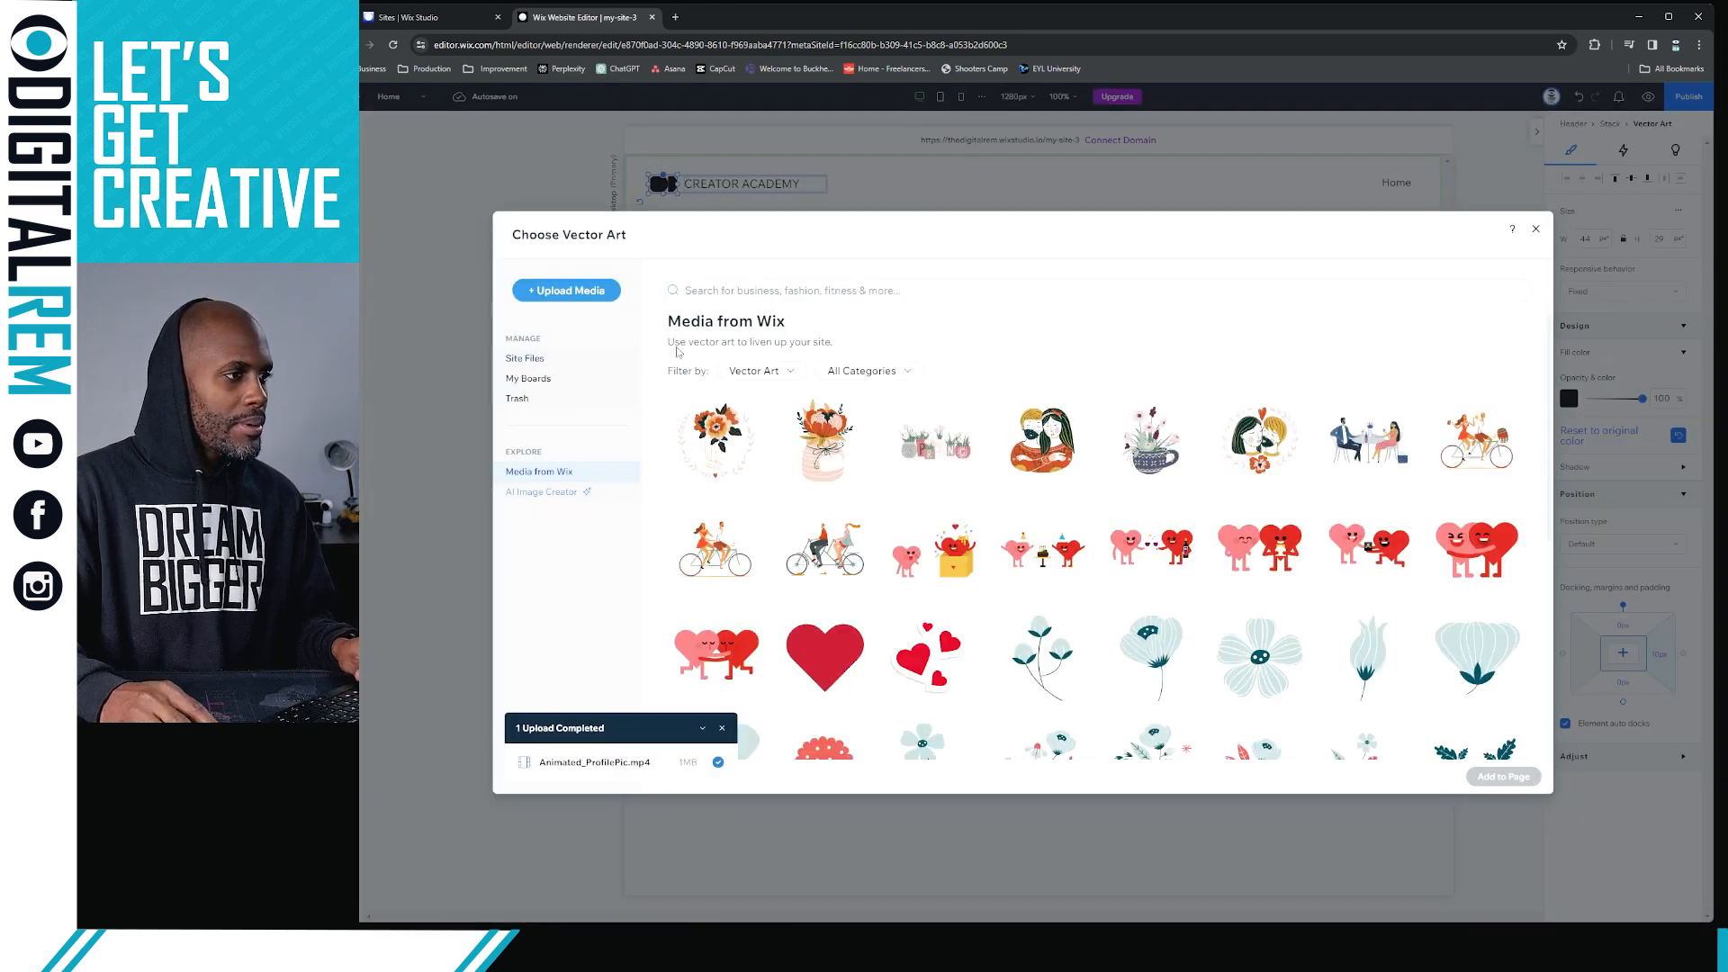
click(544, 360)
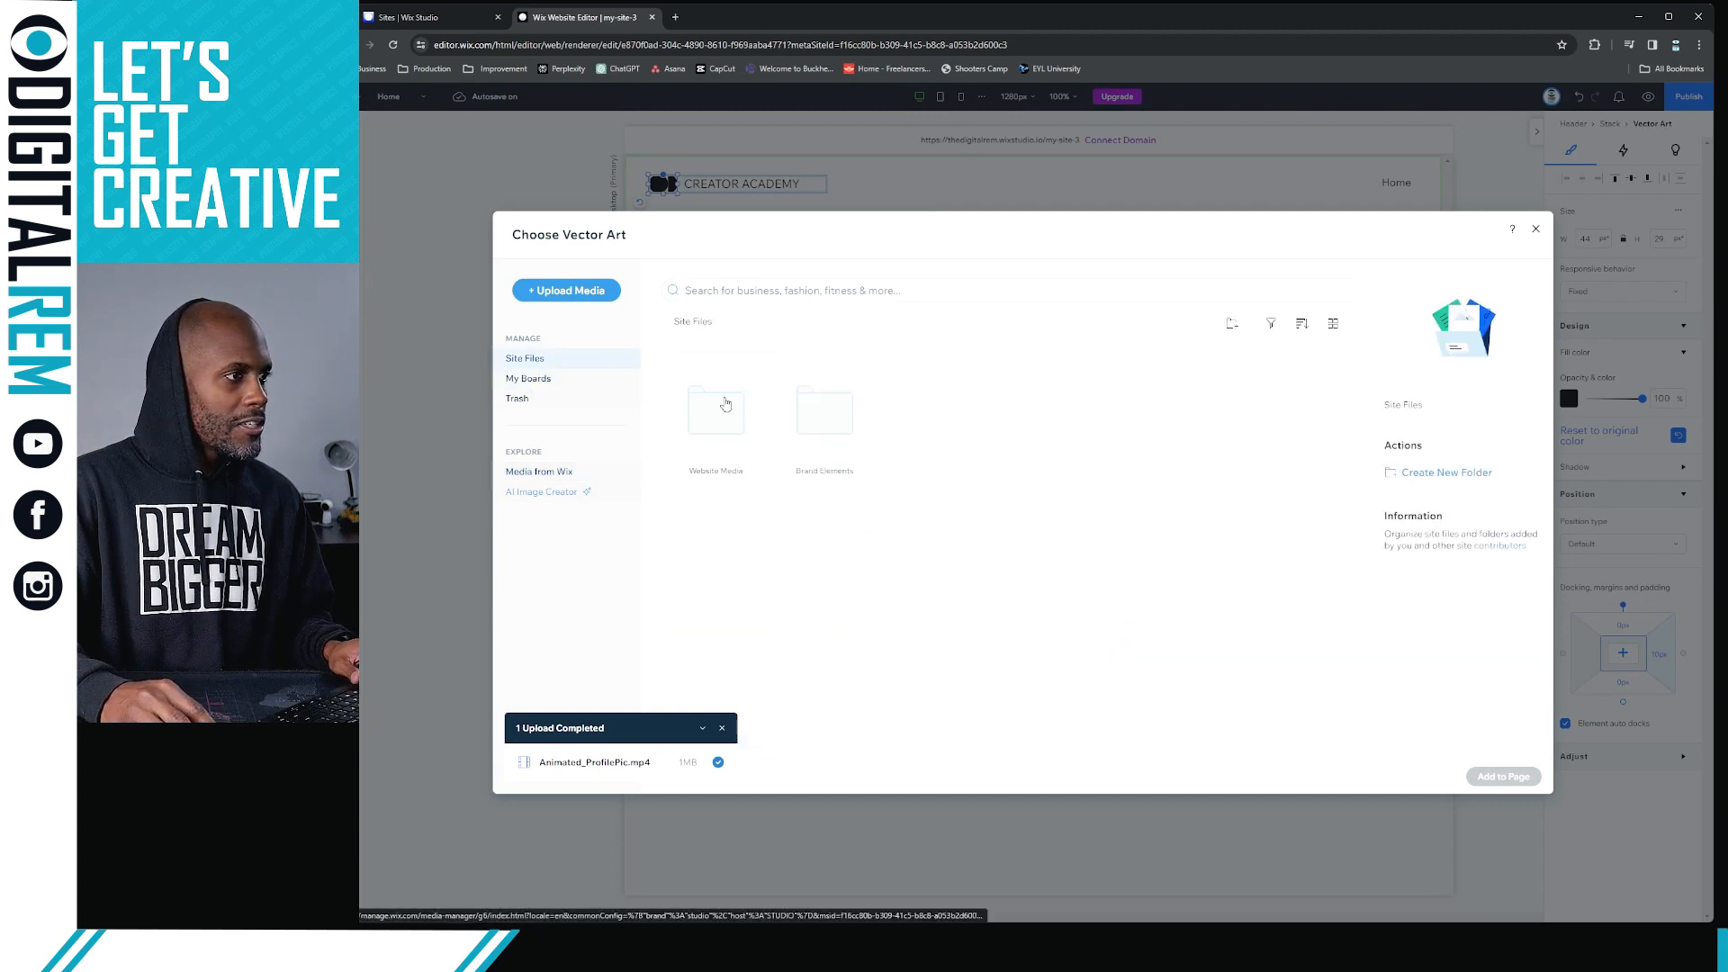
double_click(817, 430)
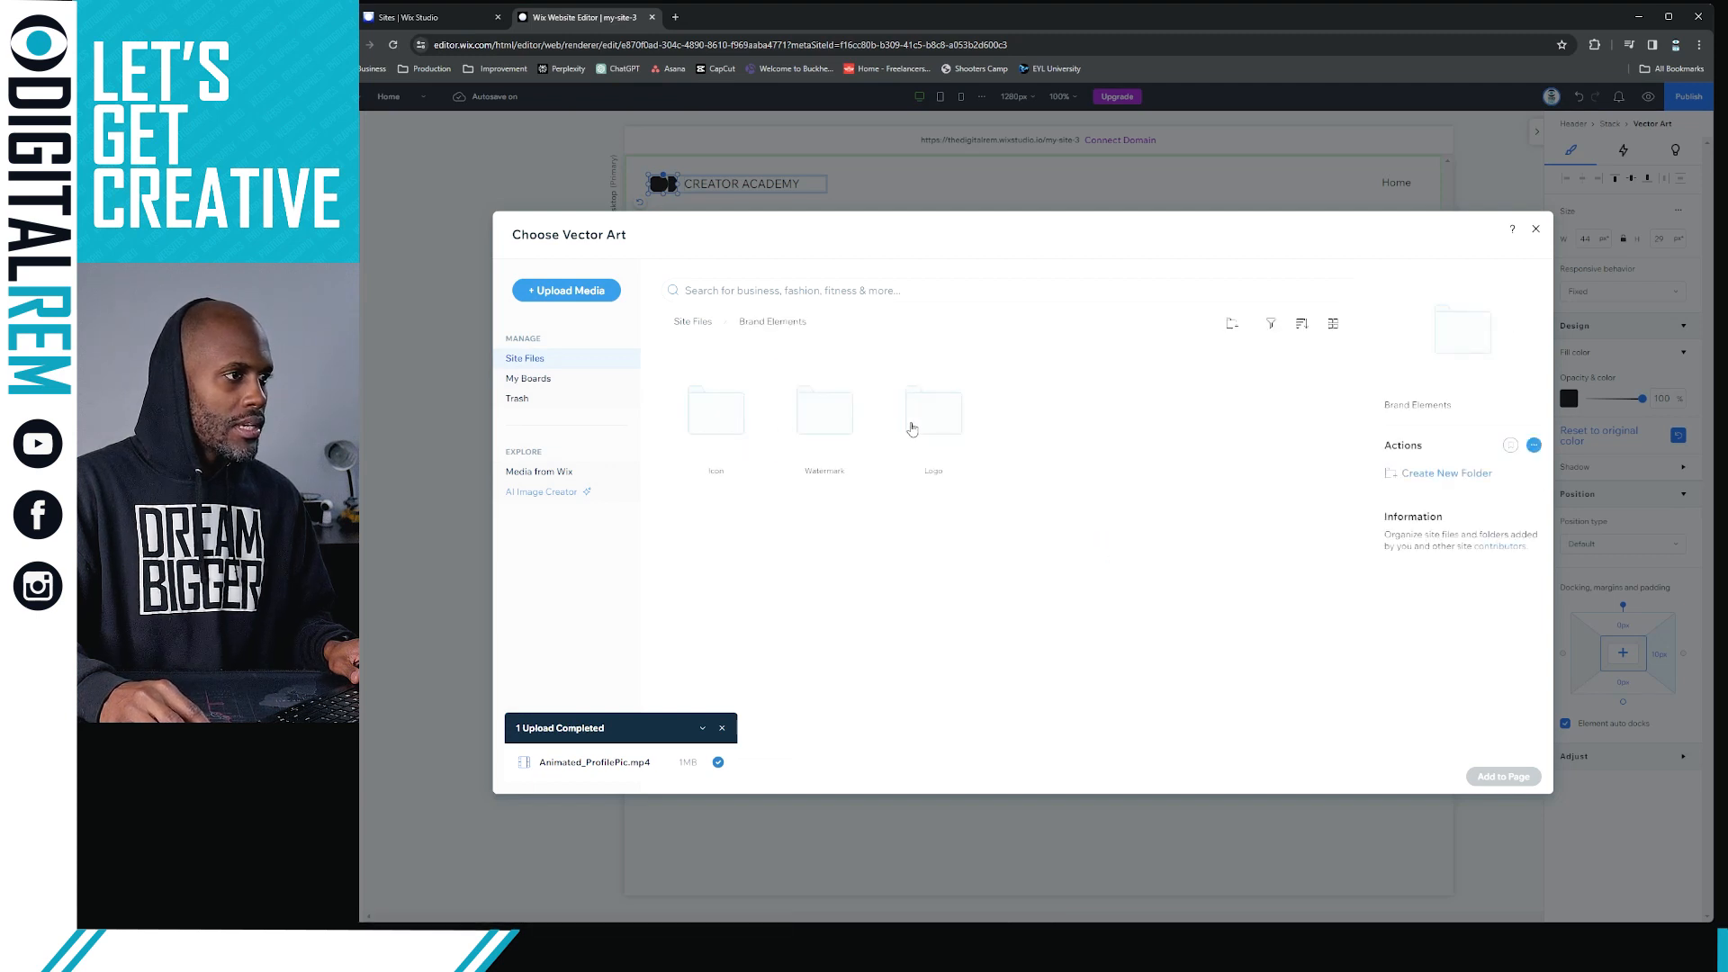
double_click(911, 429)
click(728, 429)
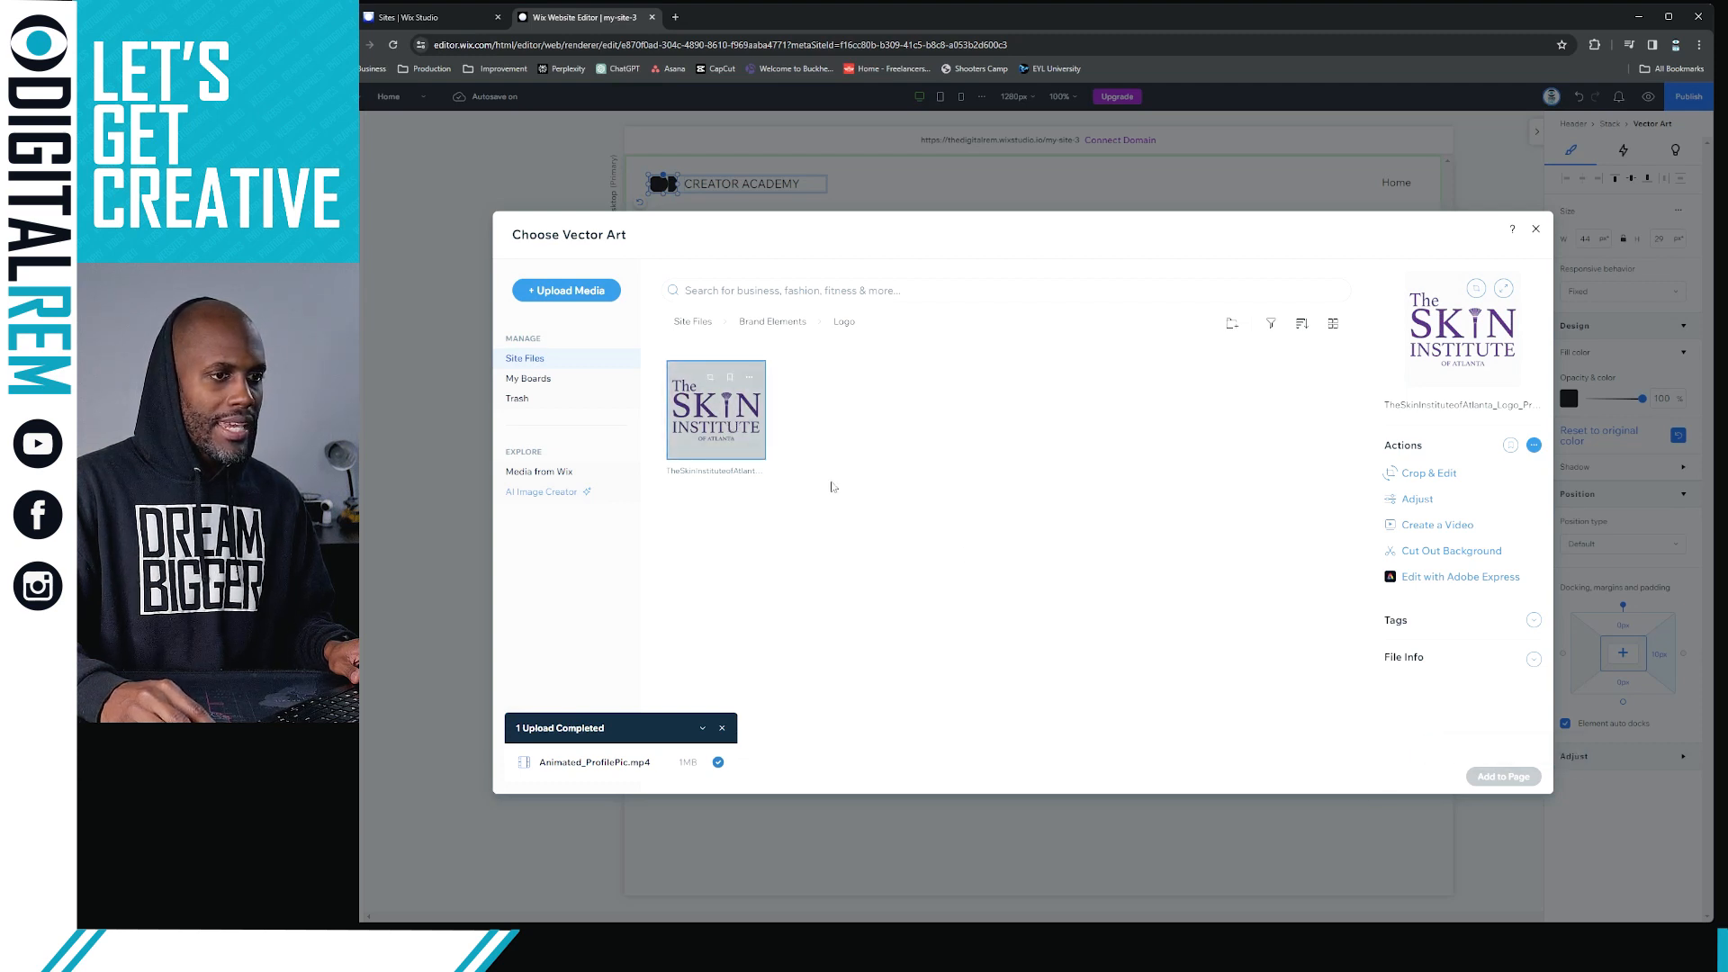
click(702, 432)
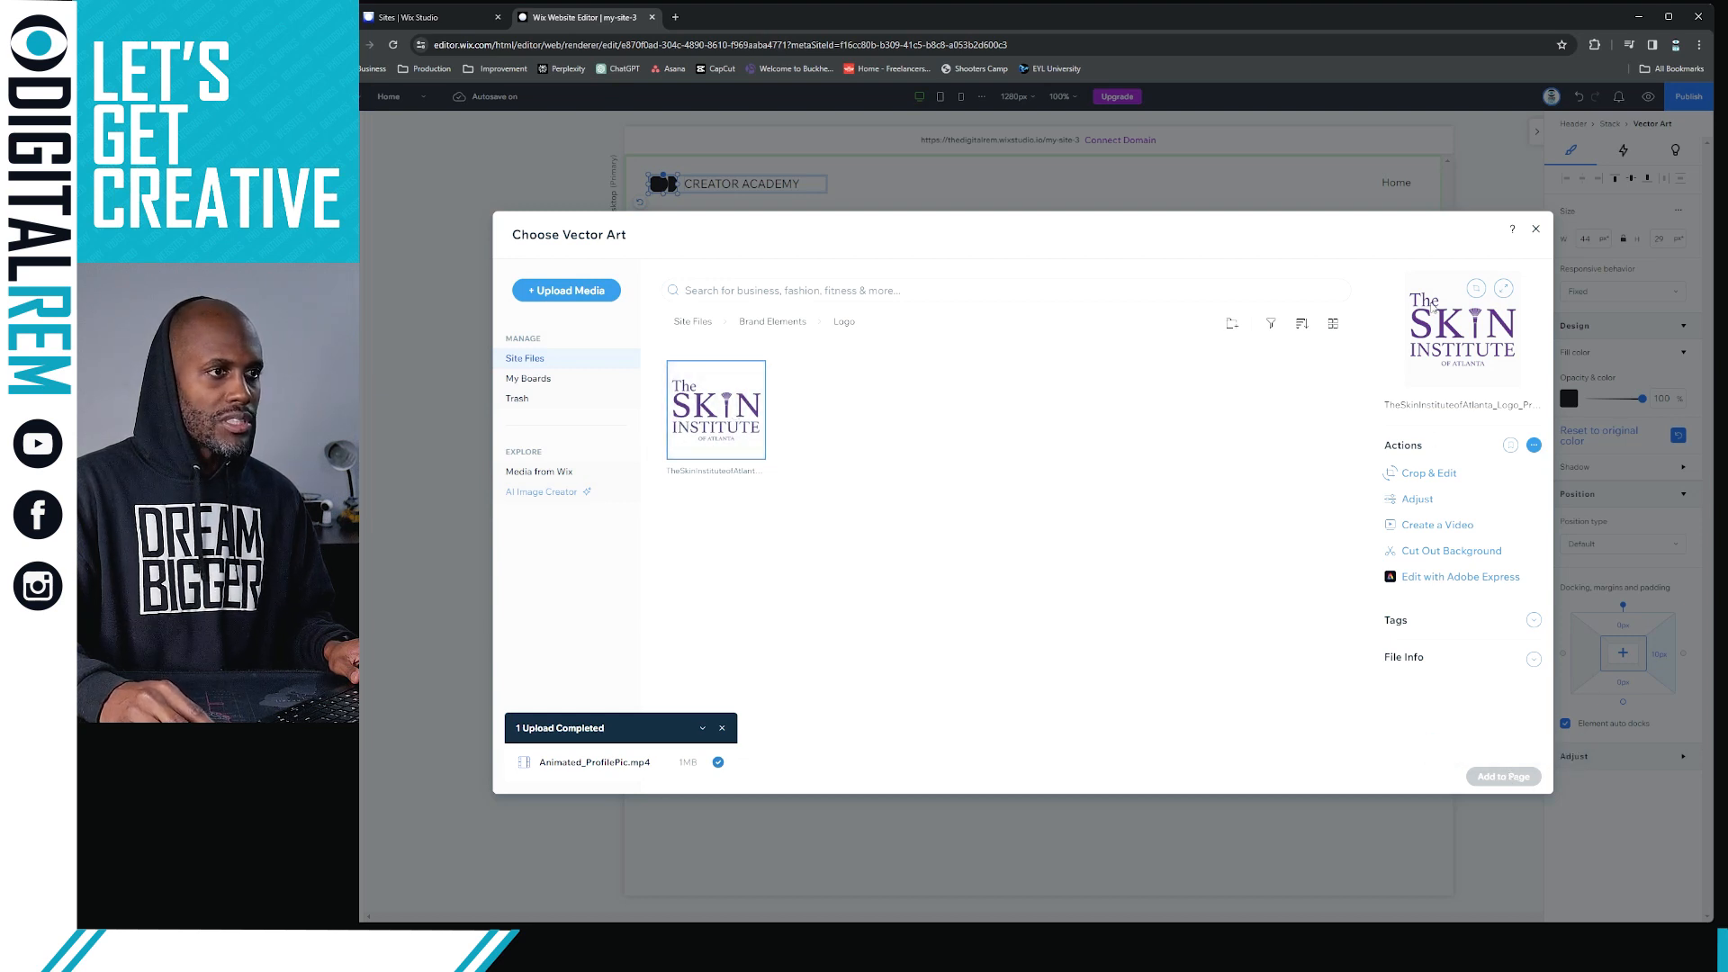
click(1535, 229)
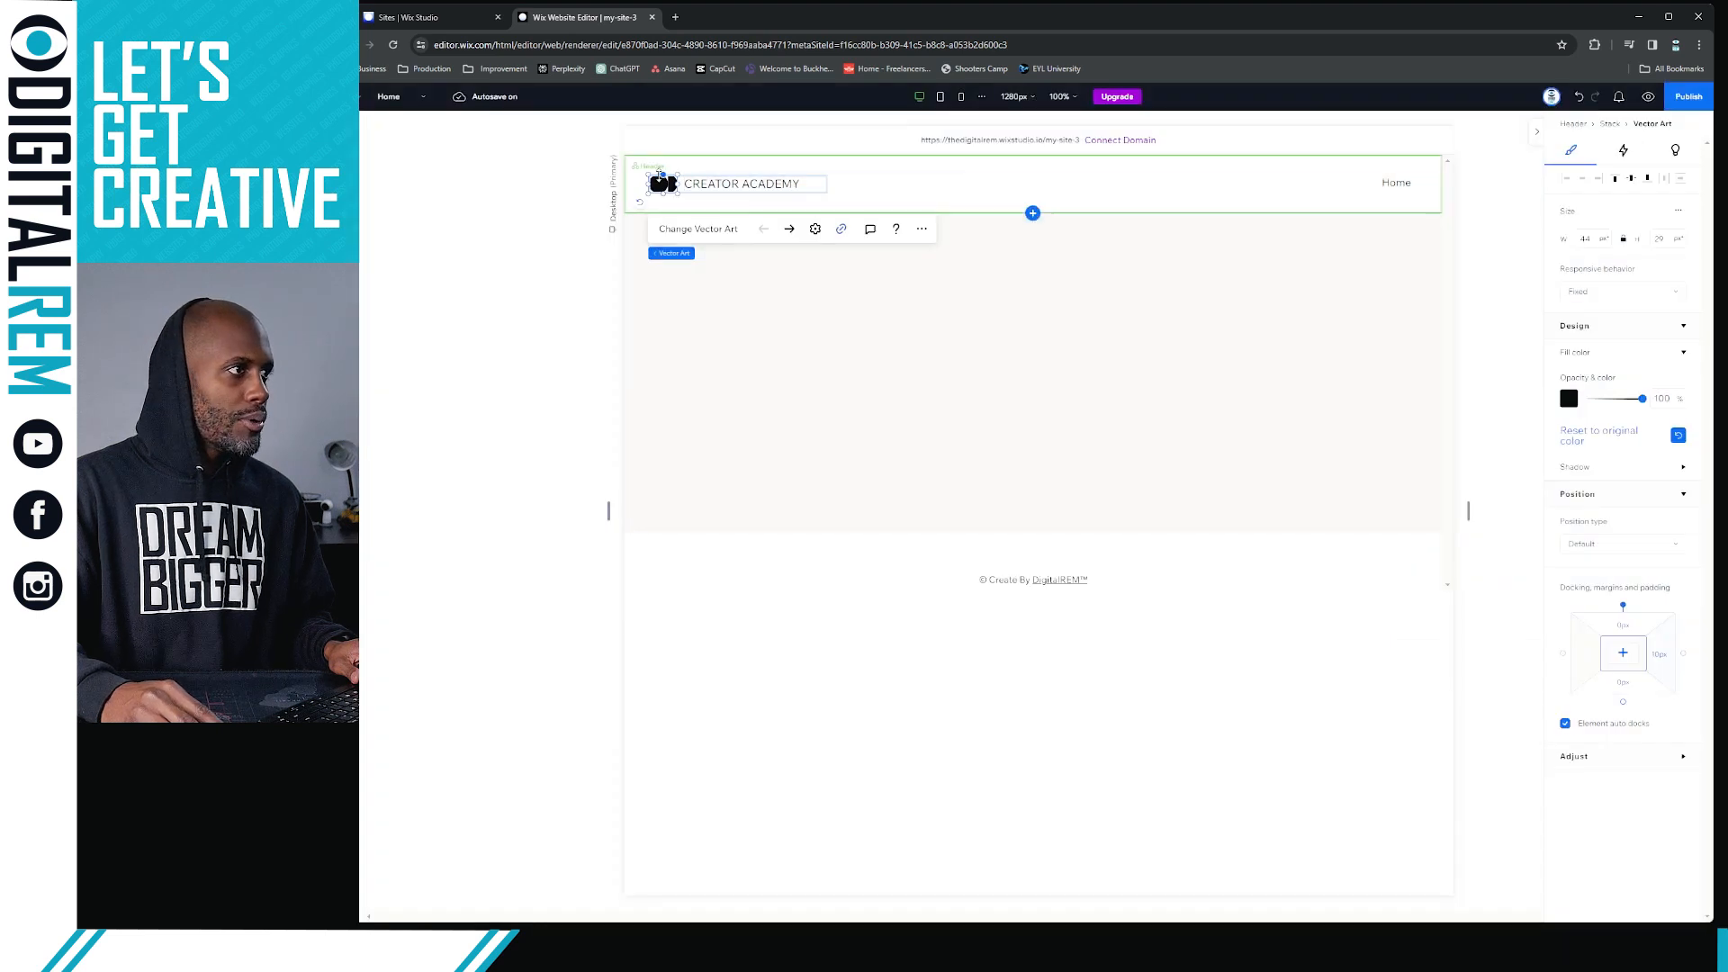
Try moving the stacked vector art and CREATOR ACADEMY title as one unit within the header, and undo the move
click(689, 187)
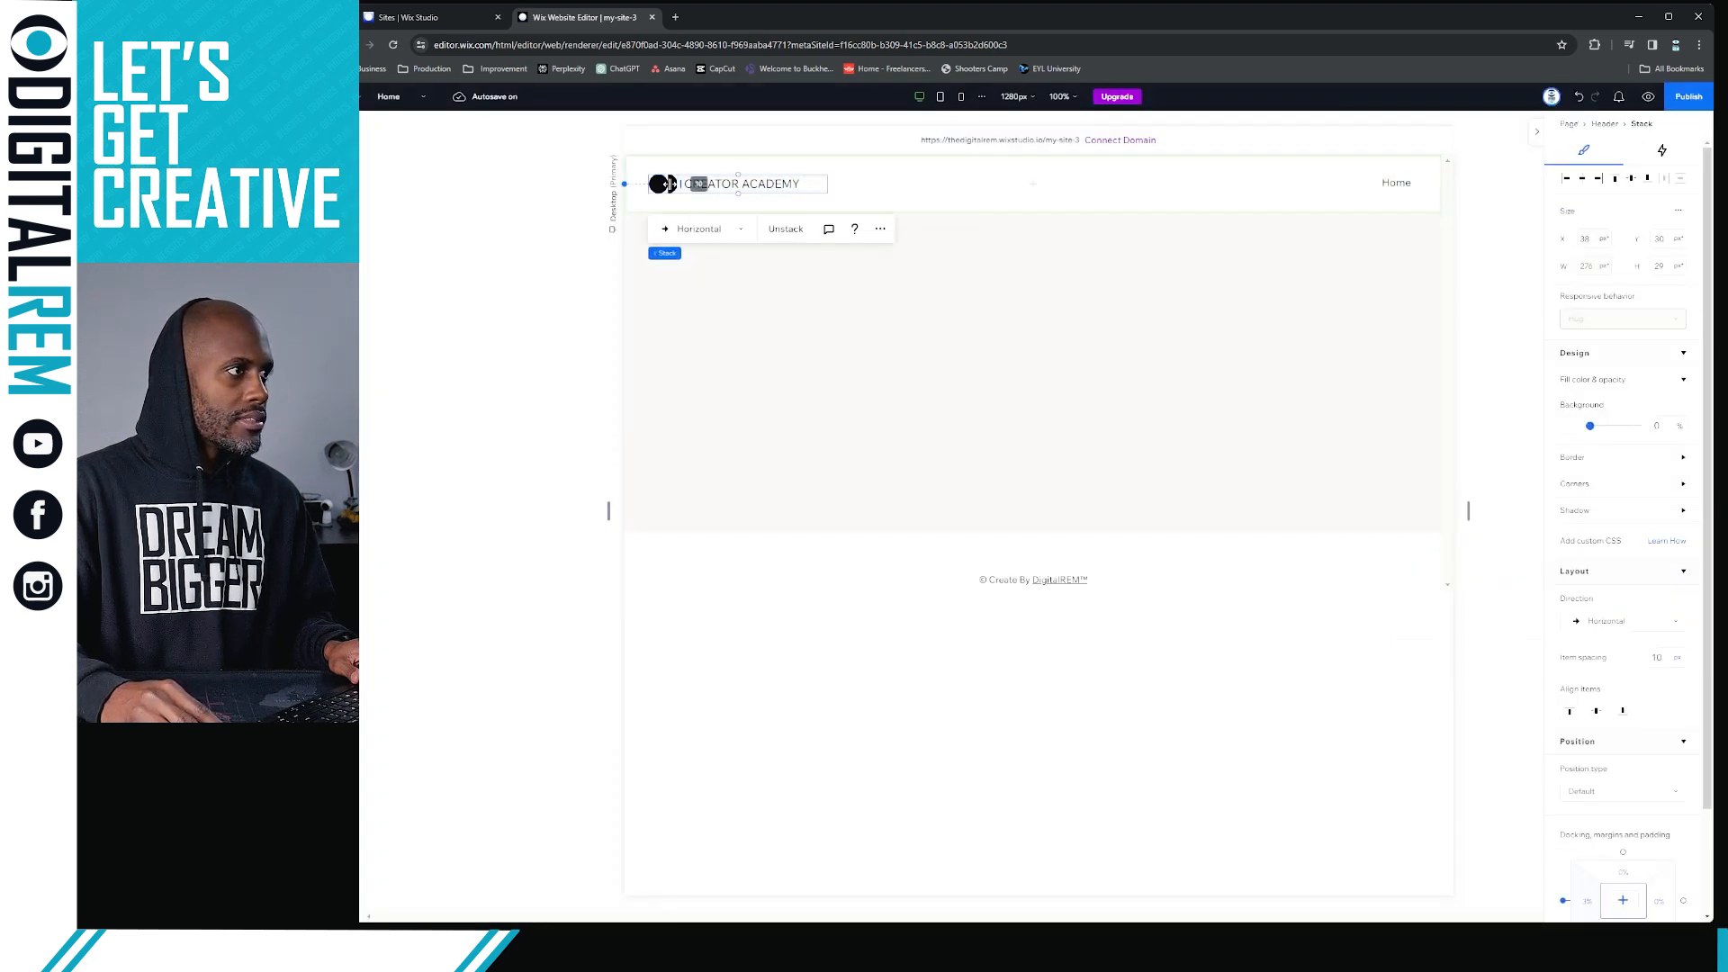
click(865, 181)
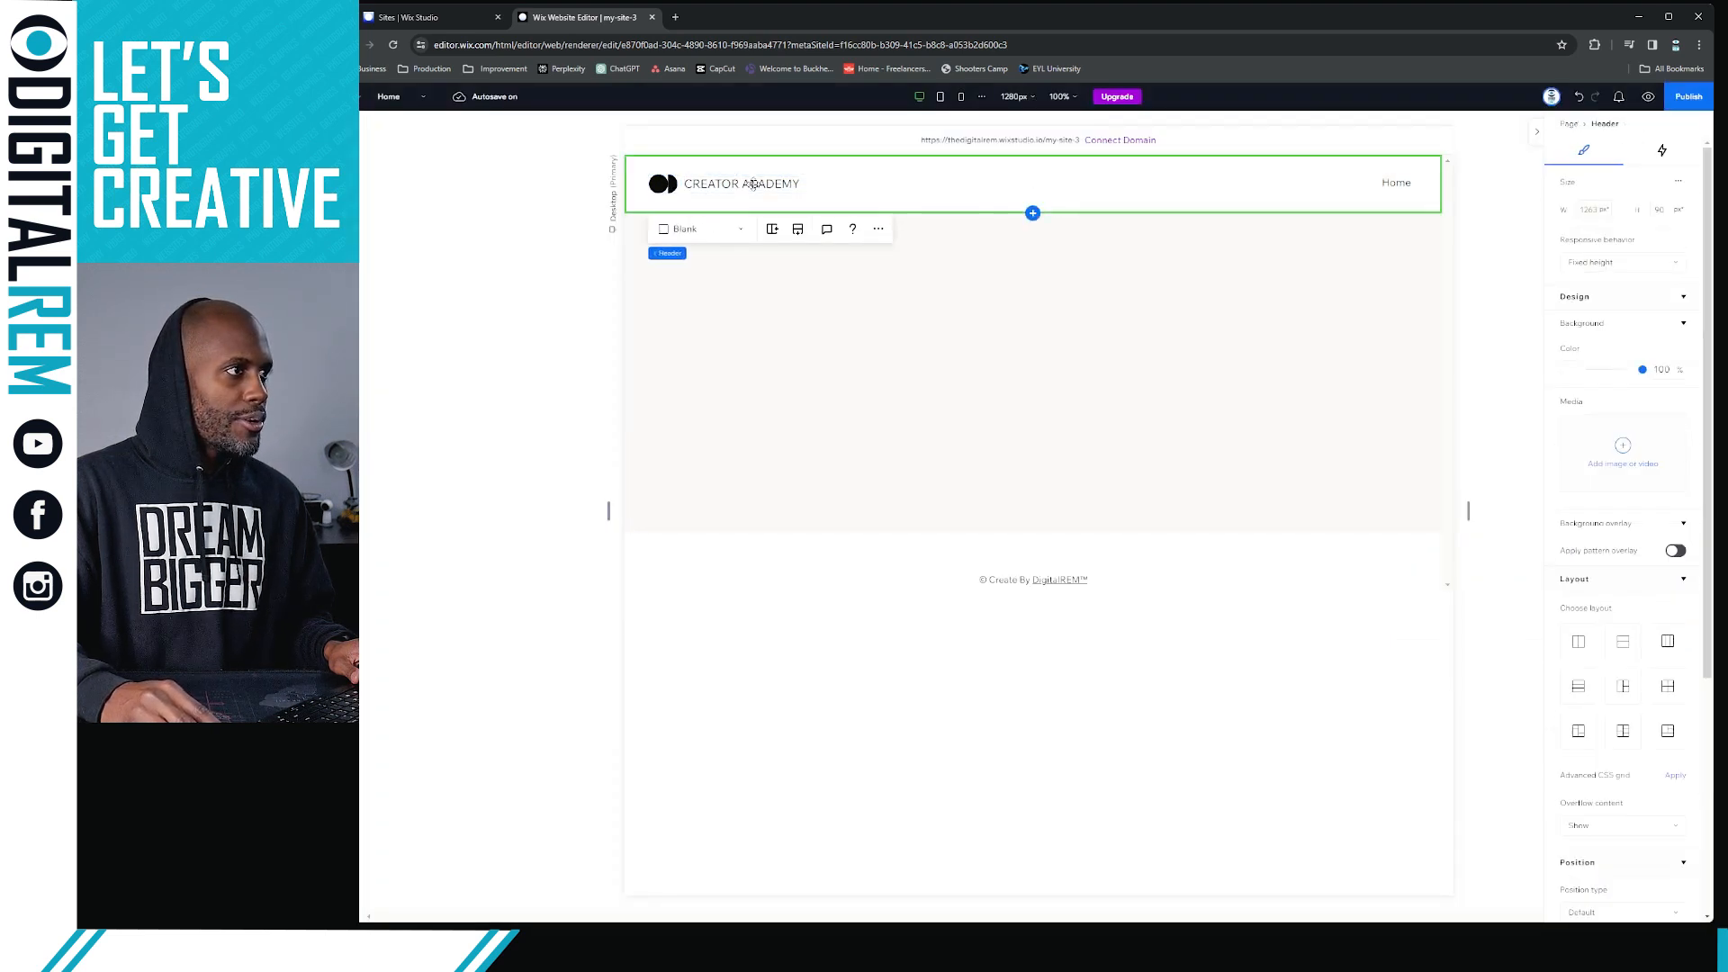
click(757, 183)
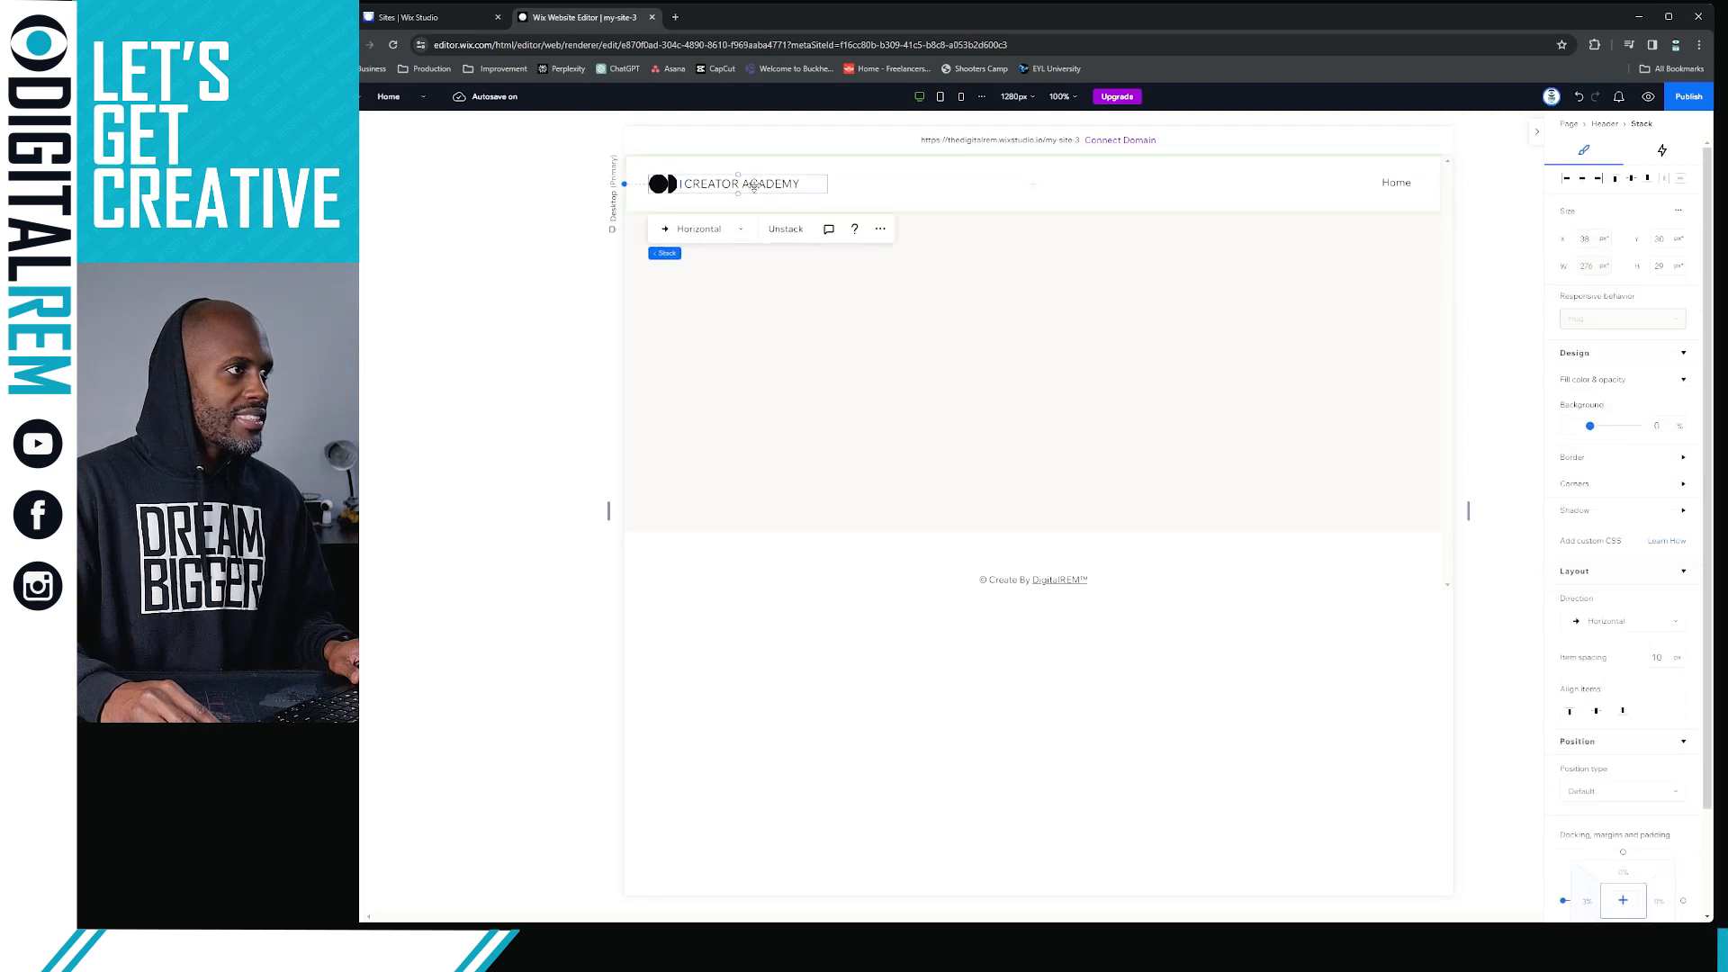
click(772, 231)
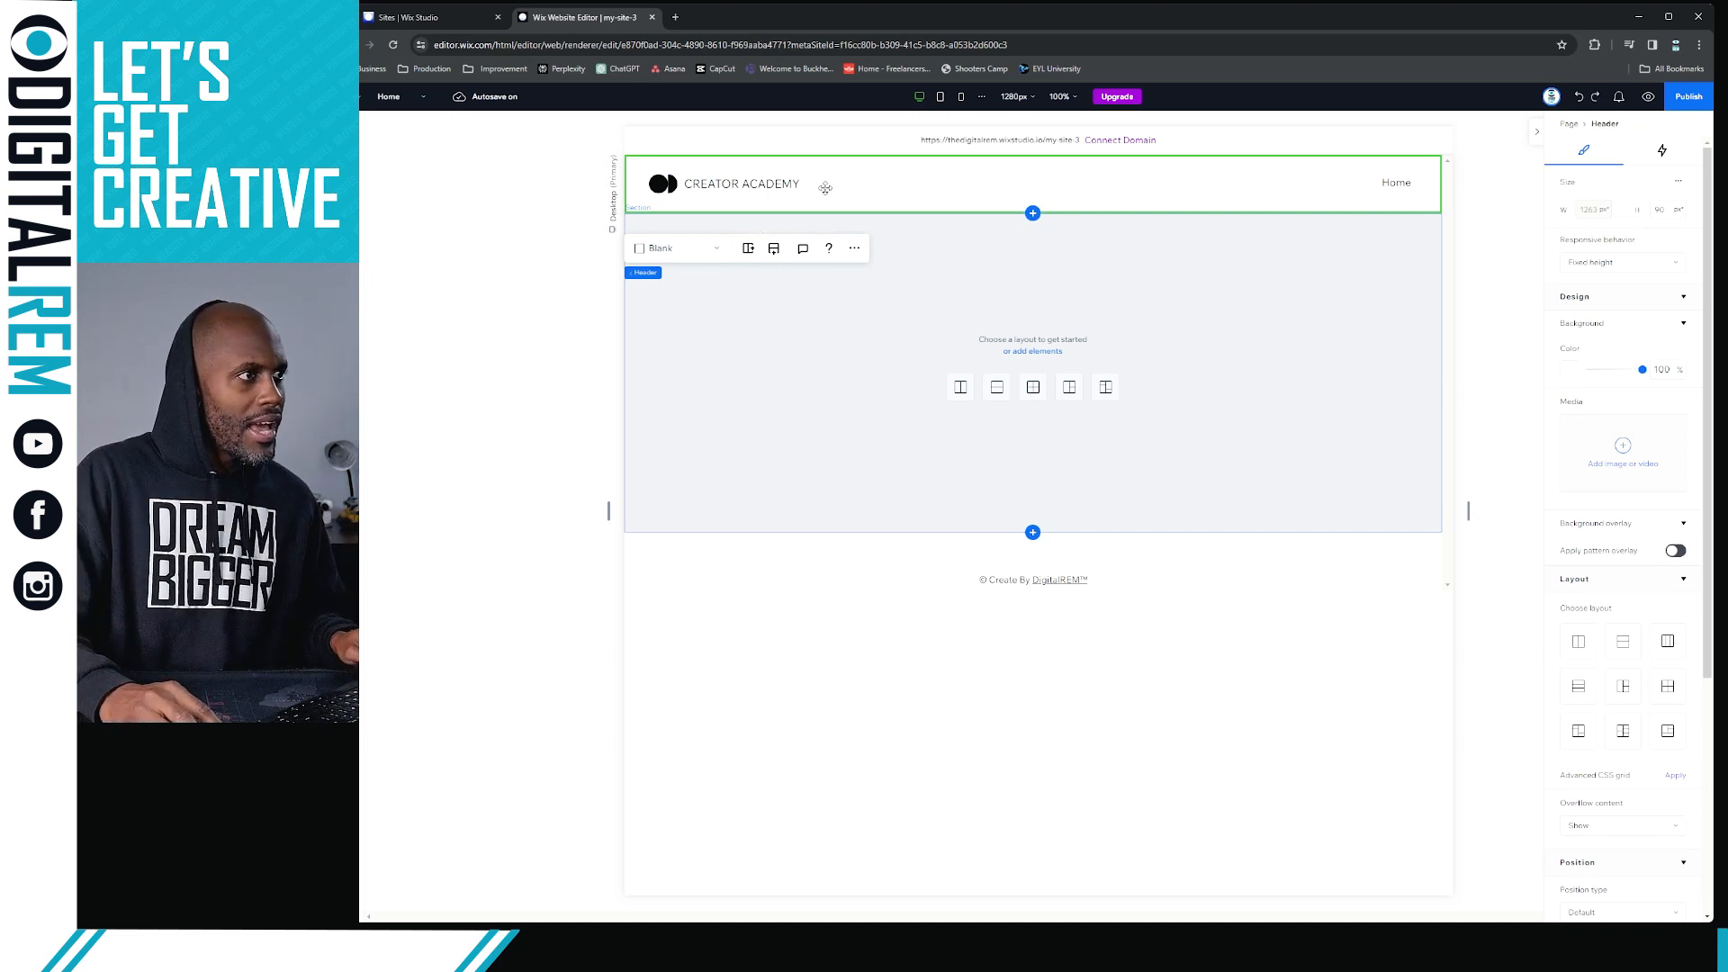
click(739, 185)
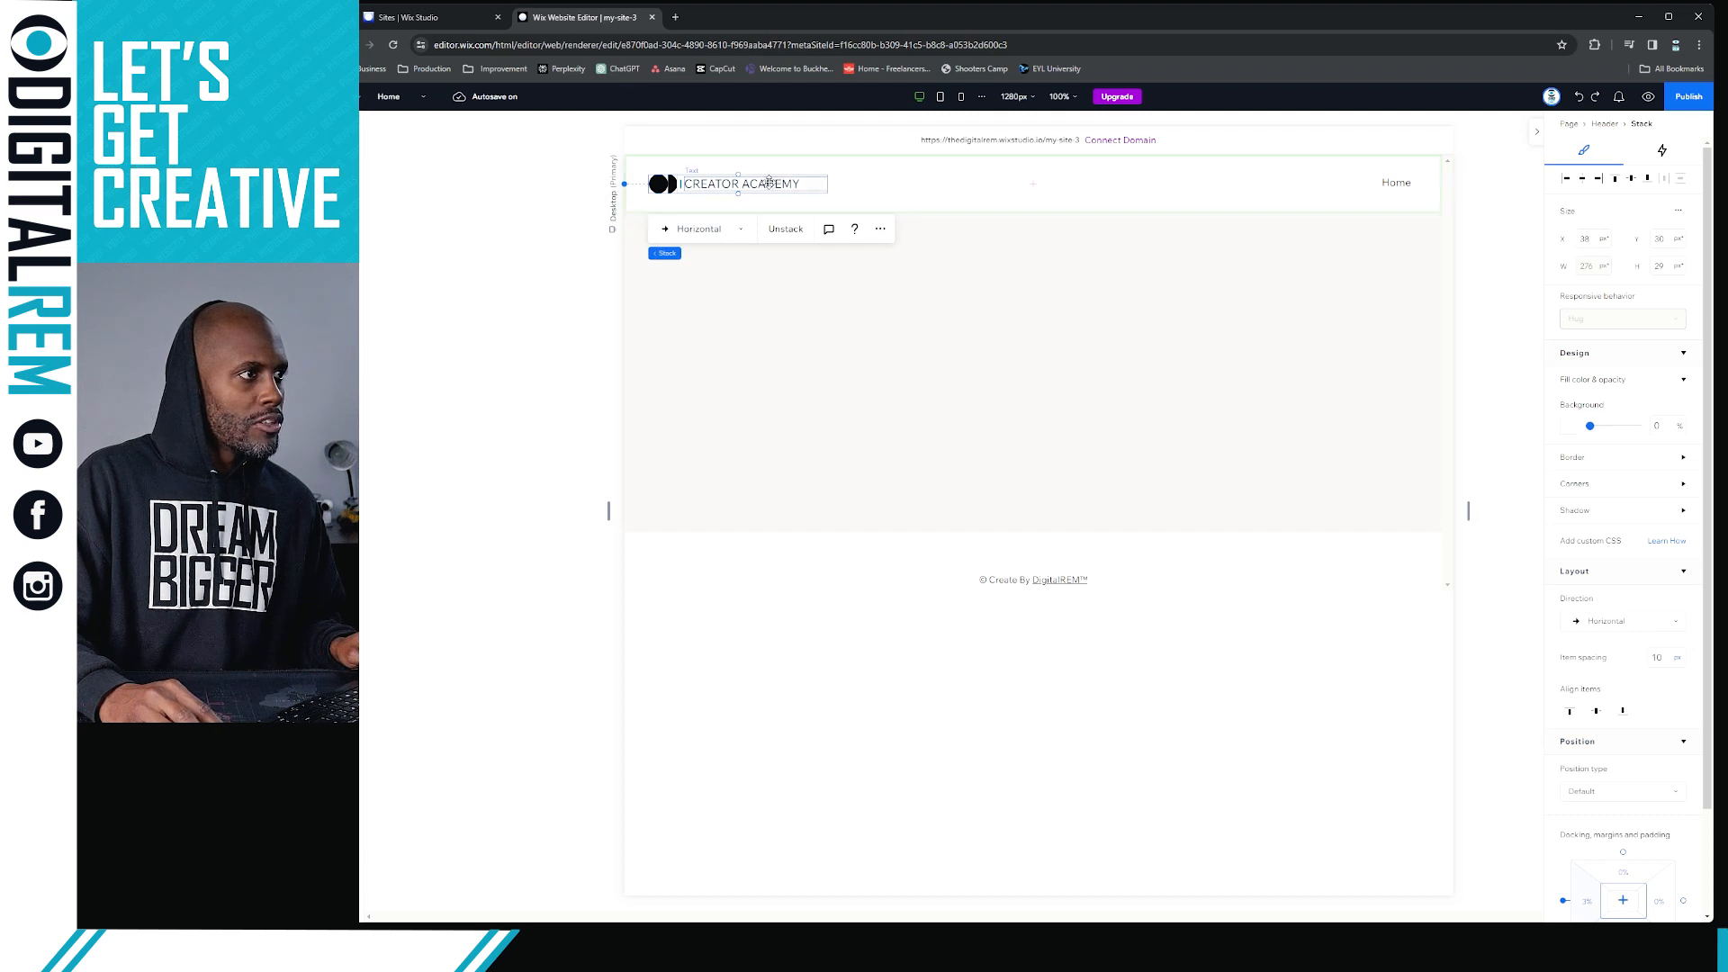
drag(769, 182, 817, 191)
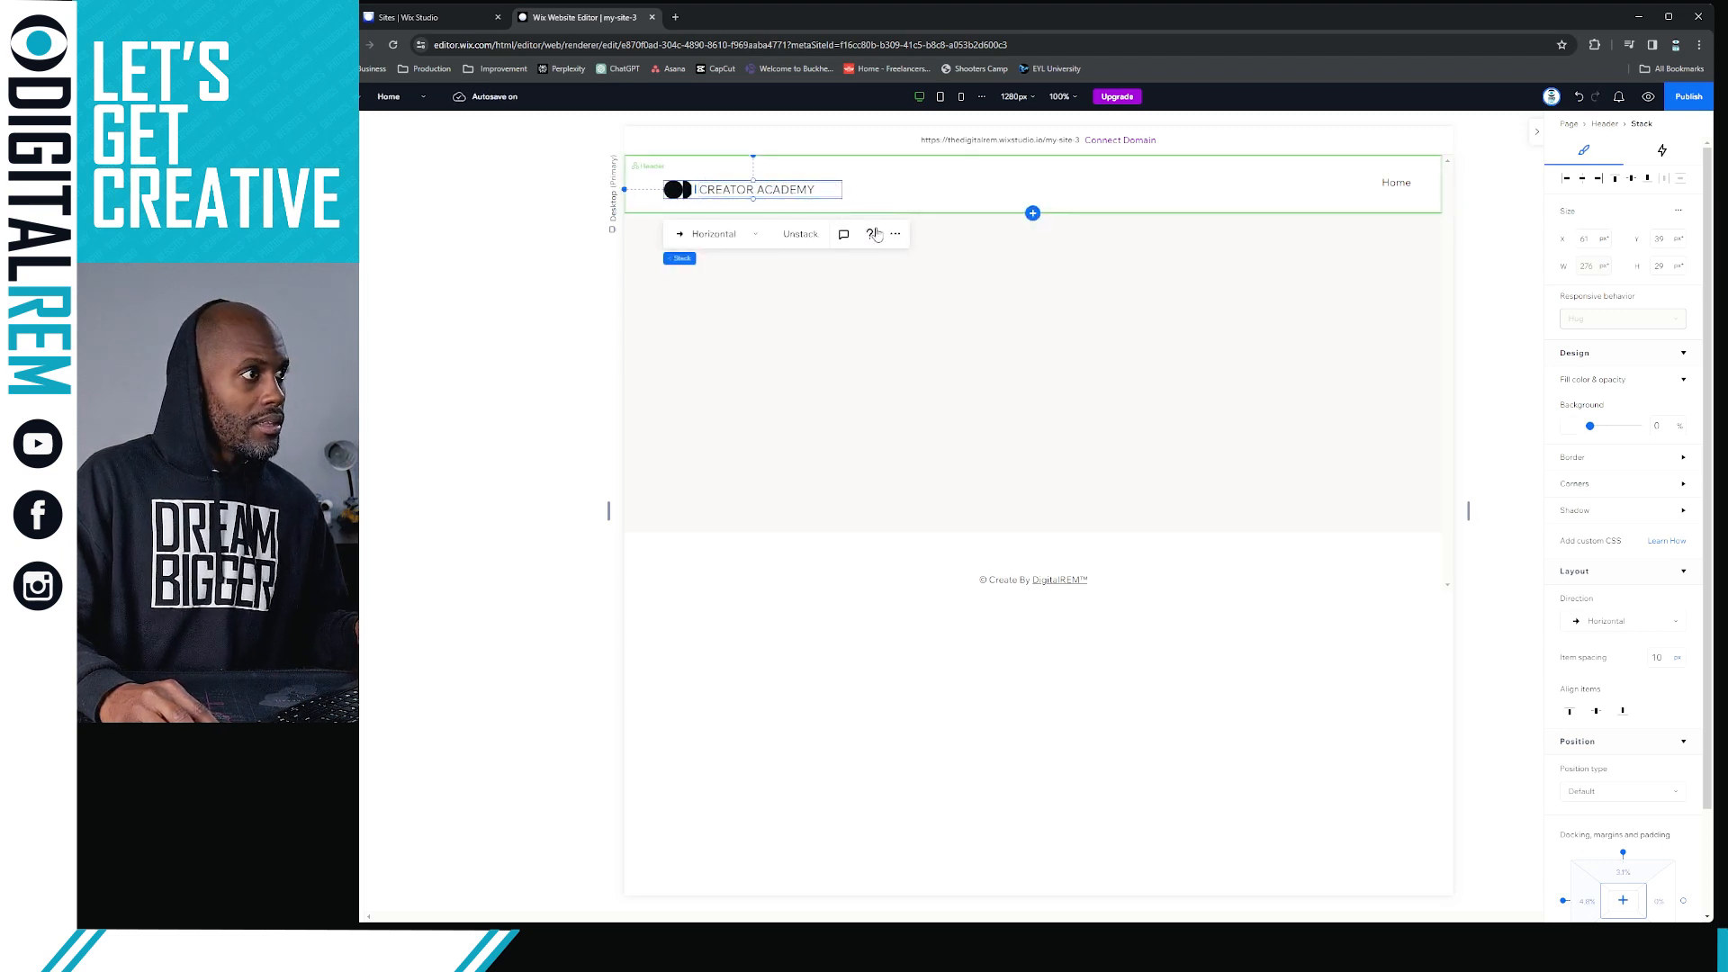
key(ctrl+z)
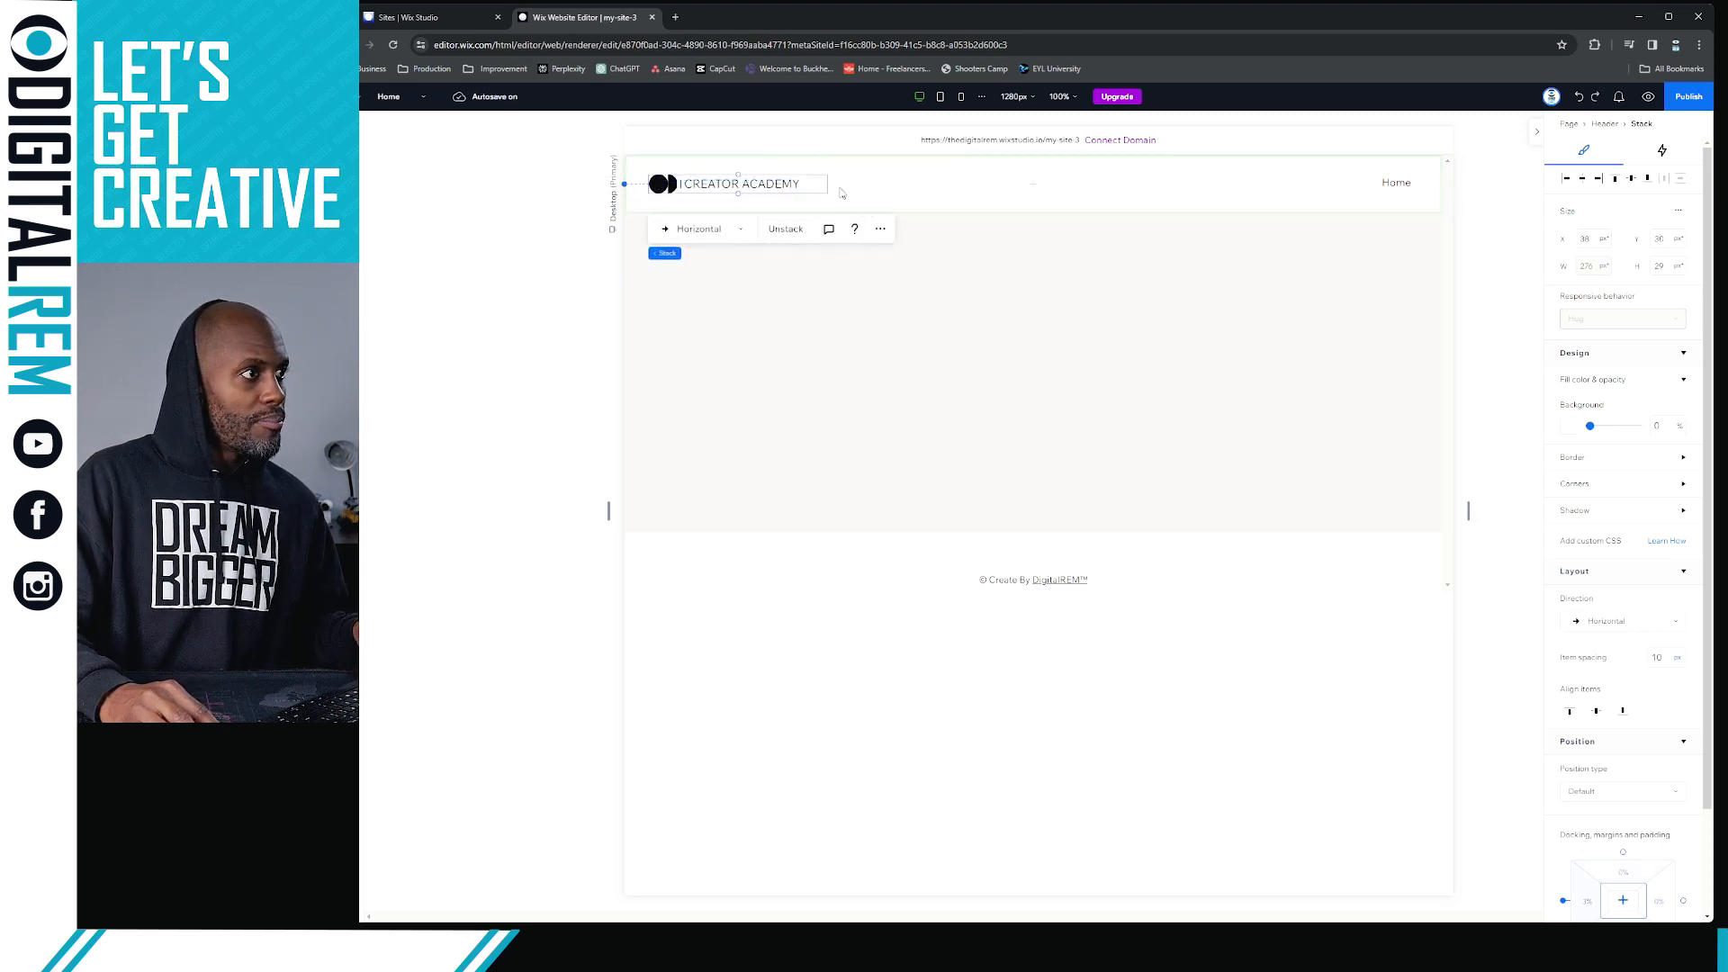
Unstack the header's vector art and CREATOR ACADEMY title, and check that each can be selected separately
click(785, 229)
click(761, 181)
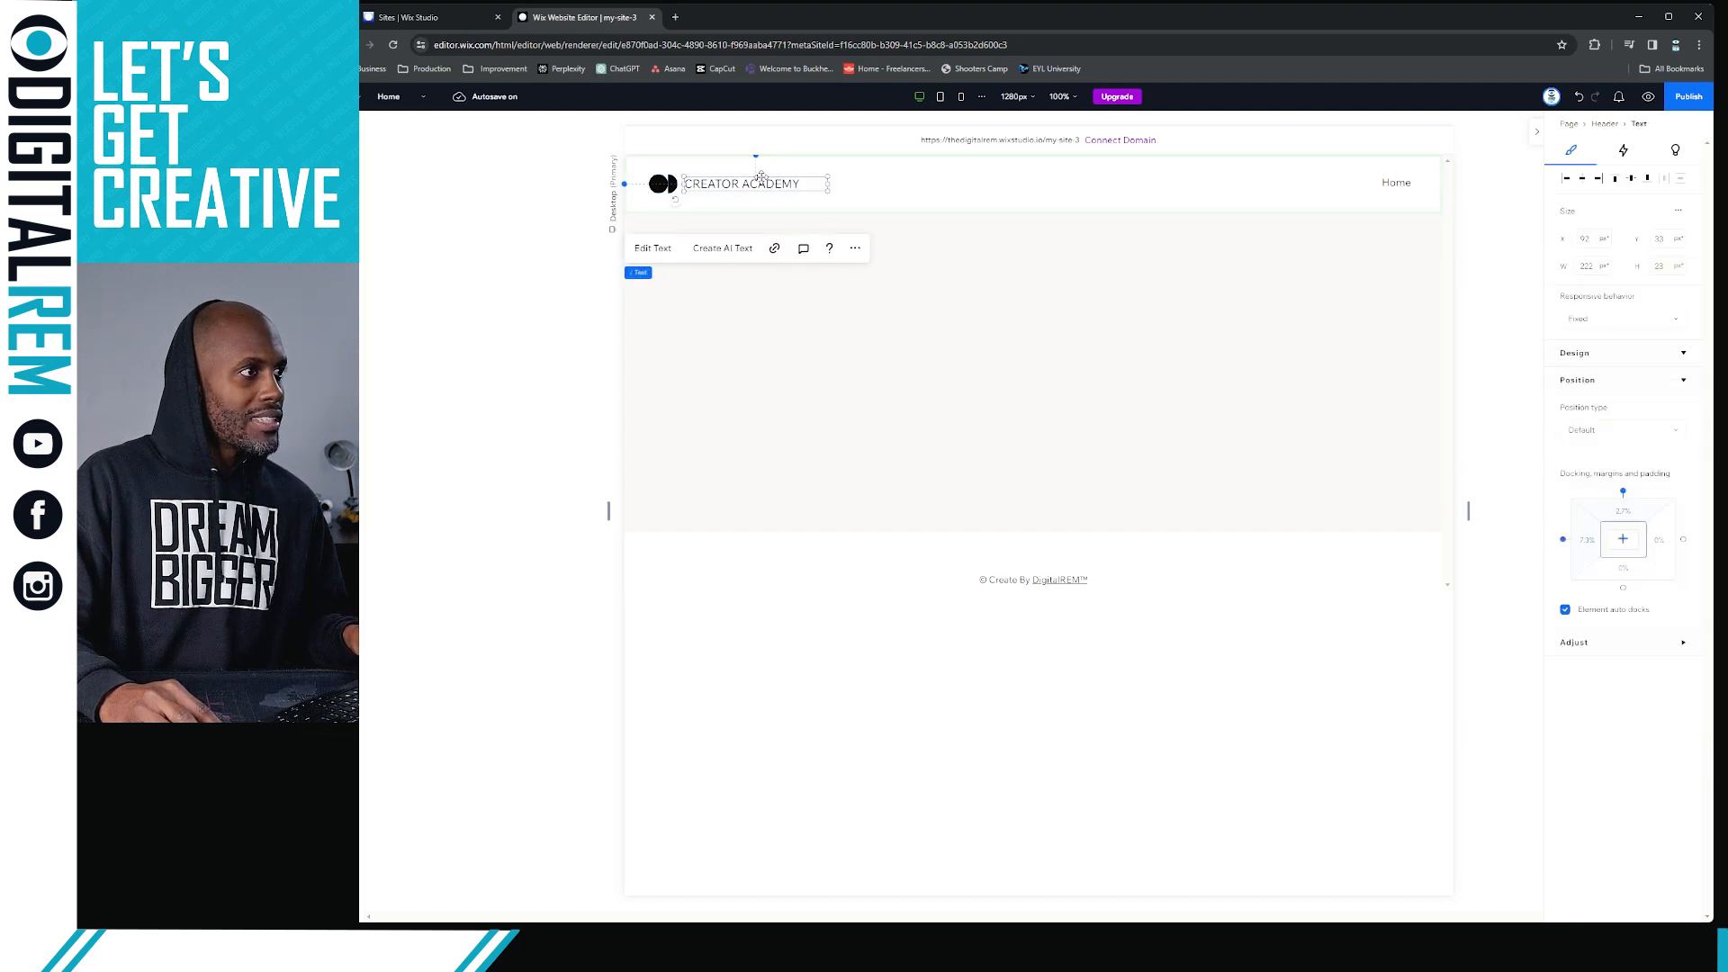
click(665, 179)
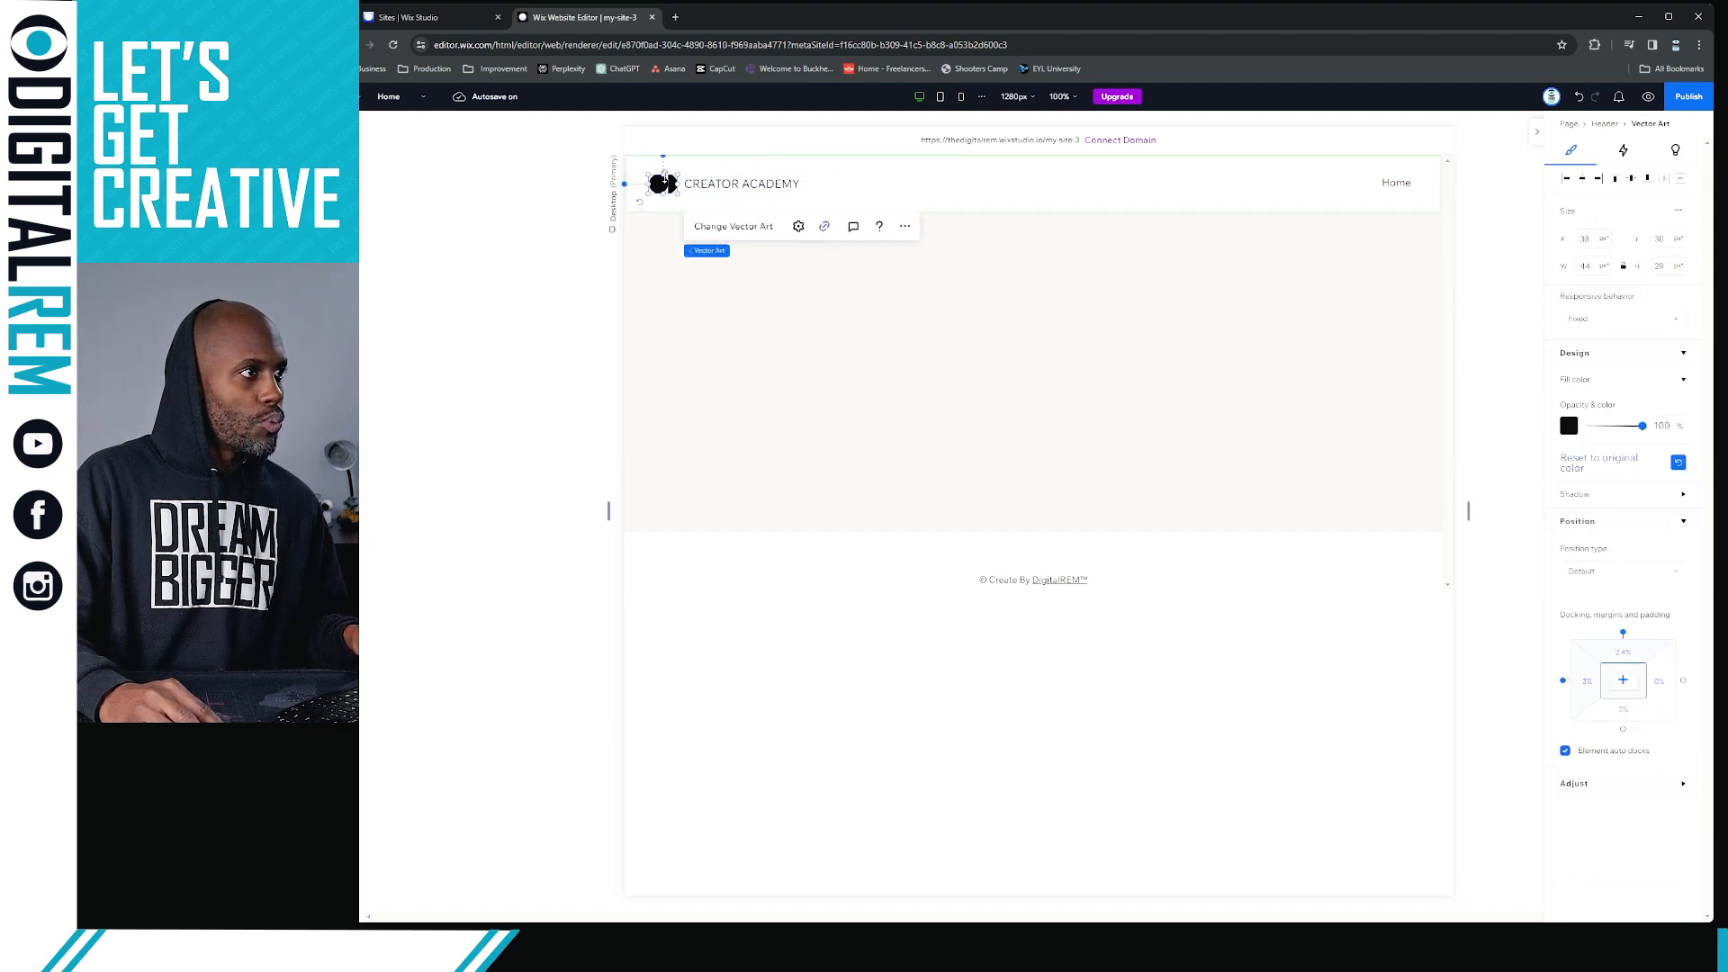
click(811, 185)
click(668, 181)
click(810, 199)
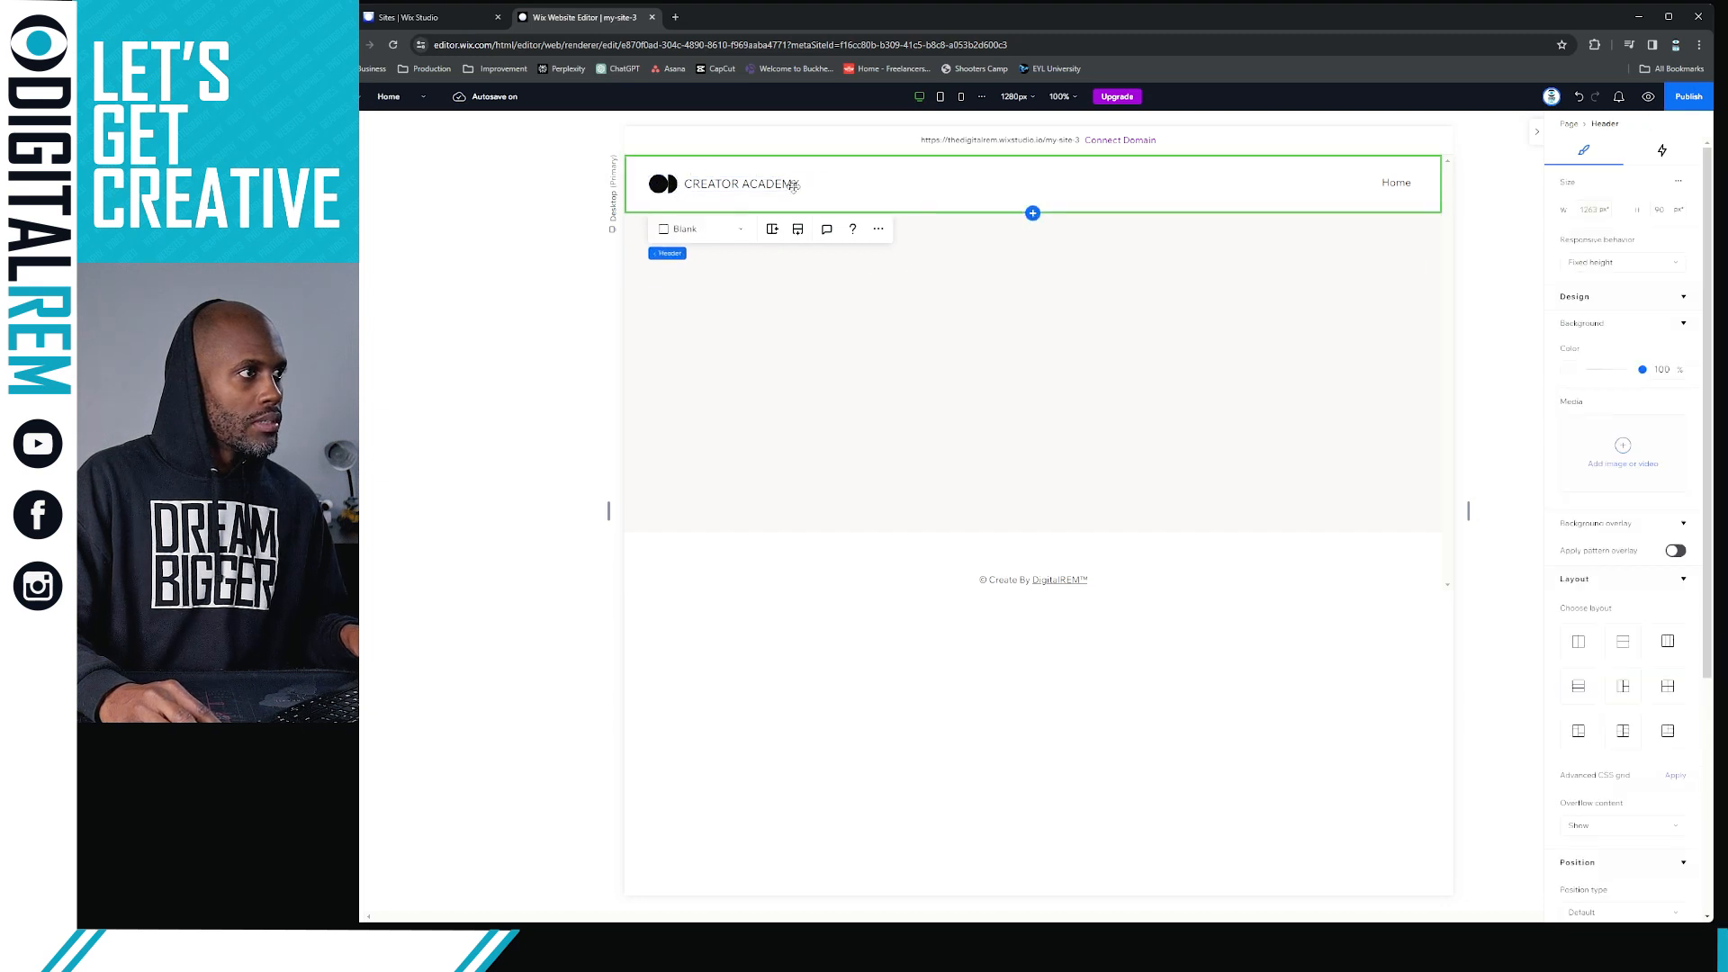
Delete the vector art icon beside the CREATOR ACADEMY title in the header
click(660, 181)
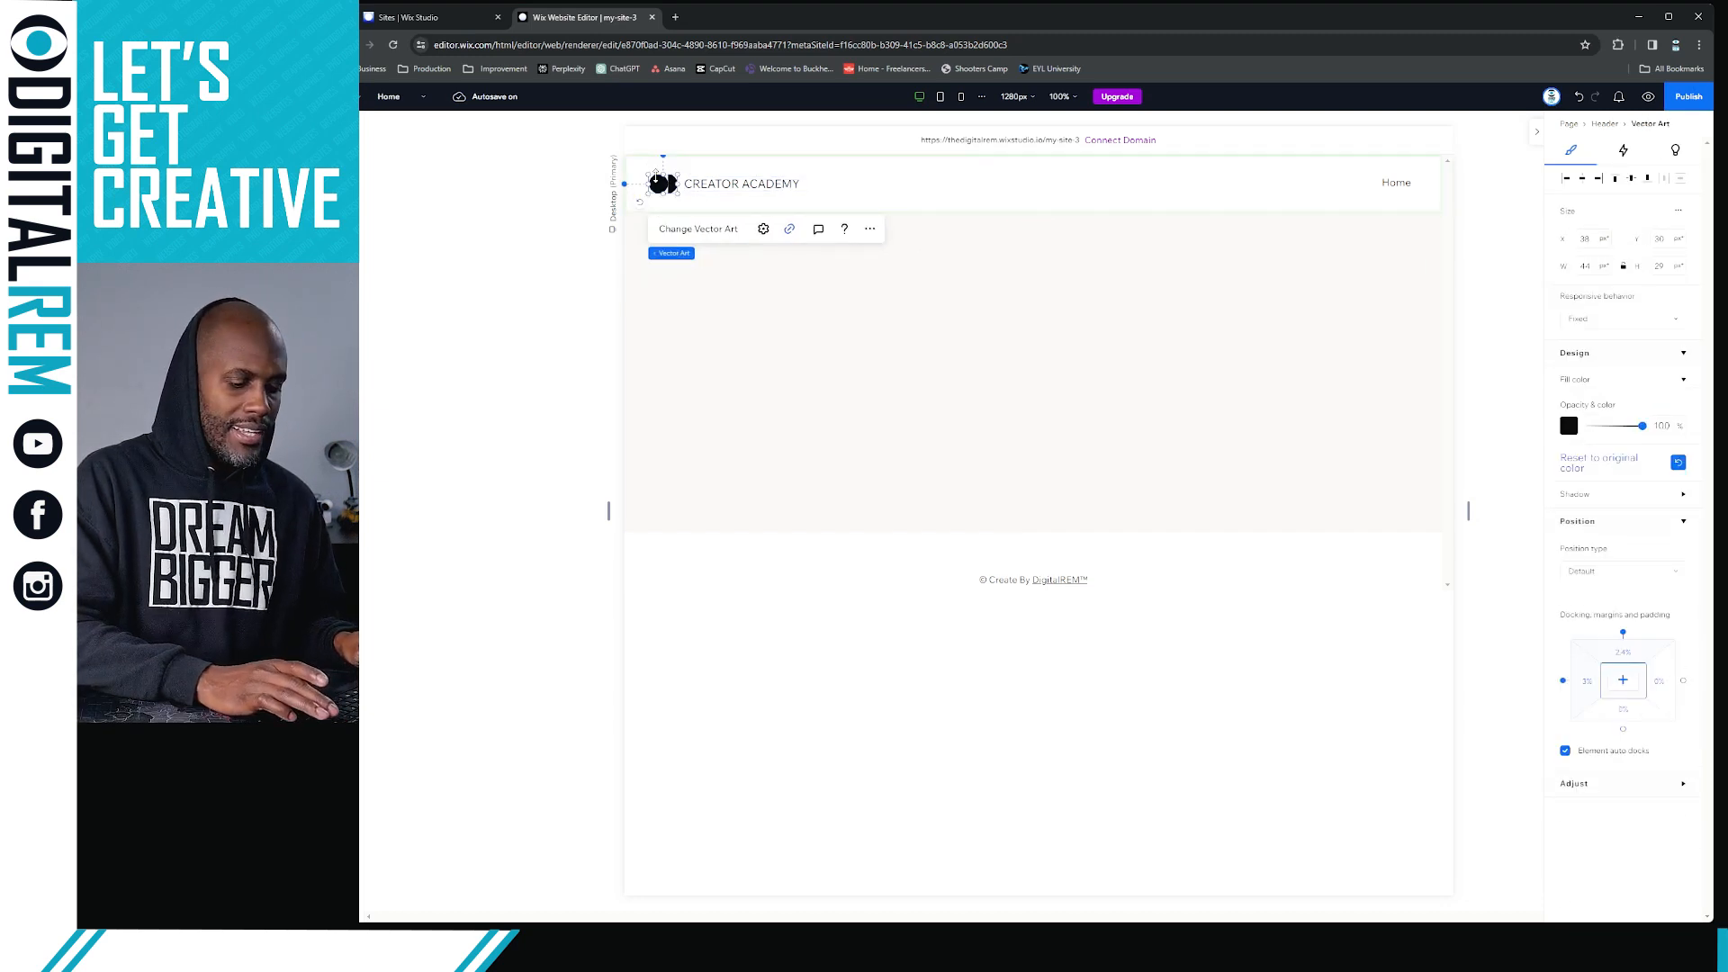
key(Escape)
click(658, 182)
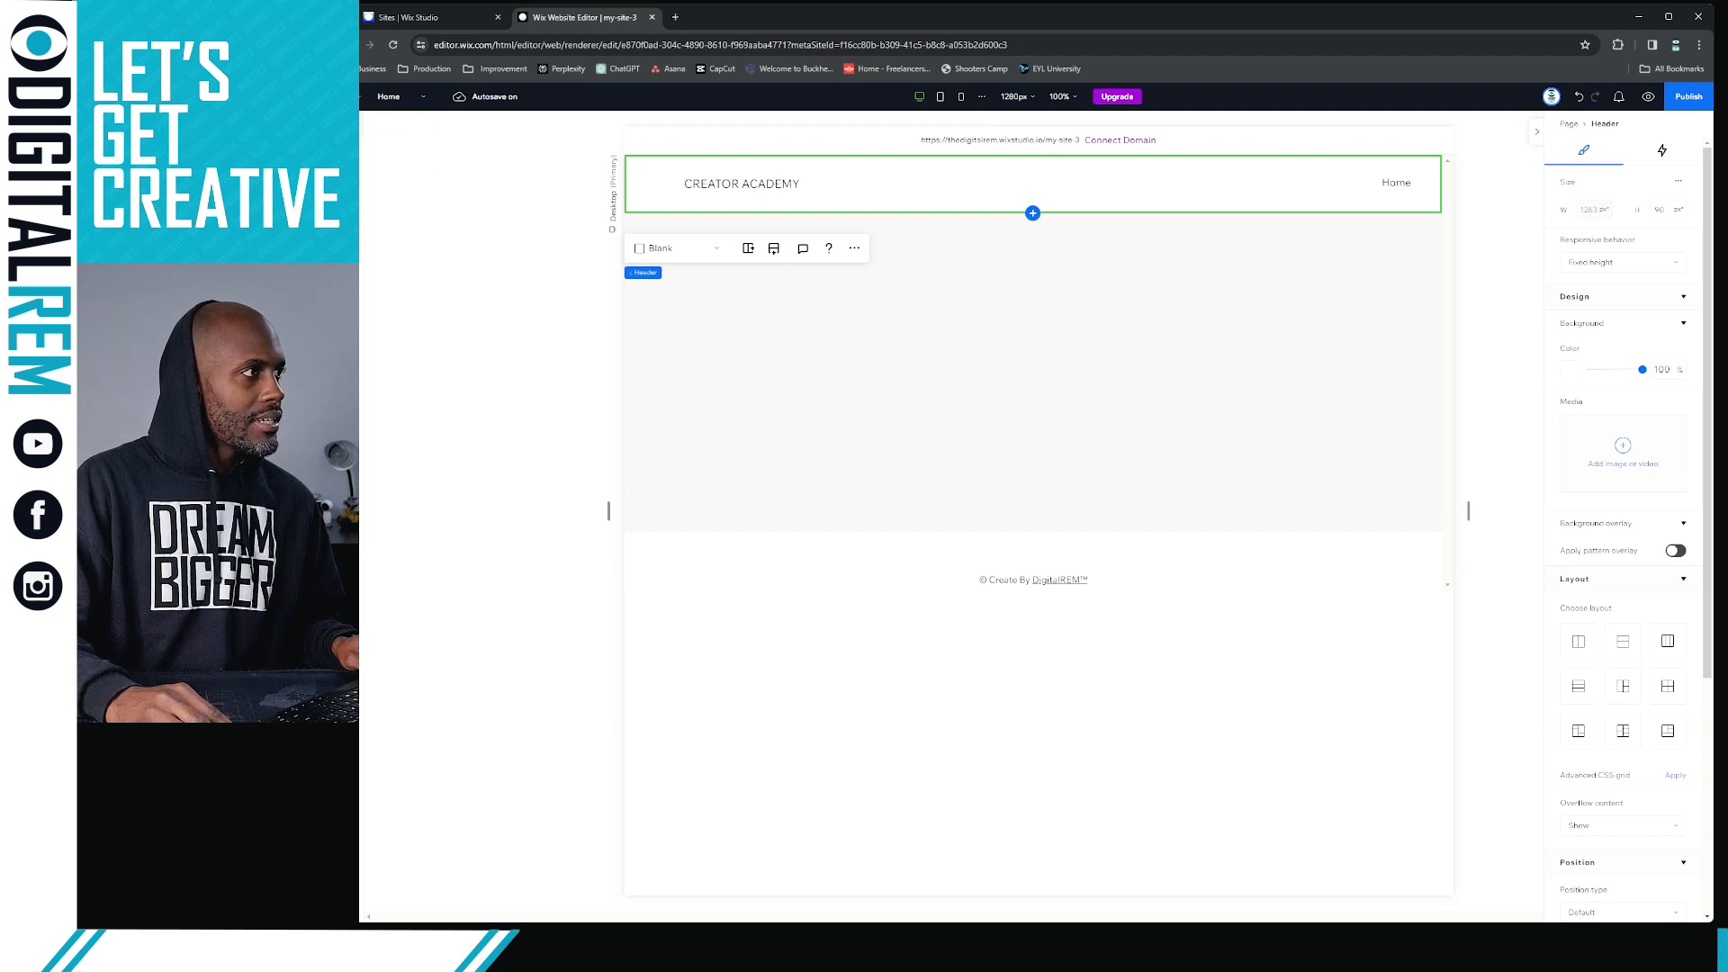
Add an image element to the header and change its picture to the Skin Institute logo from Brand Elements' Logo folder
click(362, 123)
click(517, 193)
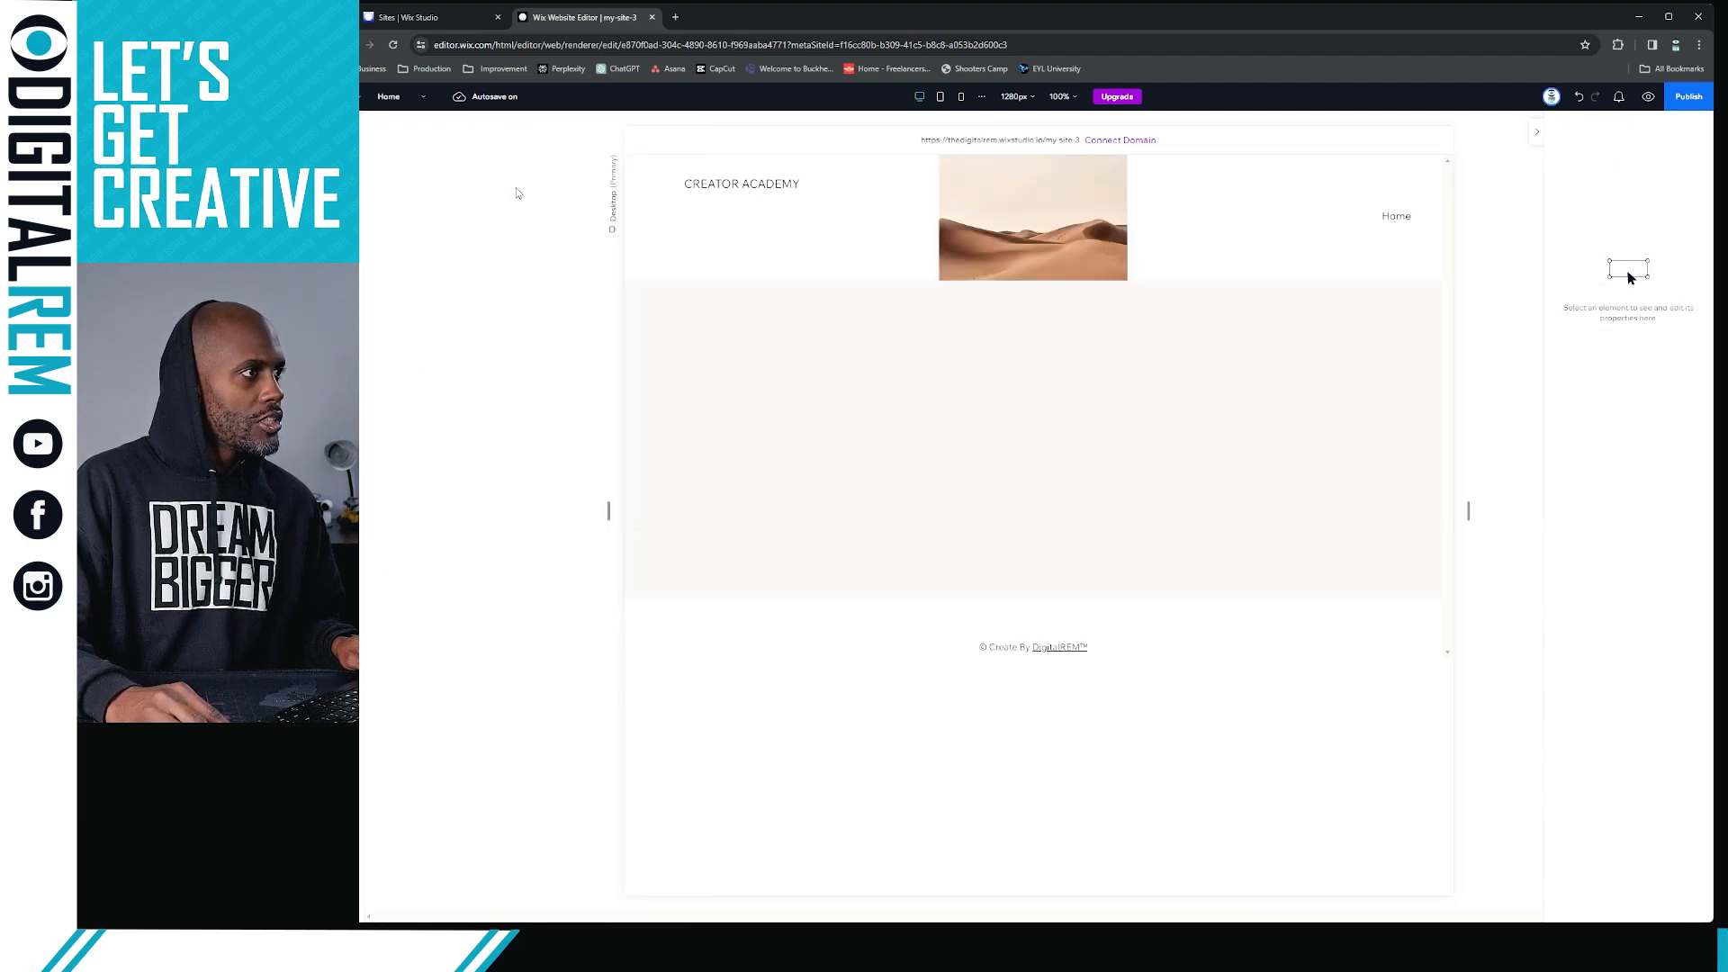
click(999, 224)
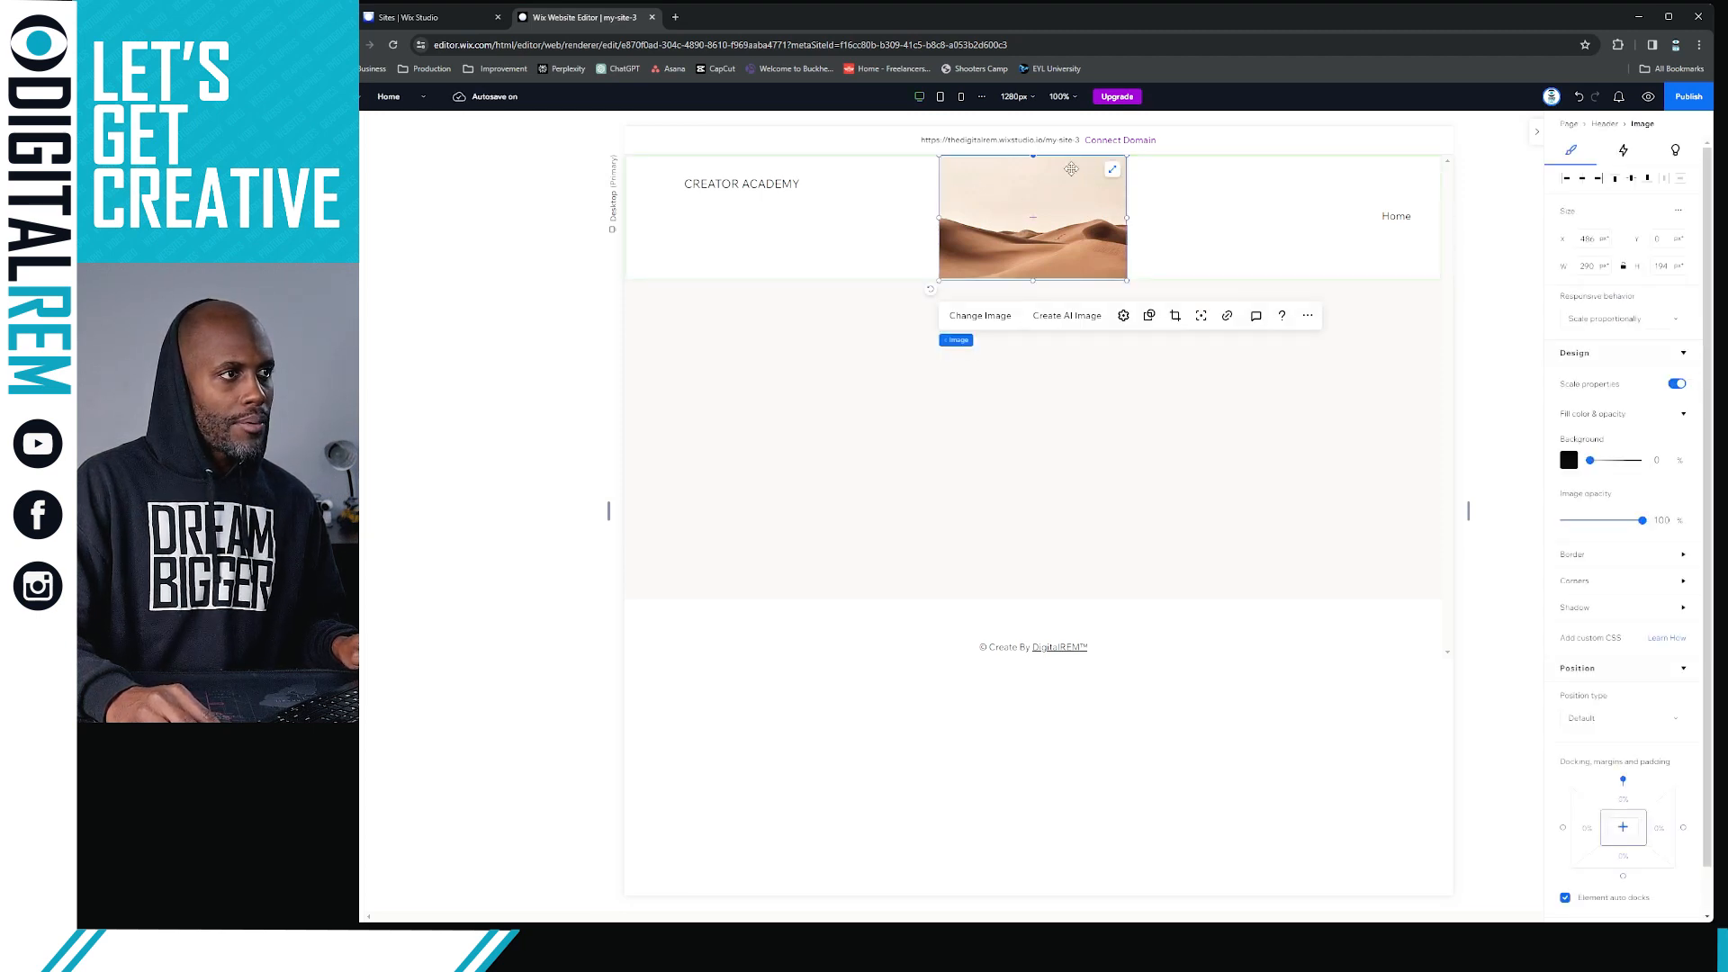
click(978, 317)
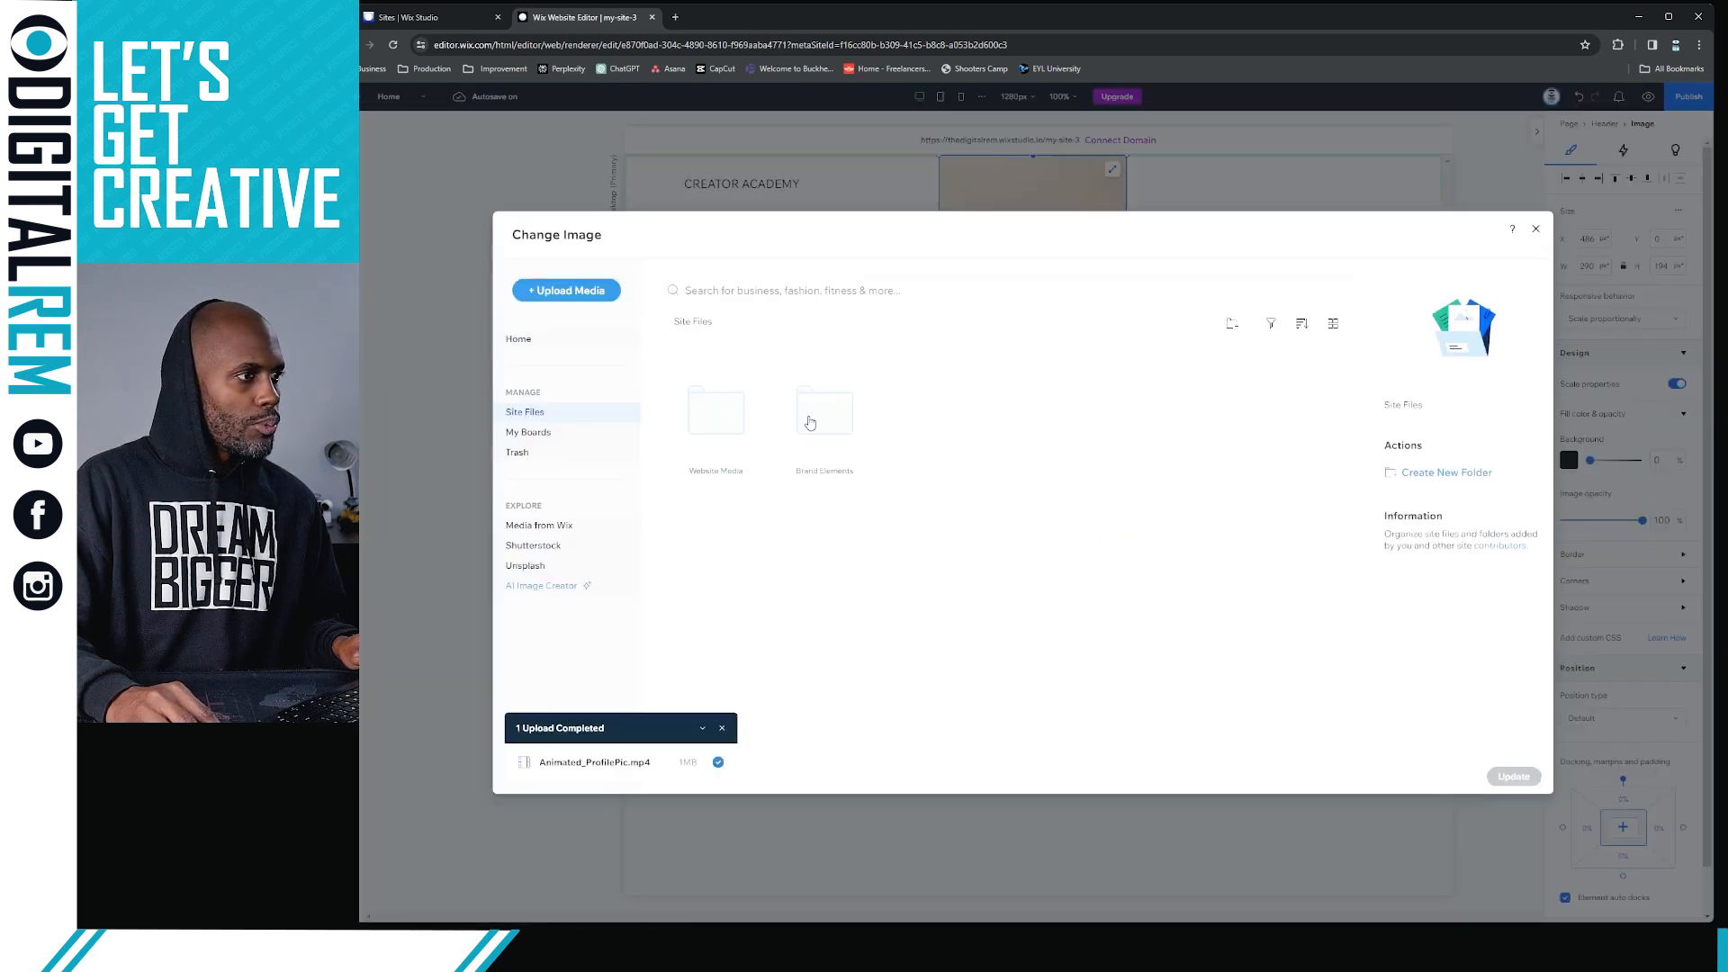
double_click(809, 422)
double_click(907, 424)
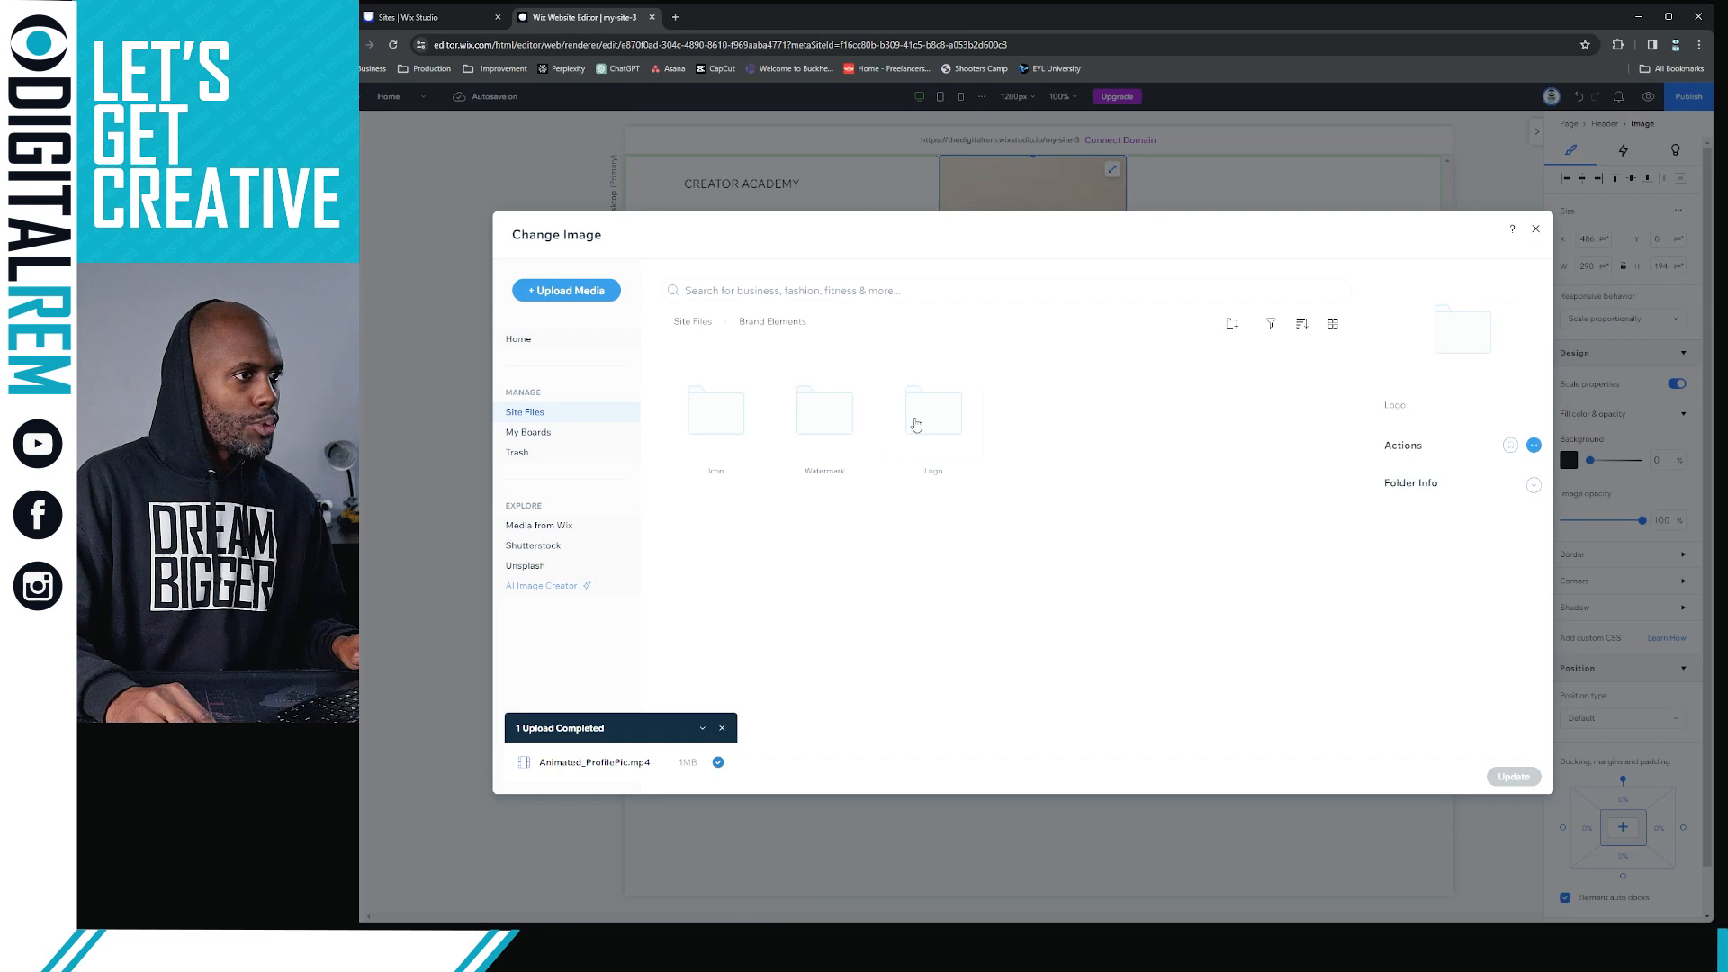
double_click(731, 424)
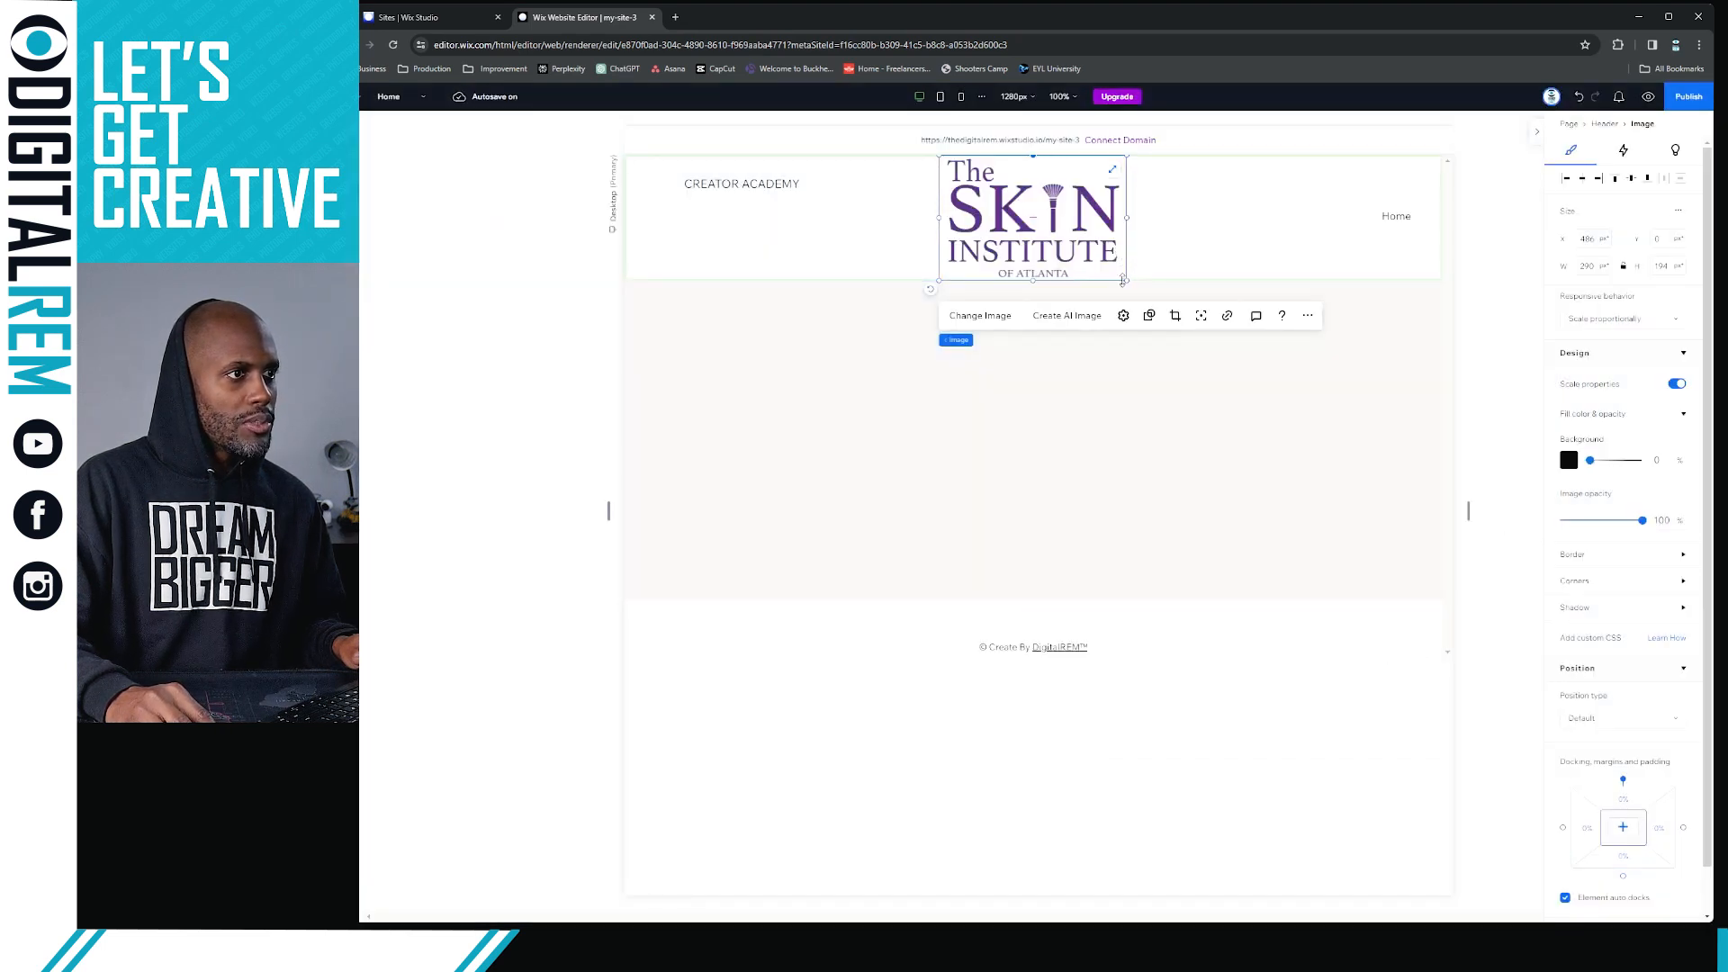
Shrink the logo image to about 98 px wide and place it at the header's left end, at Y 12 px
drag(1126, 281, 1077, 244)
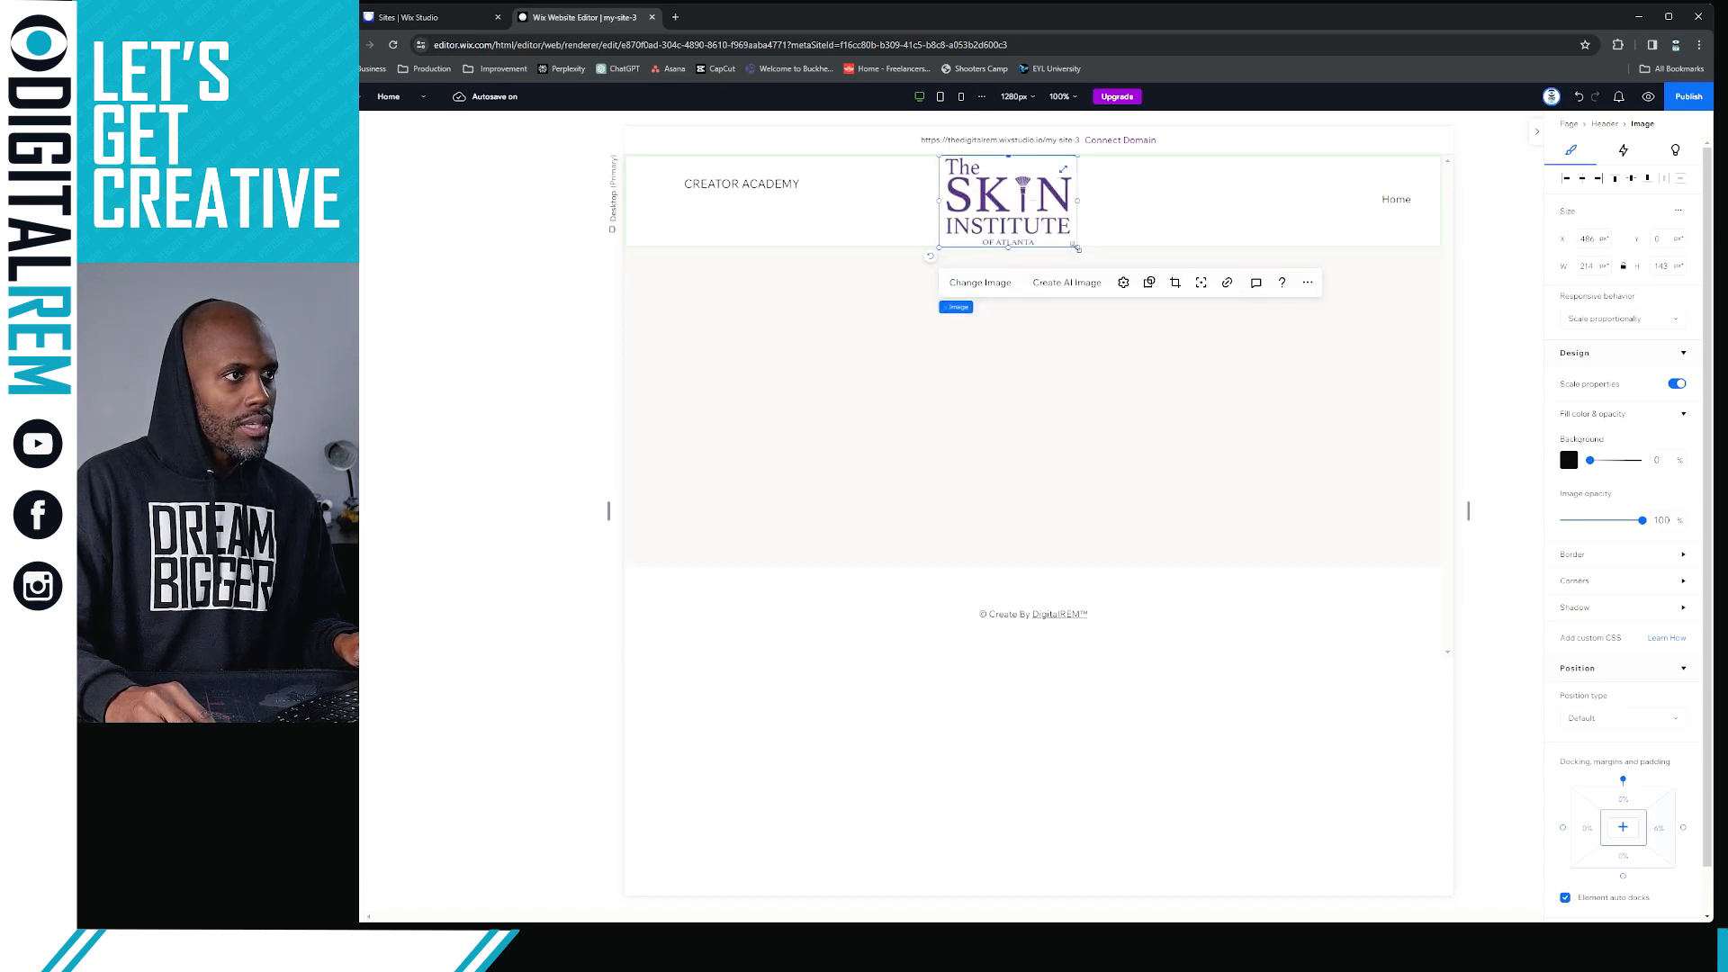
drag(1078, 248, 677, 180)
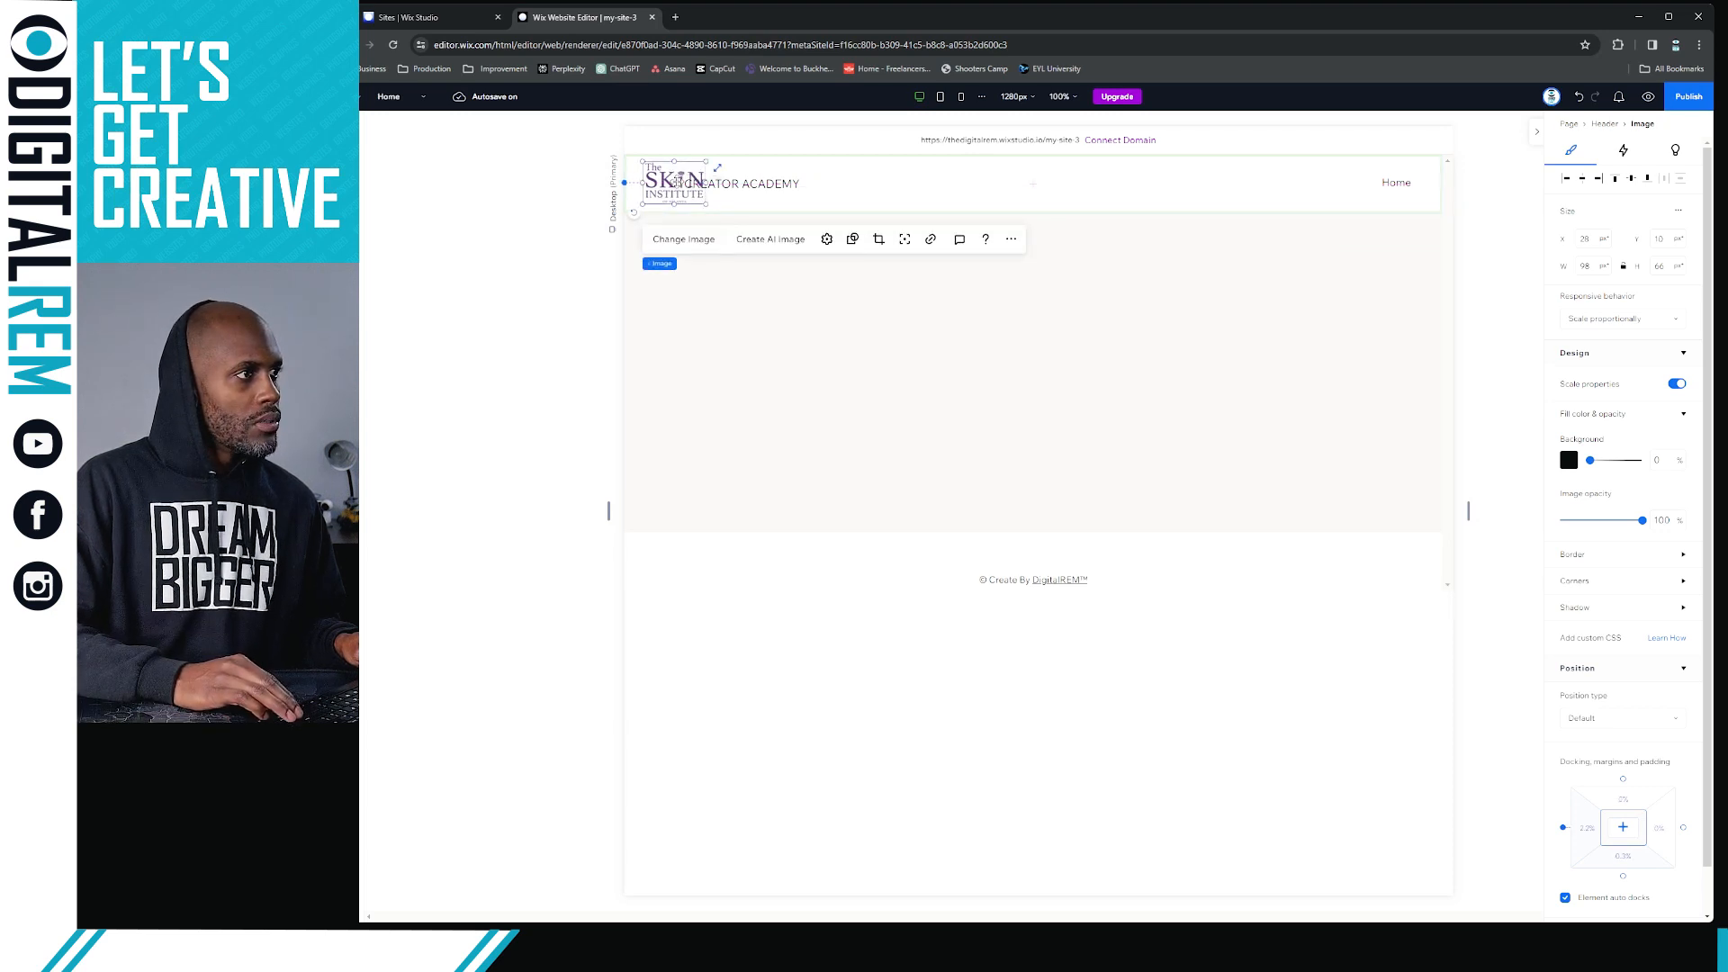
key(Up)
key(Up)
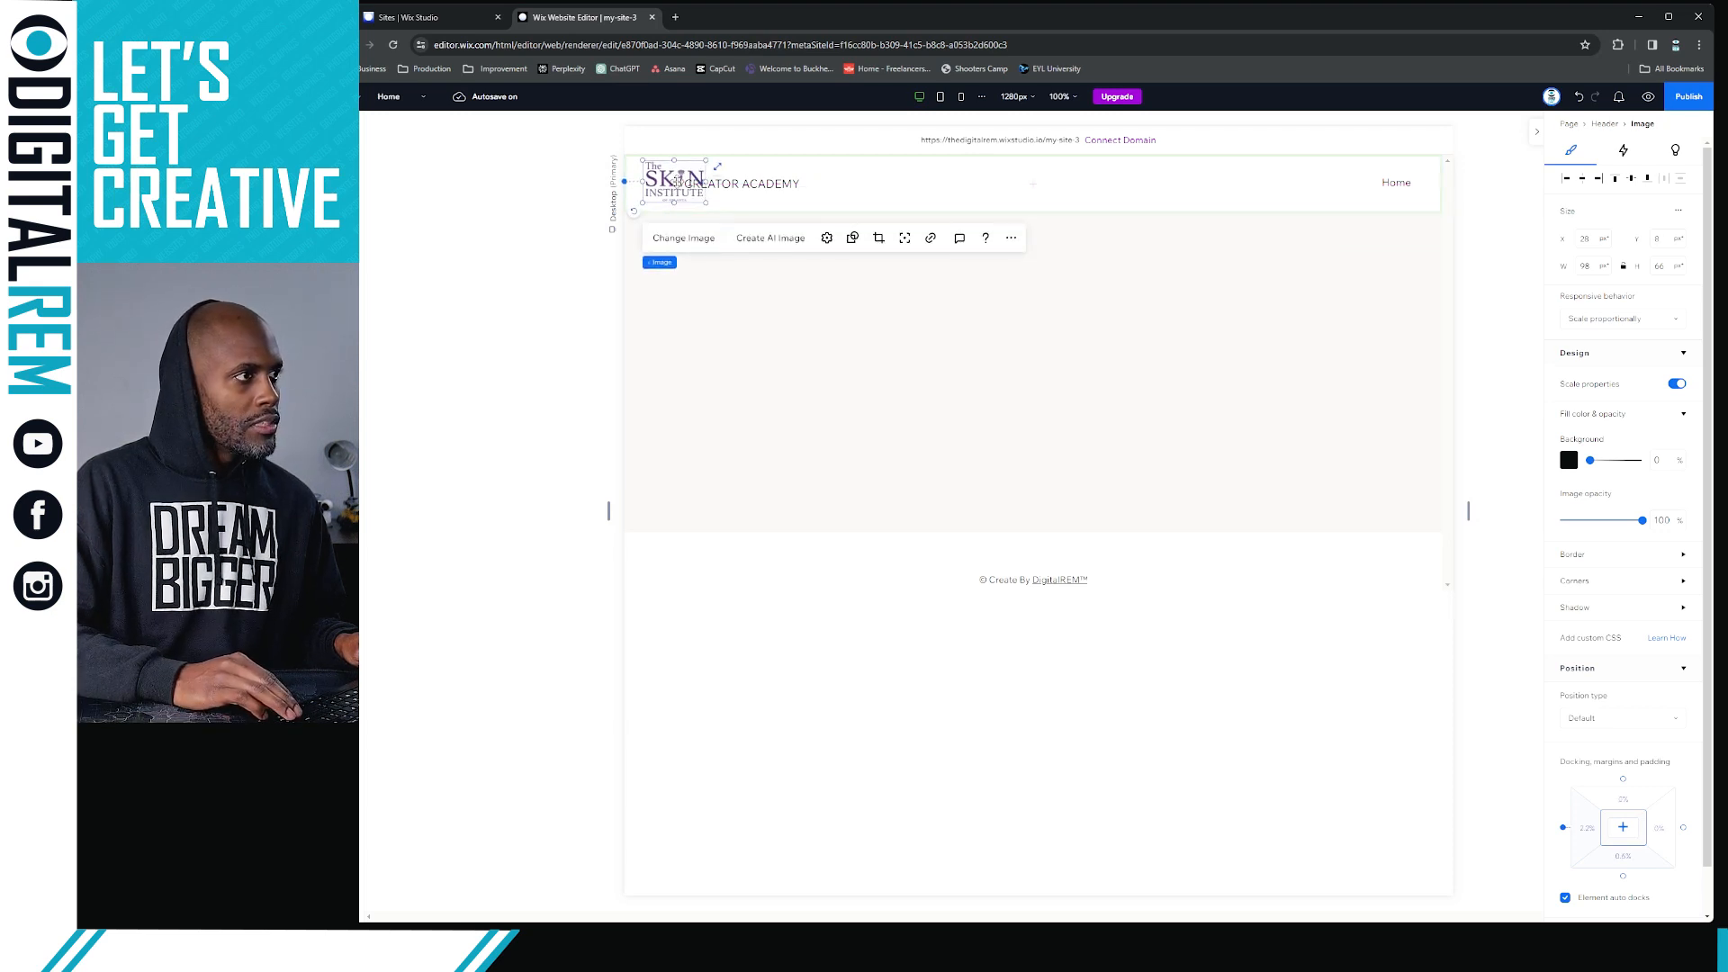
key(Down)
key(Down)
key(Down)
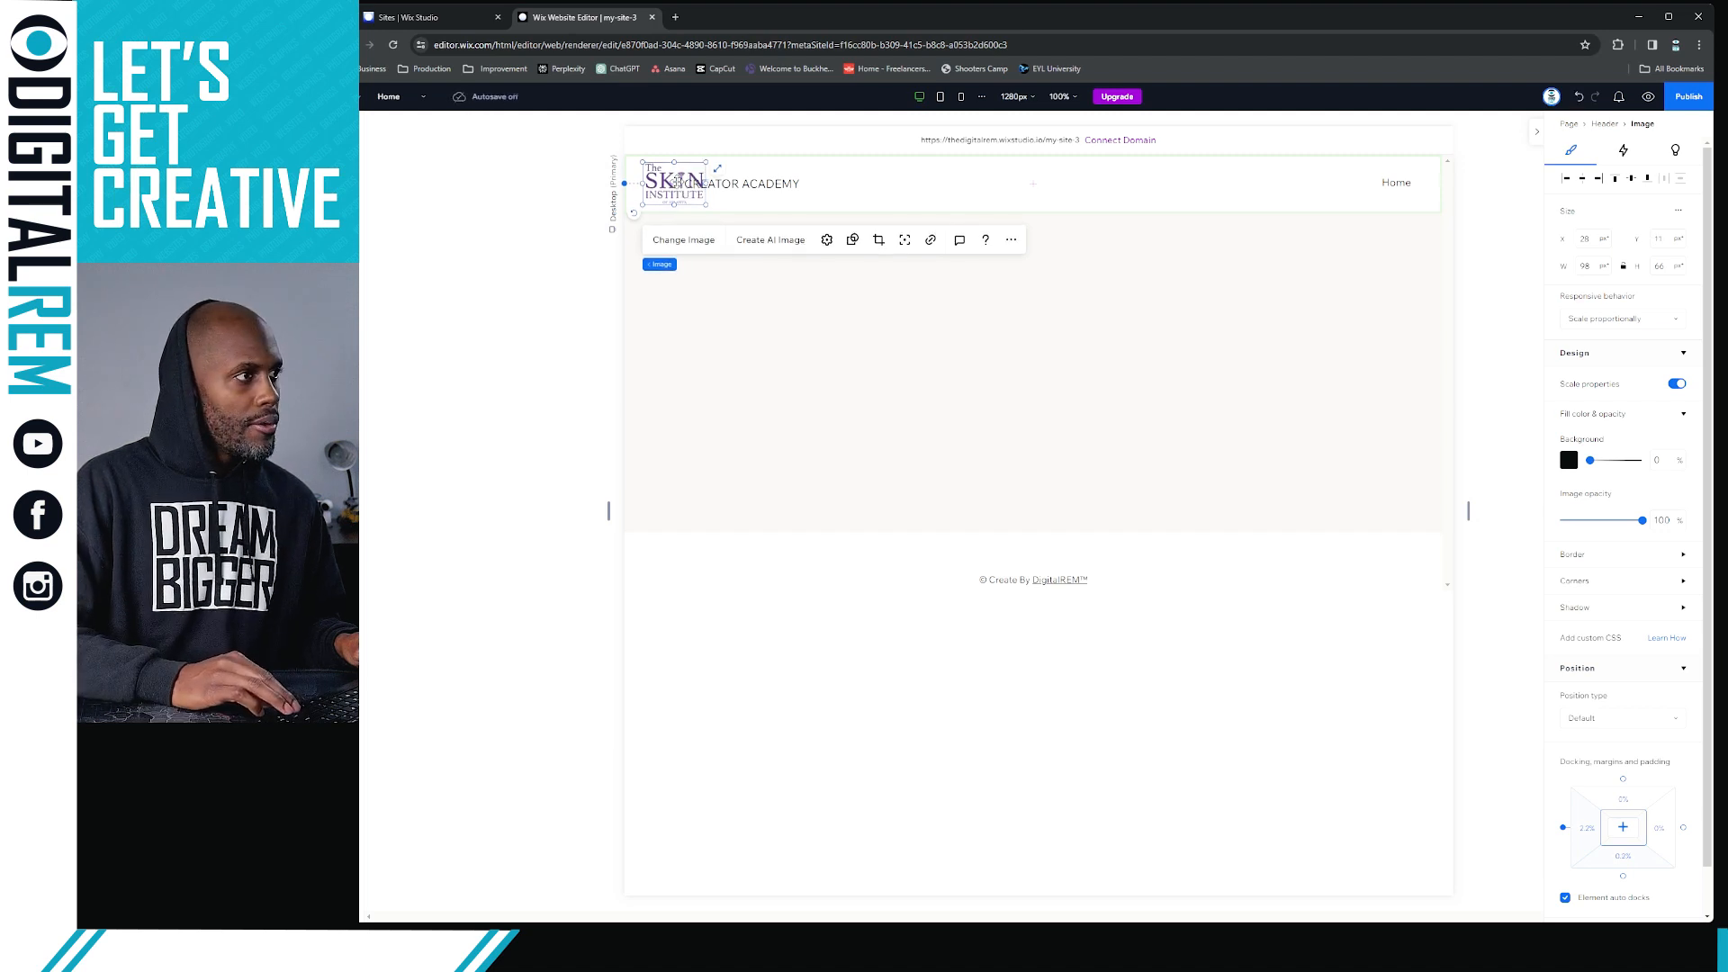
key(Down)
Delete the CREATOR ACADEMY text overlapping the logo in the header
click(754, 189)
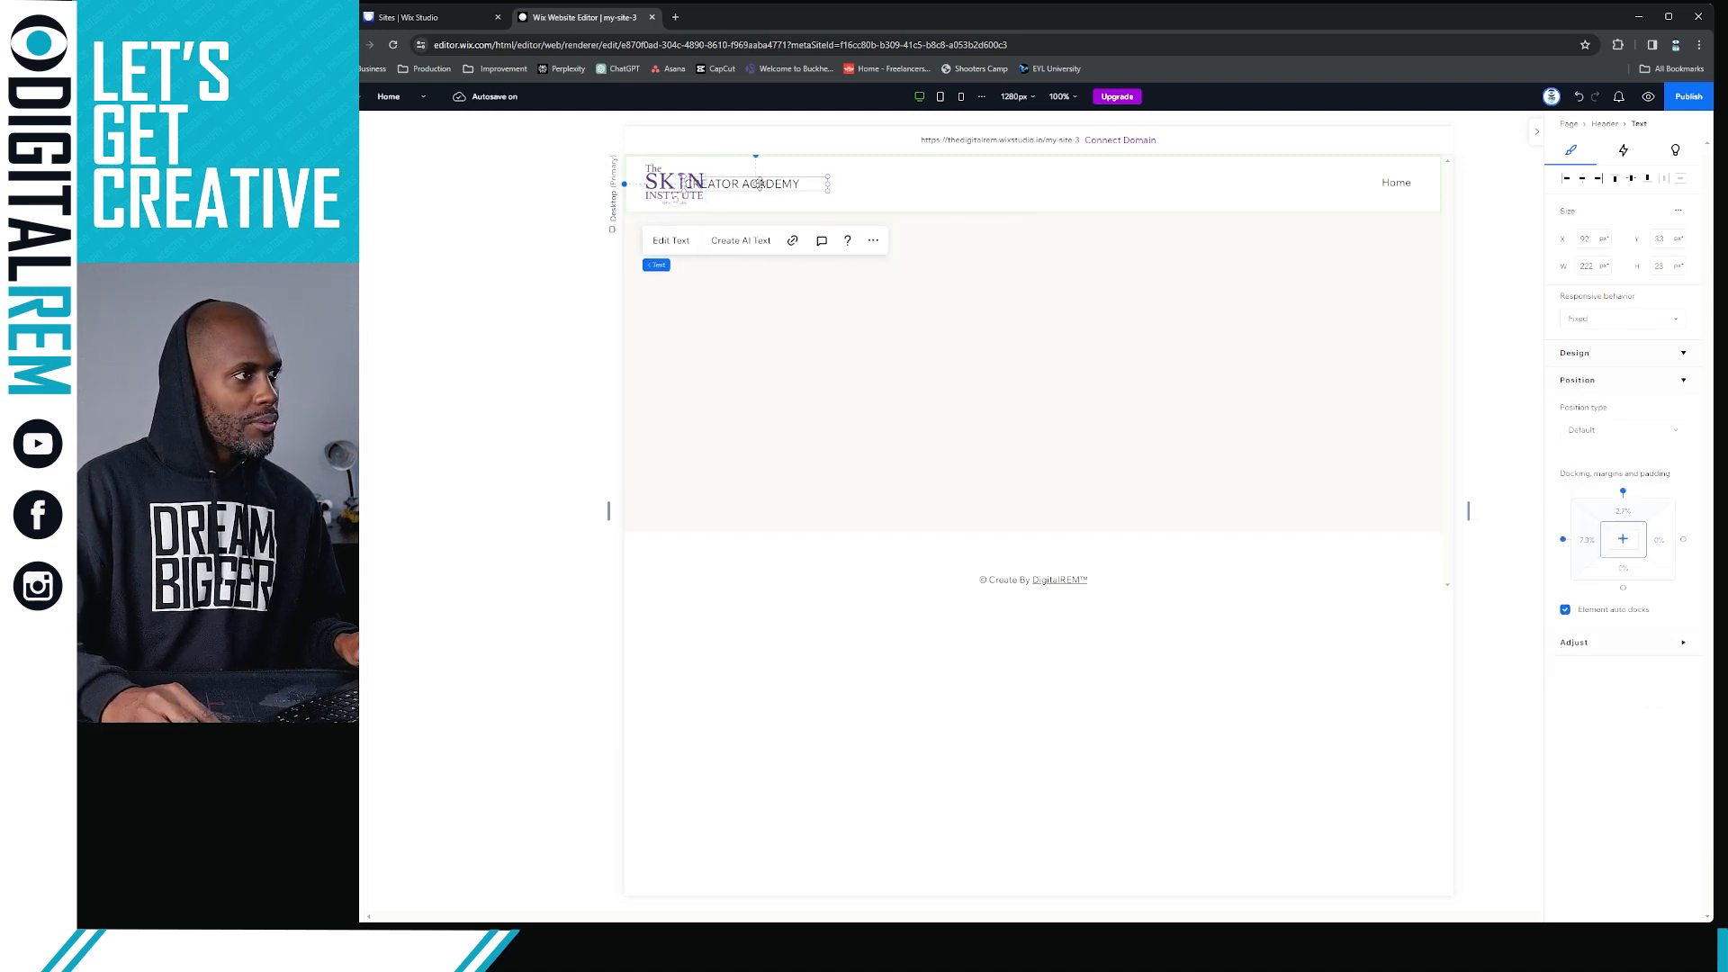
key(Delete)
click(763, 185)
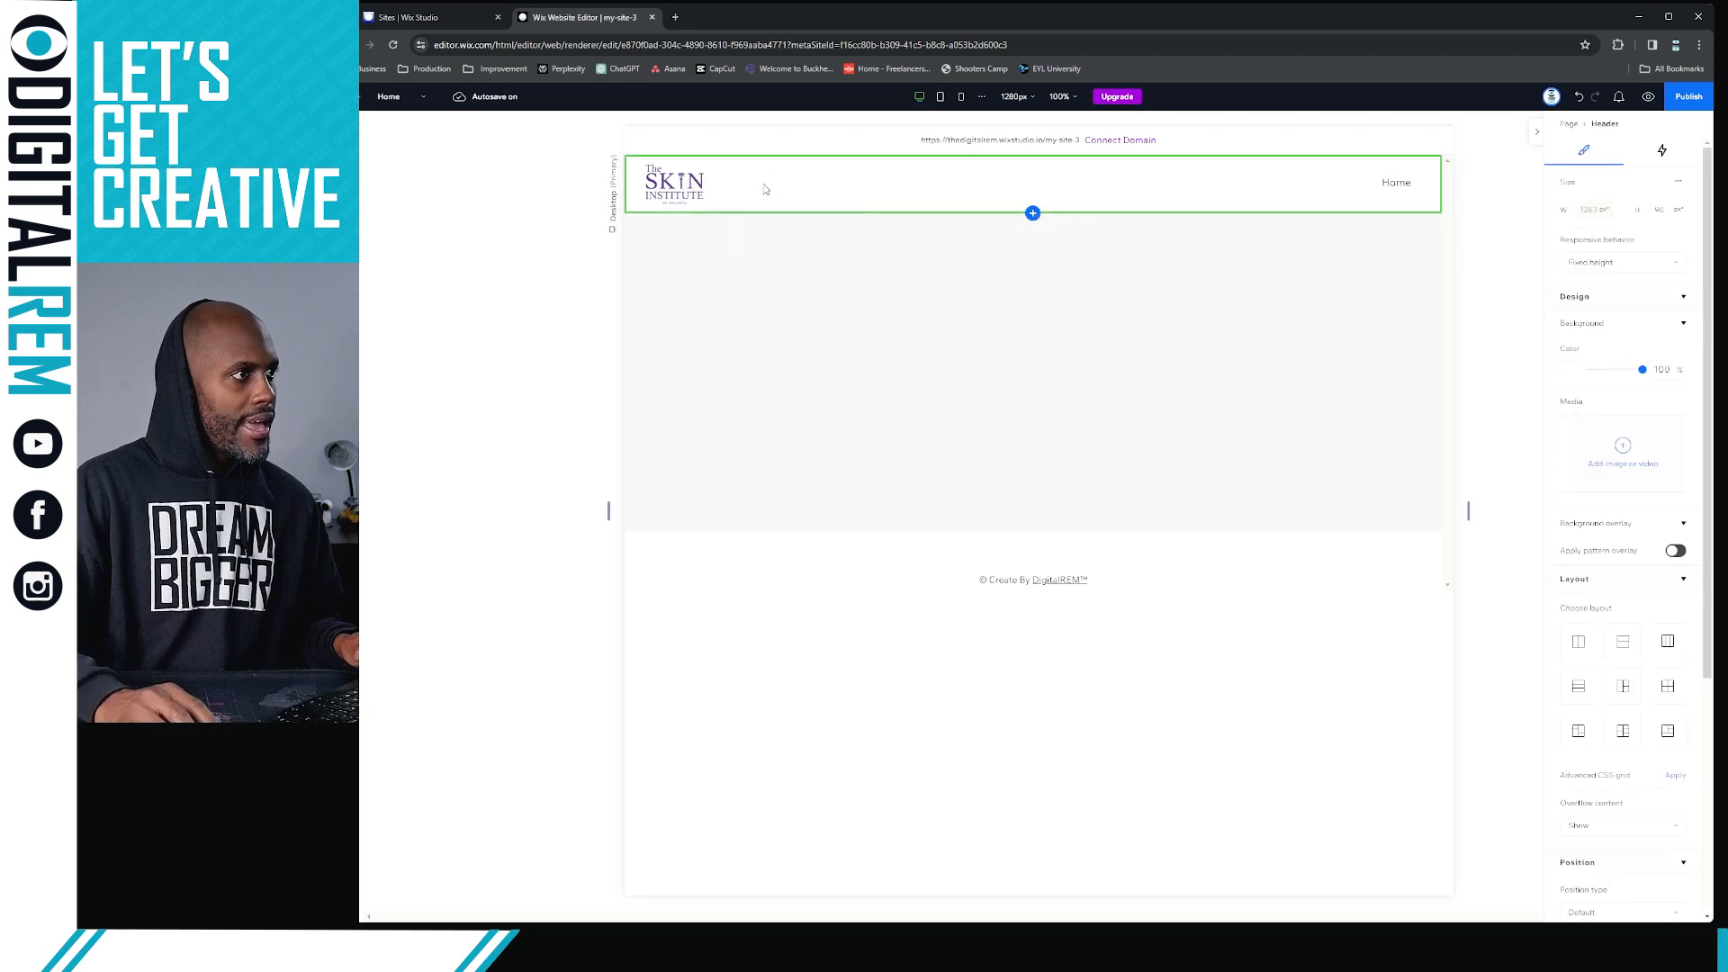
Move the logo slightly inward from the header's left edge to about X 34 px, leaving crop mode without applying a crop
click(682, 182)
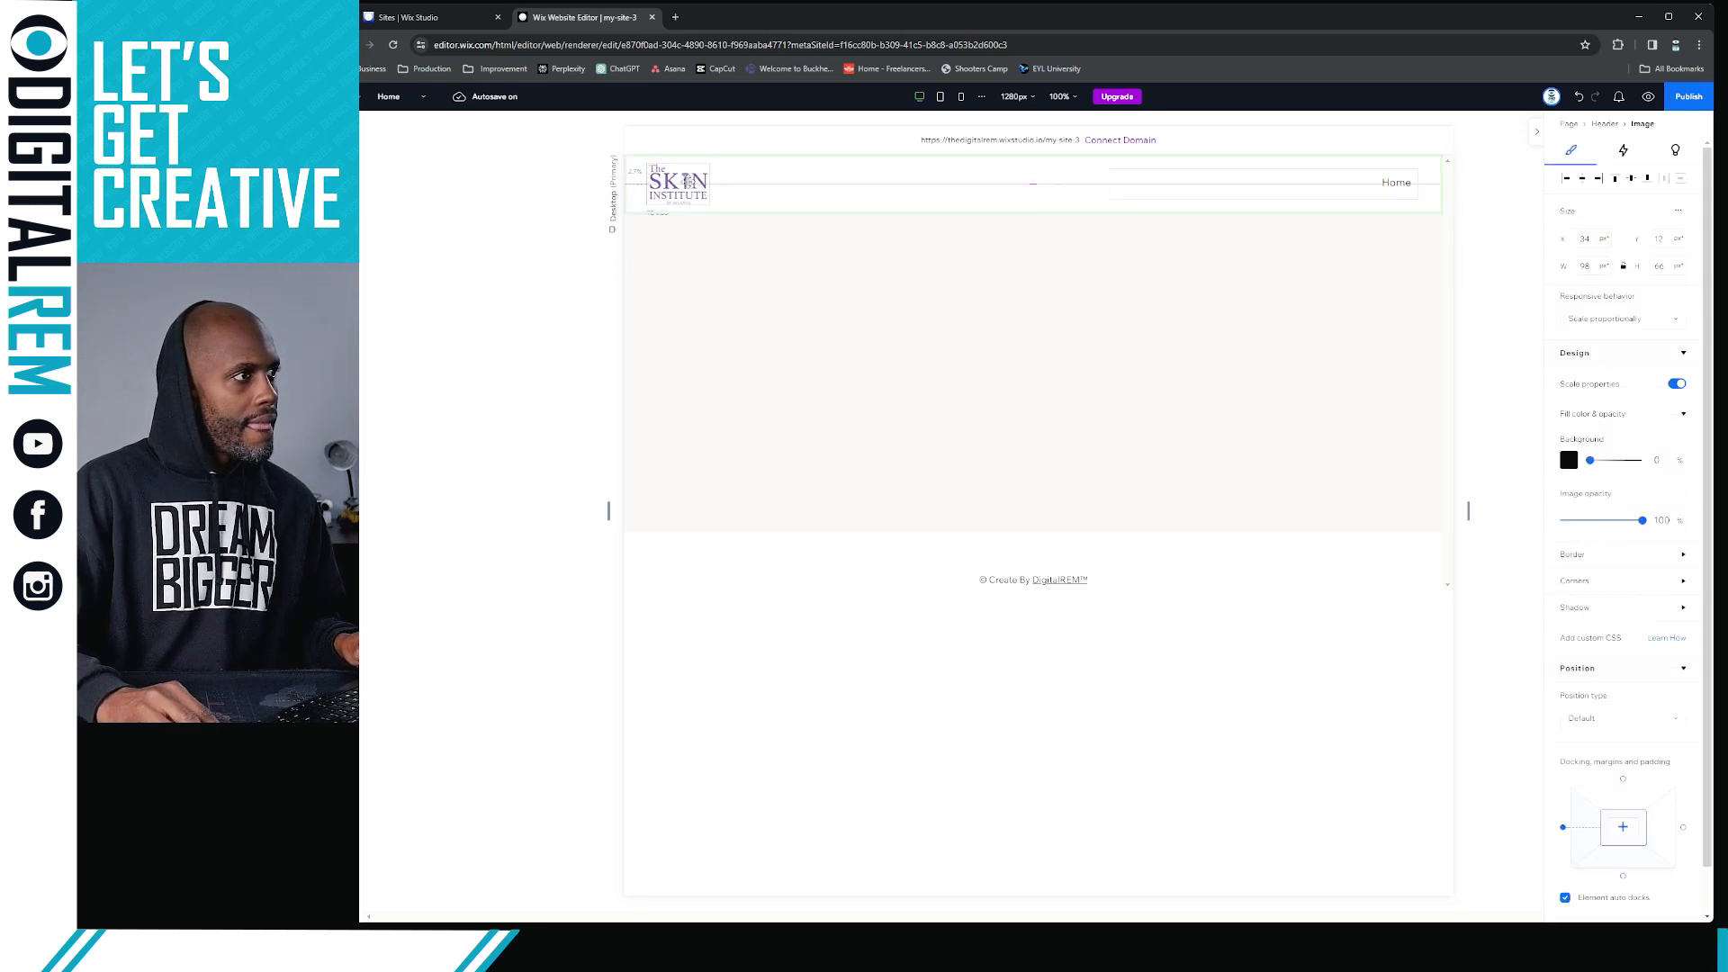
double_click(696, 184)
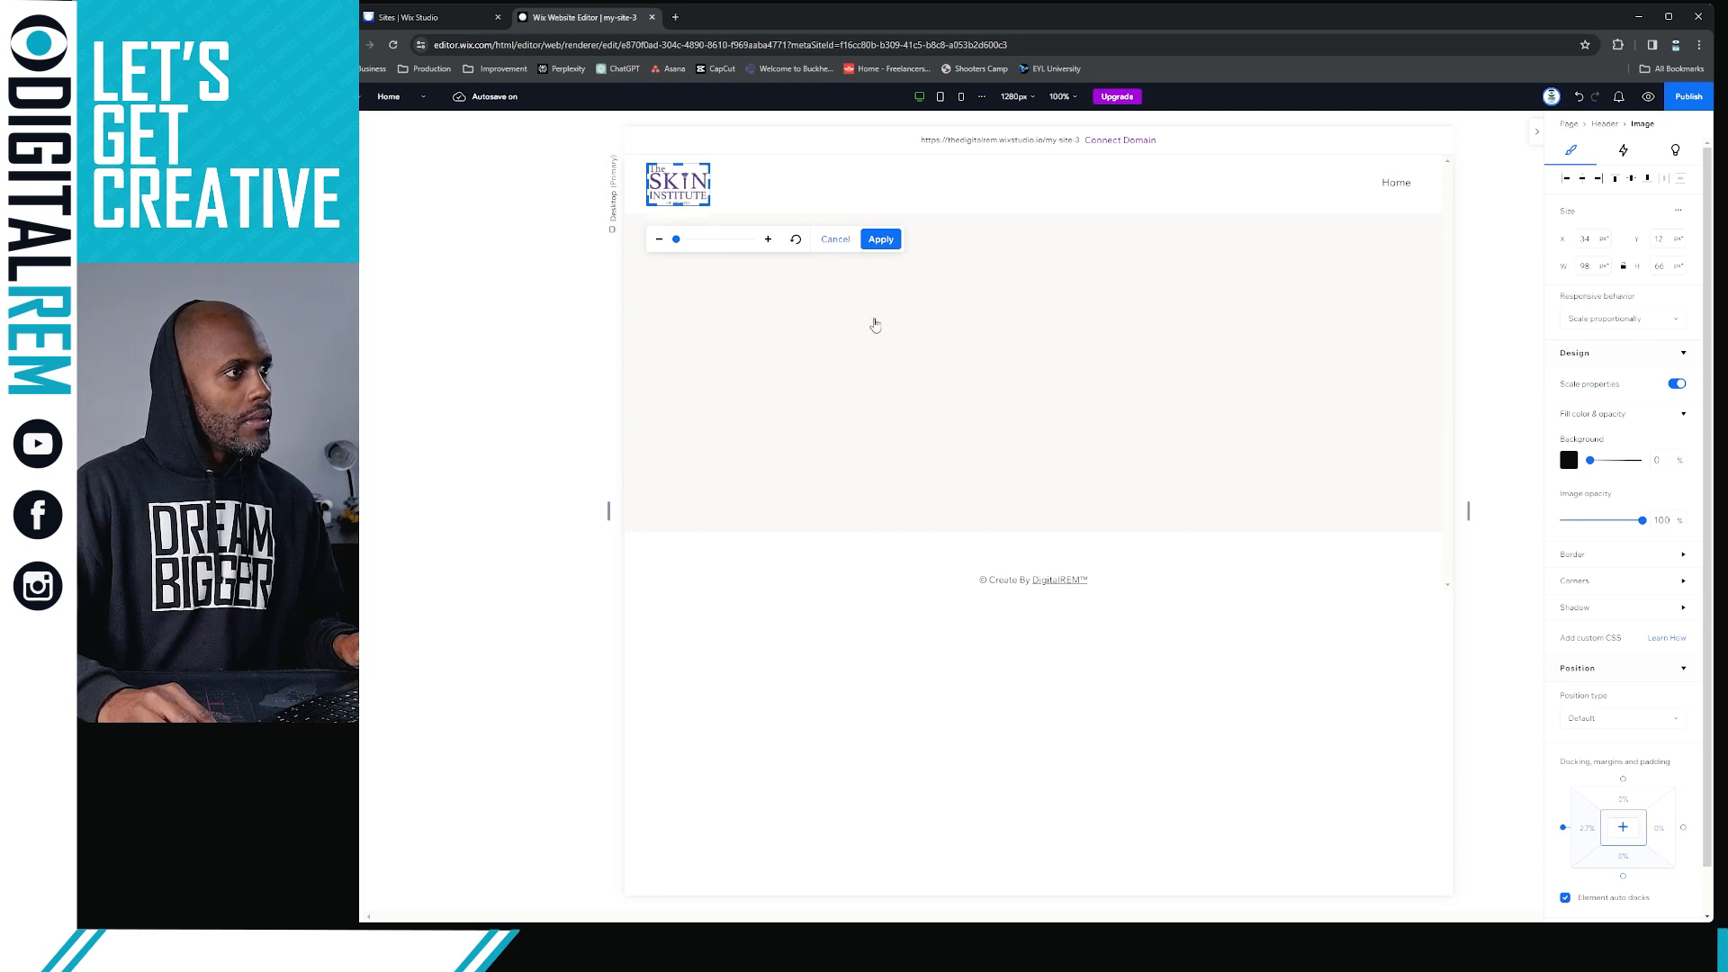
click(837, 245)
click(836, 245)
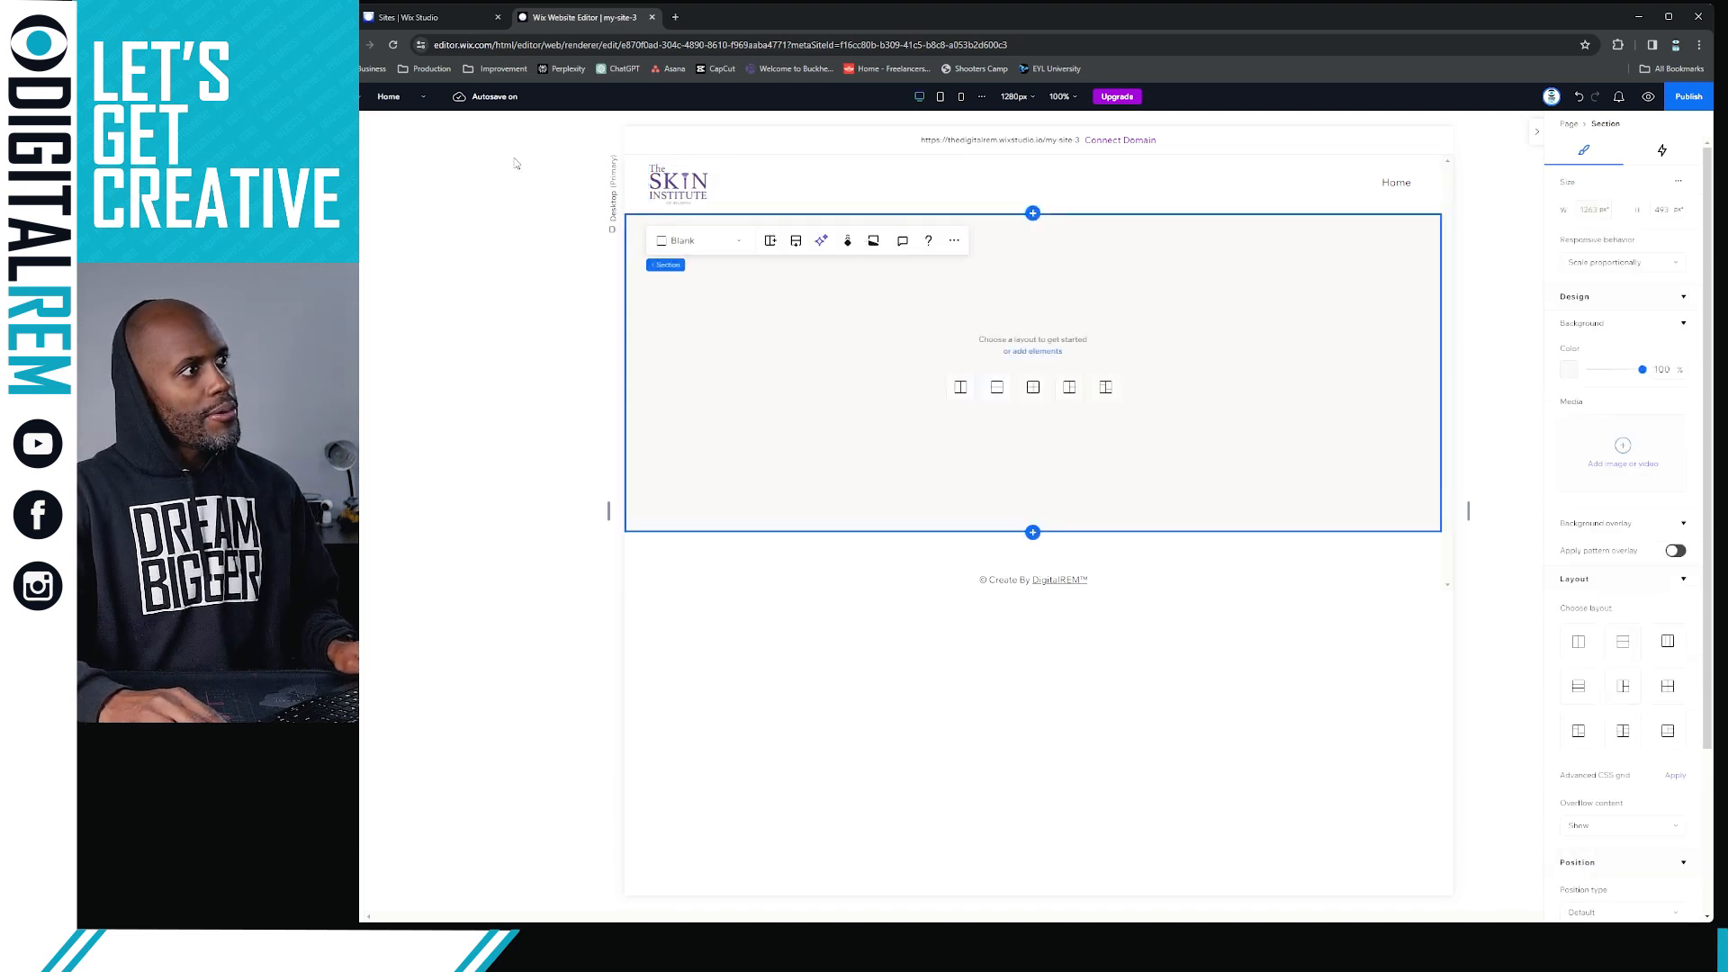
click(799, 178)
click(1049, 543)
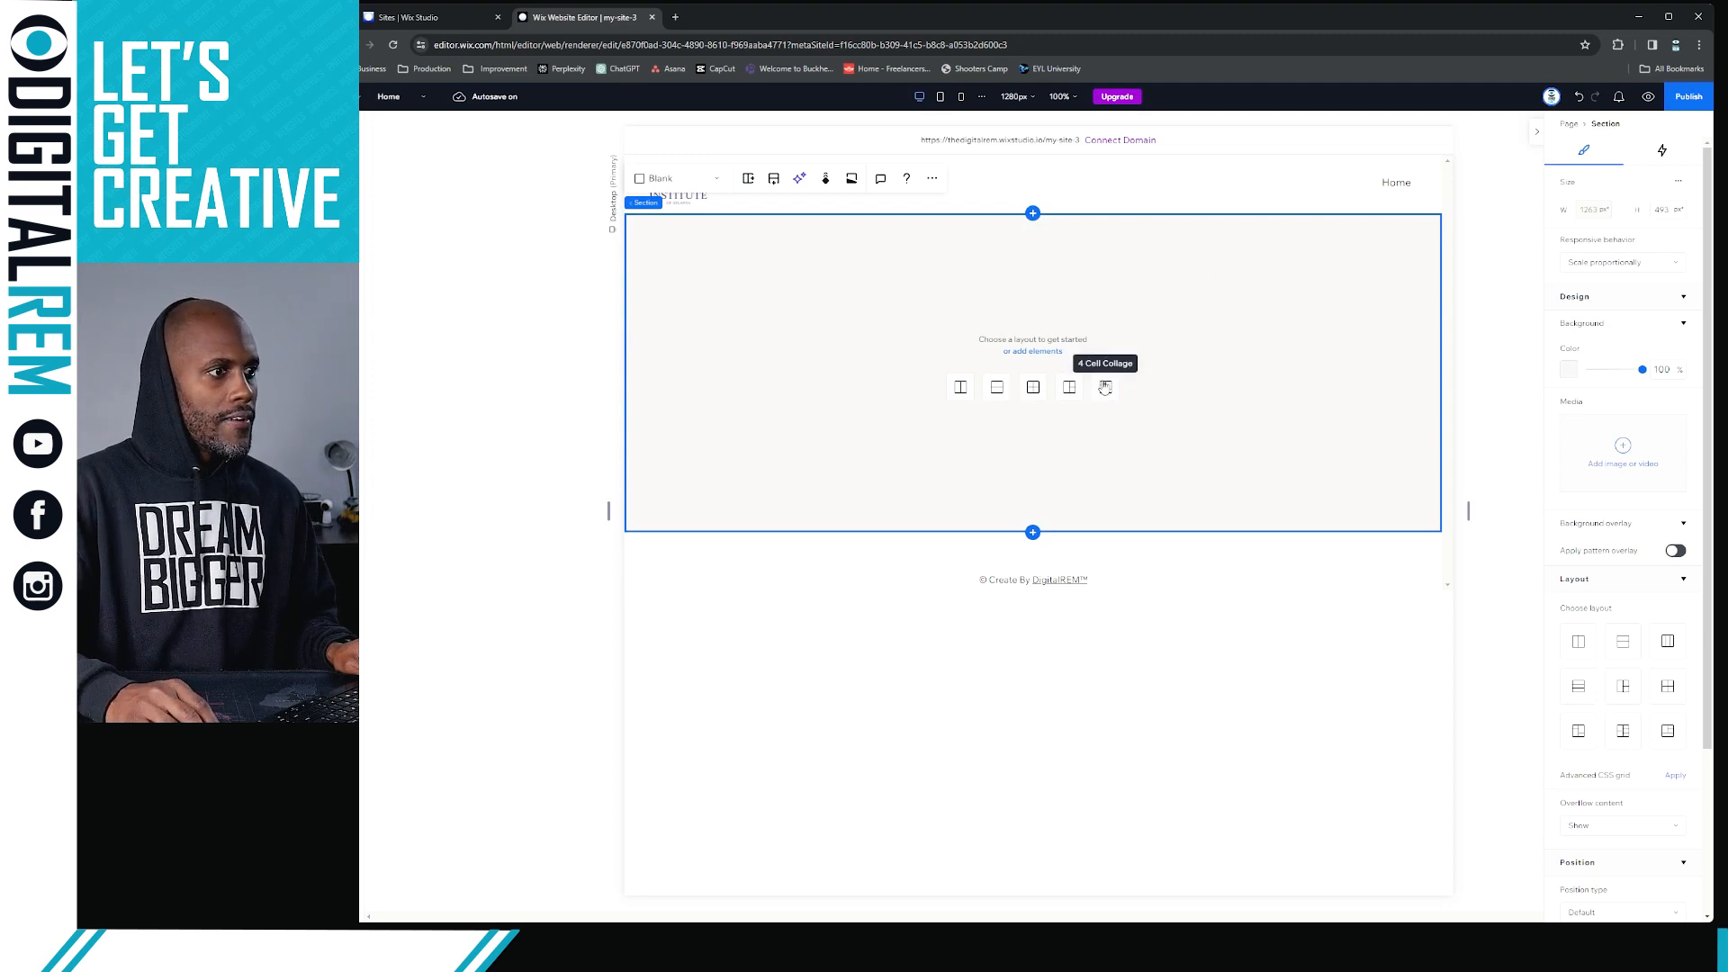
click(695, 204)
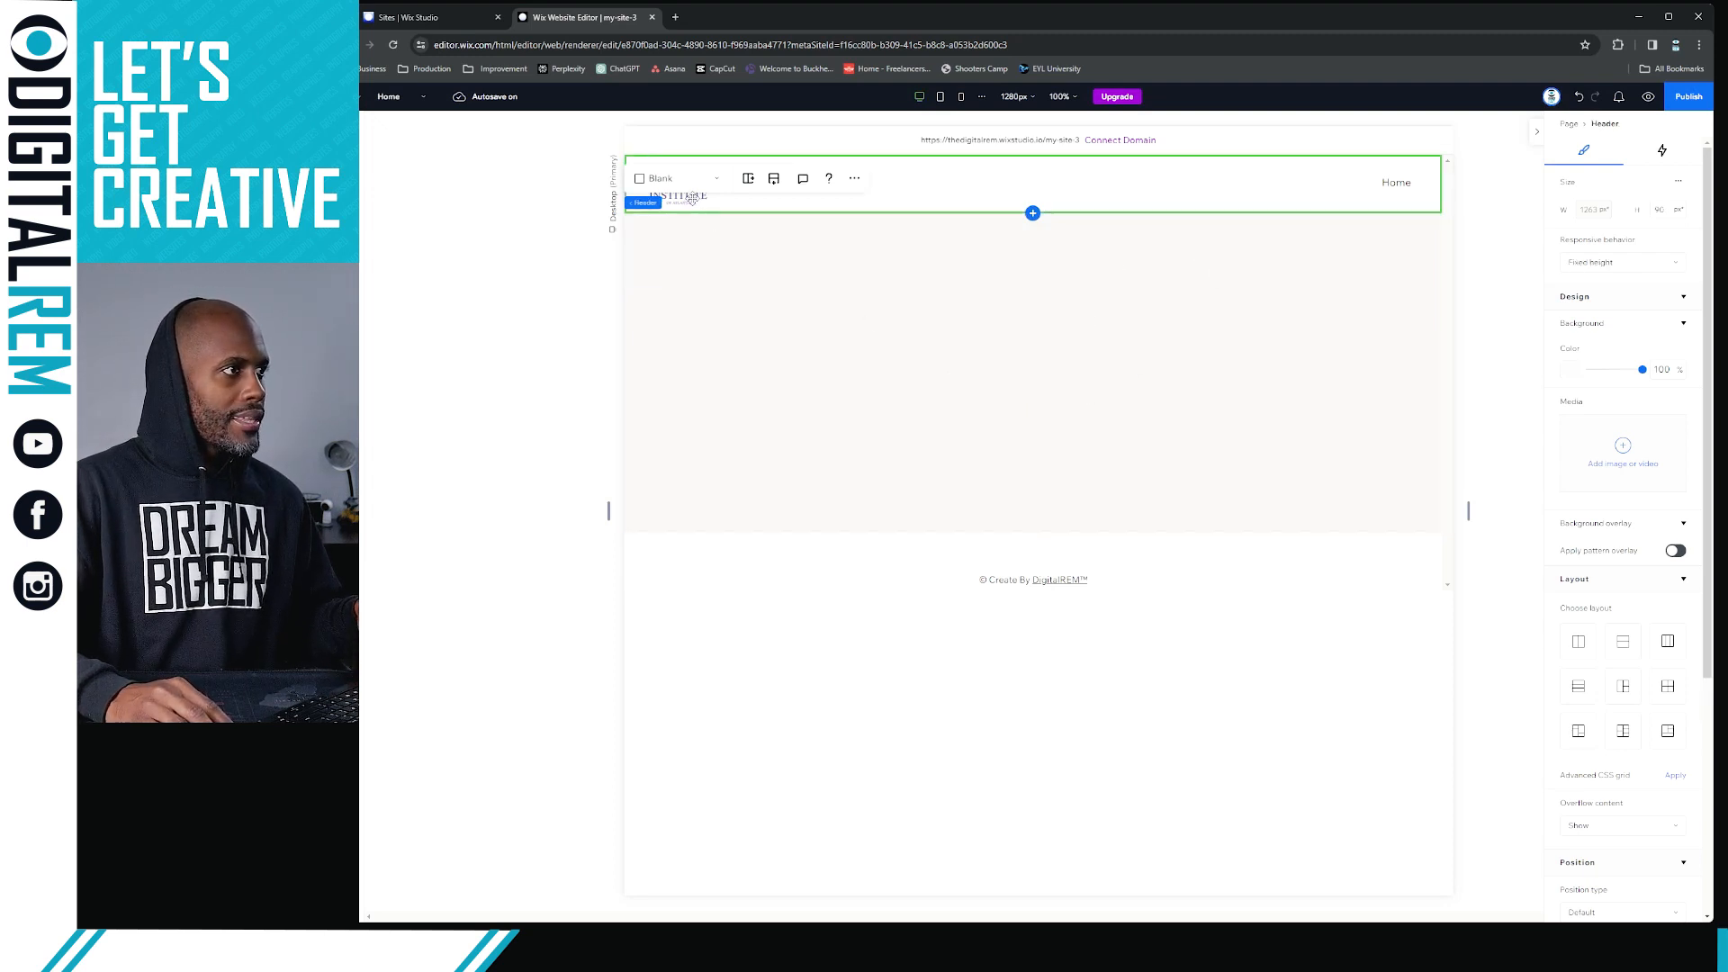
Copy the Skin Institute logo from the header into the footer and increase the footer's height to about 160 px
click(692, 191)
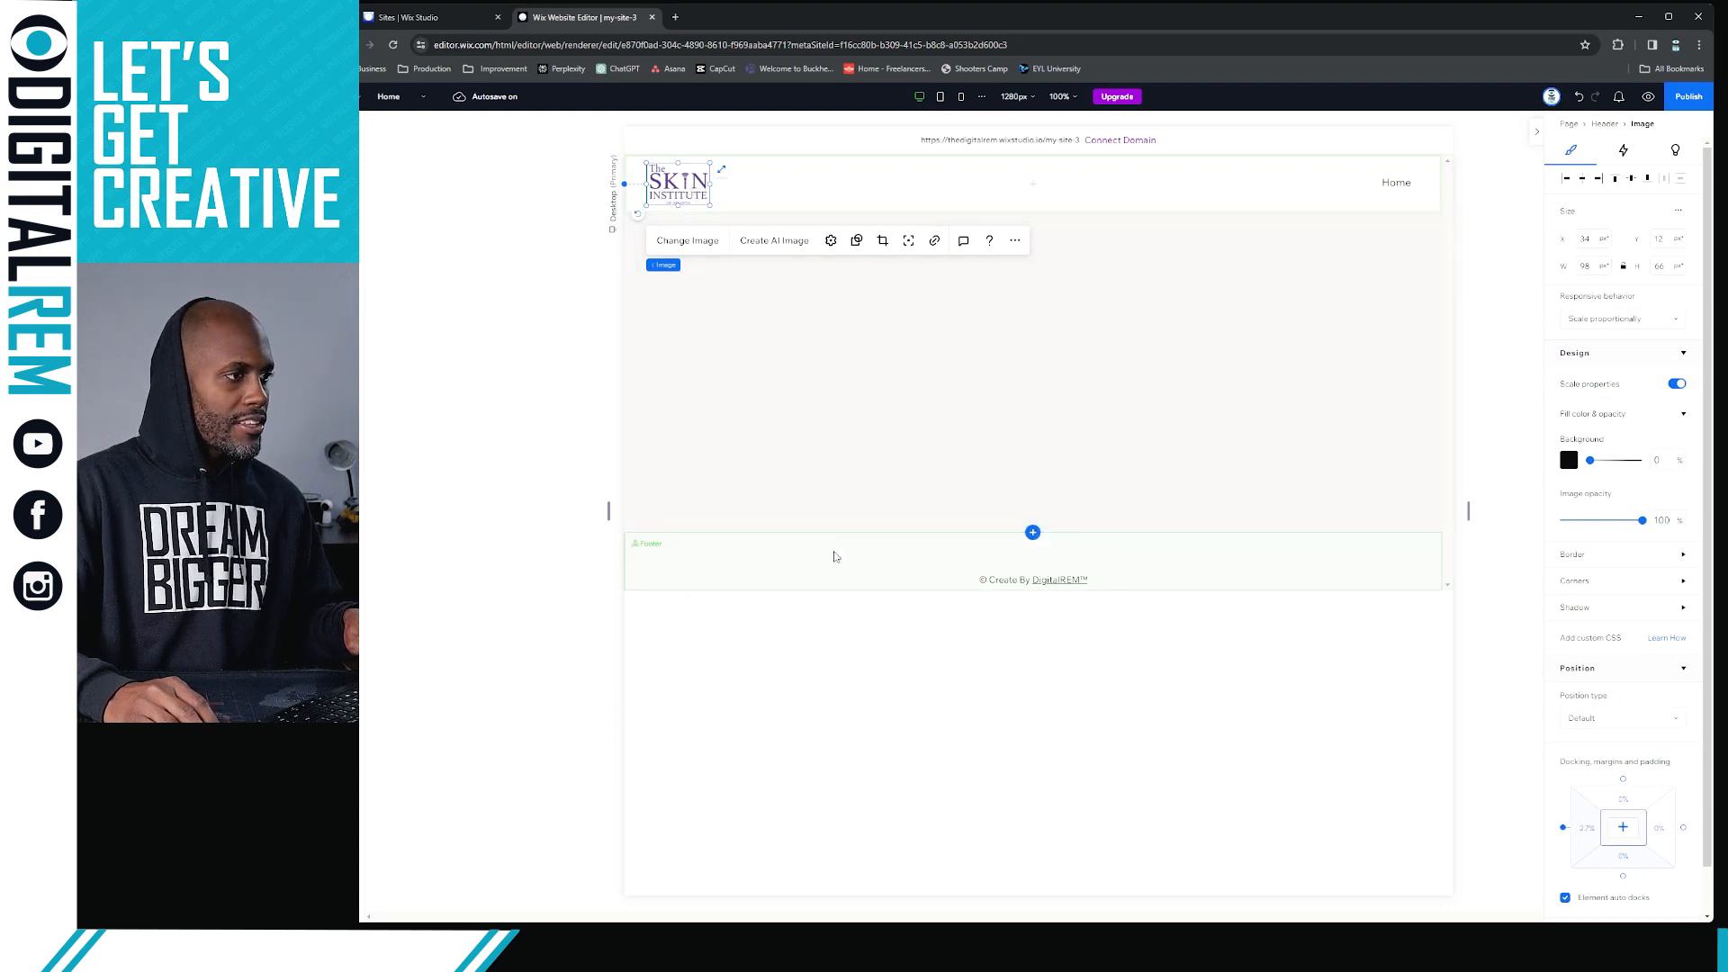
click(836, 577)
key(ctrl+v)
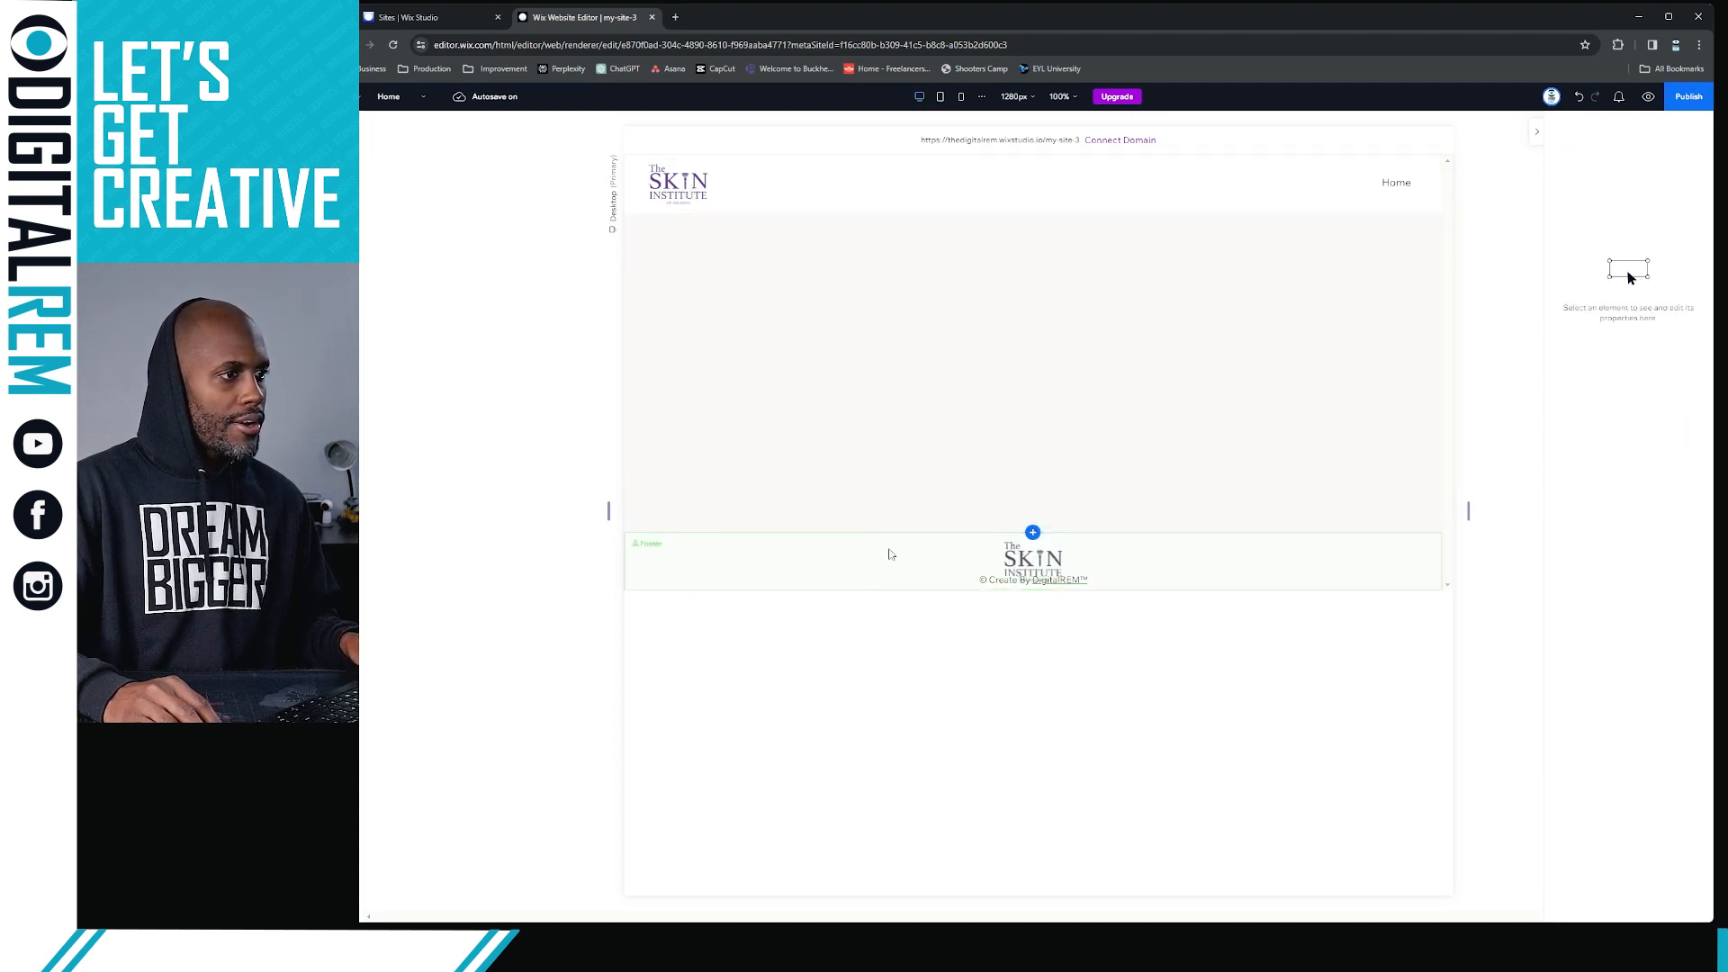
click(1132, 584)
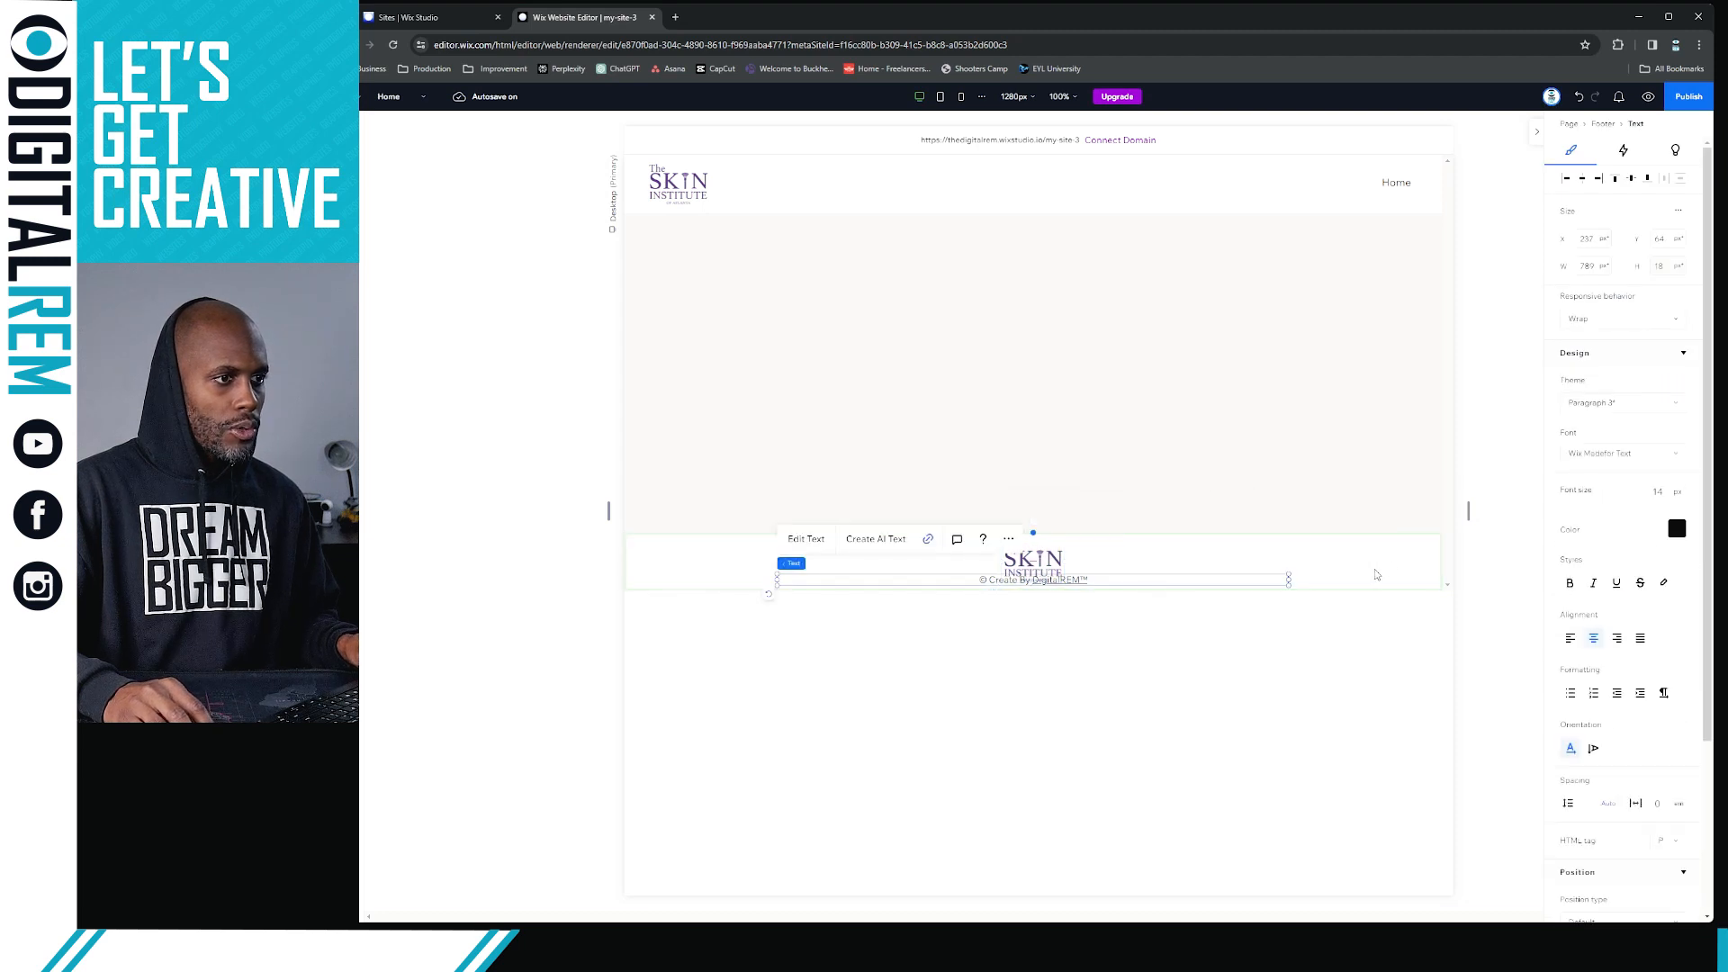
drag(1334, 589, 1327, 639)
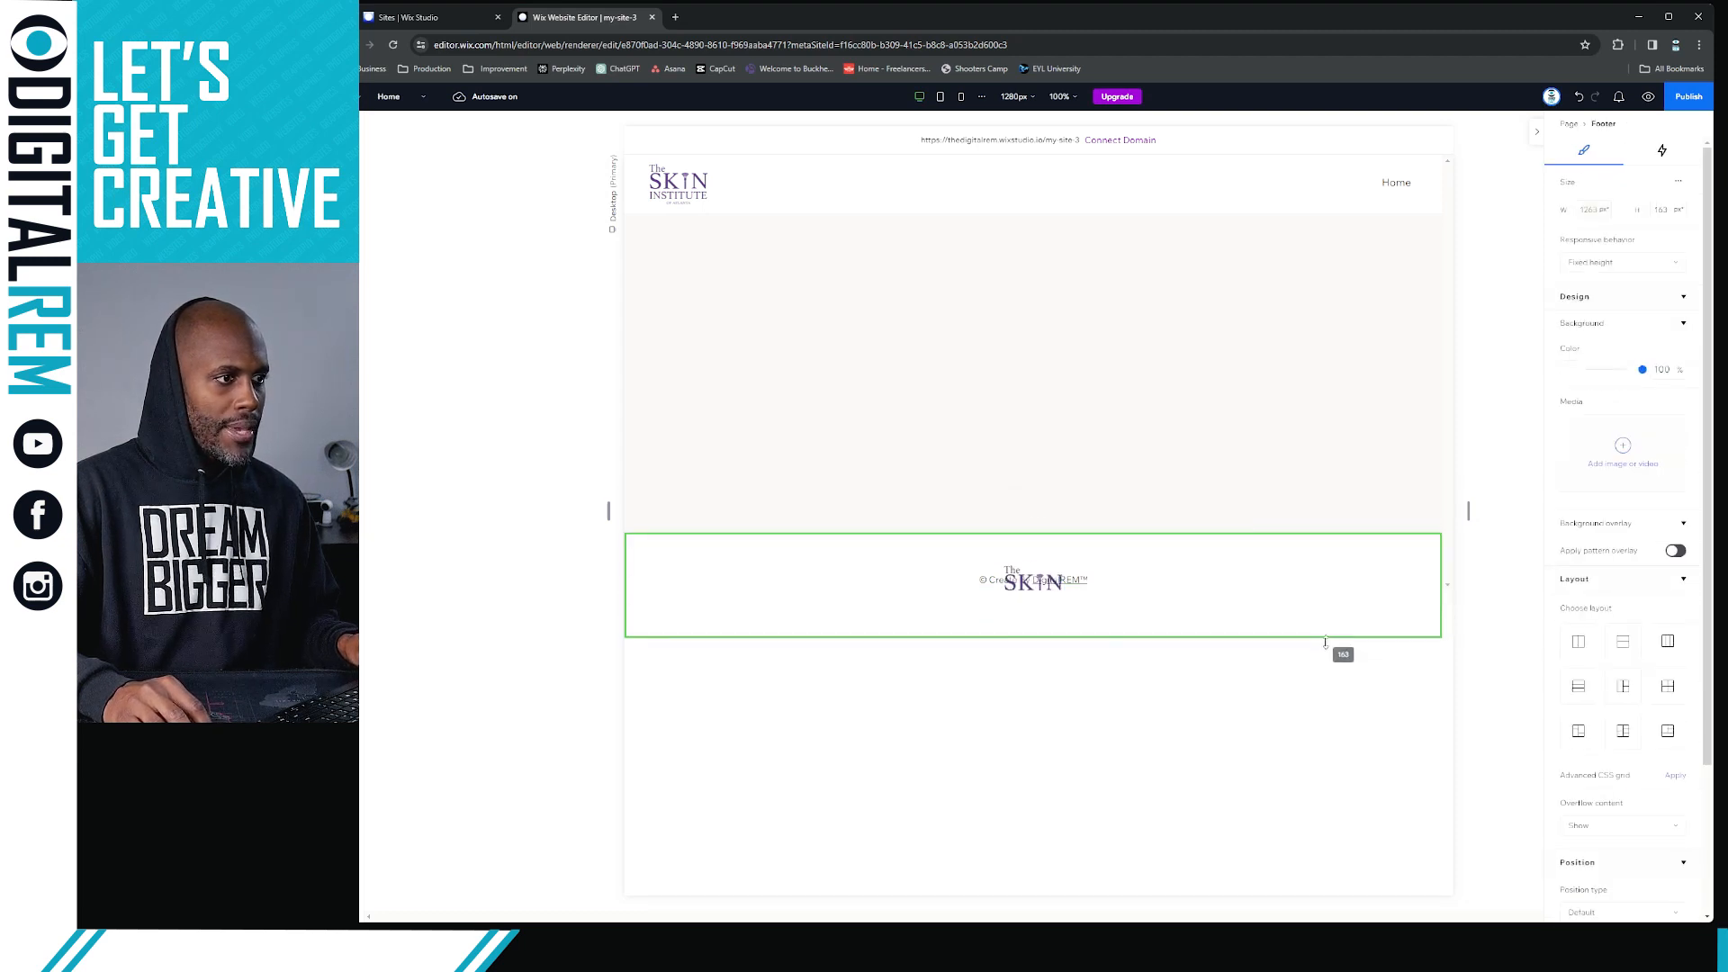
Move the copyright text down near the footer's lower edge and lower the centered footer logo to just above it, at about Y 67 px
click(1092, 579)
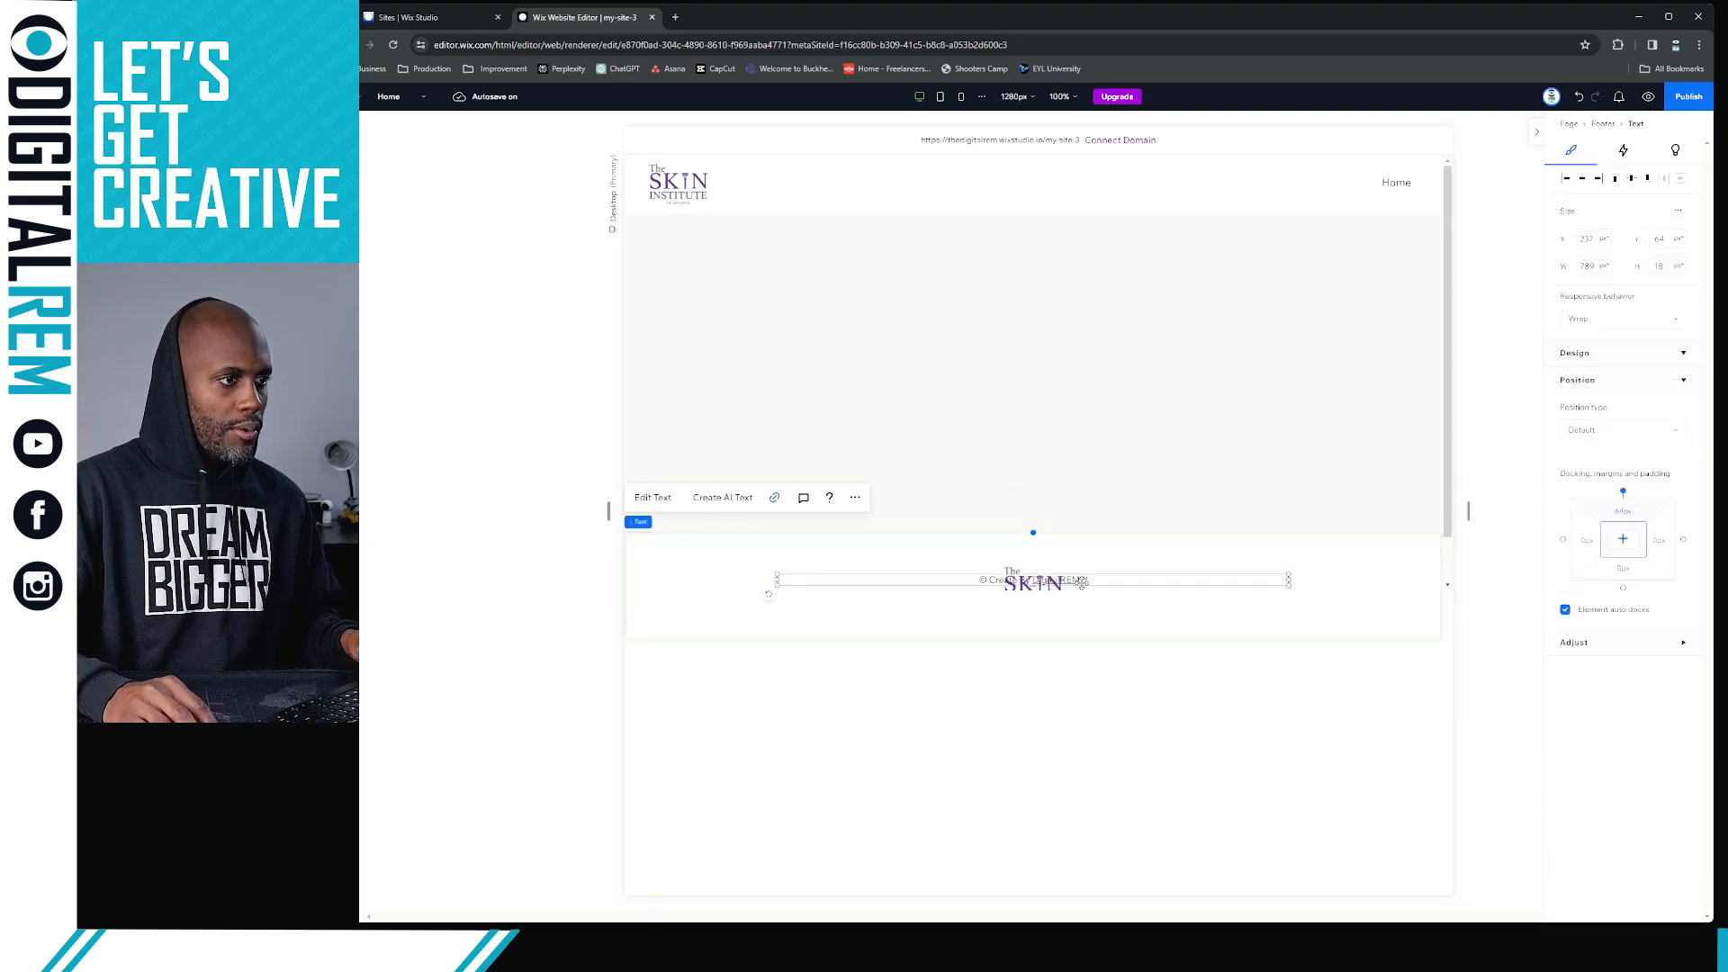
drag(1092, 581, 1085, 624)
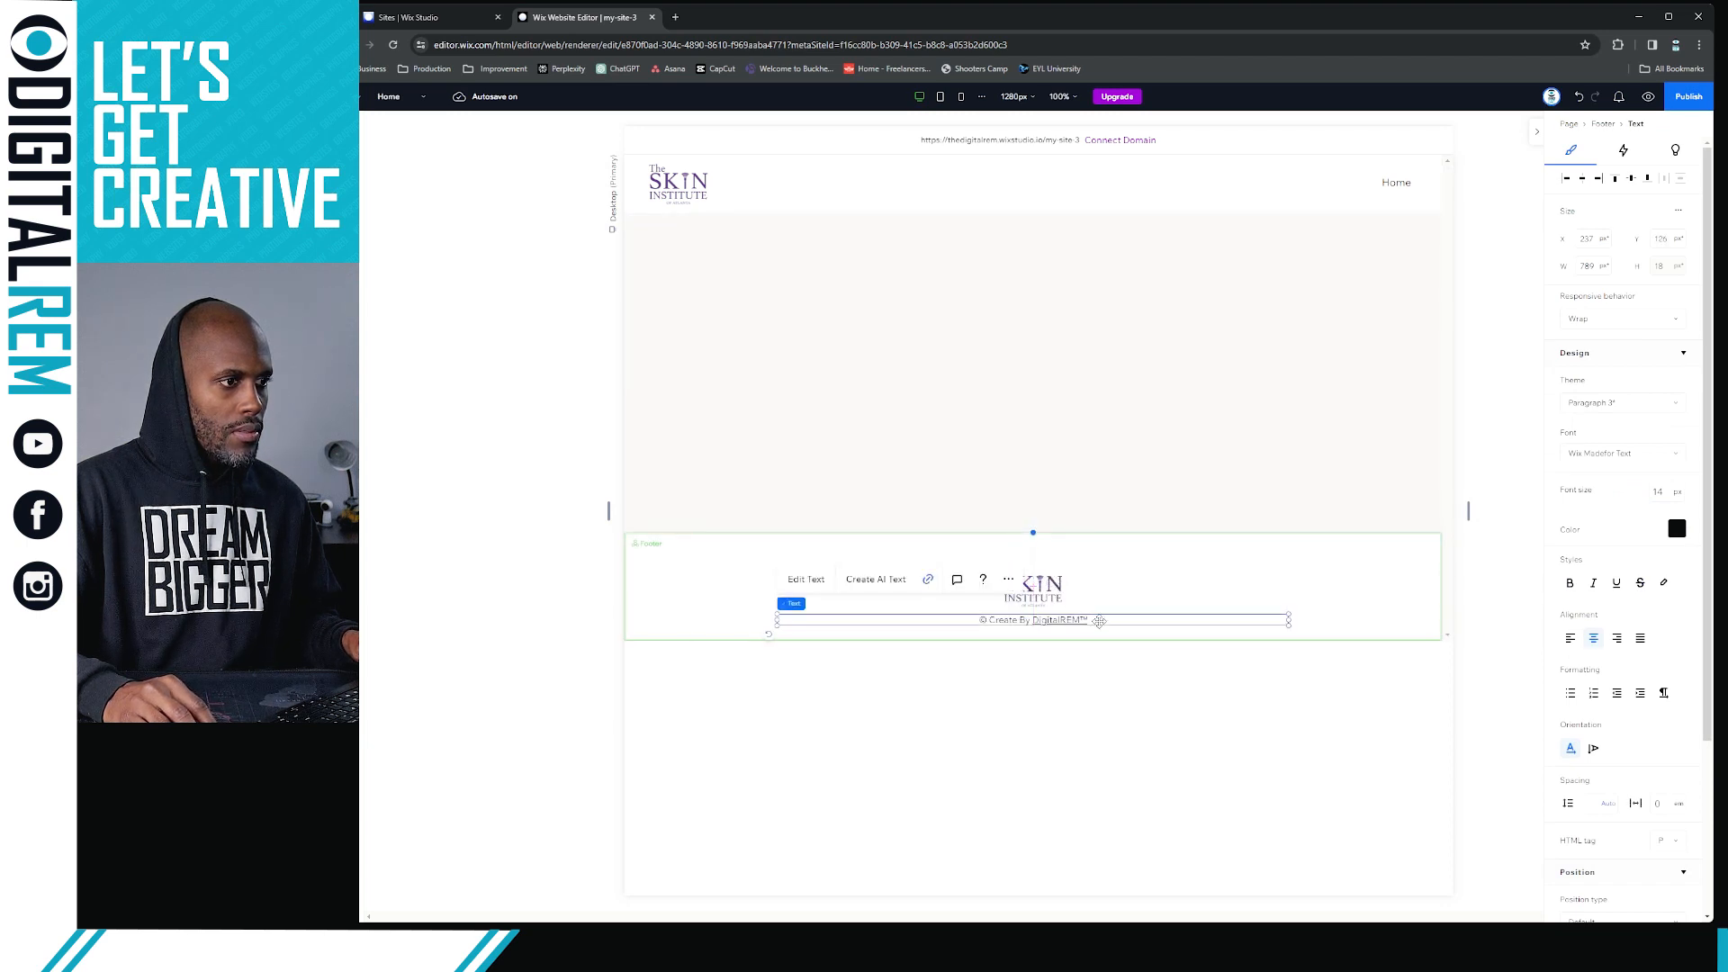
drag(1100, 621, 1102, 632)
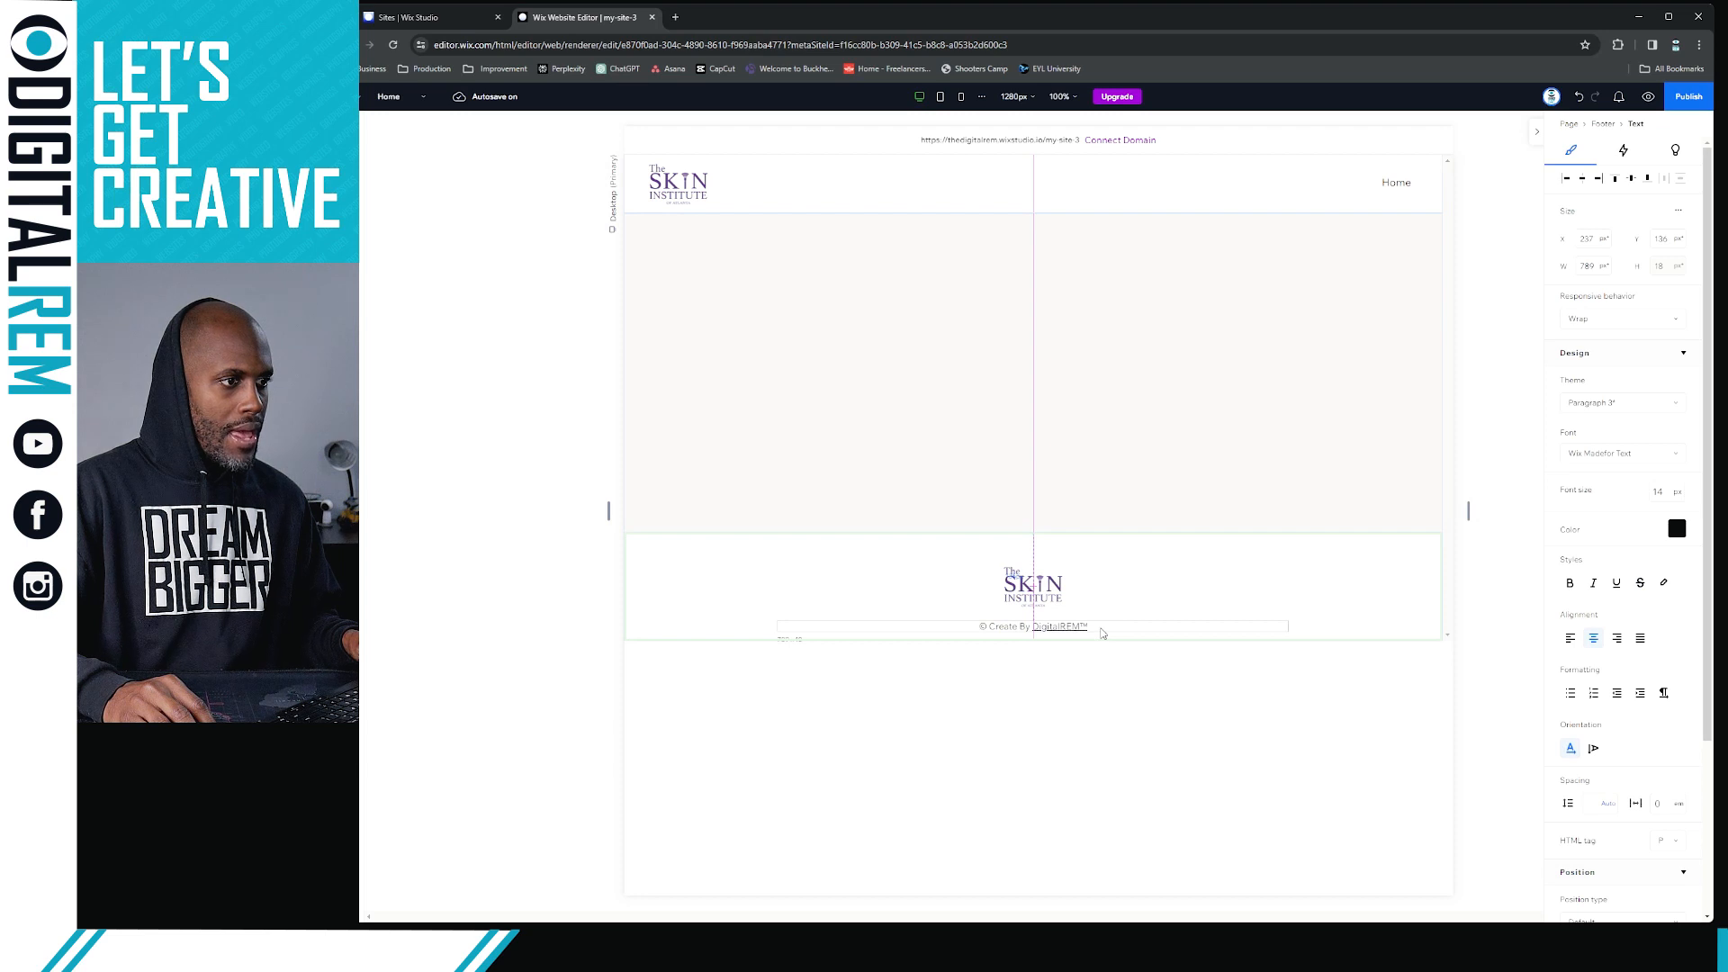
drag(1102, 633, 1104, 635)
click(1058, 585)
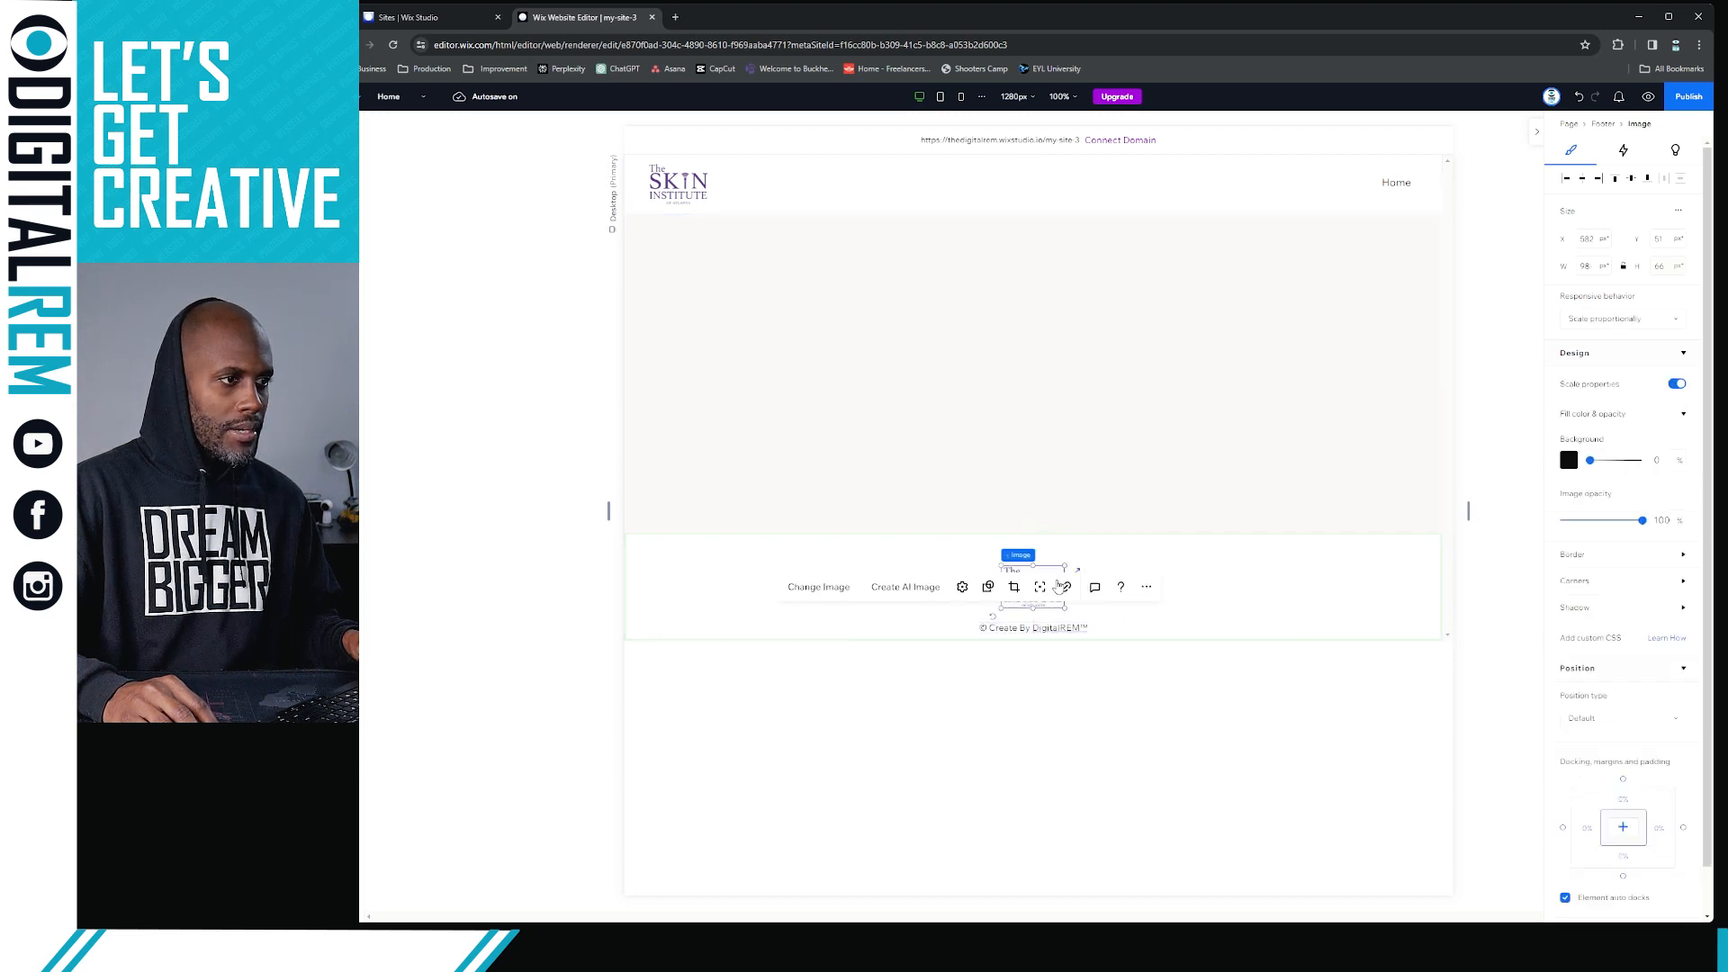
drag(1055, 586, 1056, 593)
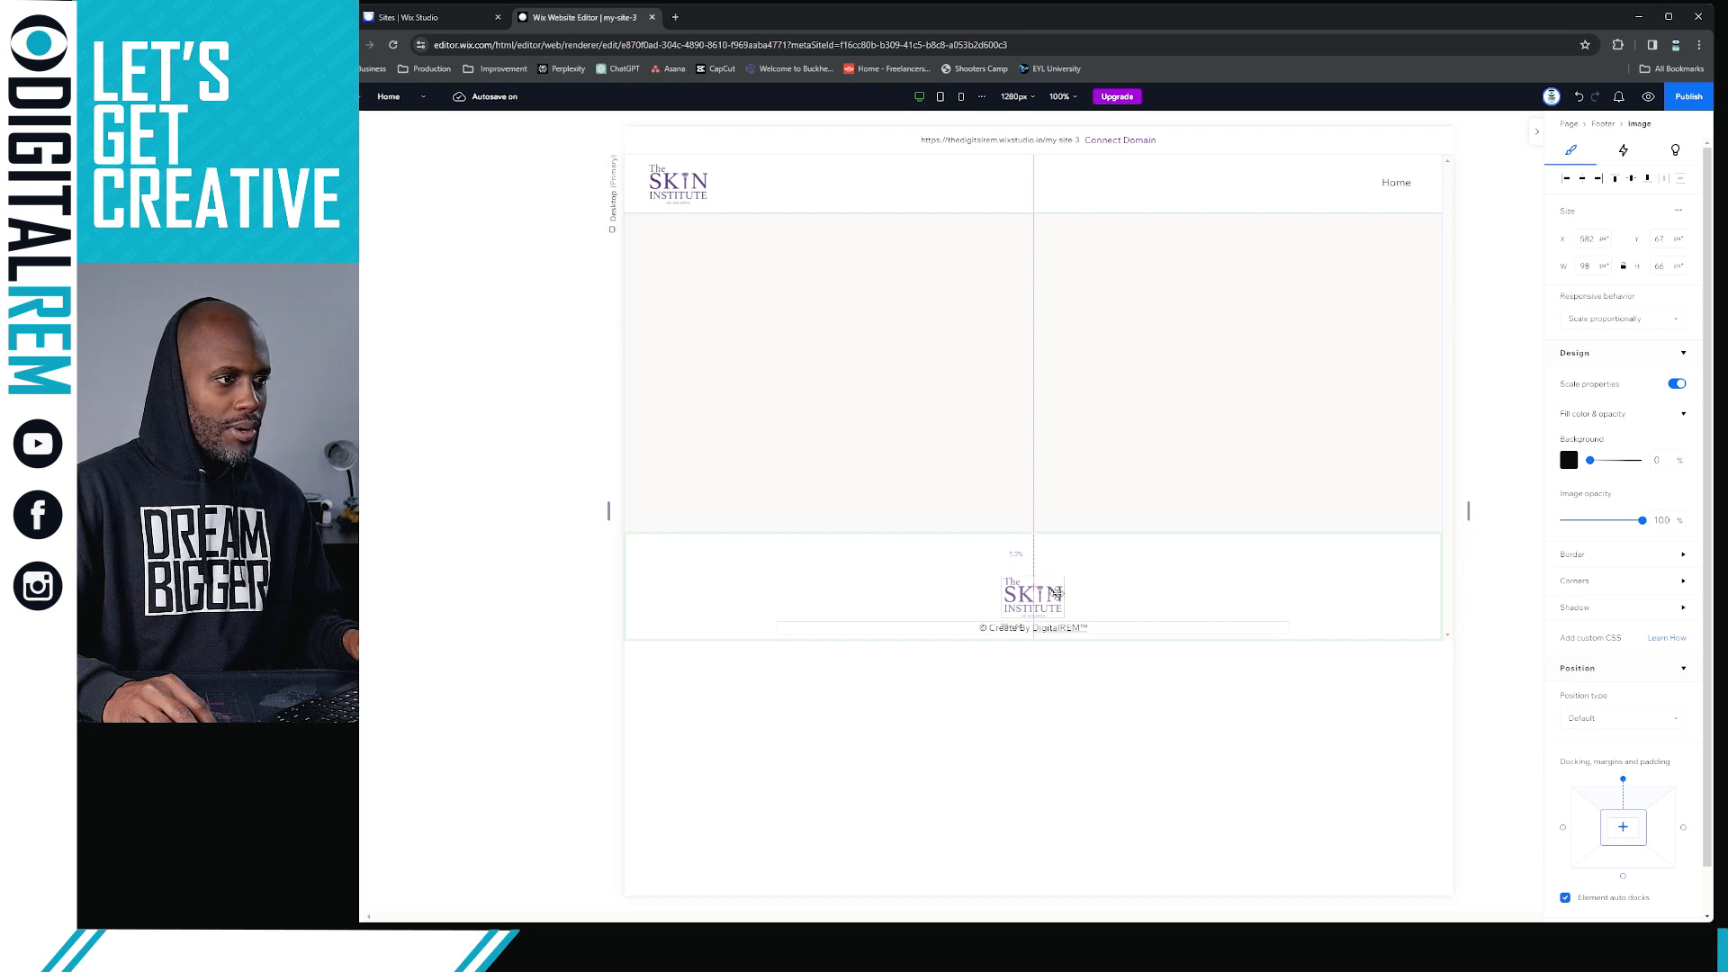